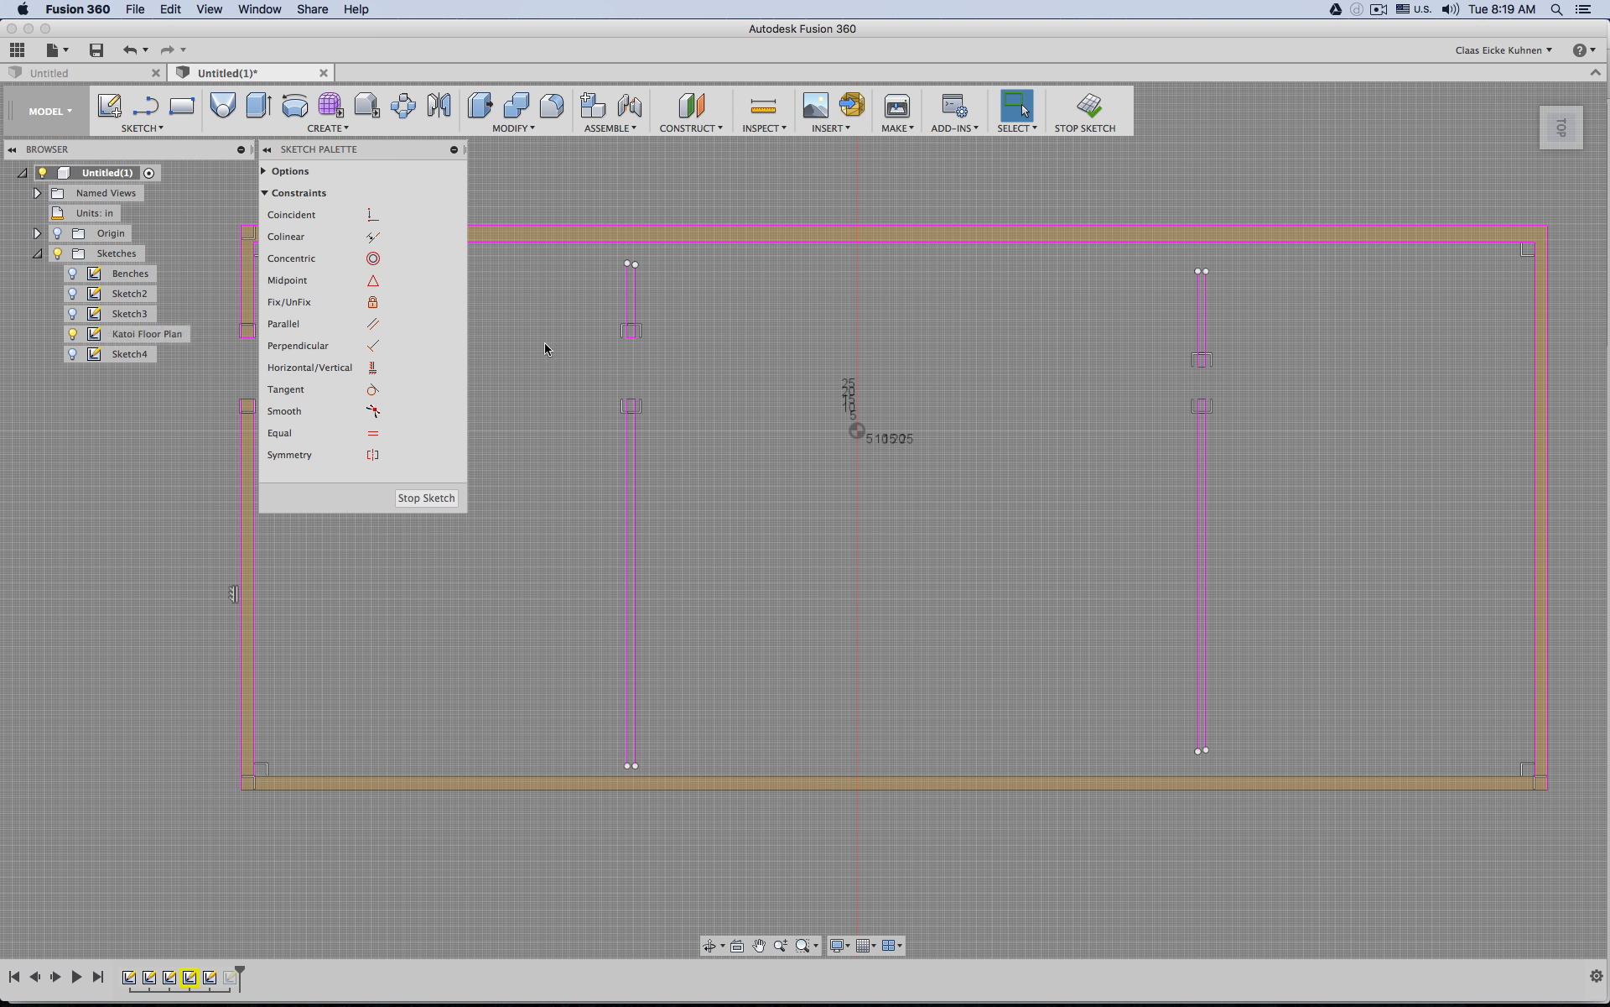
Collapse the model browser to free up space around the floor plan sketch.
{"action": "left_click", "coordinate": [12, 149]}
{"action": "scroll", "coordinate": [517, 367], "scroll_direction": "left", "scroll_amount": 3}
{"action": "mouse_move", "coordinate": [511, 354]}
{"action": "middle_mouse_down"}
{"action": "mouse_move", "coordinate": [557, 374]}
{"action": "mouse_move", "coordinate": [519, 338]}
{"action": "middle_mouse_up"}
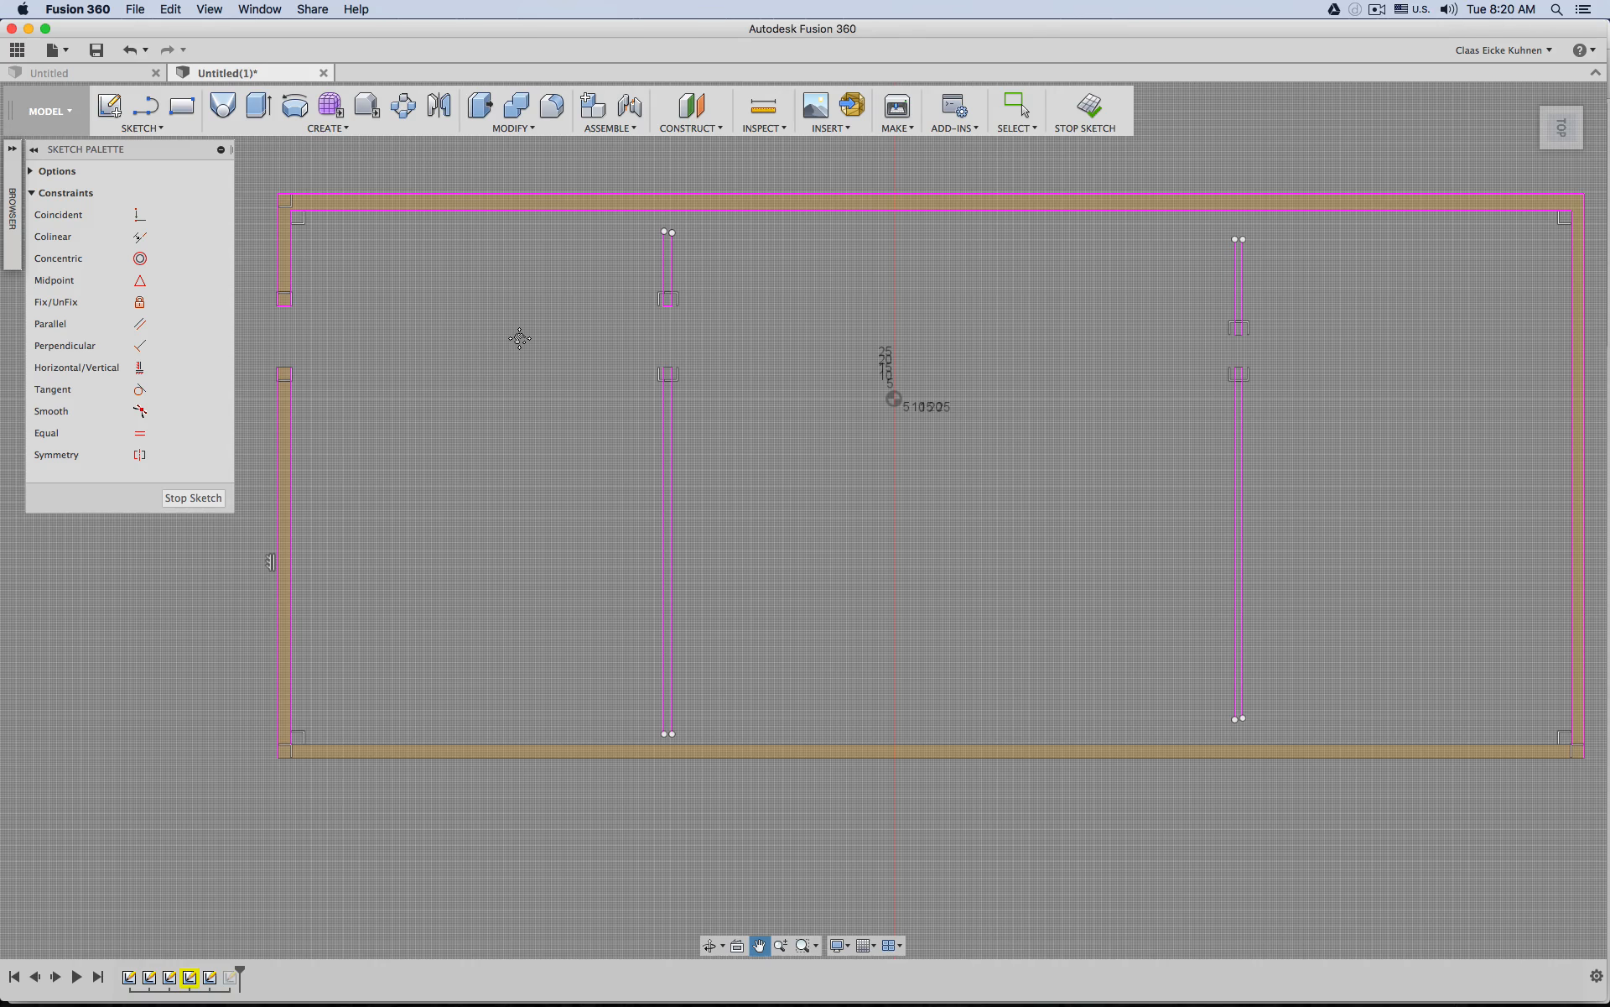
{"action": "key", "text": "Escape"}
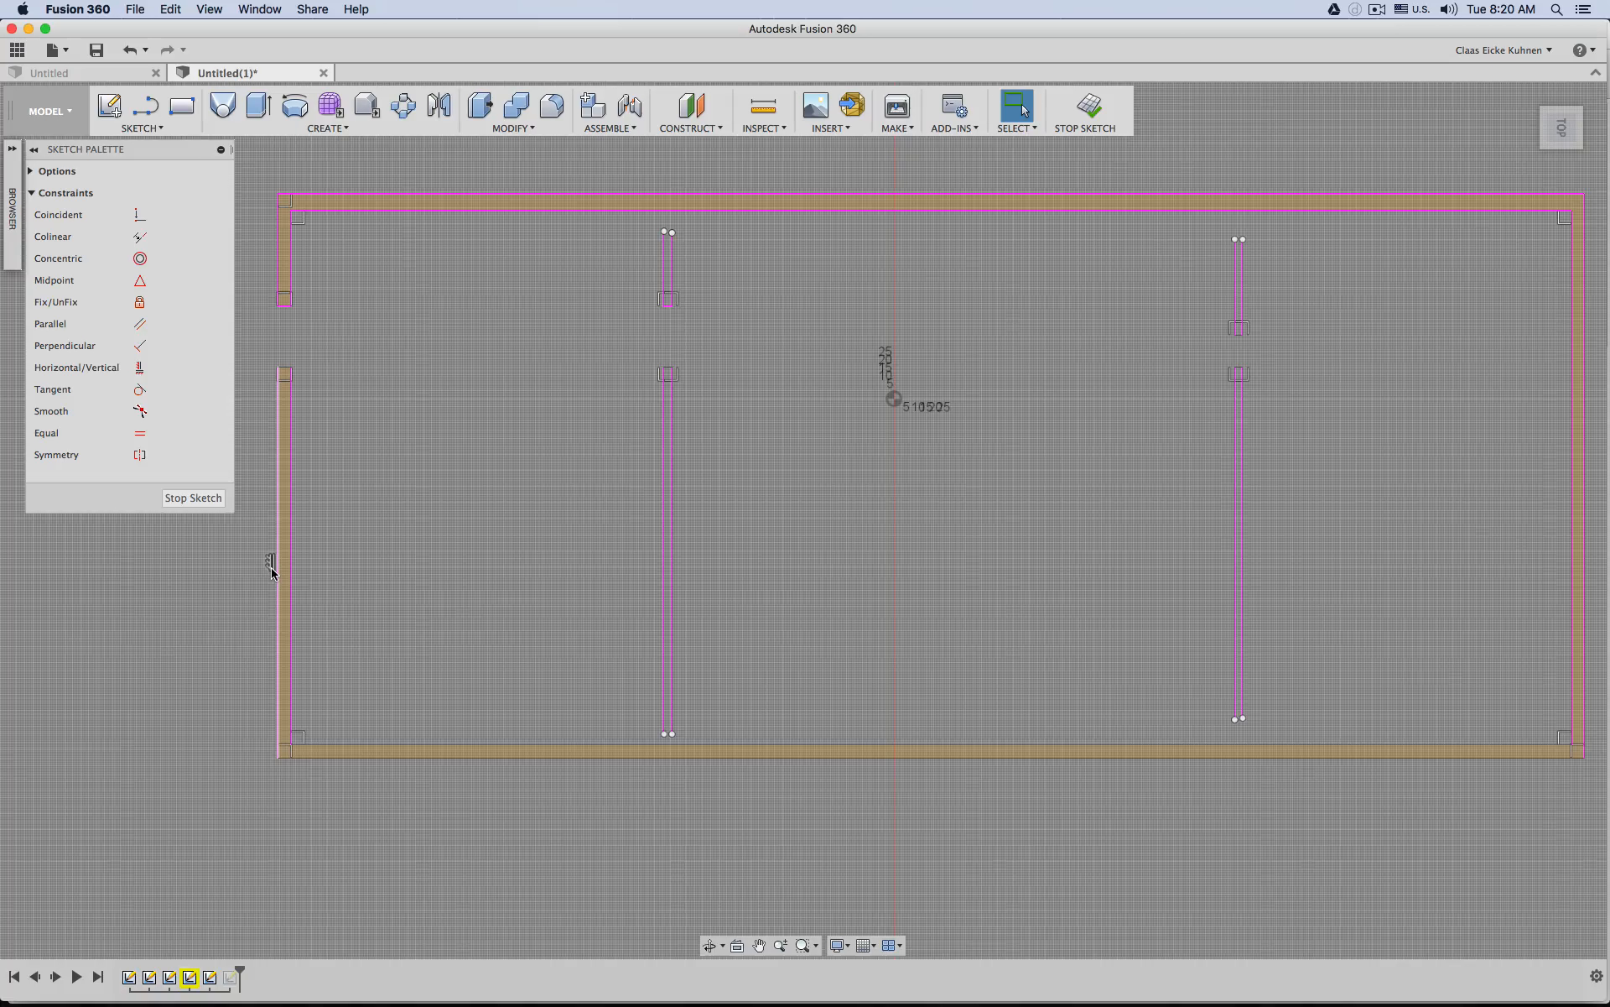
{"action": "left_click", "coordinate": [1582, 96]}
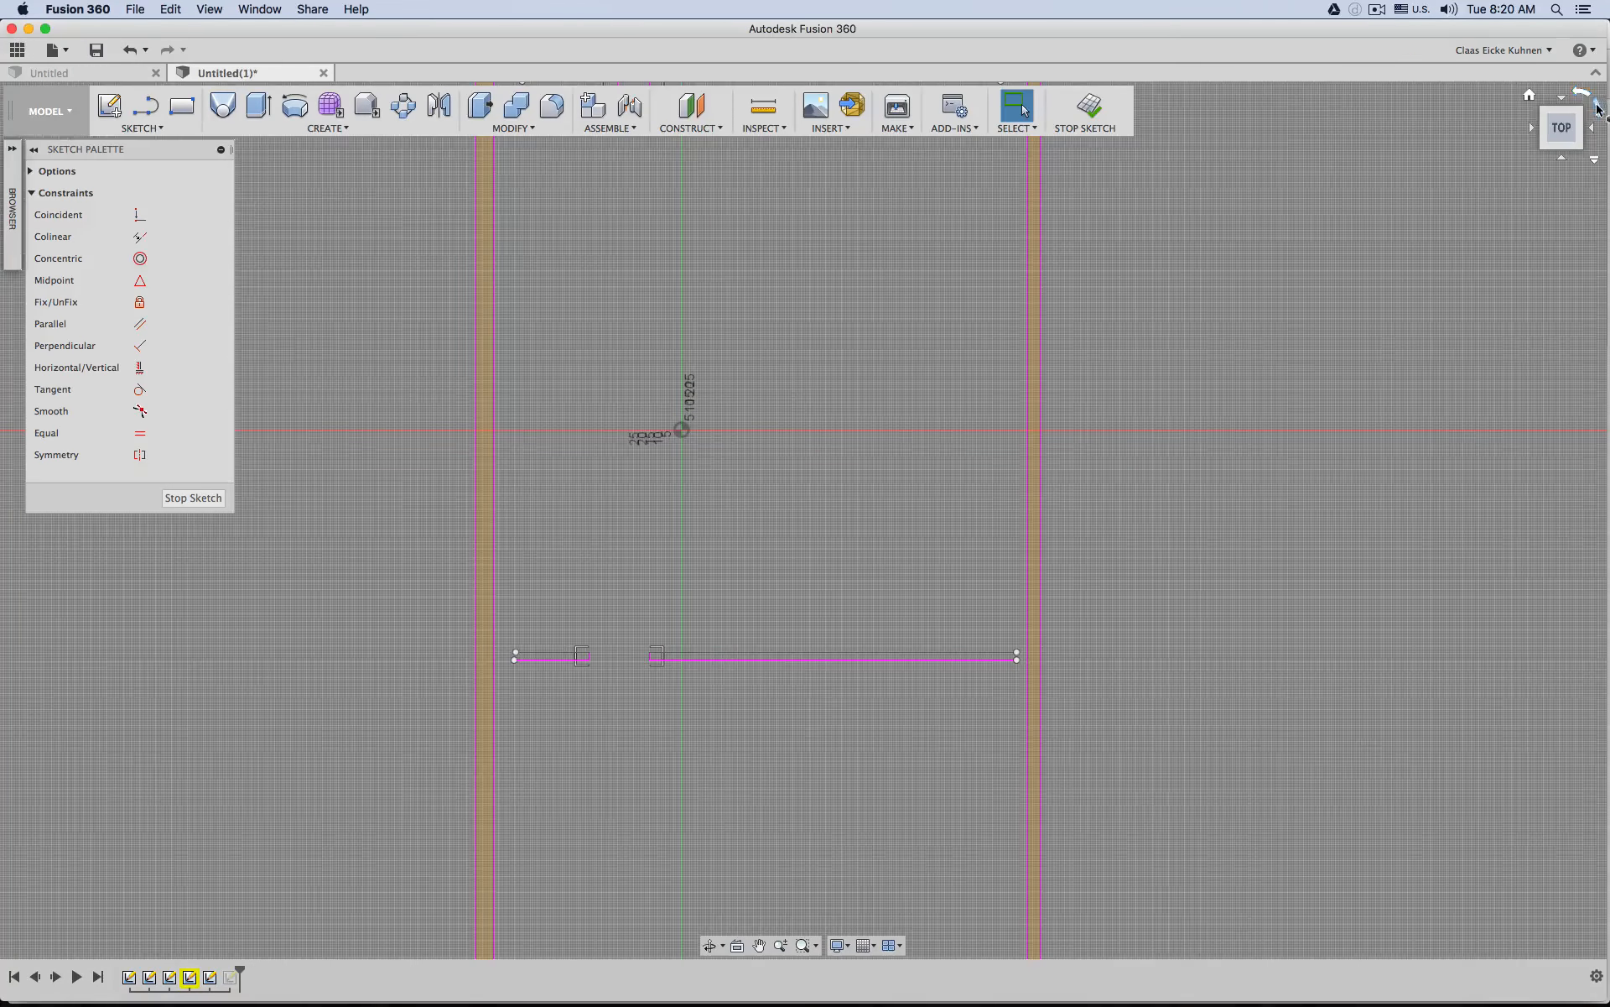
{"action": "left_click", "coordinate": [1598, 109]}
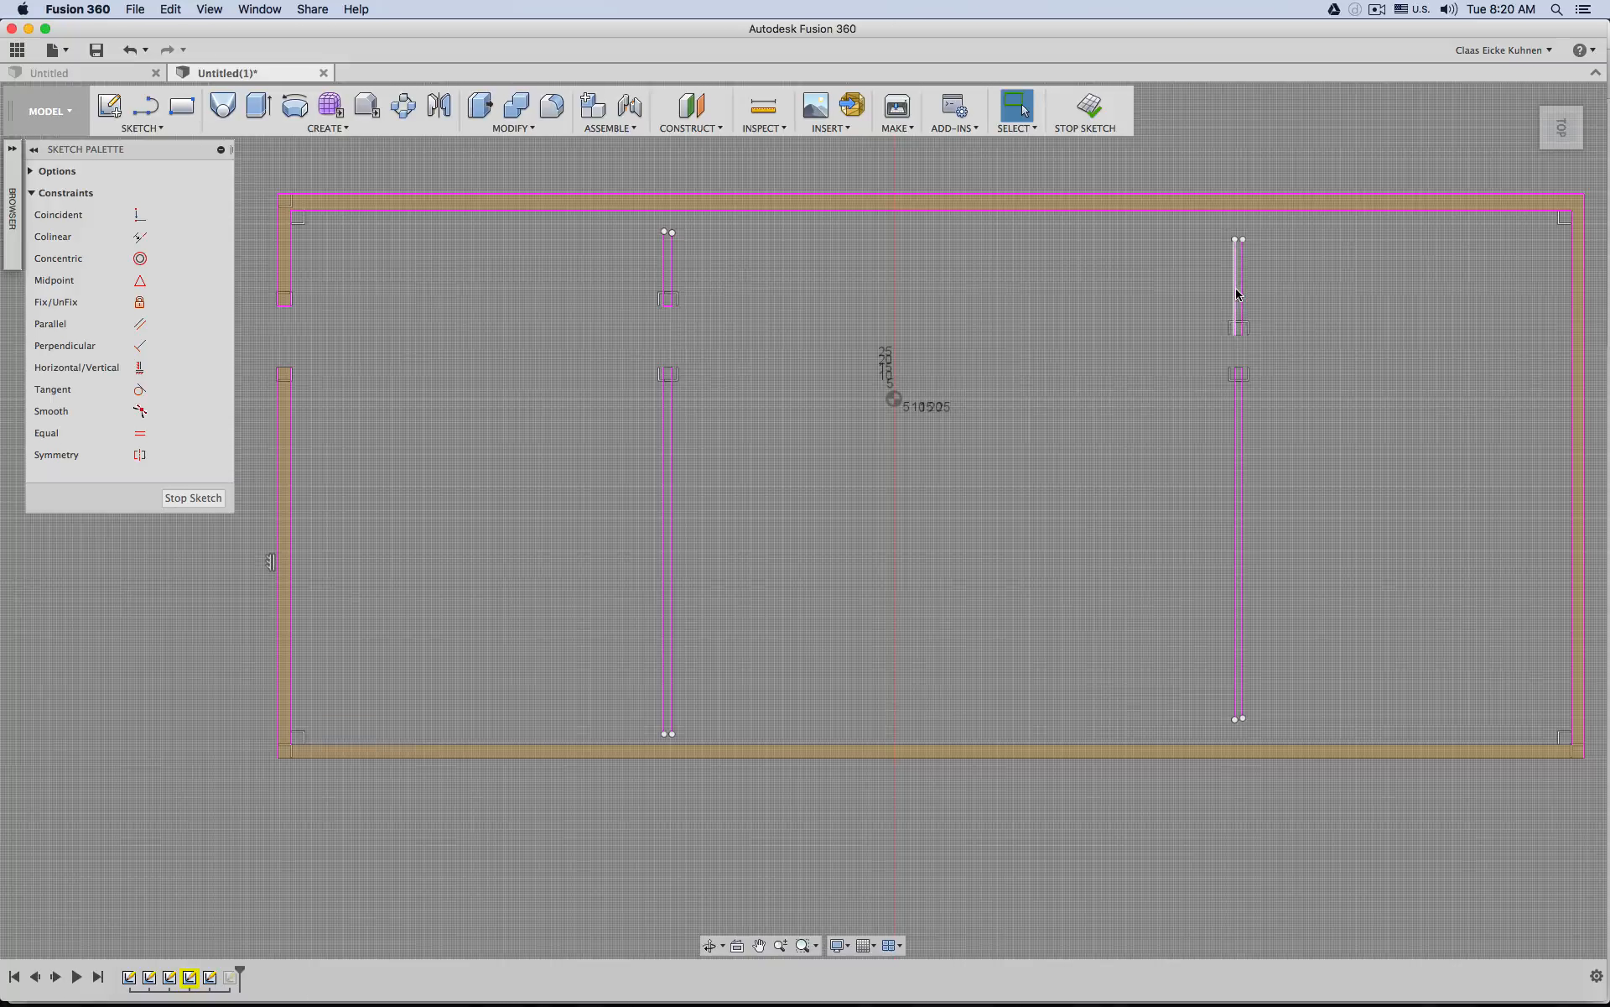
Snap both upper endpoints of the left partition wall onto the inner line of the upper outer wall.
{"action": "scroll", "coordinate": [675, 239], "scroll_direction": "up", "scroll_amount": 10}
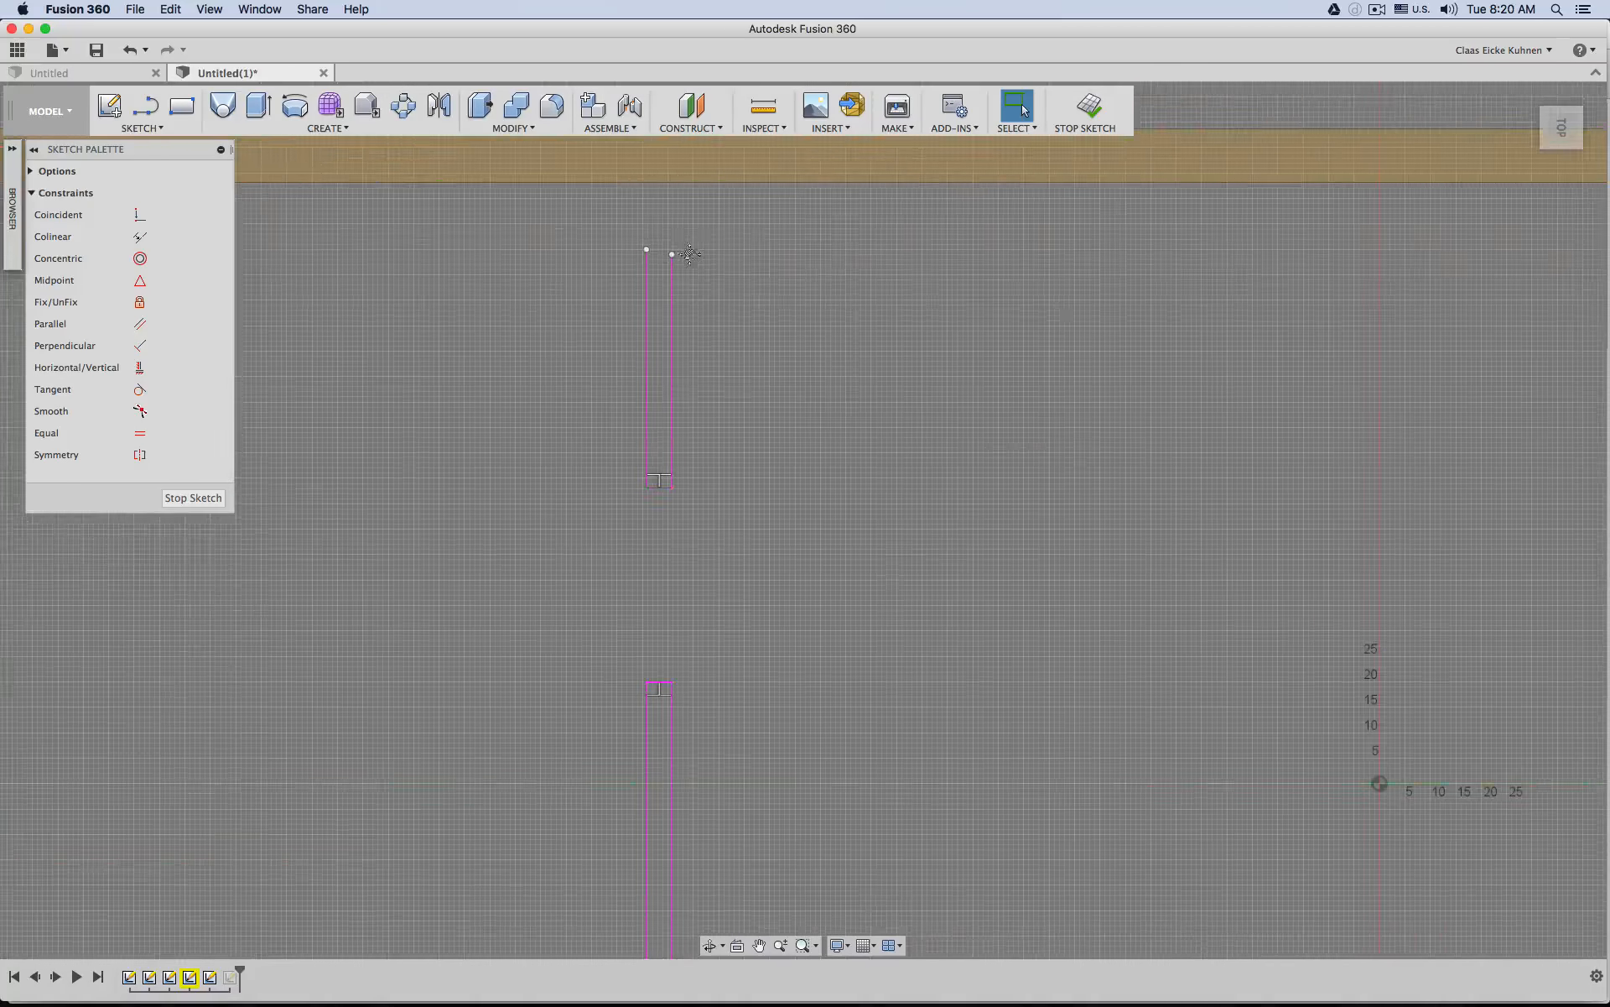
{"action": "left_click_drag", "start_coordinate": [664, 383], "coordinate": [666, 317]}
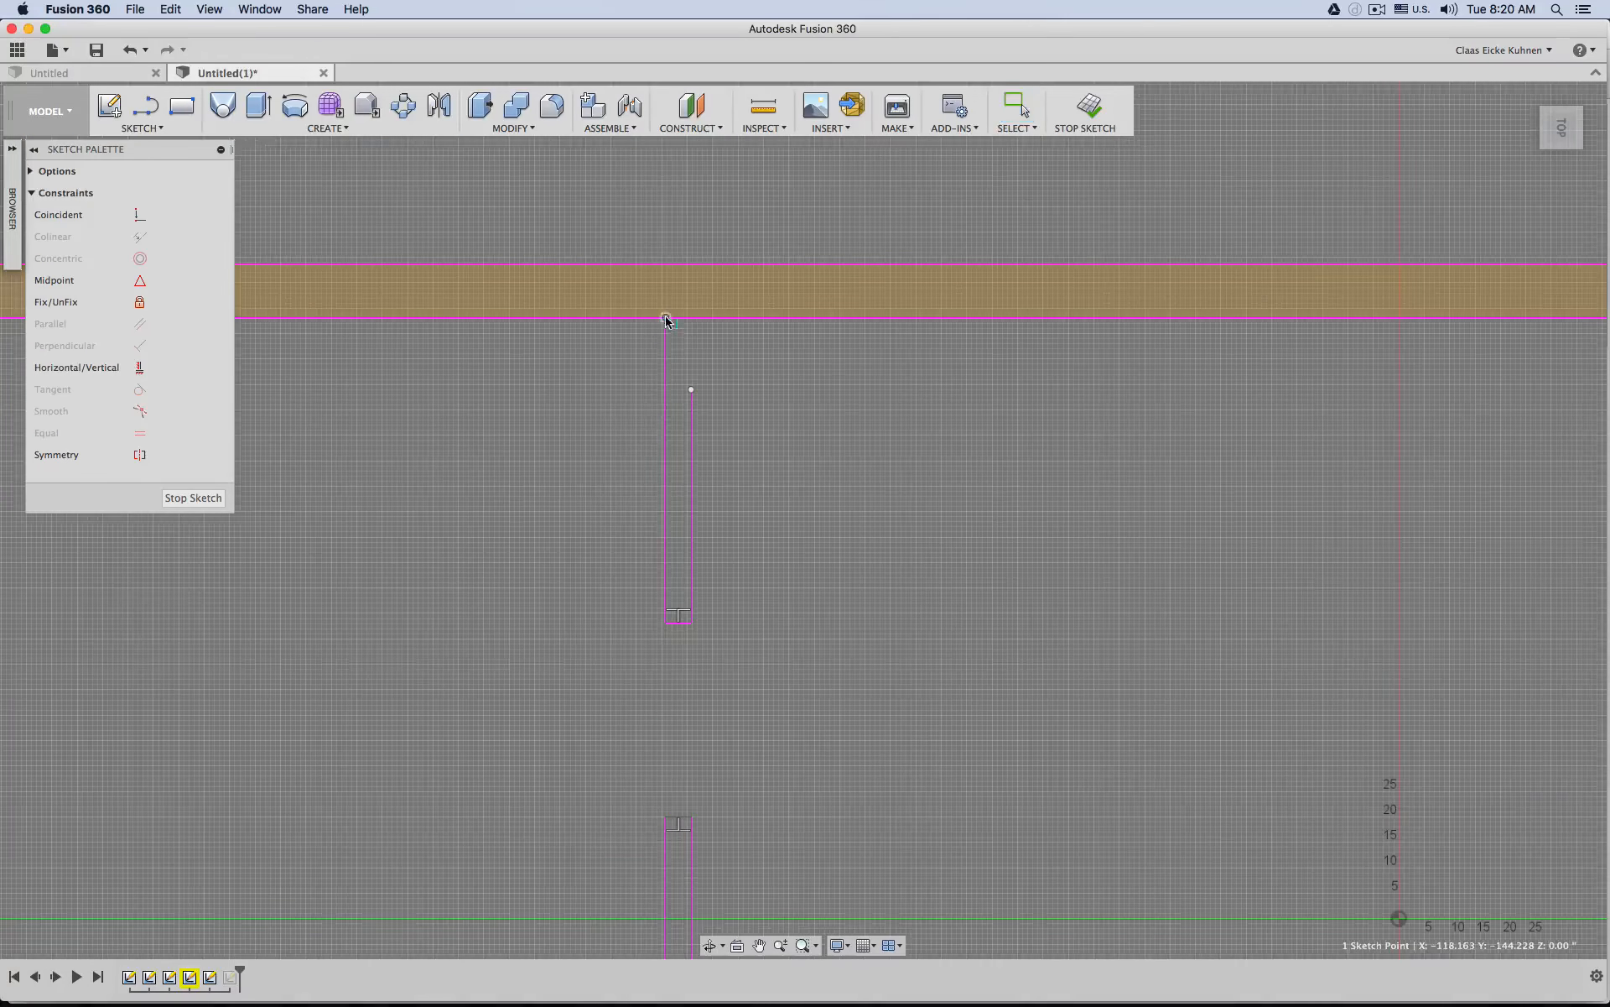
{"action": "left_click_drag", "start_coordinate": [692, 387], "coordinate": [693, 323]}
{"action": "left_click", "coordinate": [728, 349]}
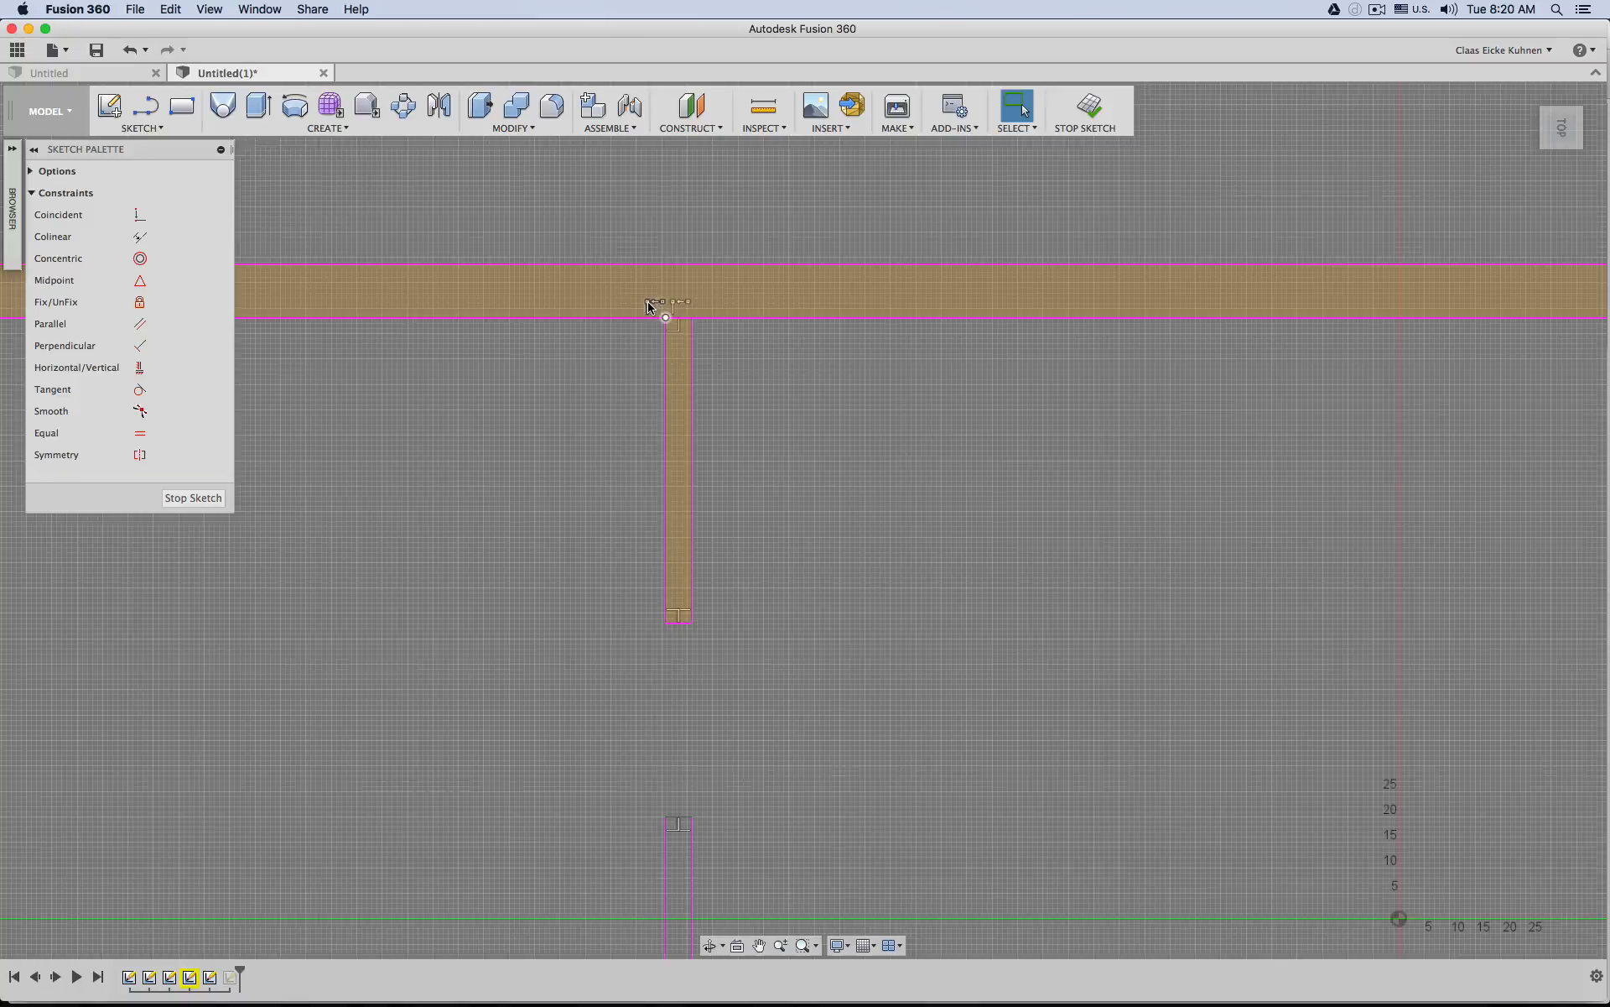
Snap both lower endpoints of the left partition wall onto the inner line of the lower outer wall.
{"action": "middle_click_drag", "start_coordinate": [845, 737], "coordinate": [809, 367]}
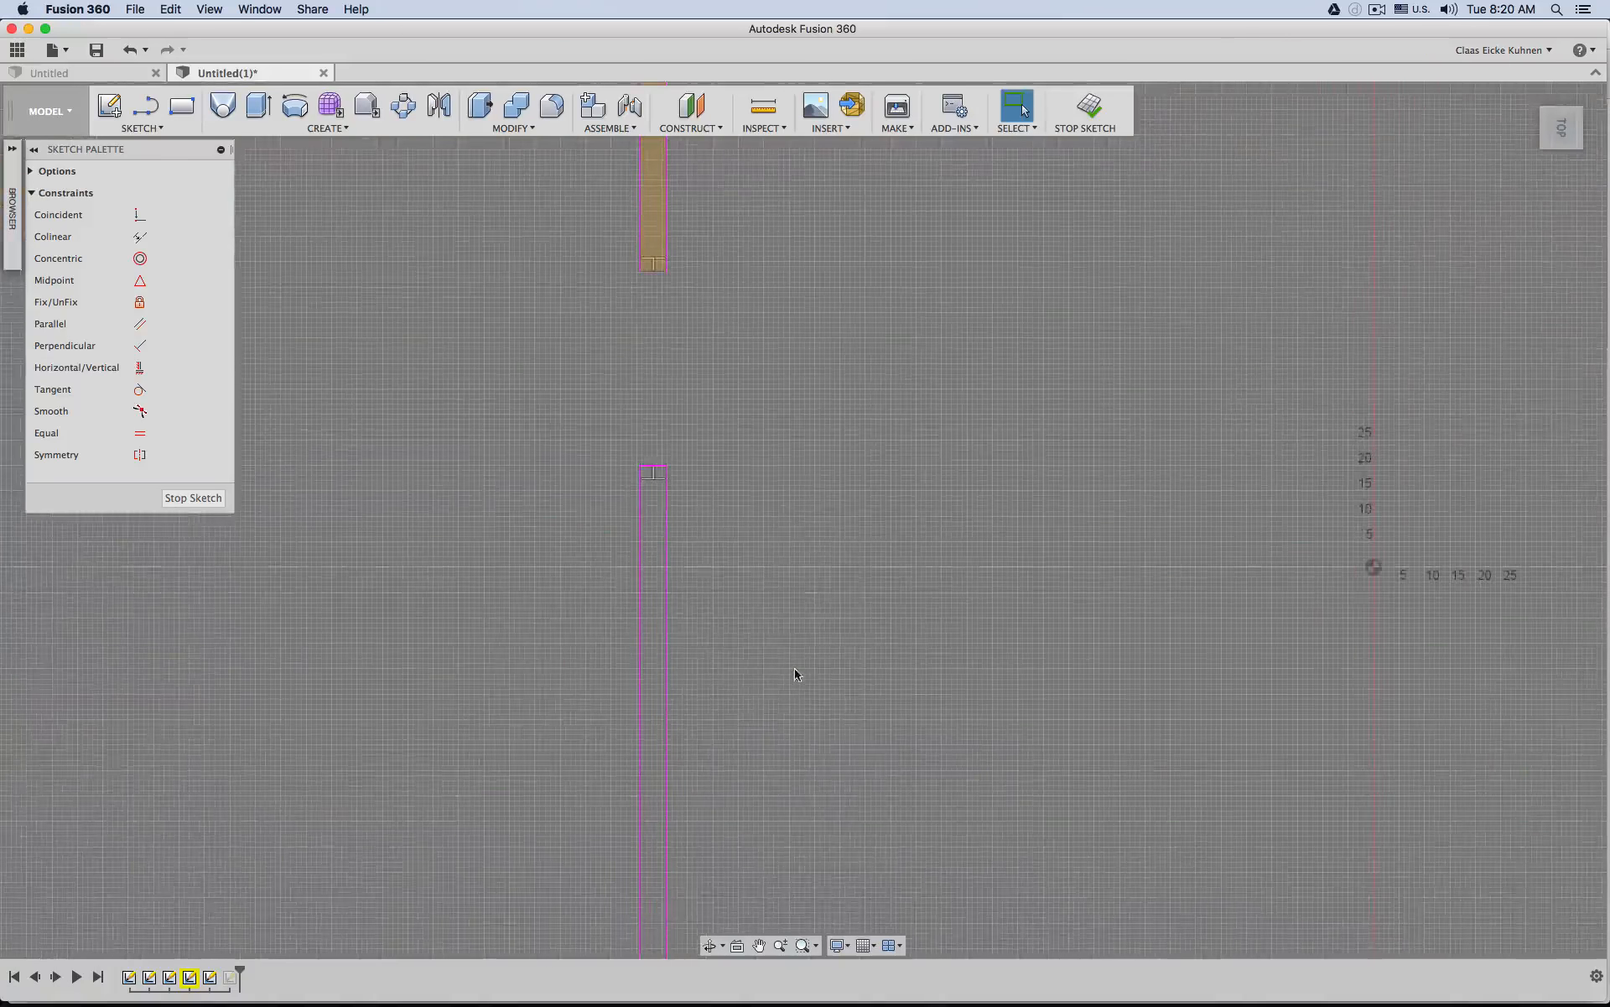
{"action": "middle_click_drag", "start_coordinate": [797, 672], "coordinate": [817, 336]}
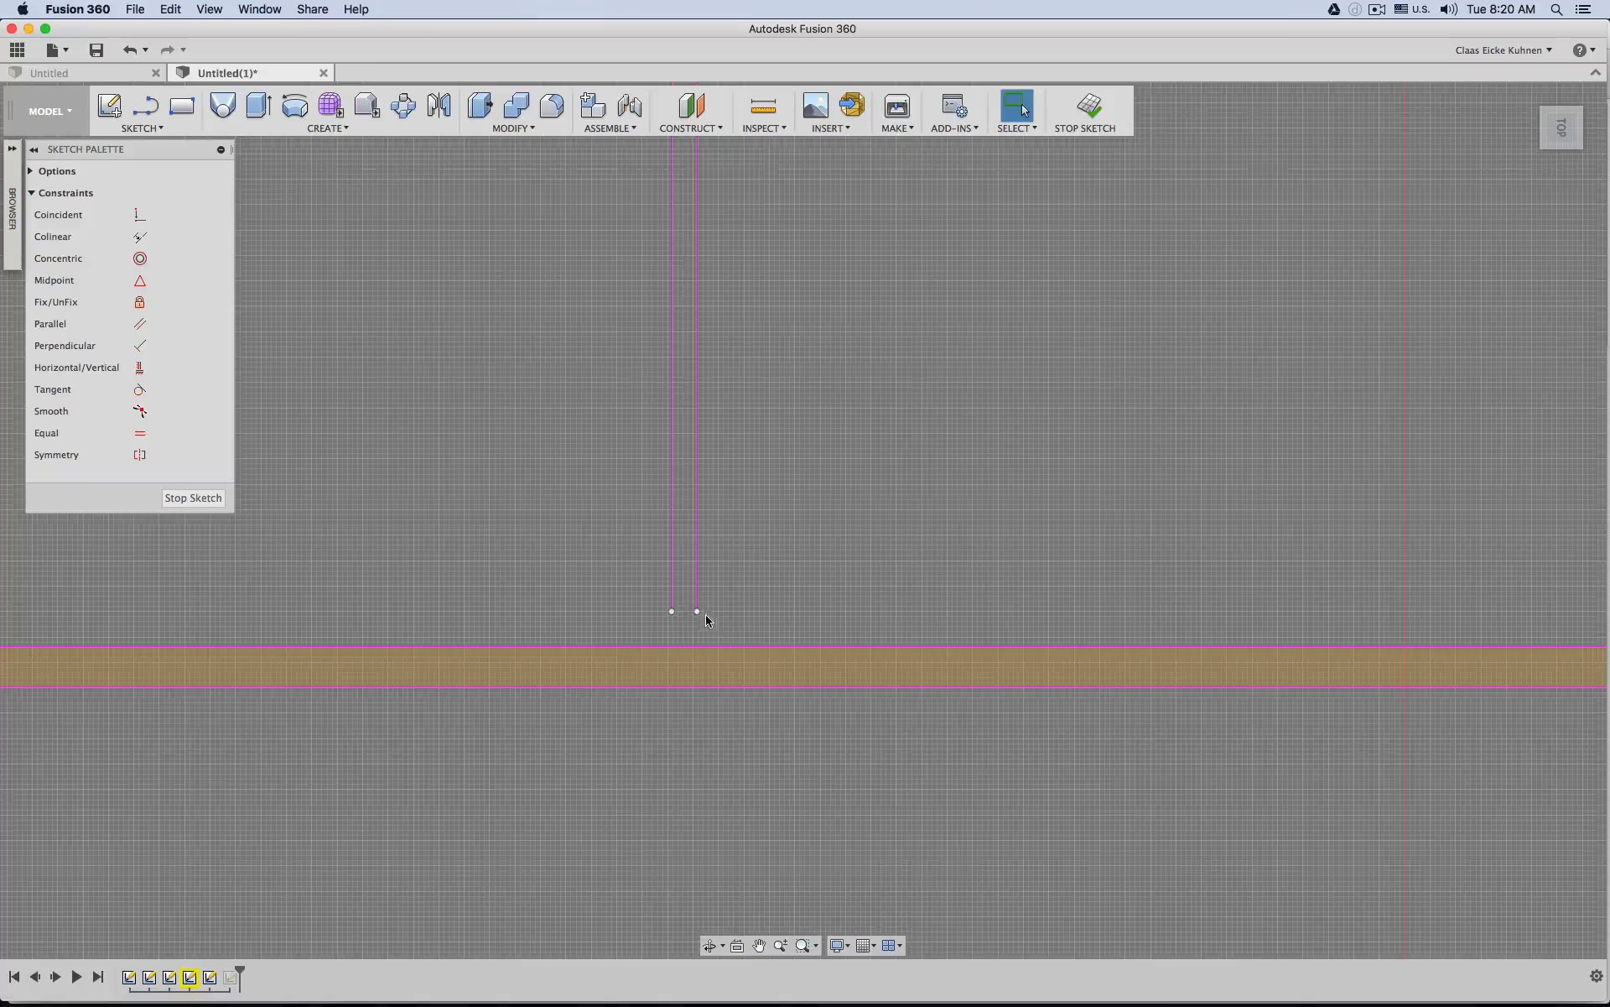
{"action": "mouse_move", "coordinate": [696, 611]}
{"action": "left_mouse_down"}
{"action": "mouse_move", "coordinate": [697, 646]}
{"action": "mouse_move", "coordinate": [672, 647]}
{"action": "left_mouse_up"}
Try to align the left partition's two wall pieces at the doorway with a Horizontal/Vertical constraint.
{"action": "mouse_move", "coordinate": [778, 397]}
{"action": "middle_mouse_down"}
{"action": "mouse_move", "coordinate": [845, 406]}
{"action": "mouse_move", "coordinate": [832, 356]}
{"action": "mouse_move", "coordinate": [818, 714]}
{"action": "middle_mouse_up"}
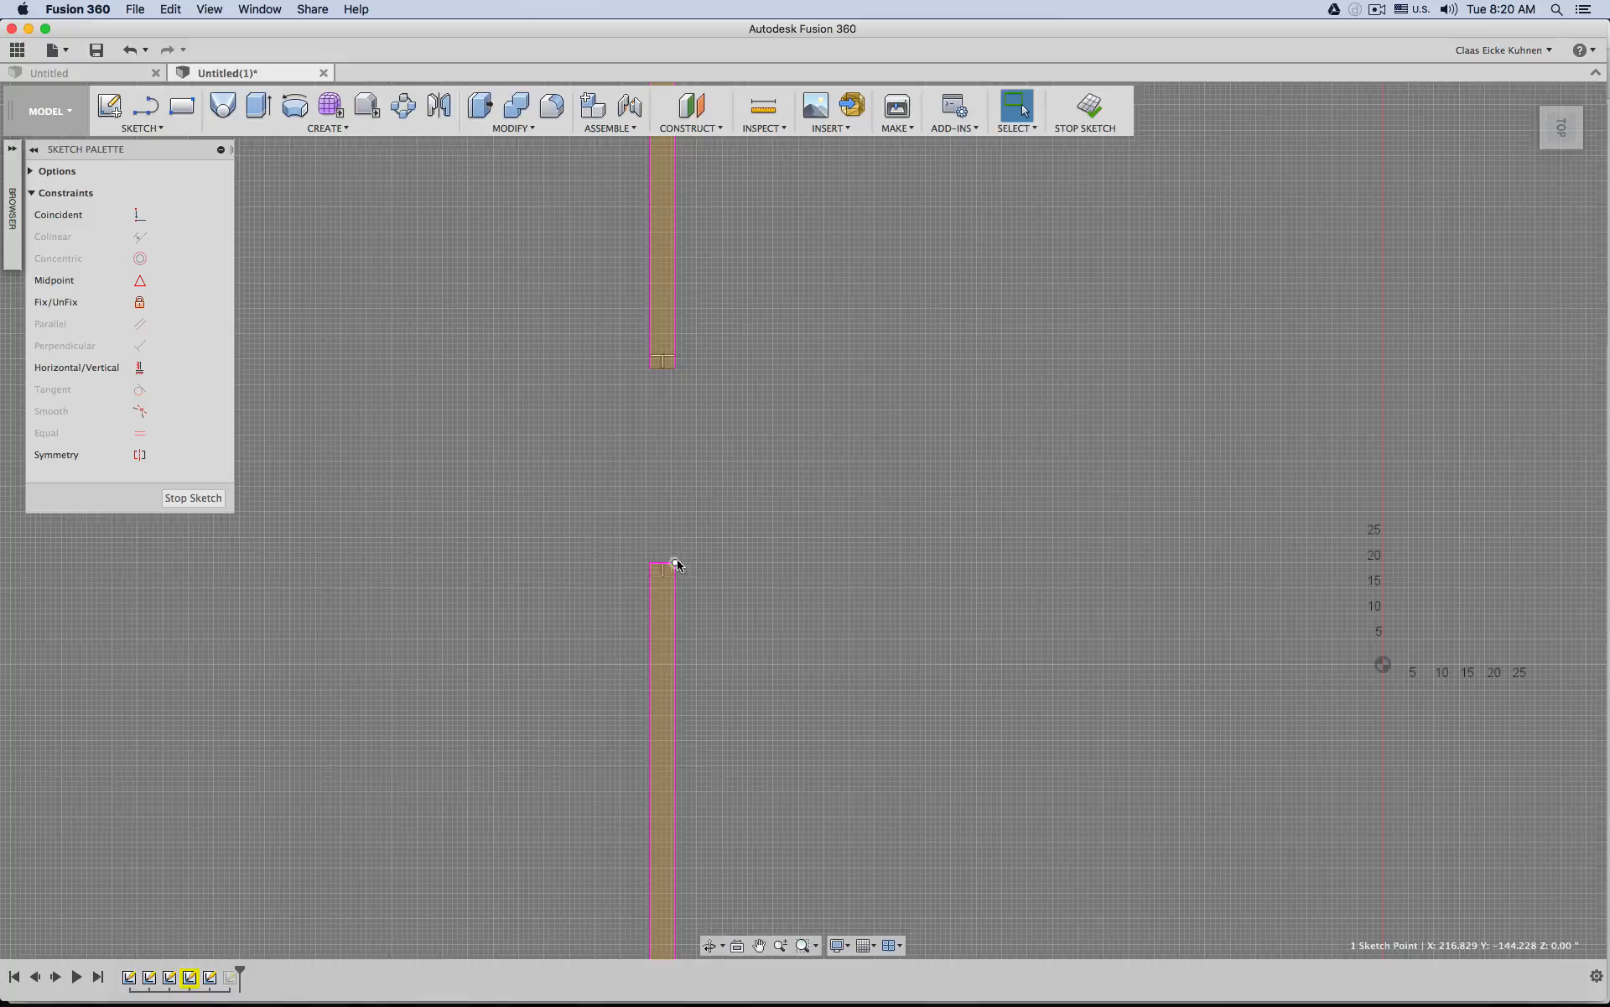
{"action": "left_click", "coordinate": [140, 367]}
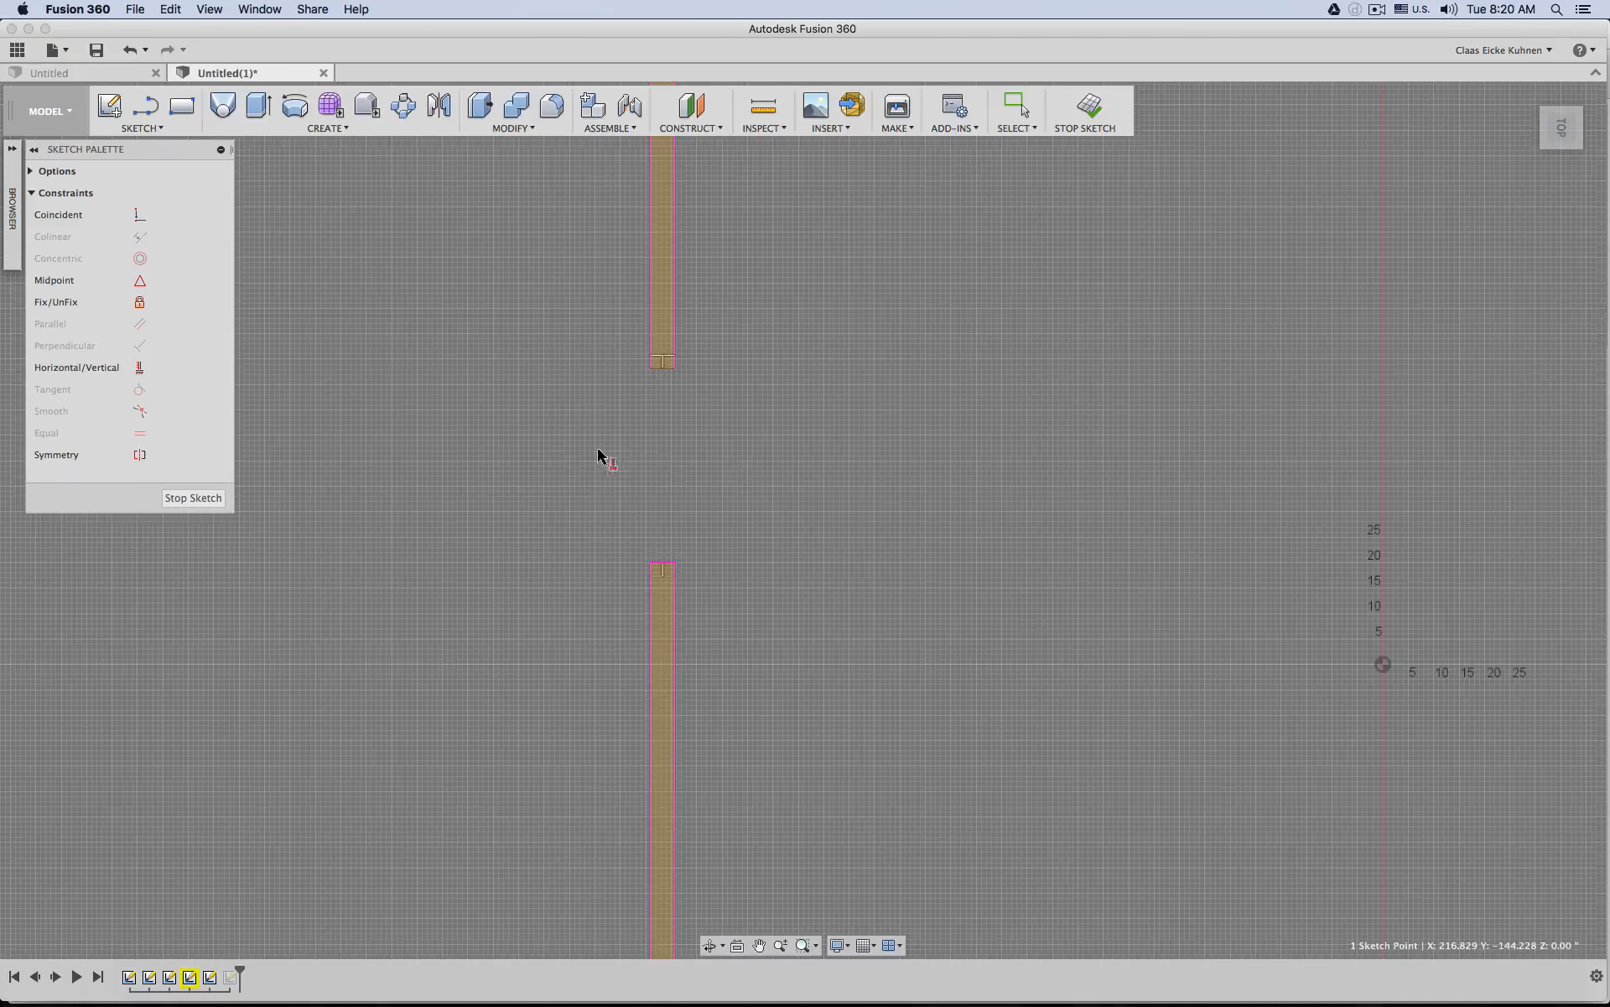
{"action": "left_click", "coordinate": [671, 362]}
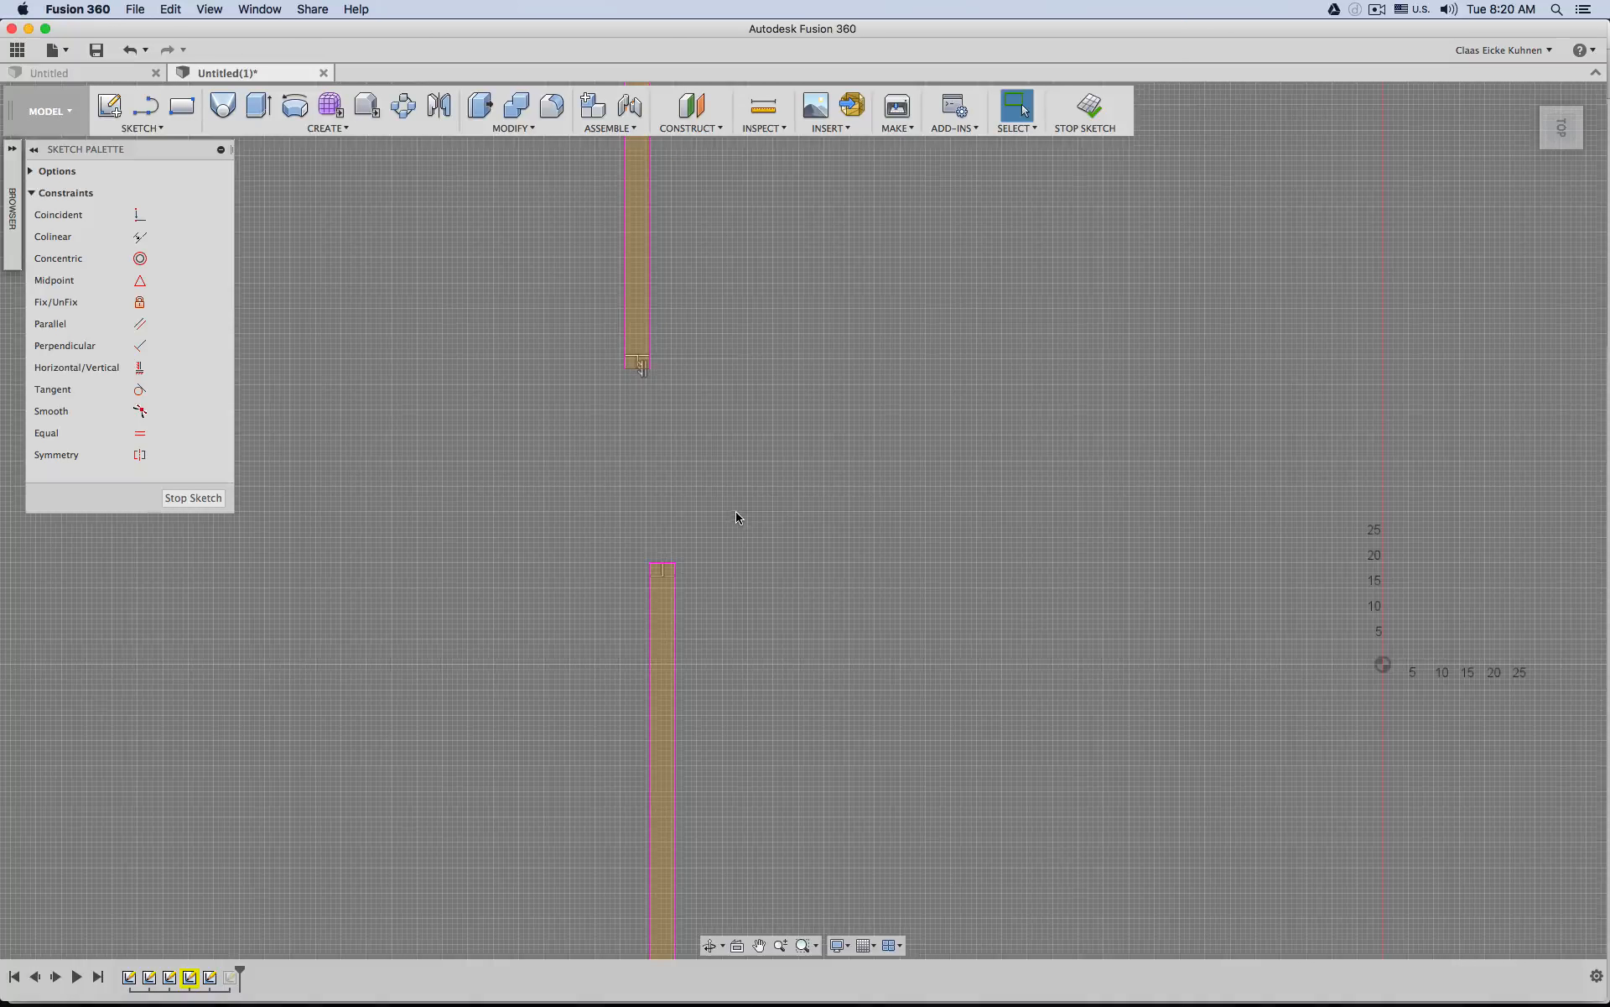
{"action": "key", "text": "super+z"}
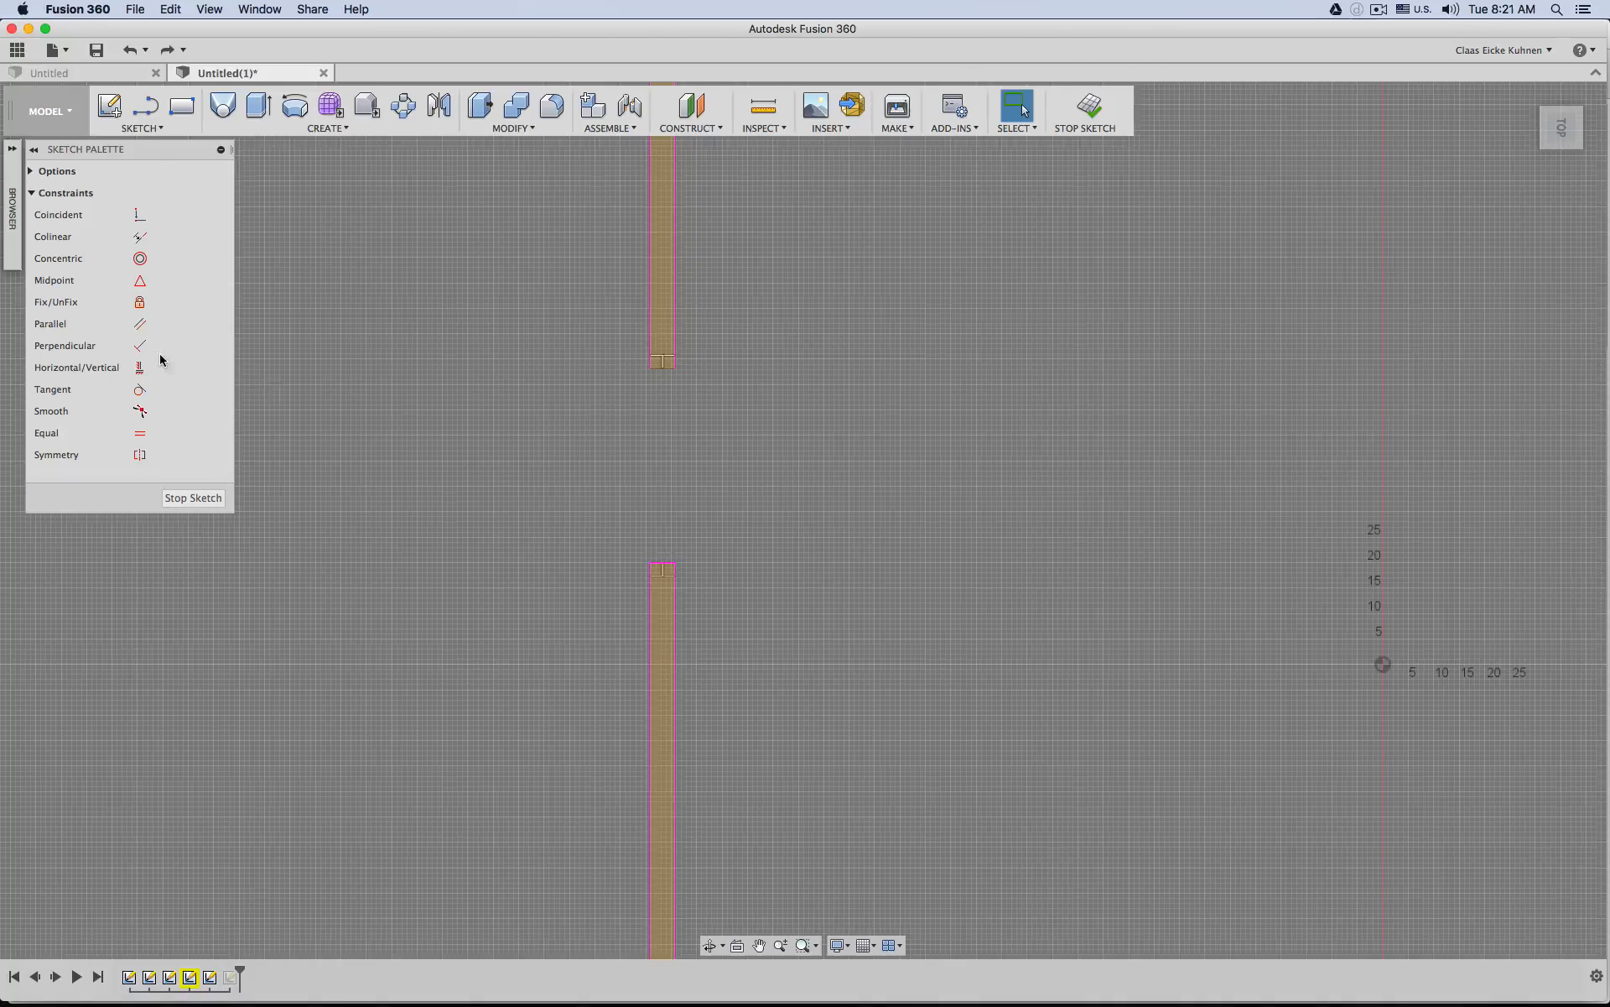
Align the facing doorway corners vertically in both the left and right partitions with Horizontal/Vertical constraints.
{"action": "left_click", "coordinate": [140, 367]}
{"action": "left_click", "coordinate": [674, 368]}
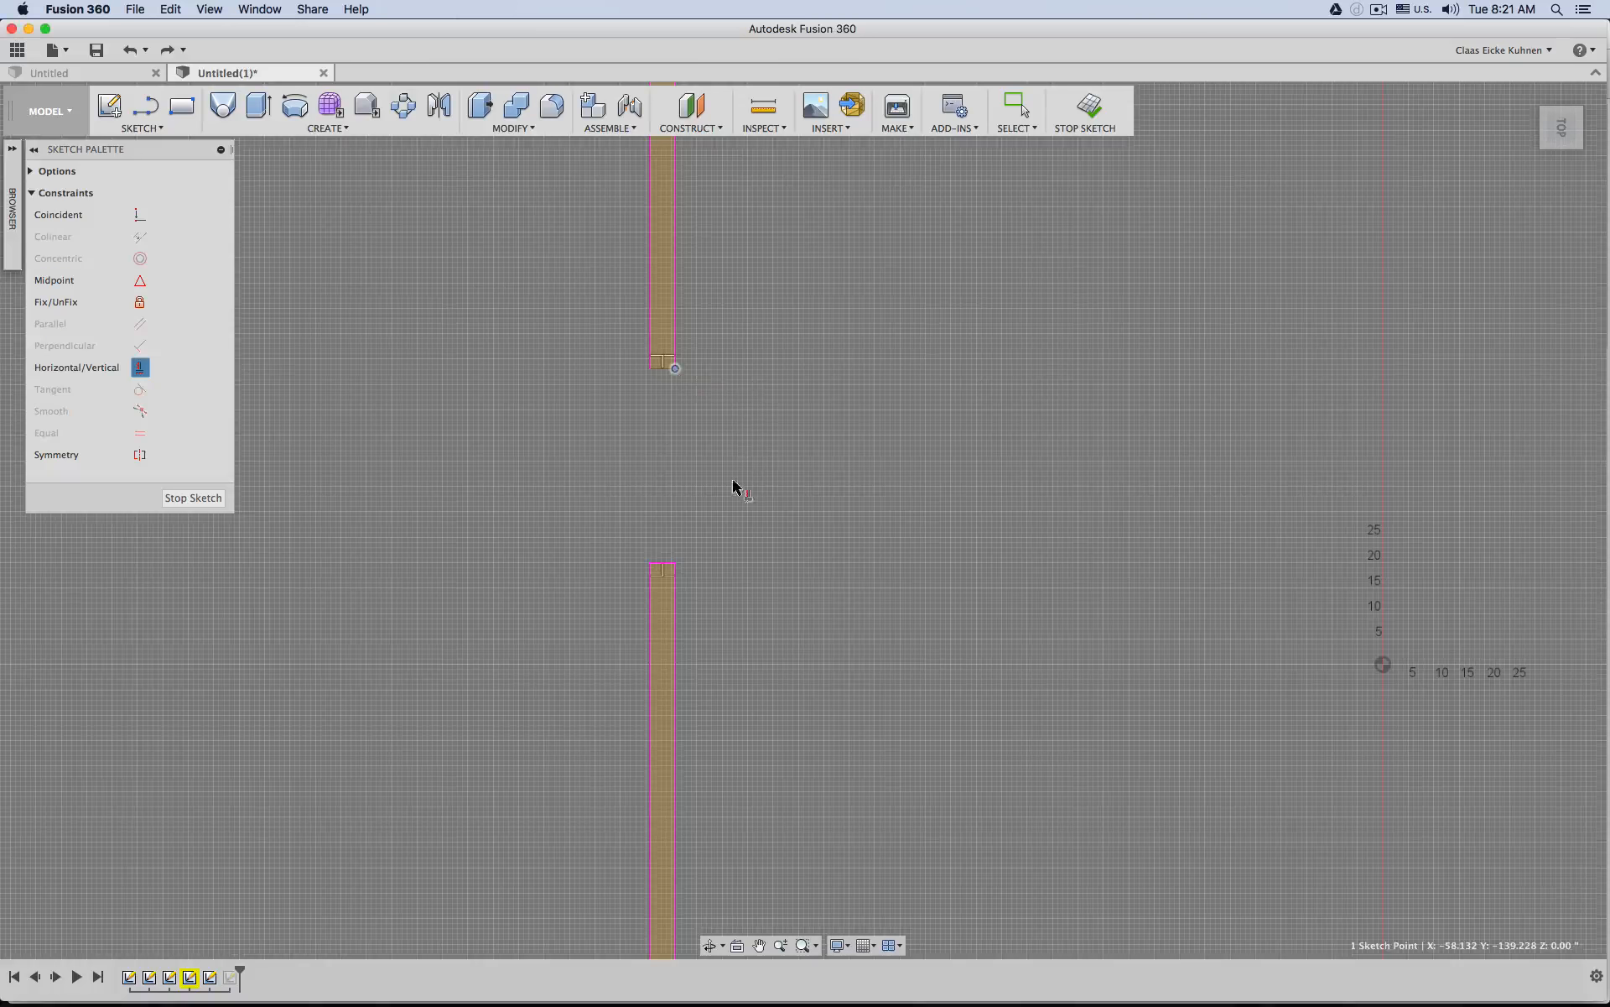
{"action": "left_click", "coordinate": [674, 564]}
{"action": "scroll", "coordinate": [873, 514], "scroll_direction": "down", "scroll_amount": 3}
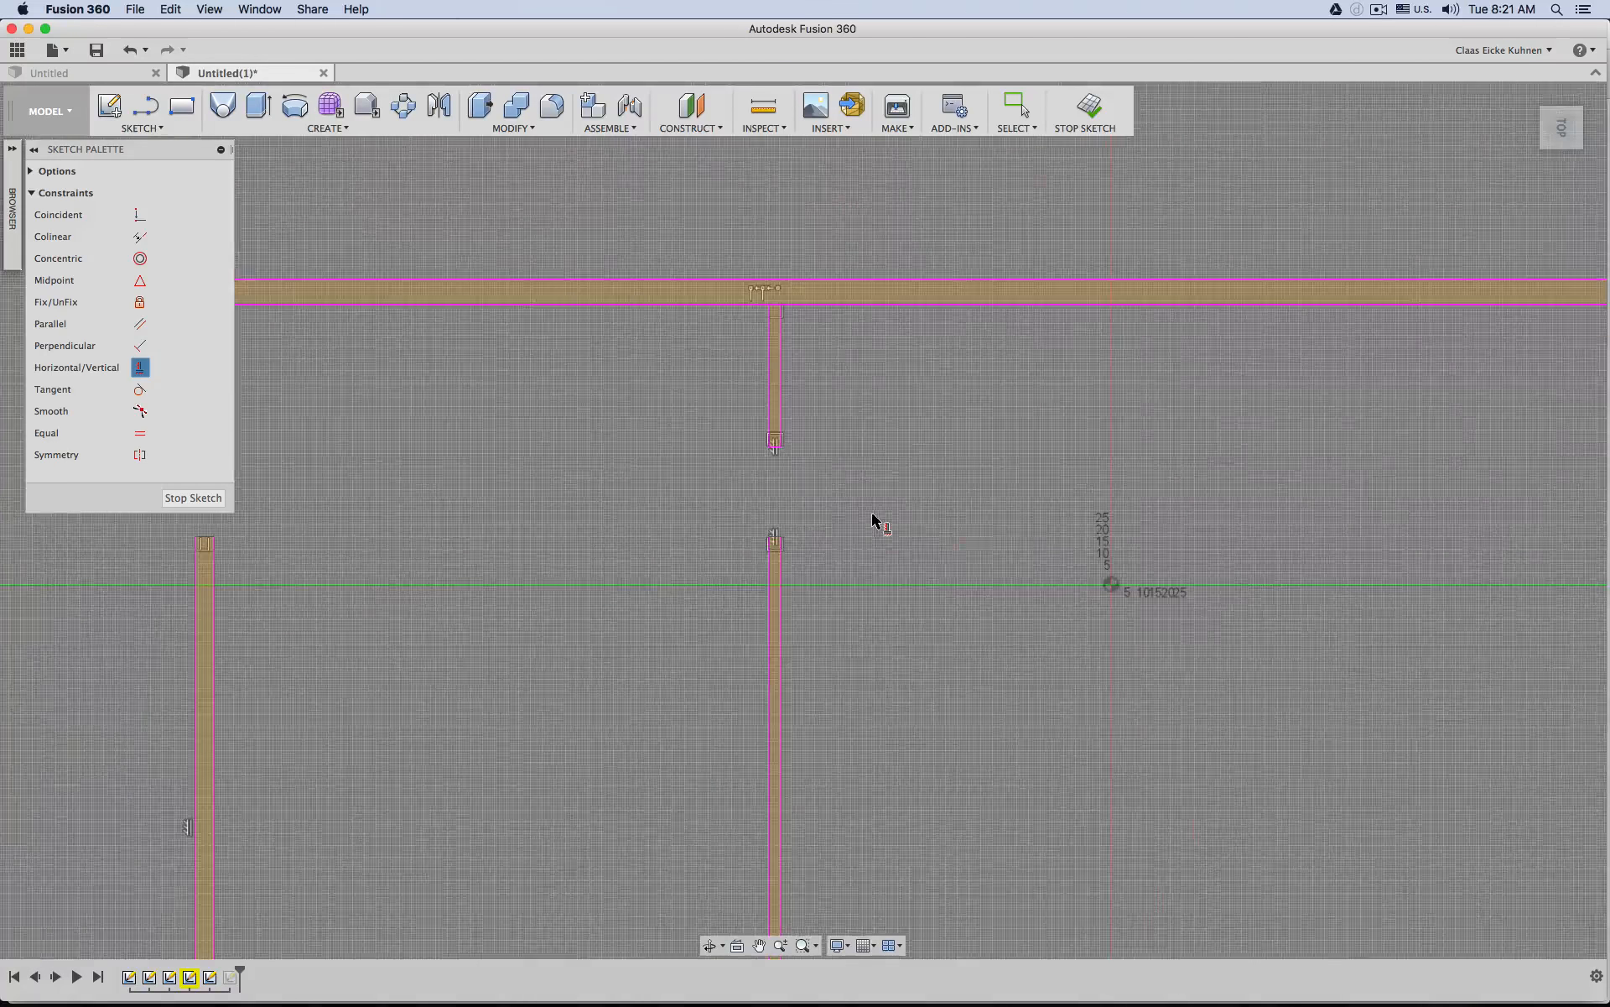
{"action": "scroll", "coordinate": [1114, 518], "scroll_direction": "down", "scroll_amount": 2}
{"action": "scroll", "coordinate": [1114, 517], "scroll_direction": "up", "scroll_amount": 3}
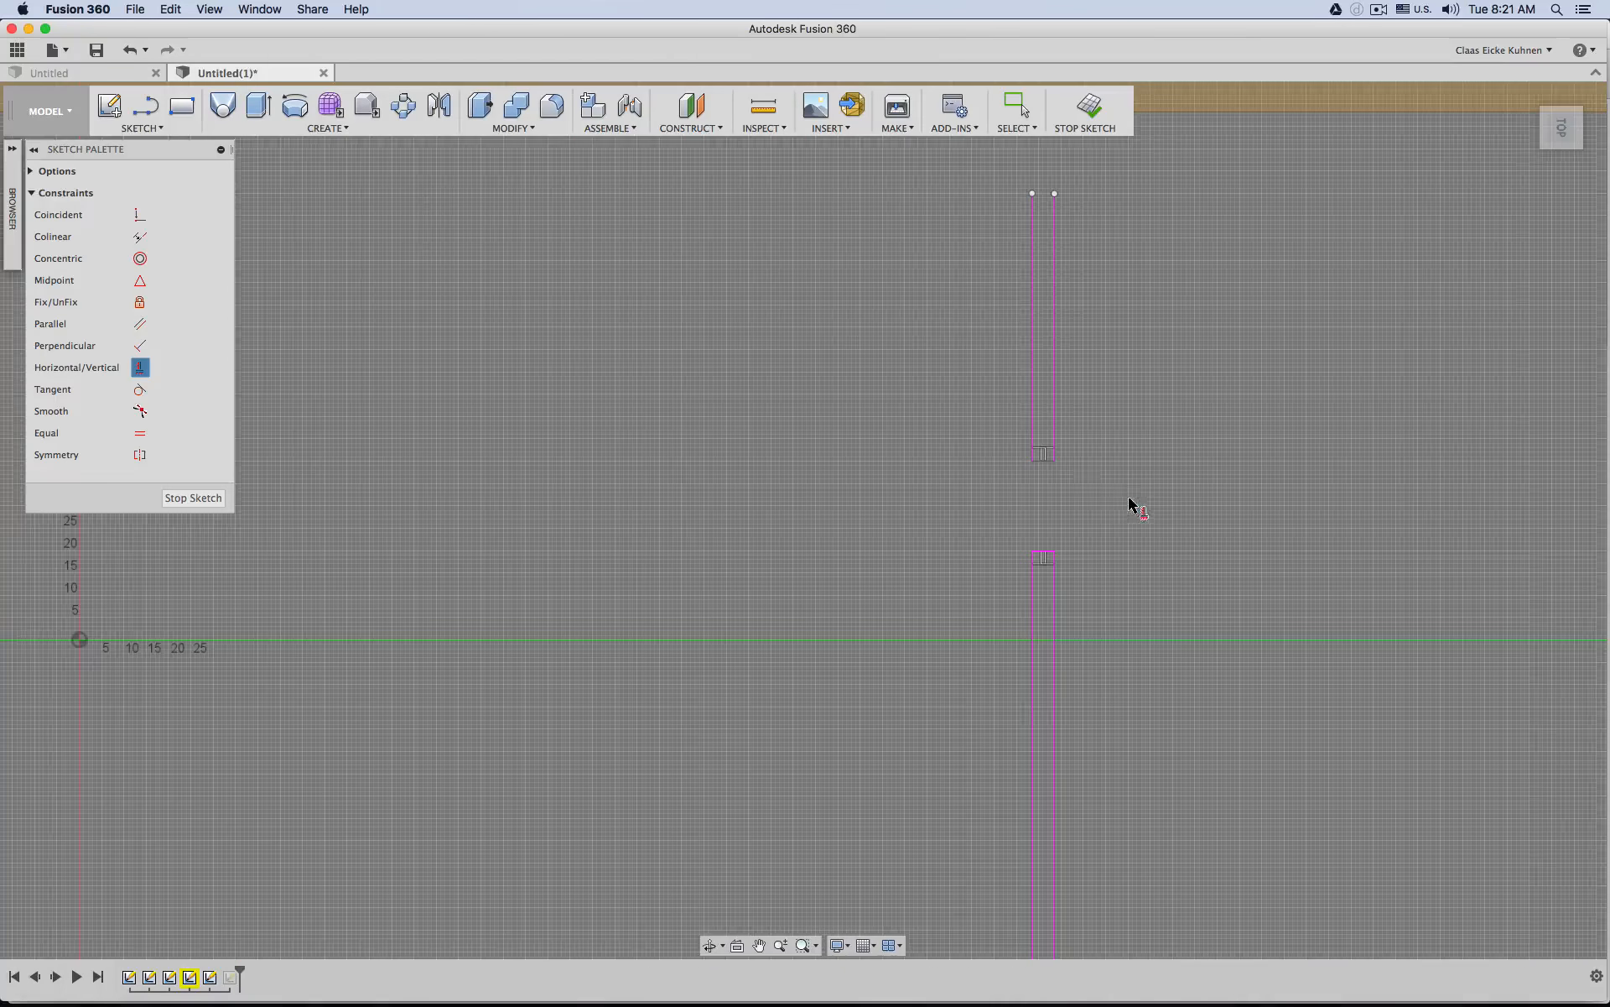
{"action": "left_click", "coordinate": [1055, 460]}
{"action": "left_click", "coordinate": [1054, 549]}
Snap both upper endpoints of the right partition wall onto the inner line of the upper outer wall.
{"action": "middle_click_drag", "start_coordinate": [1161, 381], "coordinate": [1133, 653]}
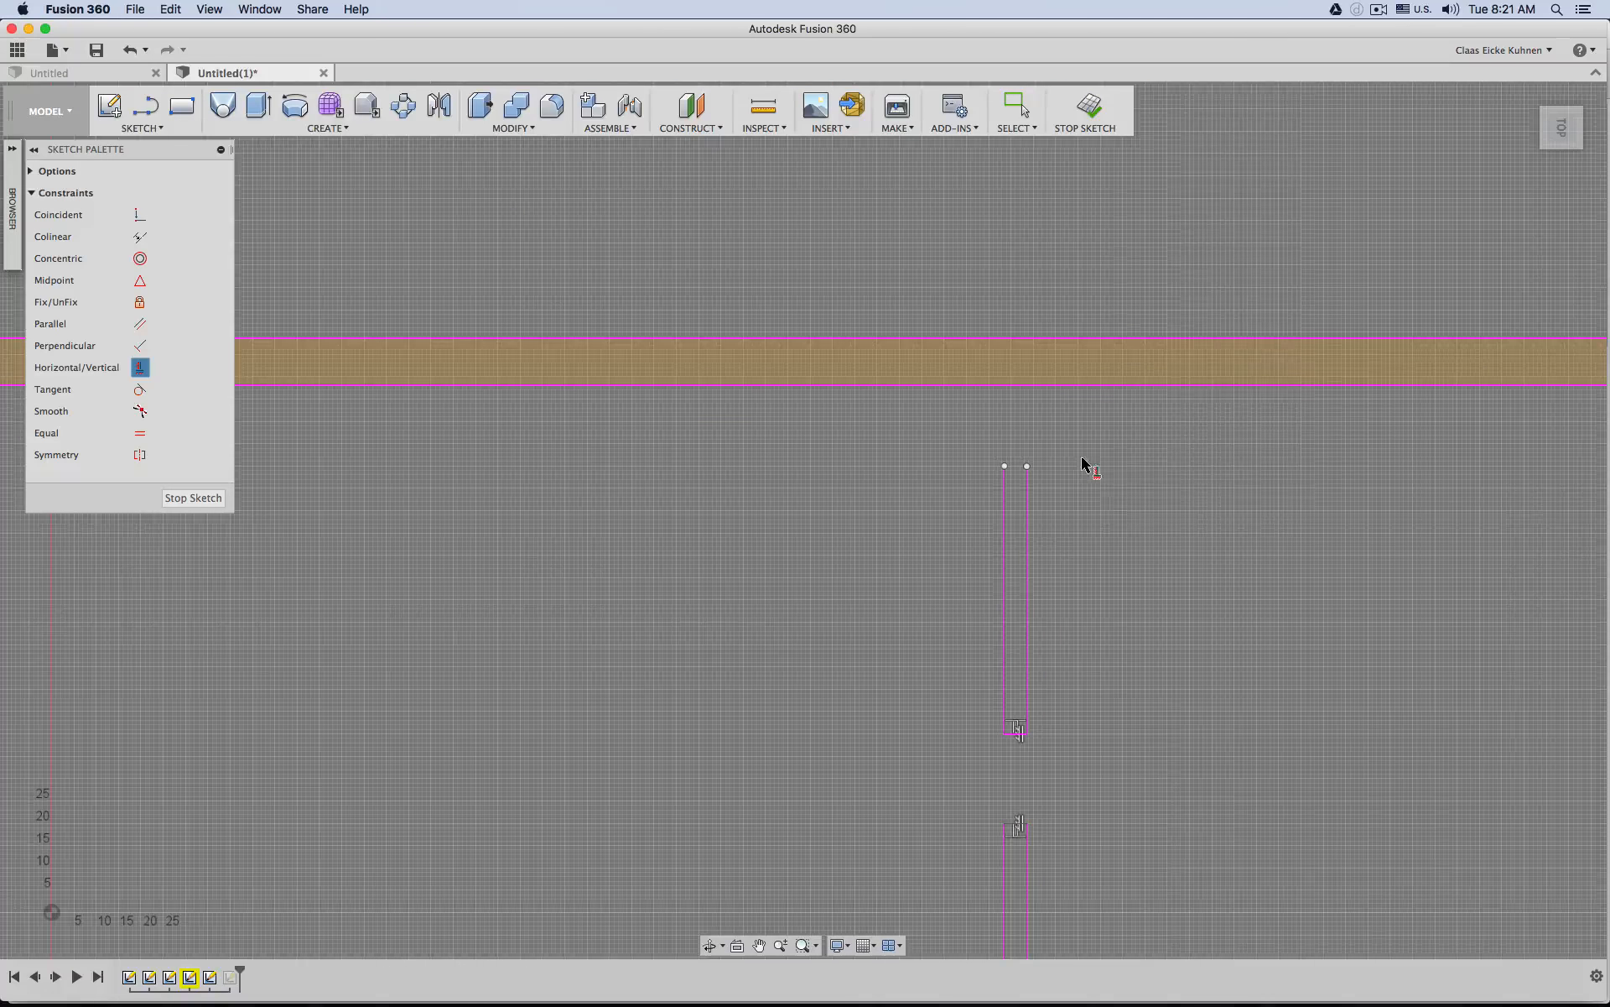
{"action": "key", "text": "Escape"}
{"action": "left_click_drag", "start_coordinate": [1028, 467], "coordinate": [1025, 382]}
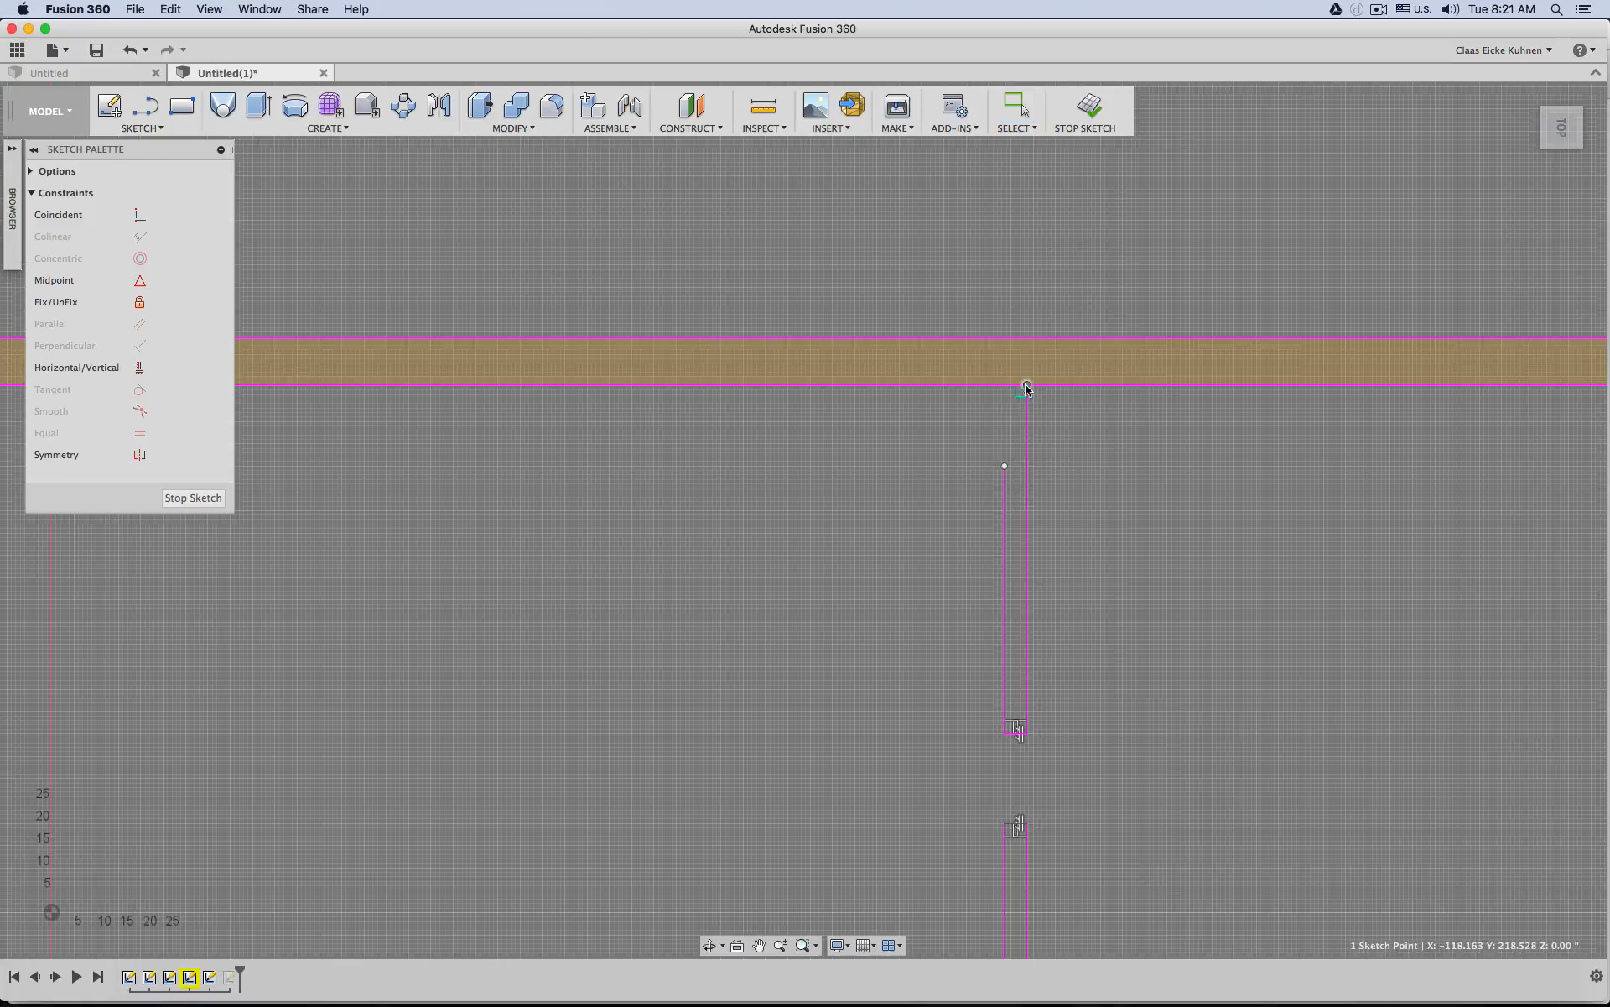
{"action": "left_click_drag", "start_coordinate": [1004, 467], "coordinate": [1004, 385]}
Snap both lower endpoints of the right partition wall onto the inner line of the lower outer wall.
{"action": "middle_click_drag", "start_coordinate": [926, 650], "coordinate": [974, 482]}
{"action": "scroll", "coordinate": [1056, 689], "scroll_direction": "down", "scroll_amount": 2}
{"action": "middle_click_drag", "start_coordinate": [1117, 710], "coordinate": [1114, 283]}
{"action": "scroll", "coordinate": [1086, 625], "scroll_direction": "up", "scroll_amount": 3}
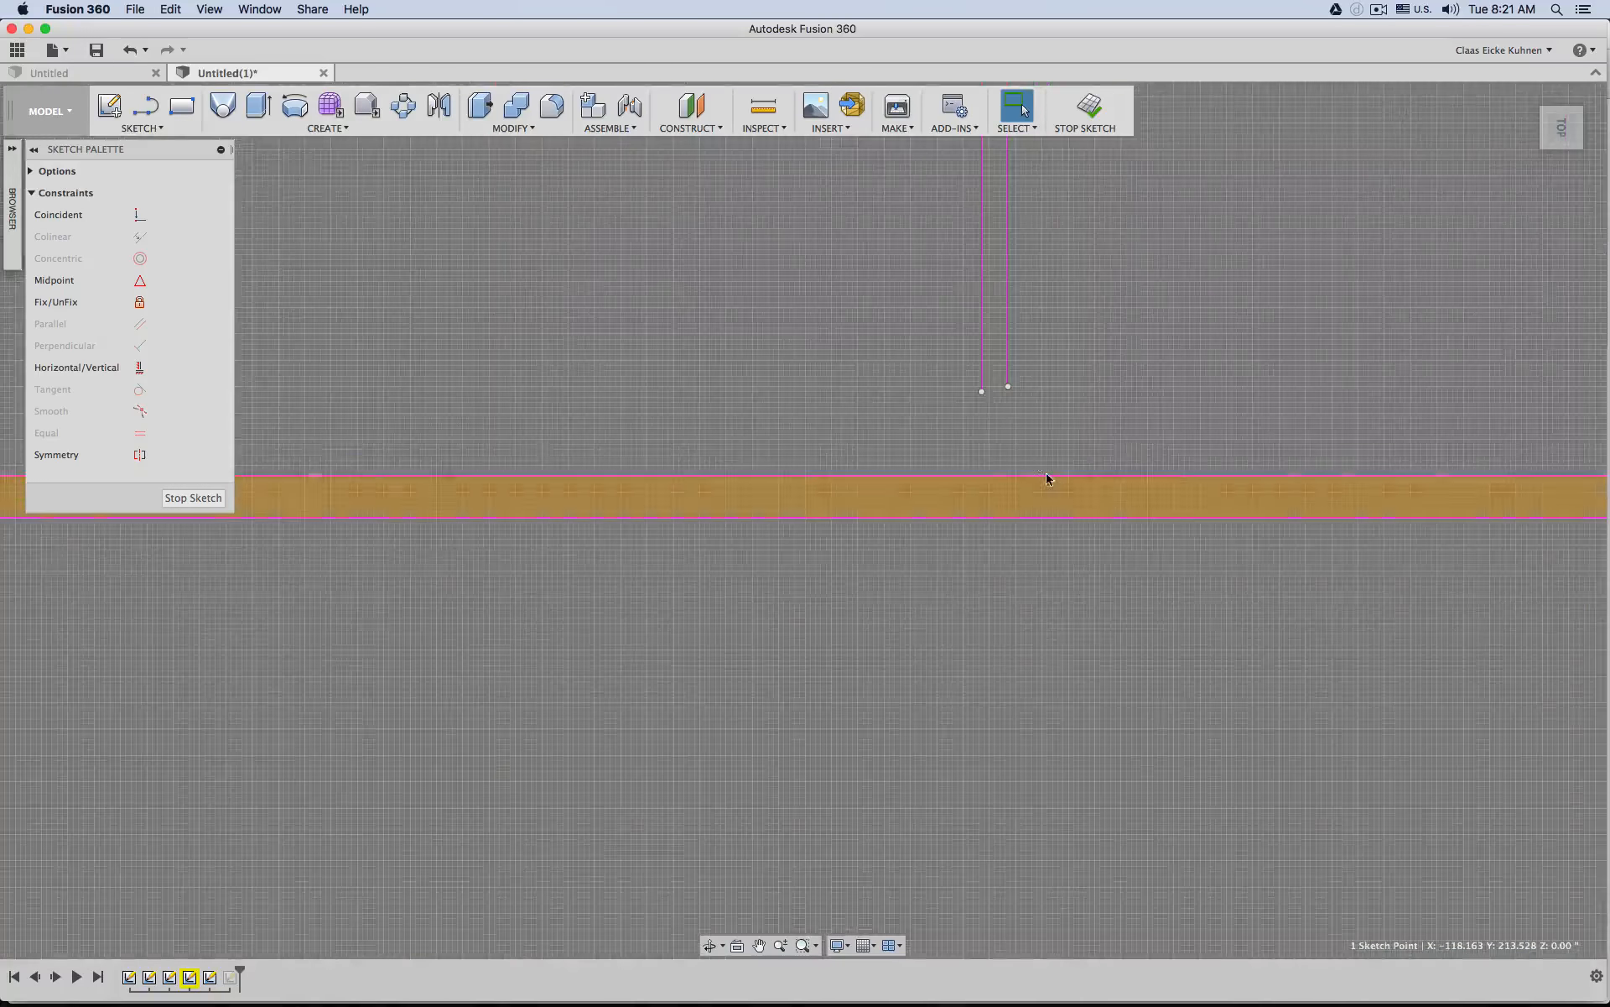
{"action": "left_click_drag", "start_coordinate": [981, 394], "coordinate": [983, 484]}
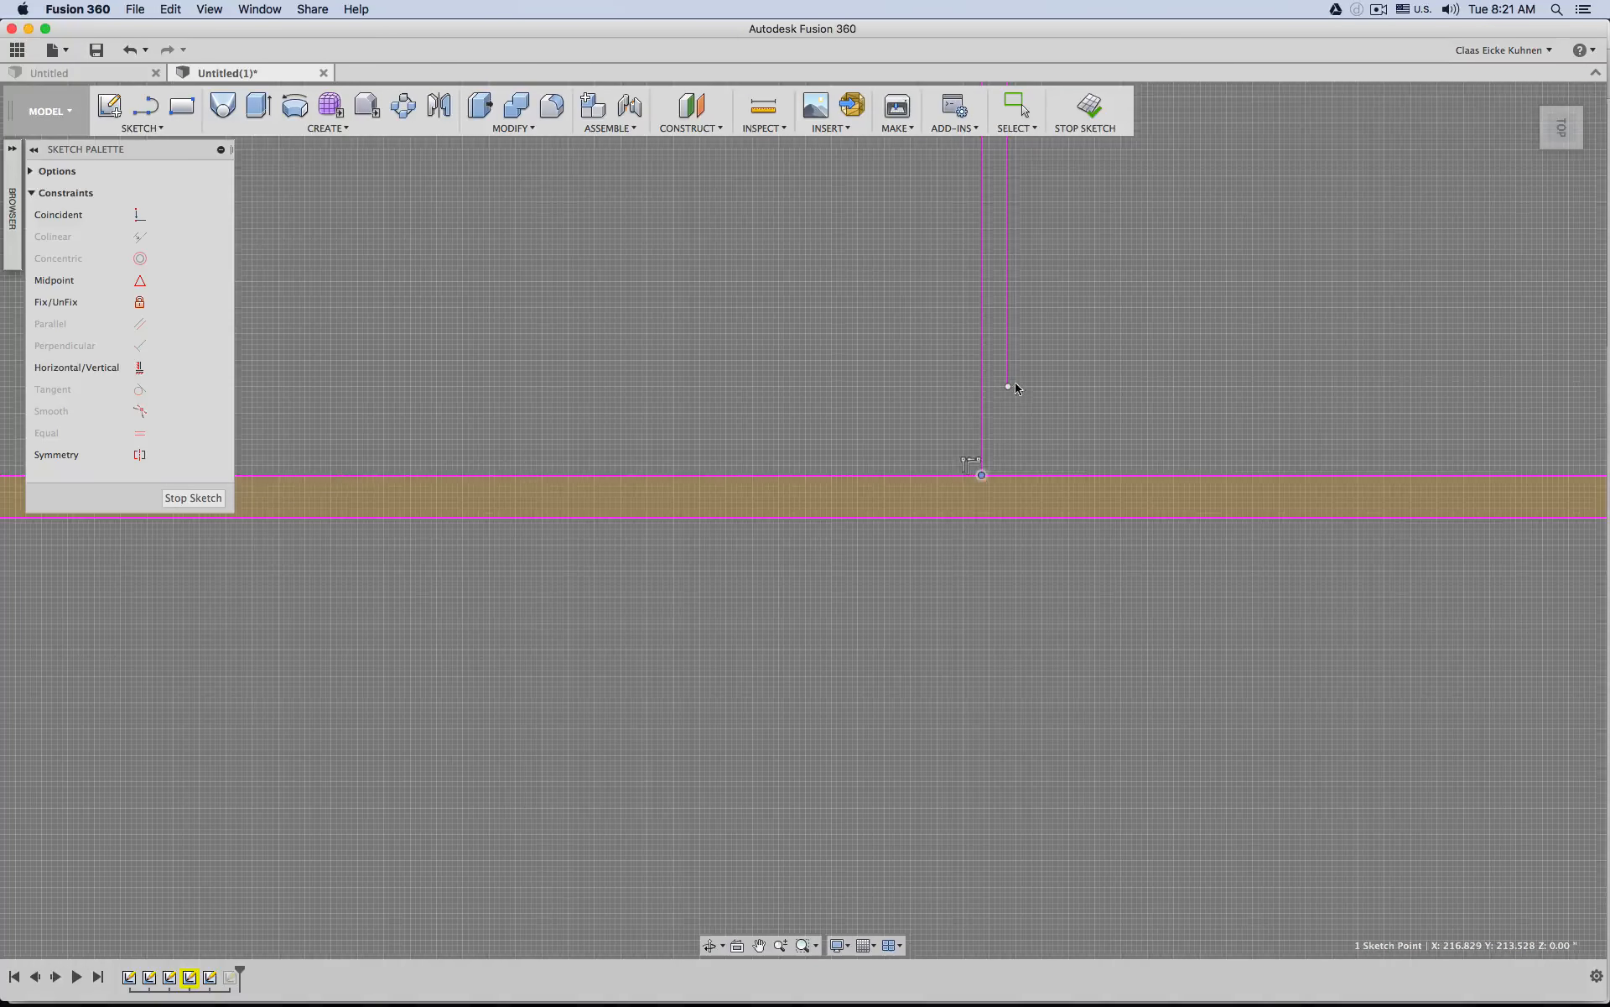
{"action": "left_click_drag", "start_coordinate": [1010, 386], "coordinate": [1007, 475]}
Try to align the doorway corners of the two partitions with each other using a Horizontal/Vertical constraint.
{"action": "scroll", "coordinate": [931, 501], "scroll_direction": "down", "scroll_amount": 3}
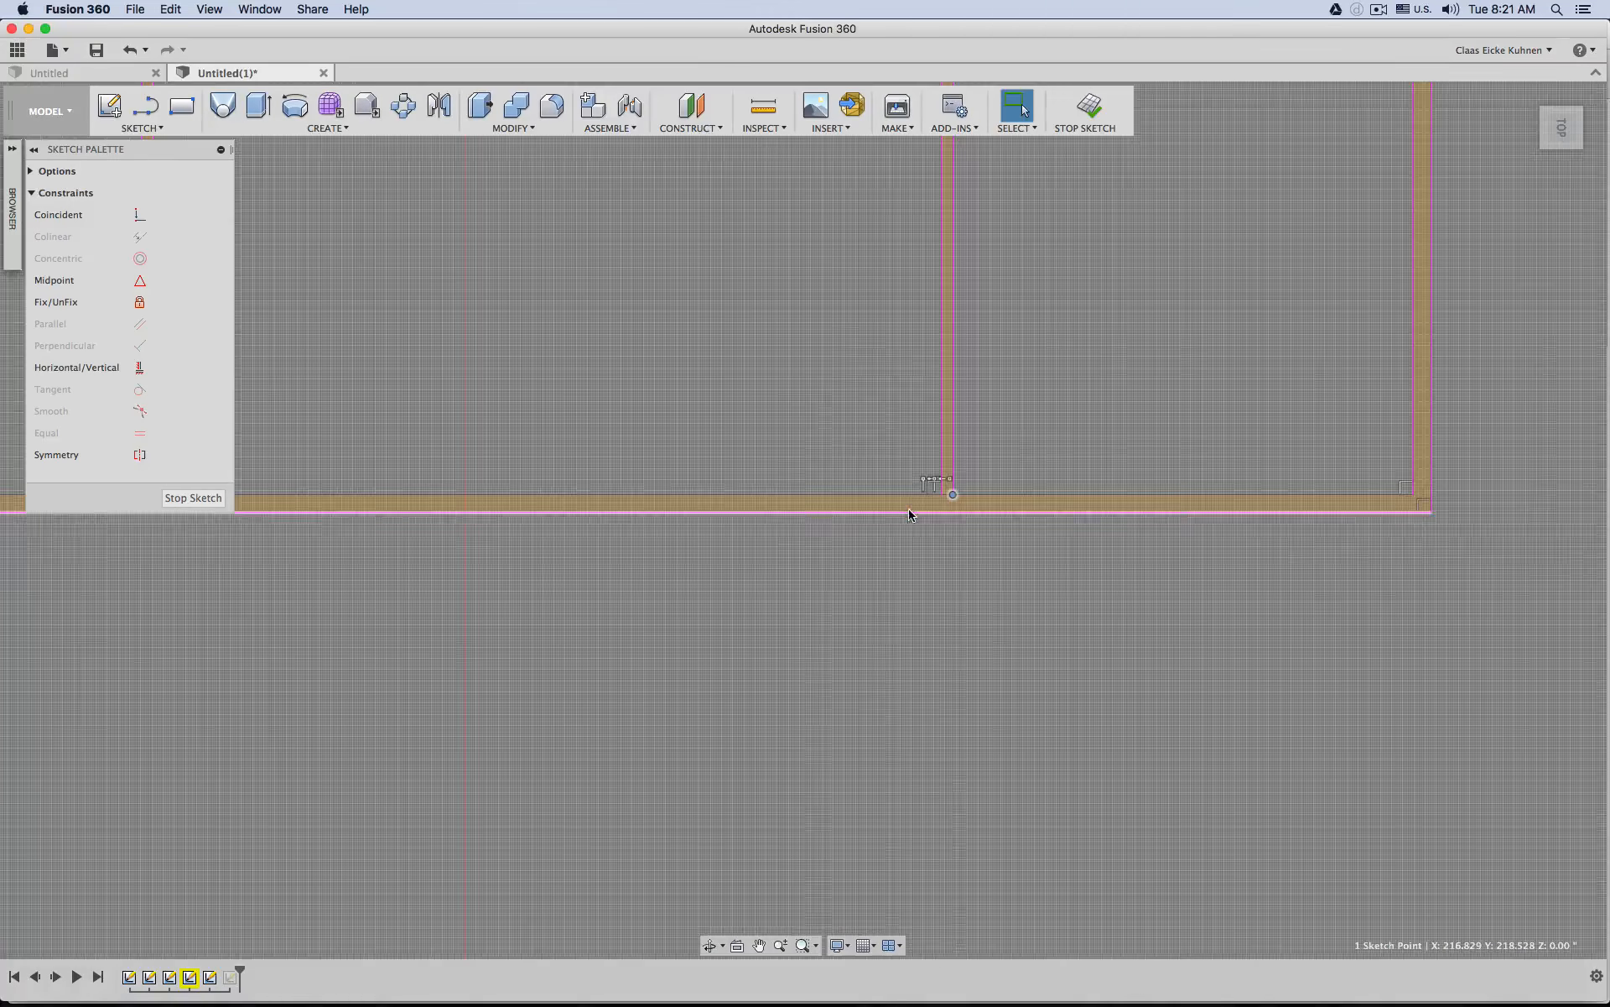
{"action": "scroll", "coordinate": [735, 363], "scroll_direction": "down", "scroll_amount": 2}
{"action": "middle_click_drag", "start_coordinate": [692, 321], "coordinate": [999, 665]}
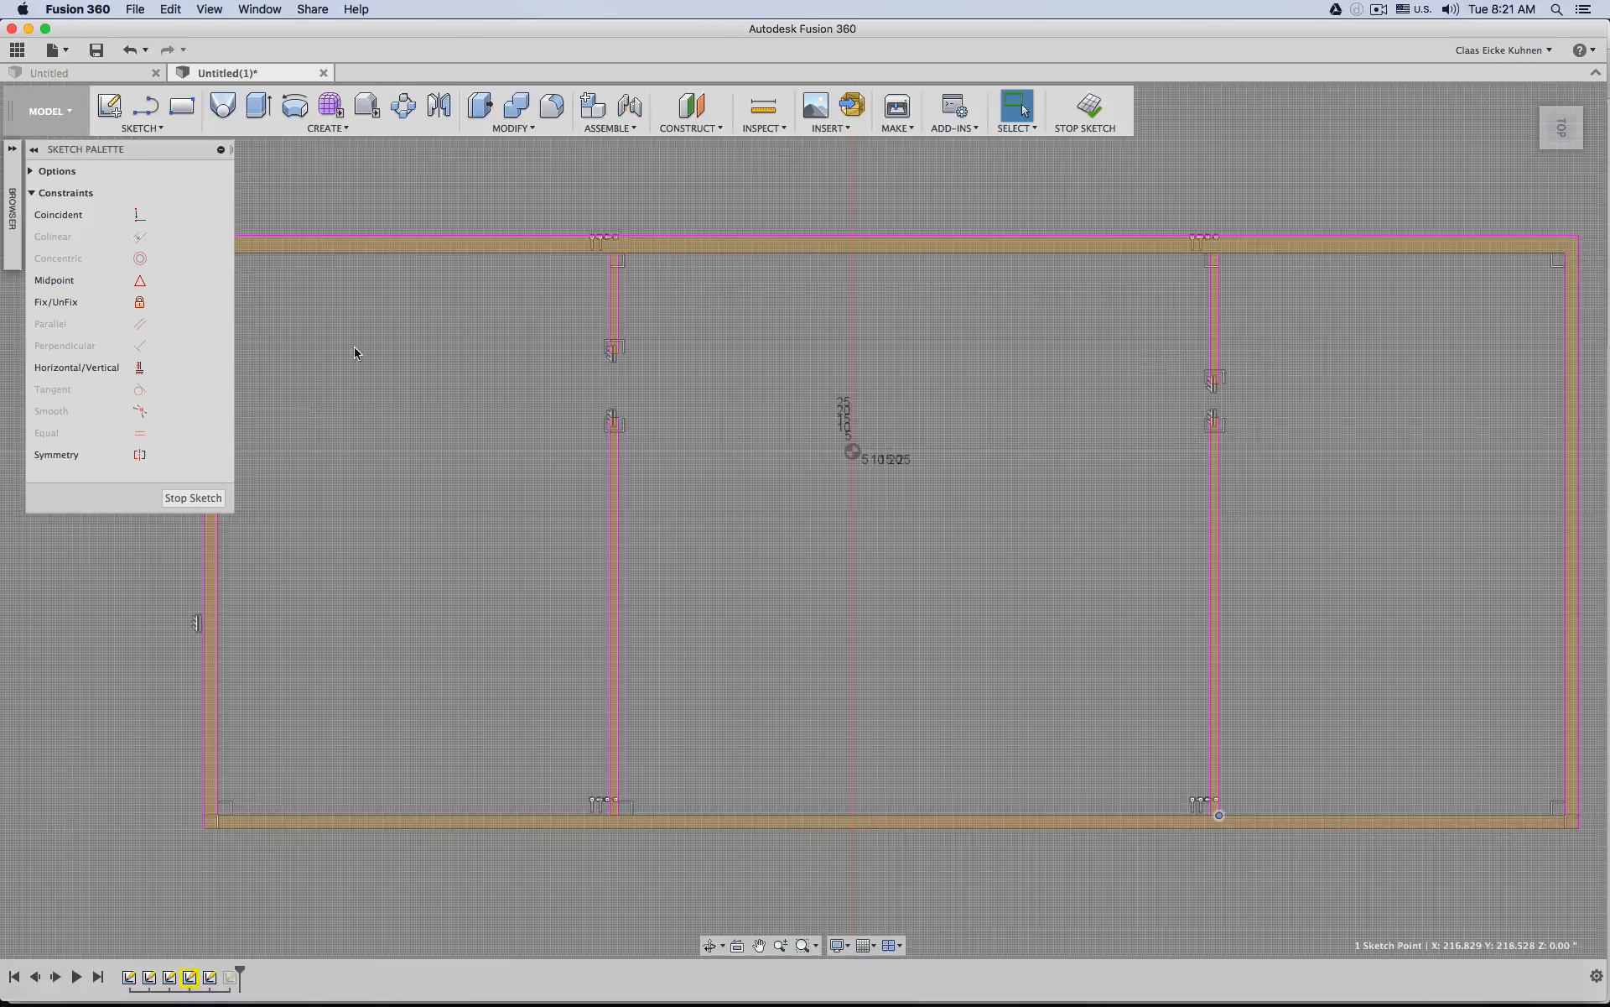
{"action": "left_click", "coordinate": [139, 368]}
{"action": "scroll", "coordinate": [629, 411], "scroll_direction": "up", "scroll_amount": 6}
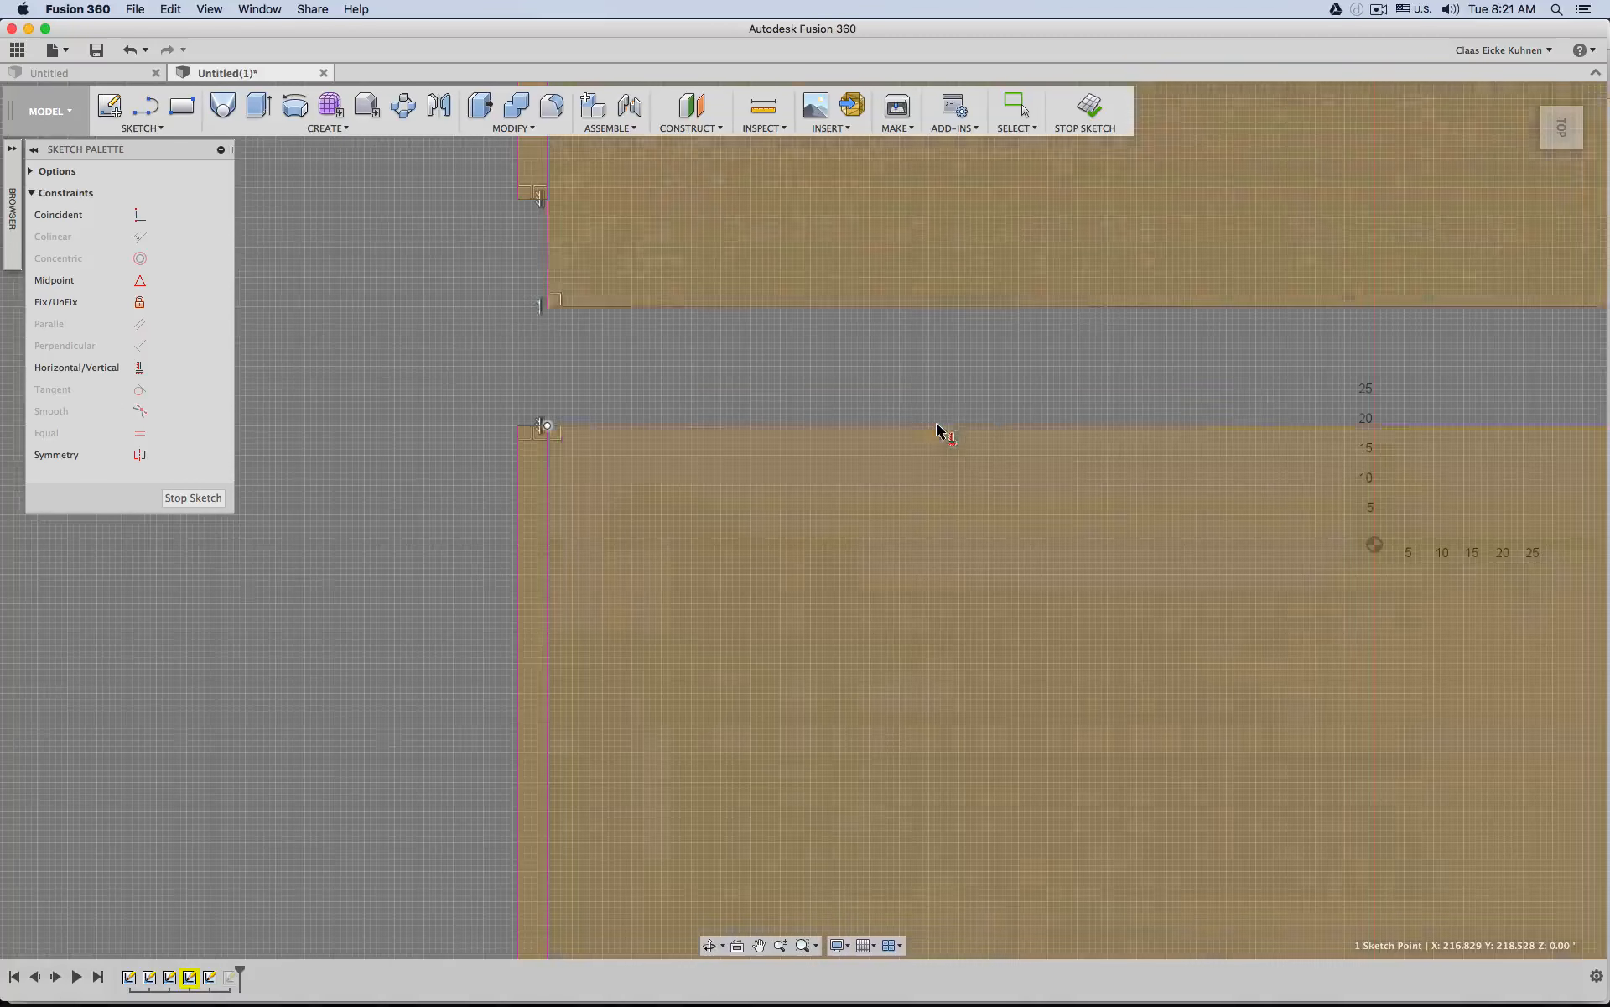
{"action": "key", "text": "Escape"}
{"action": "scroll", "coordinate": [938, 429], "scroll_direction": "down", "scroll_amount": 3}
{"action": "scroll", "coordinate": [965, 431], "scroll_direction": "up", "scroll_amount": 1}
{"action": "scroll", "coordinate": [967, 423], "scroll_direction": "down", "scroll_amount": 4}
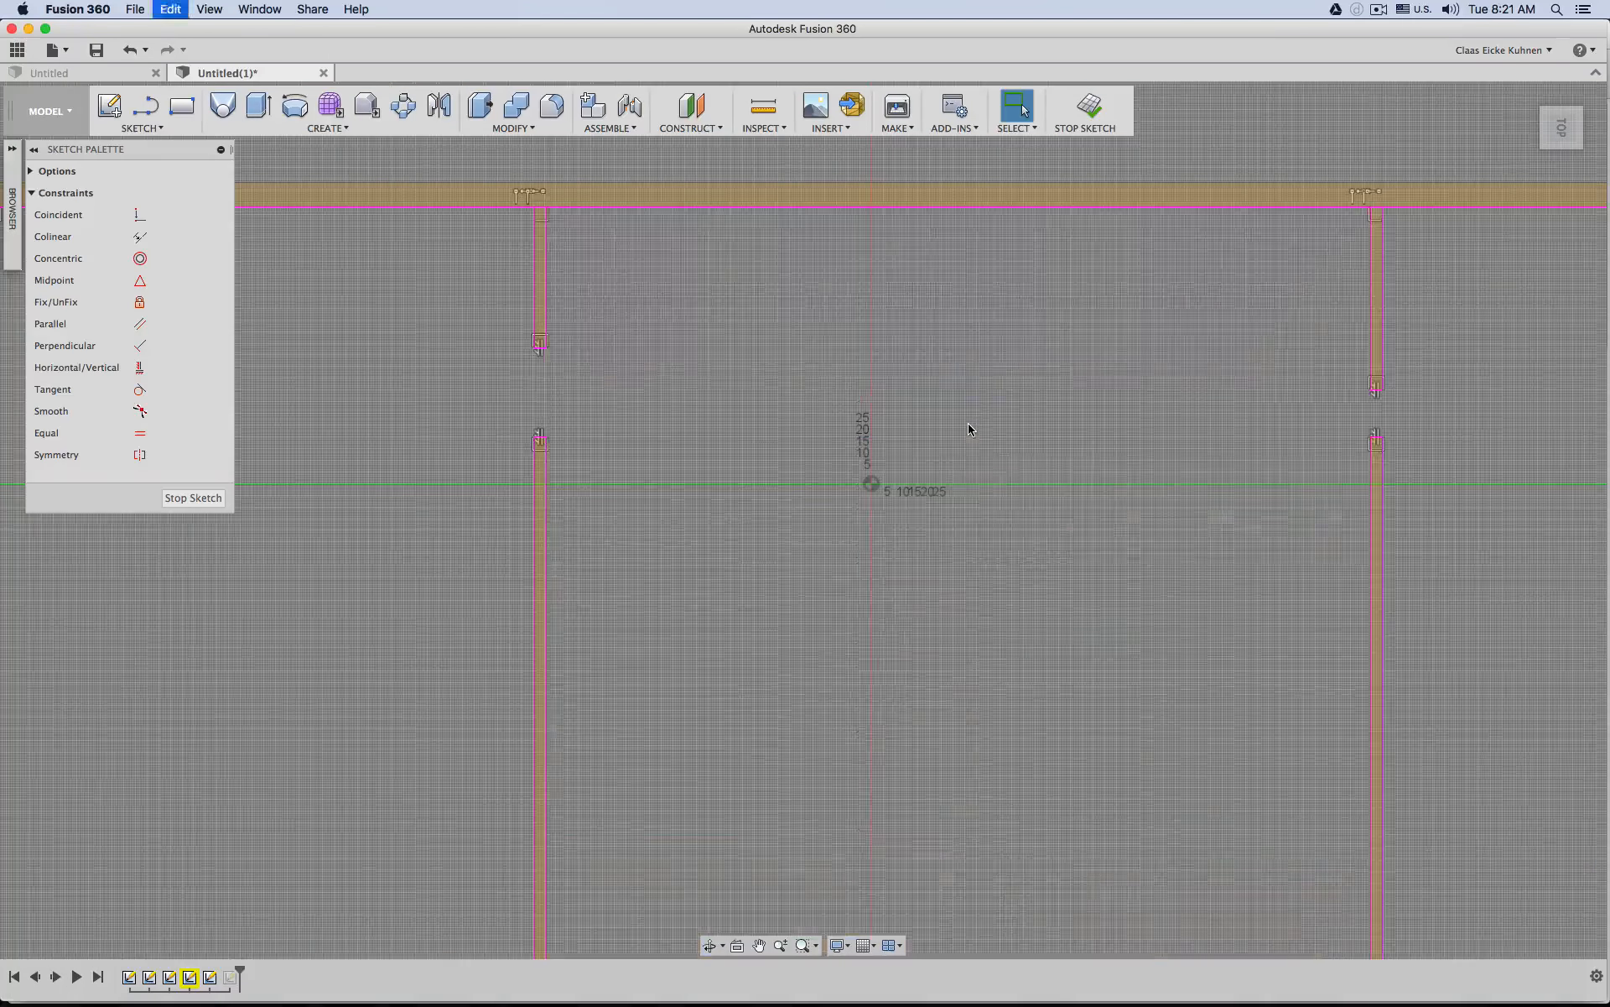
{"action": "middle_click_drag", "start_coordinate": [1076, 416], "coordinate": [986, 378]}
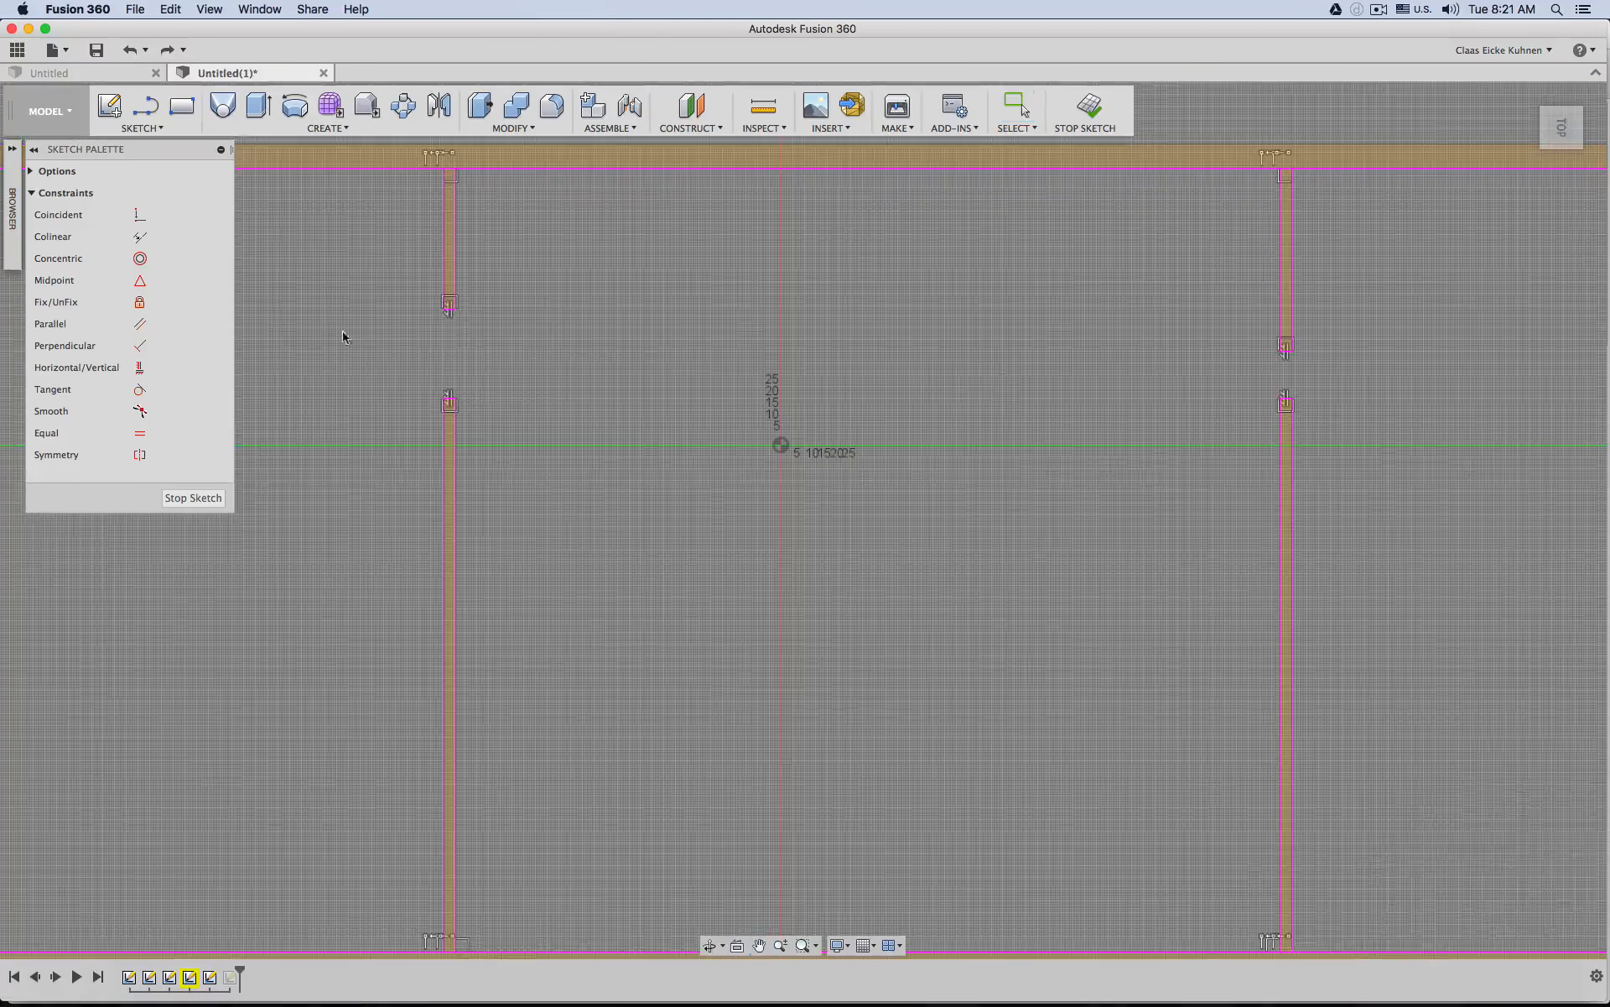
Align the lower and upper doorway edges of the left partition horizontally with those of the right partition using Horizontal/Vertical constraints.
{"action": "left_click", "coordinate": [145, 367]}
{"action": "left_click", "coordinate": [453, 398]}
{"action": "left_click", "coordinate": [1277, 406]}
{"action": "left_click", "coordinate": [461, 312]}
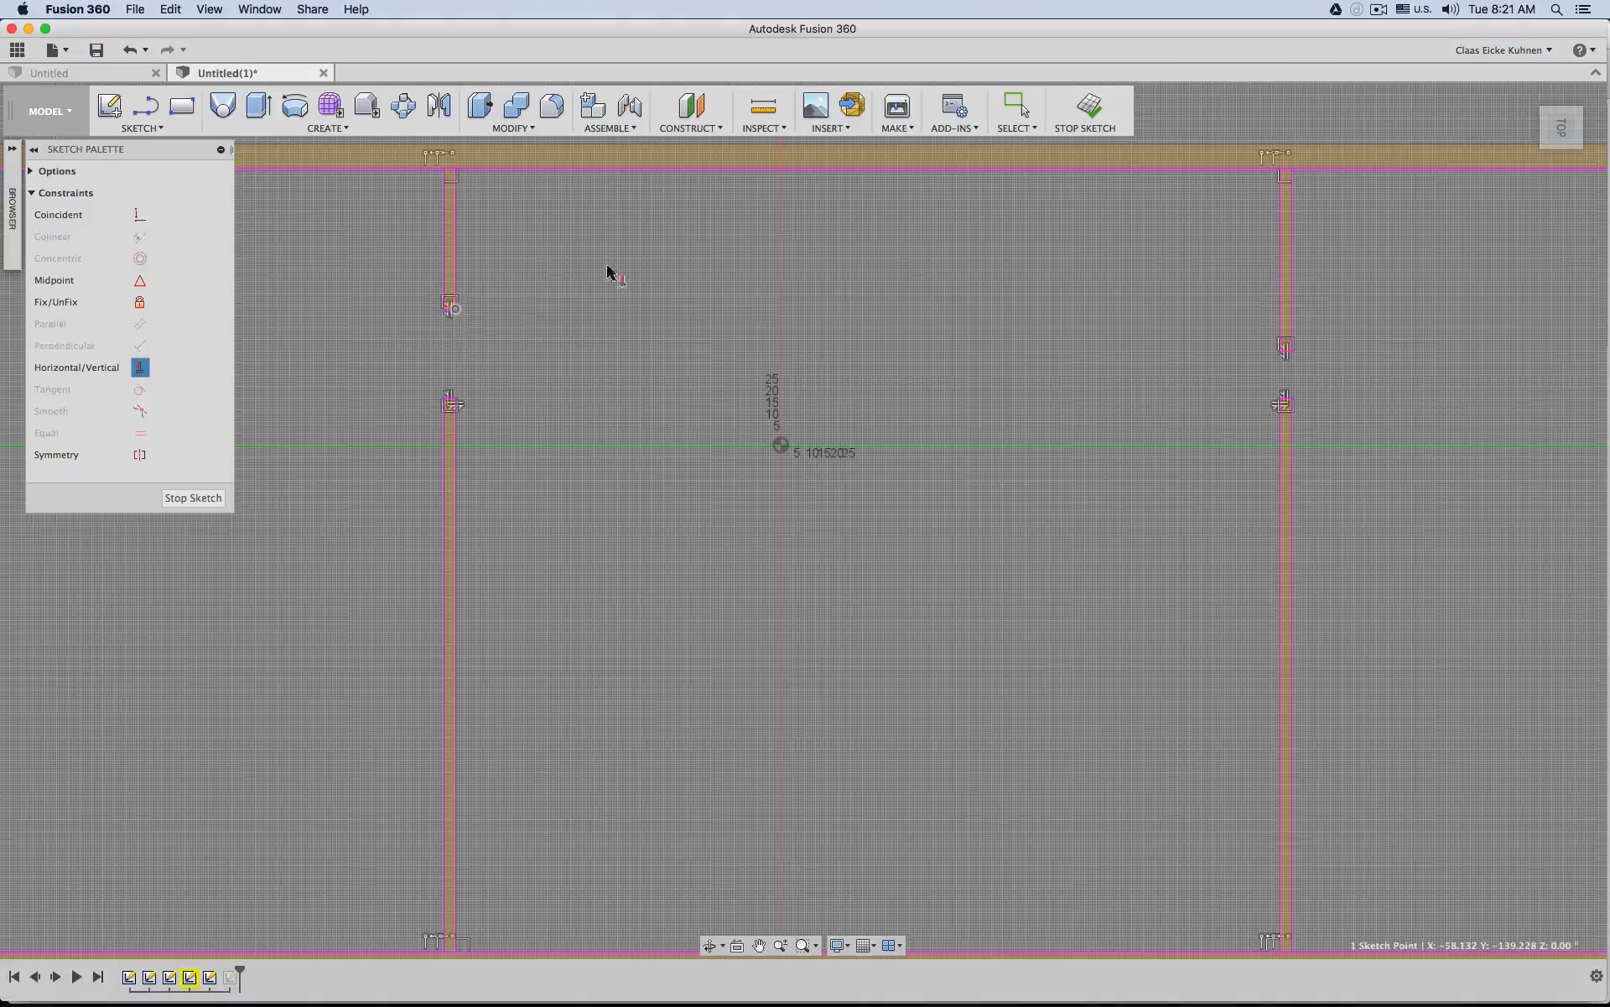
{"action": "left_click", "coordinate": [1277, 352]}
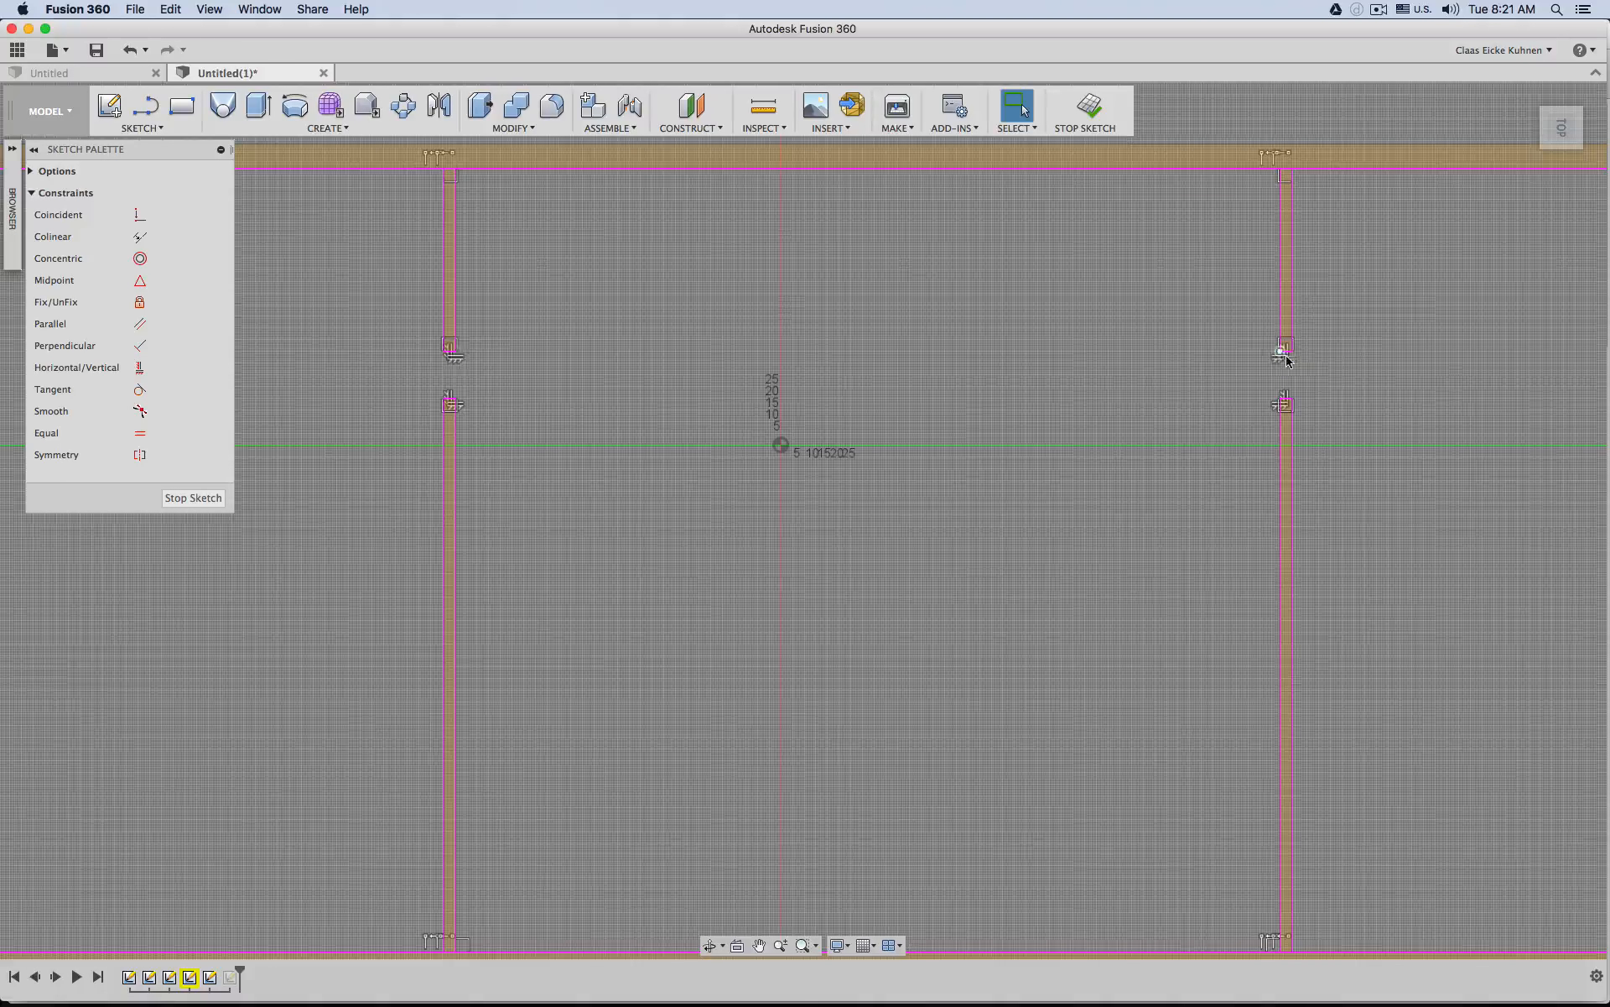
{"action": "left_click_drag", "start_coordinate": [1294, 355], "coordinate": [1290, 310]}
Dimension the overall length and depth of the floor plan's outer walls, placing the dimensions outside the outline.
{"action": "scroll", "coordinate": [1092, 387], "scroll_direction": "up", "scroll_amount": 2}
{"action": "scroll", "coordinate": [1091, 385], "scroll_direction": "down", "scroll_amount": 5}
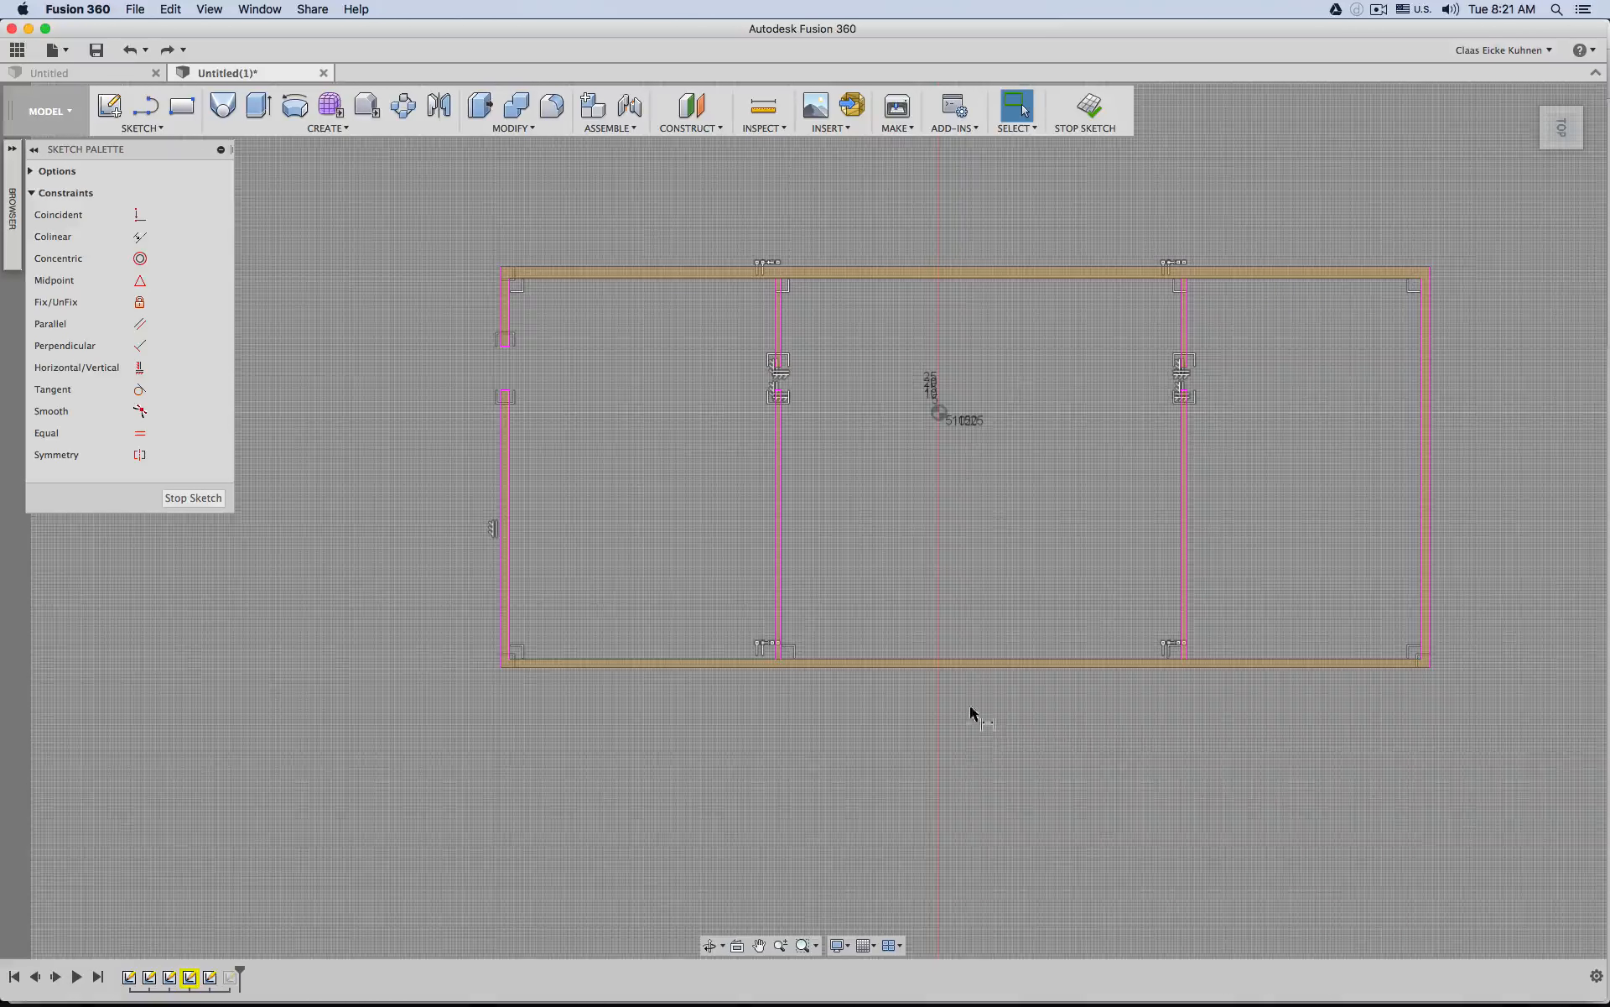
{"action": "key", "text": "d"}
{"action": "left_click", "coordinate": [970, 663]}
{"action": "left_click", "coordinate": [975, 763]}
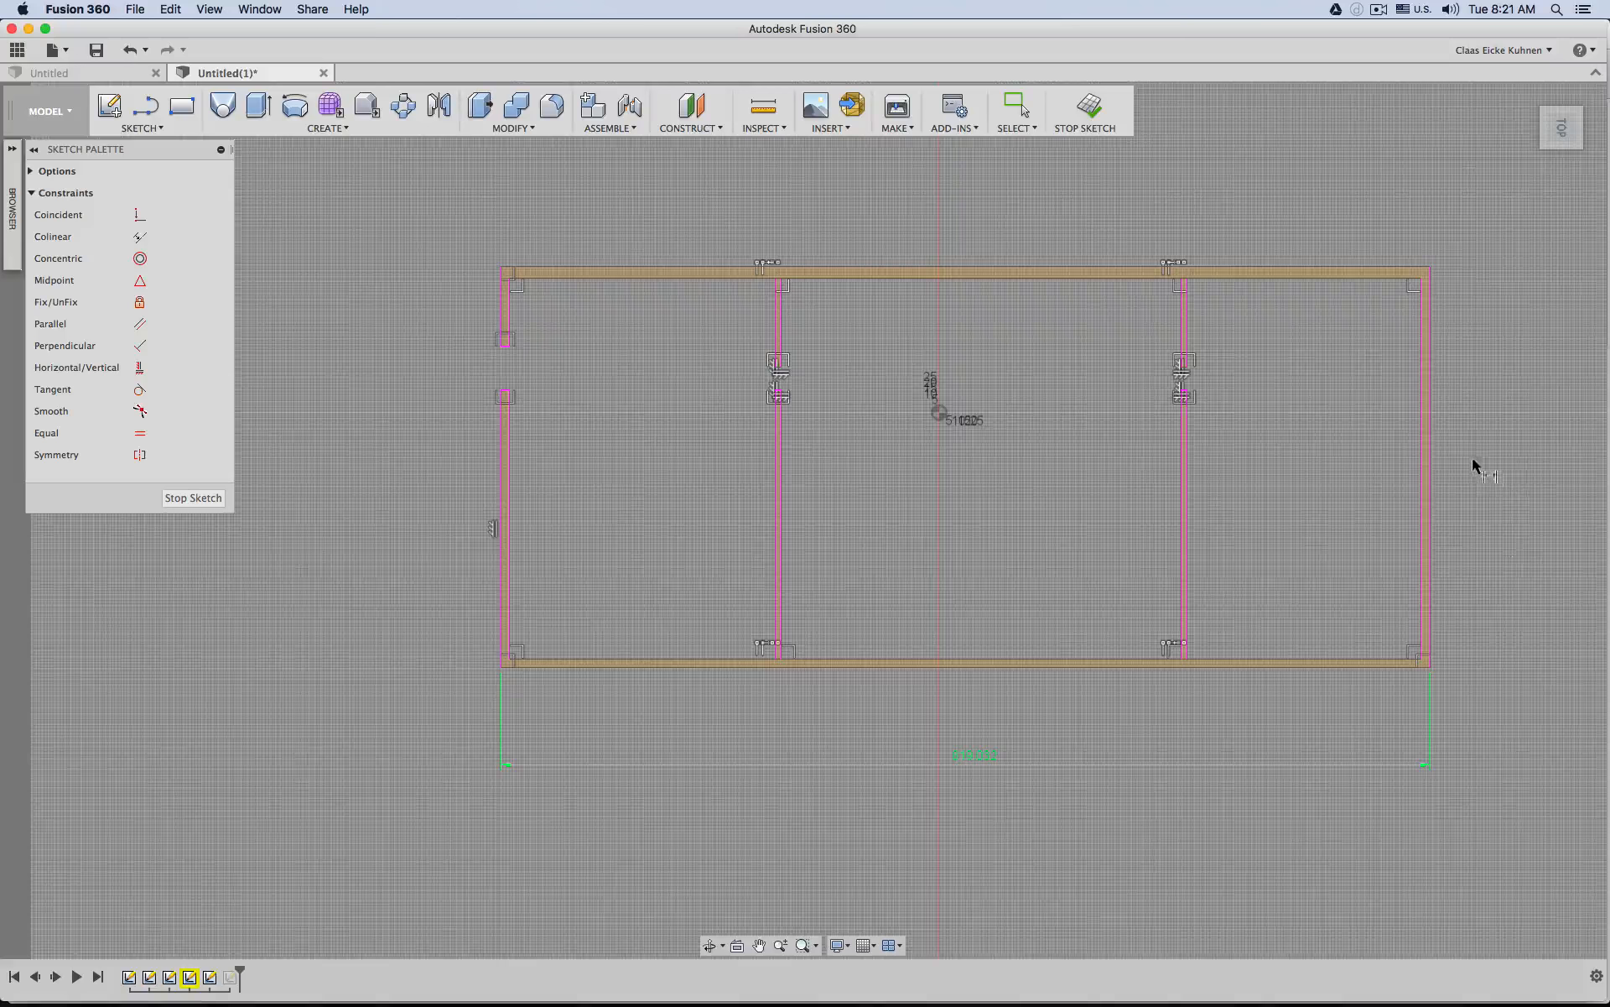
{"action": "left_click", "coordinate": [1429, 436]}
{"action": "left_click", "coordinate": [1520, 433]}
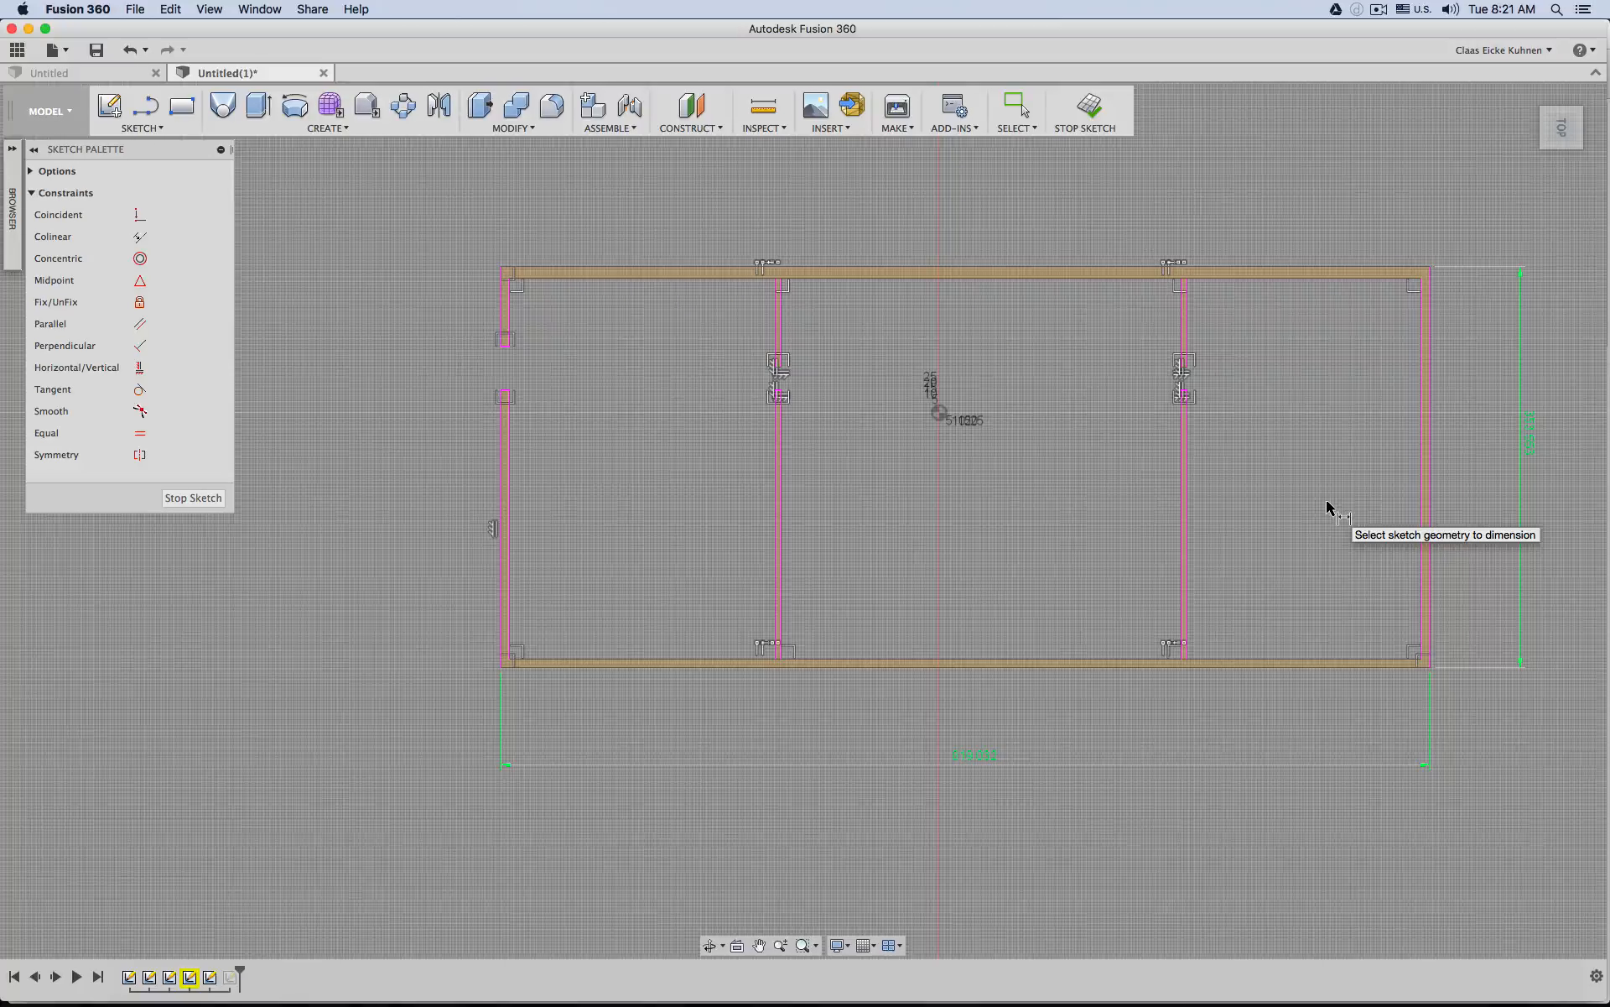
Dimension the thickness of the lower outer wall and of the right outer wall.
{"action": "left_click", "coordinate": [1260, 664]}
{"action": "left_click", "coordinate": [1260, 668]}
{"action": "left_click", "coordinate": [1255, 694]}
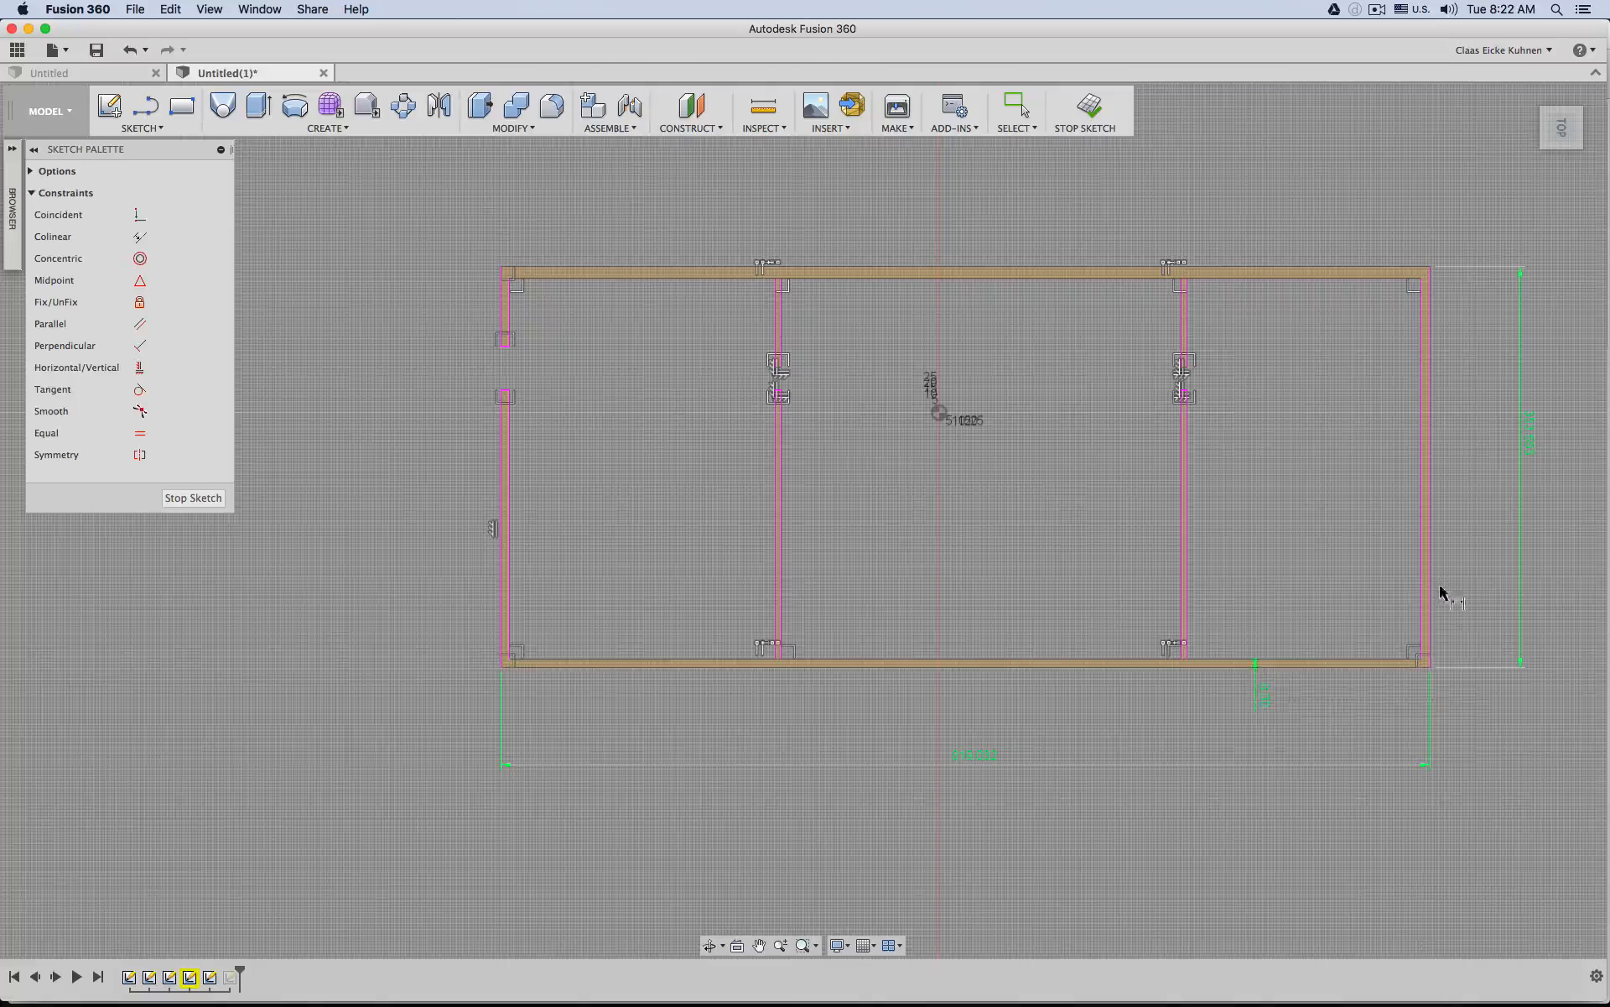
{"action": "left_click", "coordinate": [1421, 576]}
{"action": "left_click", "coordinate": [1429, 578]}
{"action": "left_click", "coordinate": [1449, 574]}
Dimension the thickness of the upper outer wall and enter a new value for it.
{"action": "left_click", "coordinate": [1270, 274]}
{"action": "left_click", "coordinate": [1271, 267]}
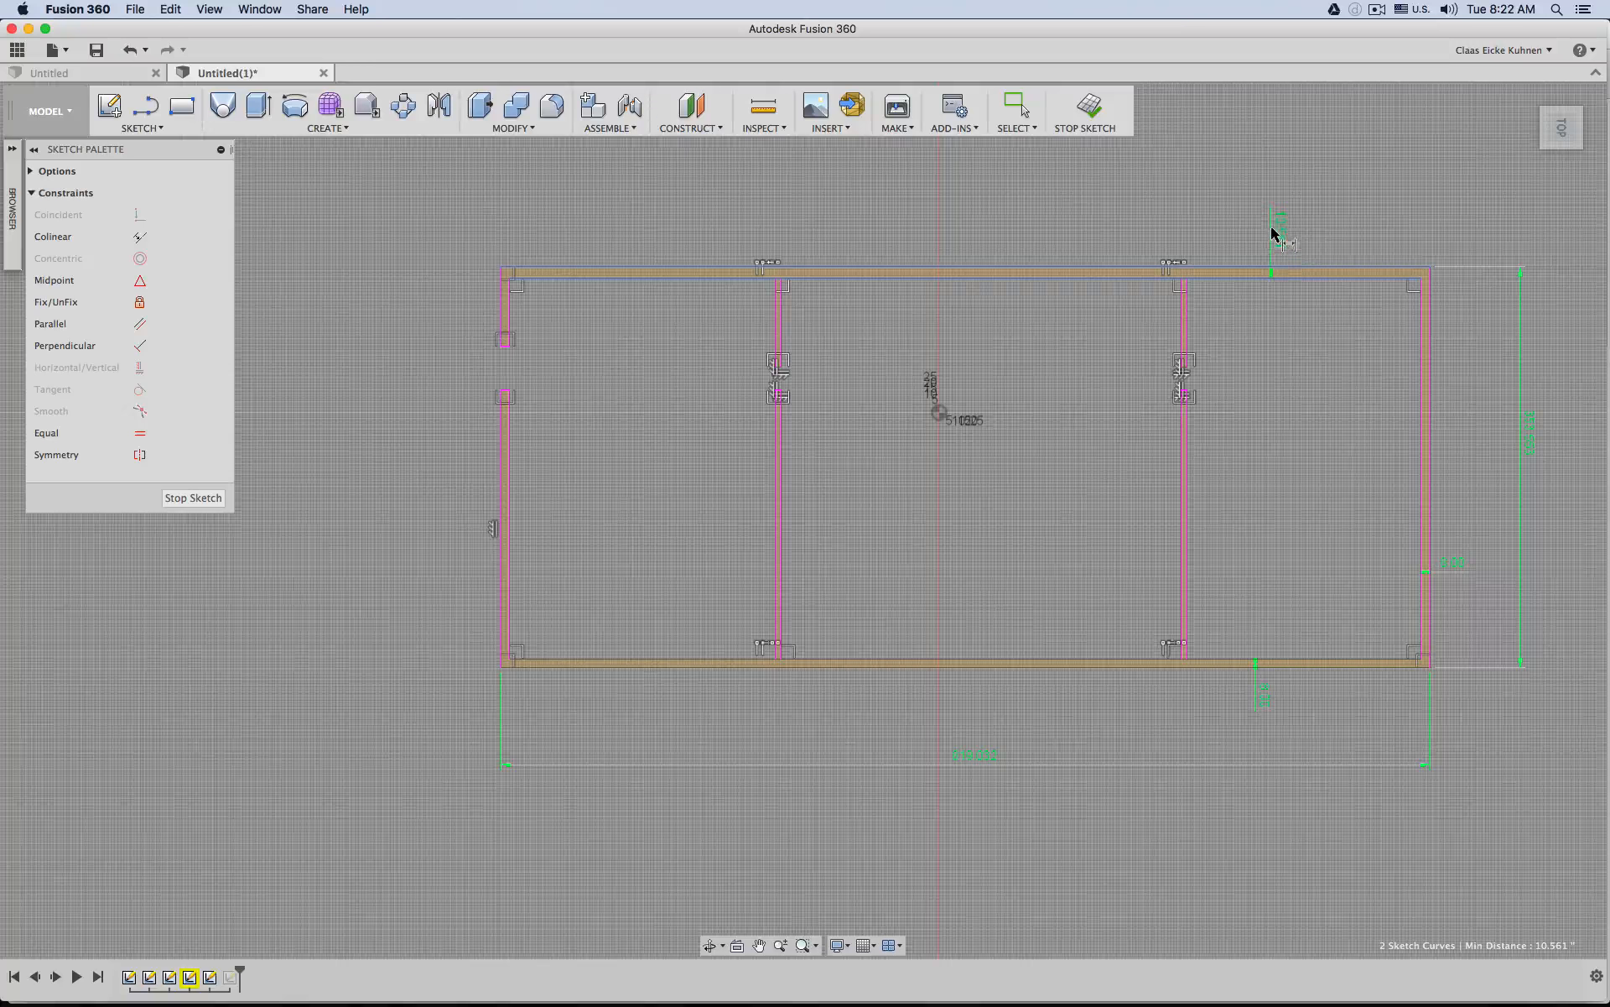
{"action": "left_click", "coordinate": [1248, 225]}
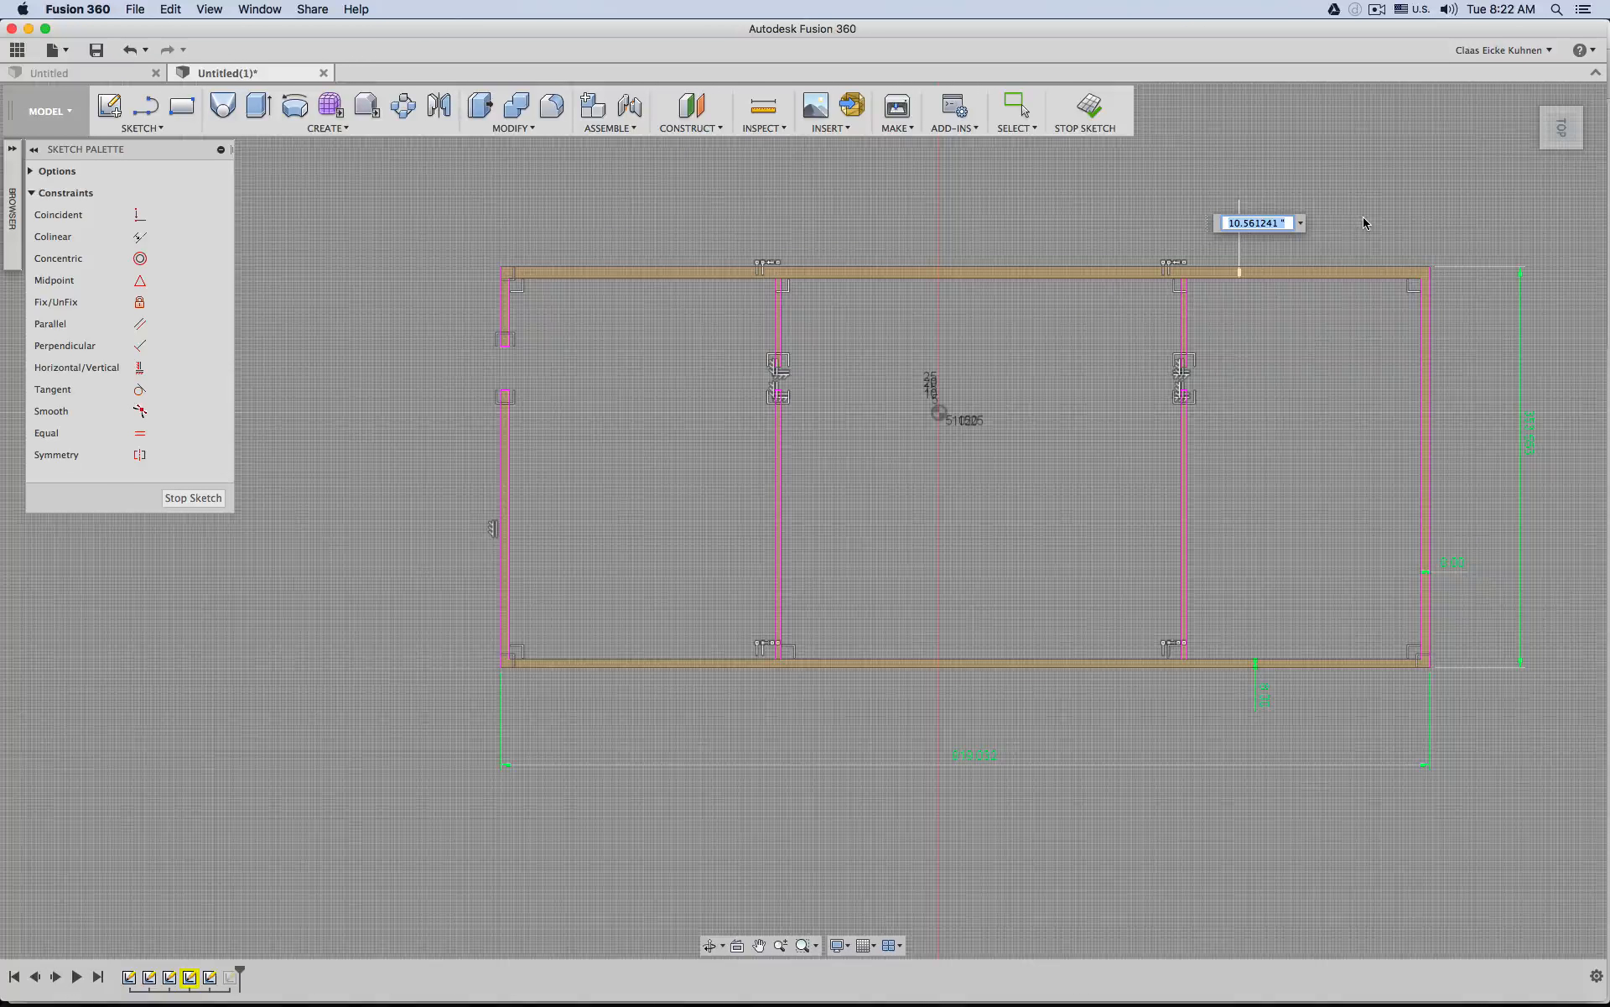
{"action": "type", "text": "2"}
{"action": "key", "text": "Return"}
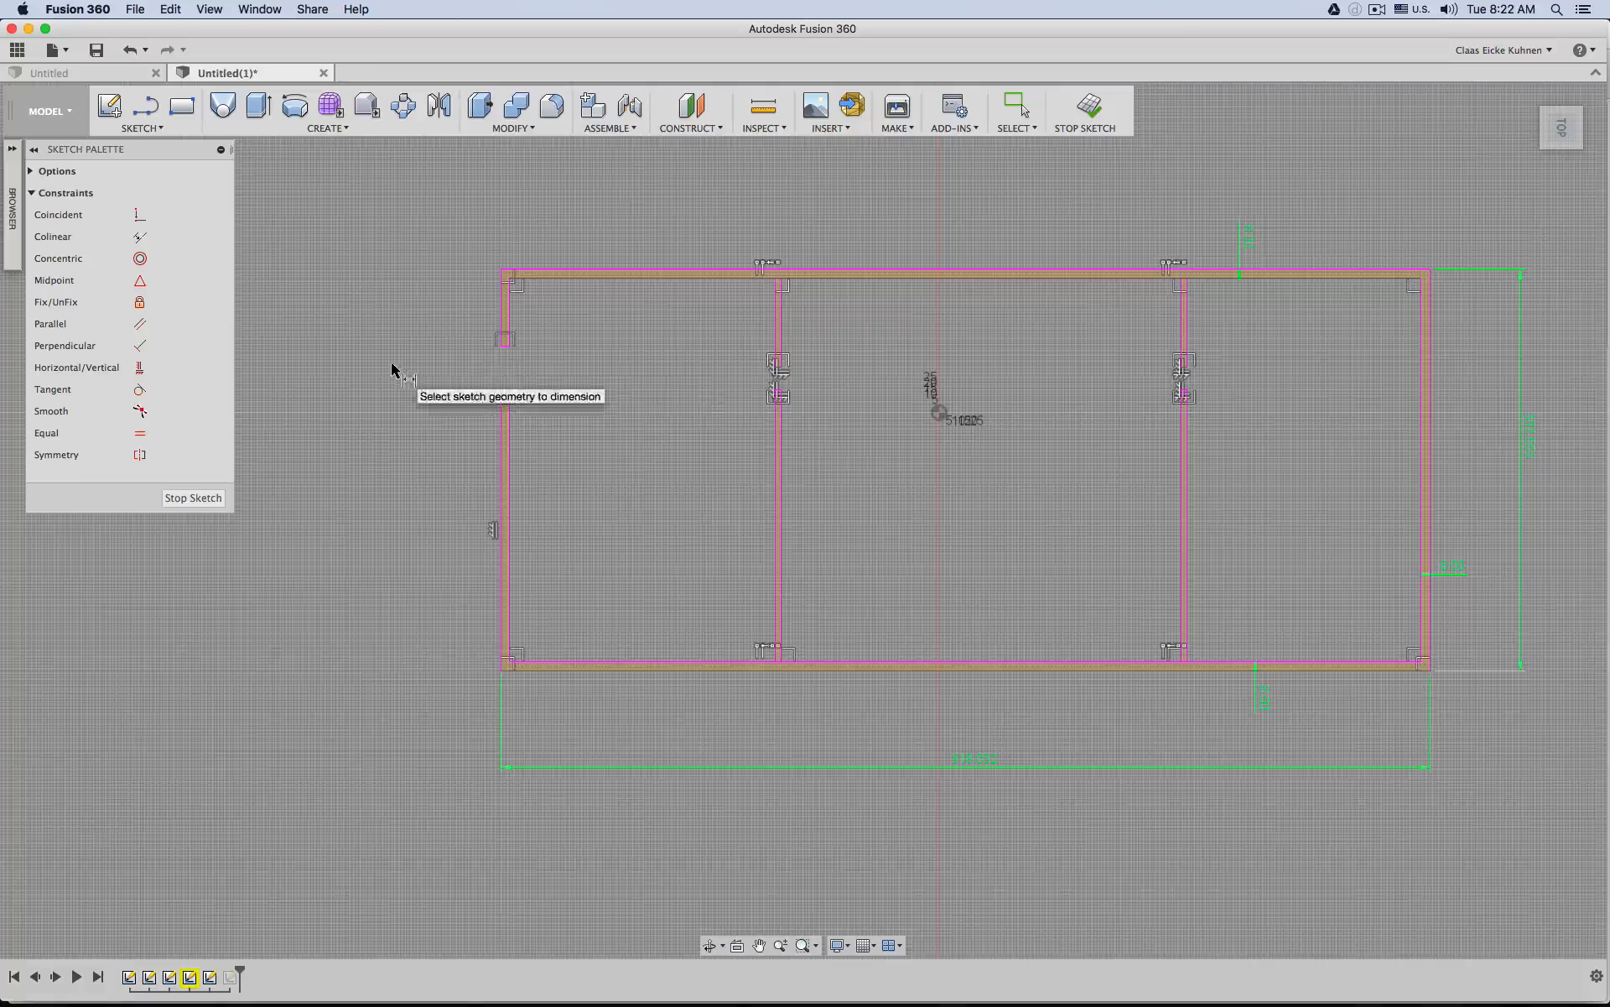
{"action": "scroll", "coordinate": [406, 383], "scroll_direction": "up", "scroll_amount": 5}
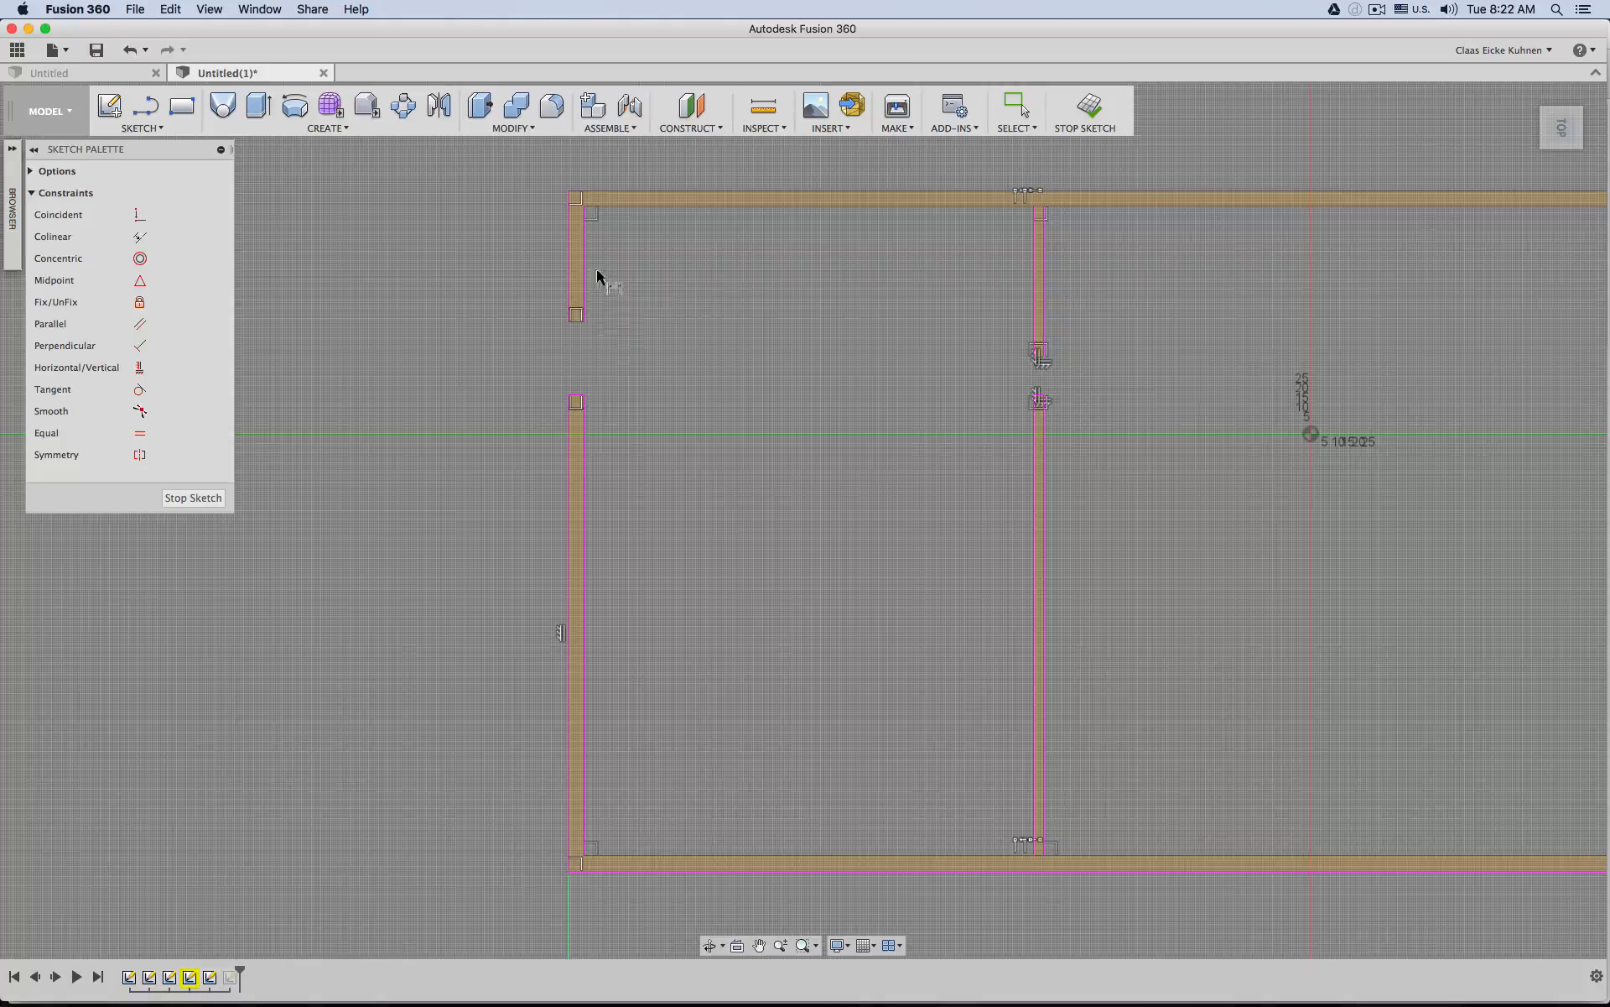
Dimension the thickness of the left outer wall's segment above the doorway, placing the dimension outside the outline.
{"action": "scroll", "coordinate": [586, 307], "scroll_direction": "up", "scroll_amount": 5}
{"action": "left_click", "coordinate": [581, 259]}
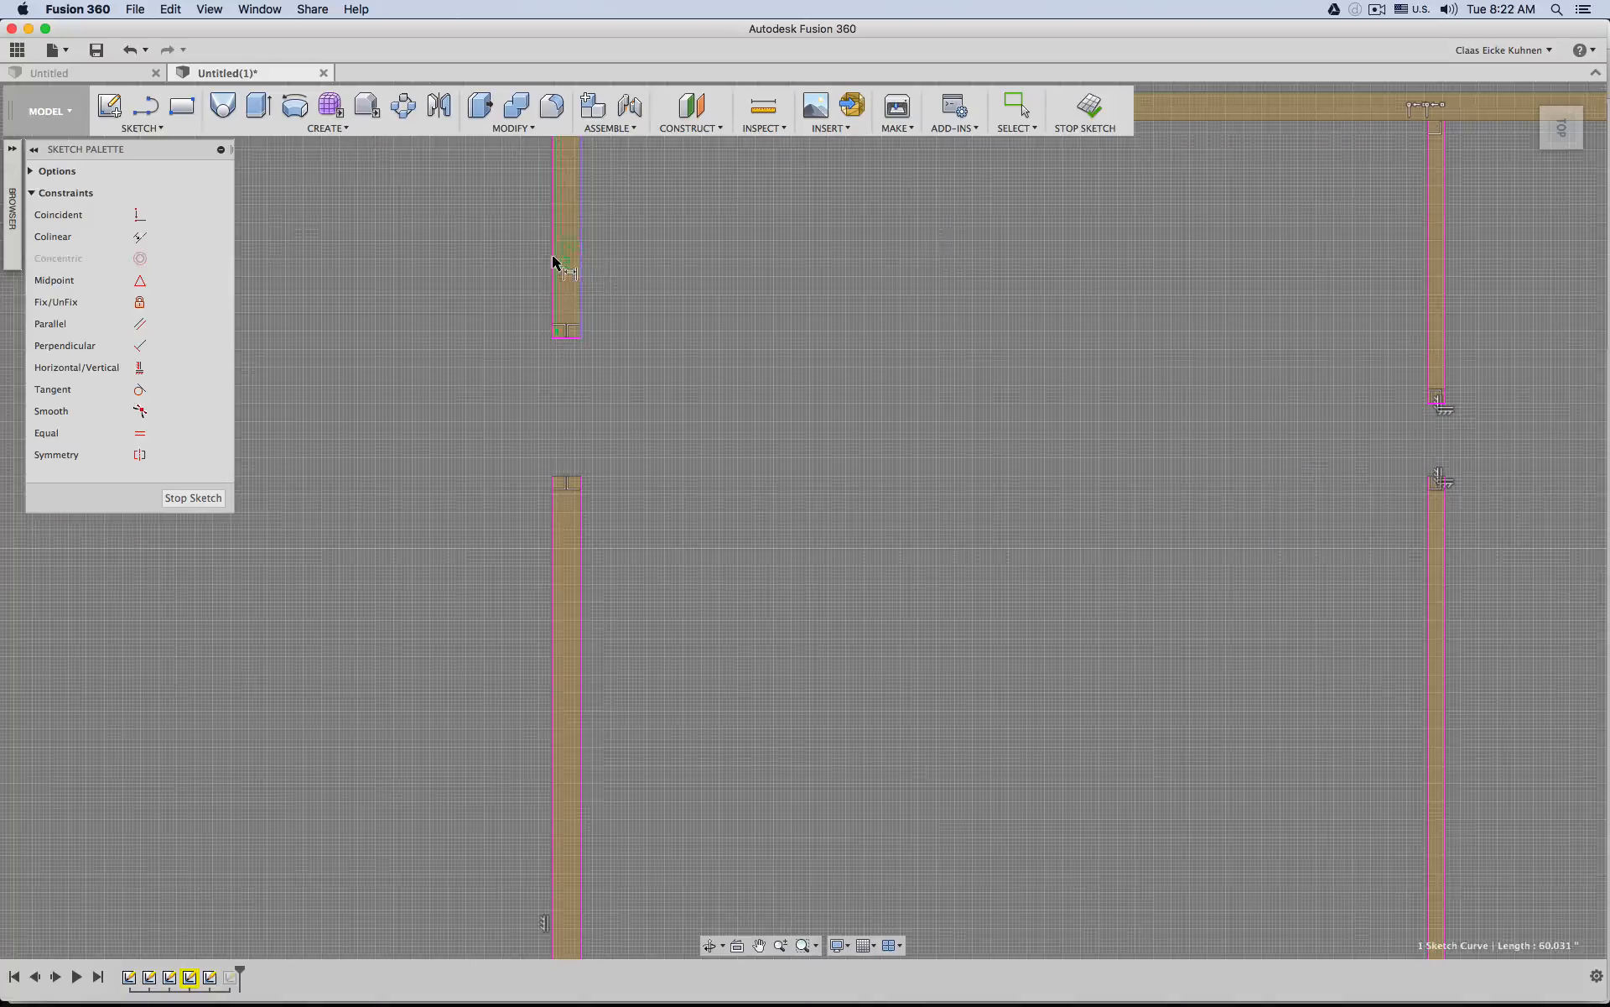
{"action": "left_click", "coordinate": [551, 257]}
{"action": "scroll", "coordinate": [706, 469], "scroll_direction": "down", "scroll_amount": 5}
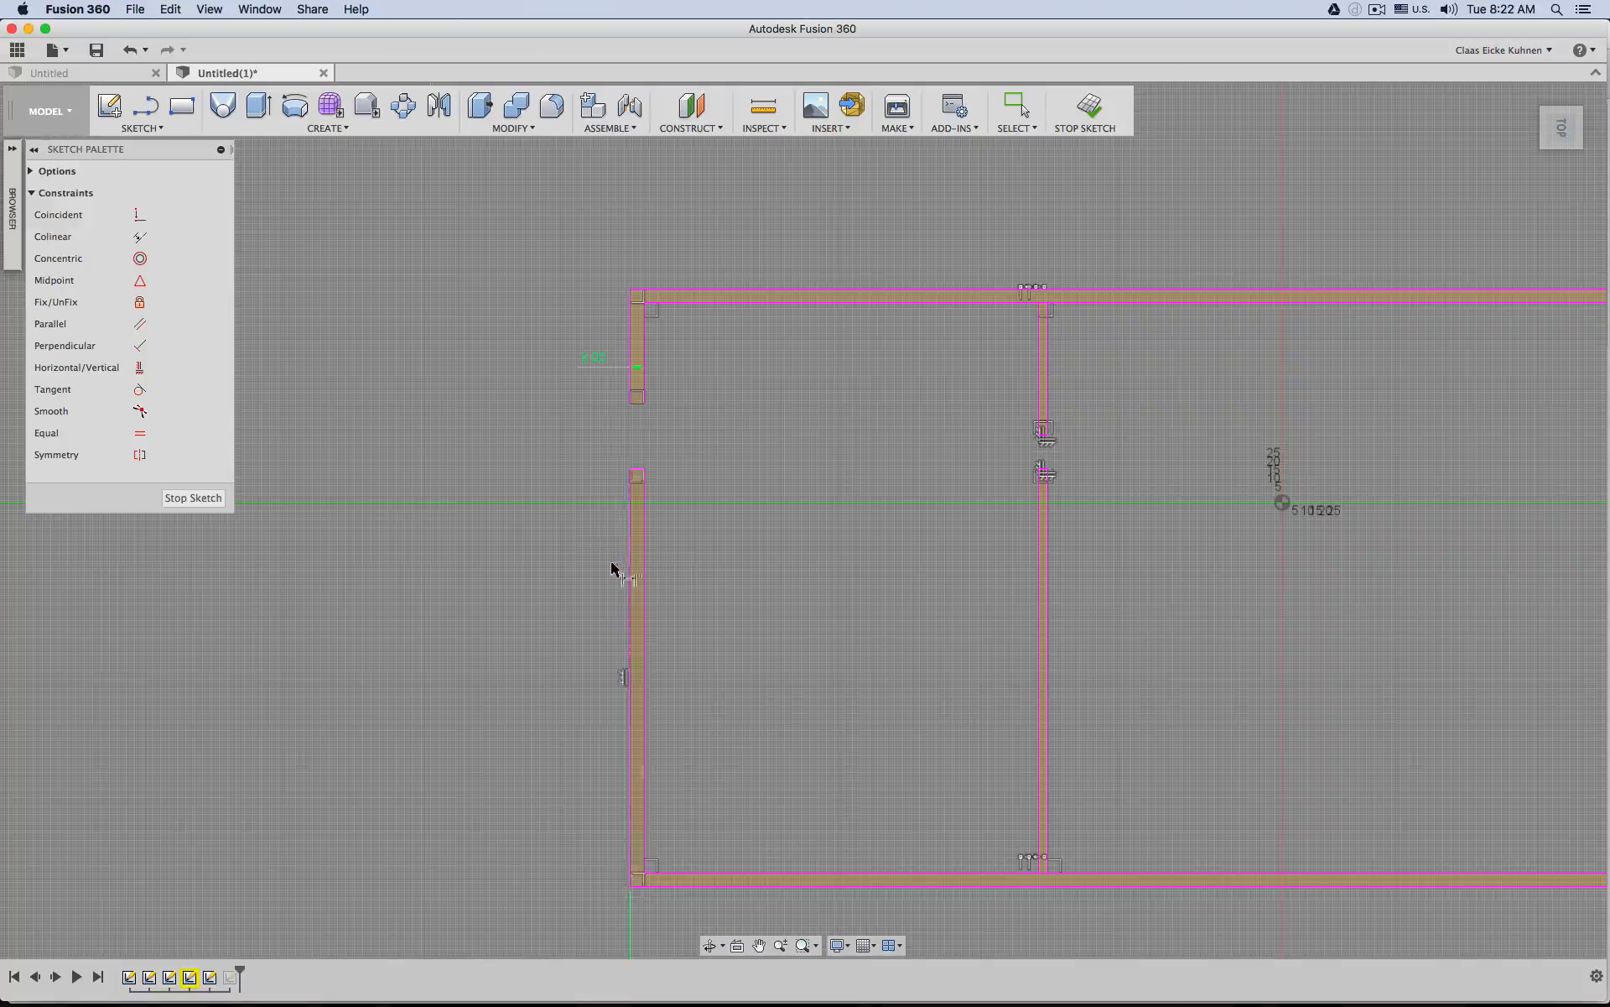
{"action": "scroll", "coordinate": [761, 411], "scroll_direction": "down", "scroll_amount": 2}
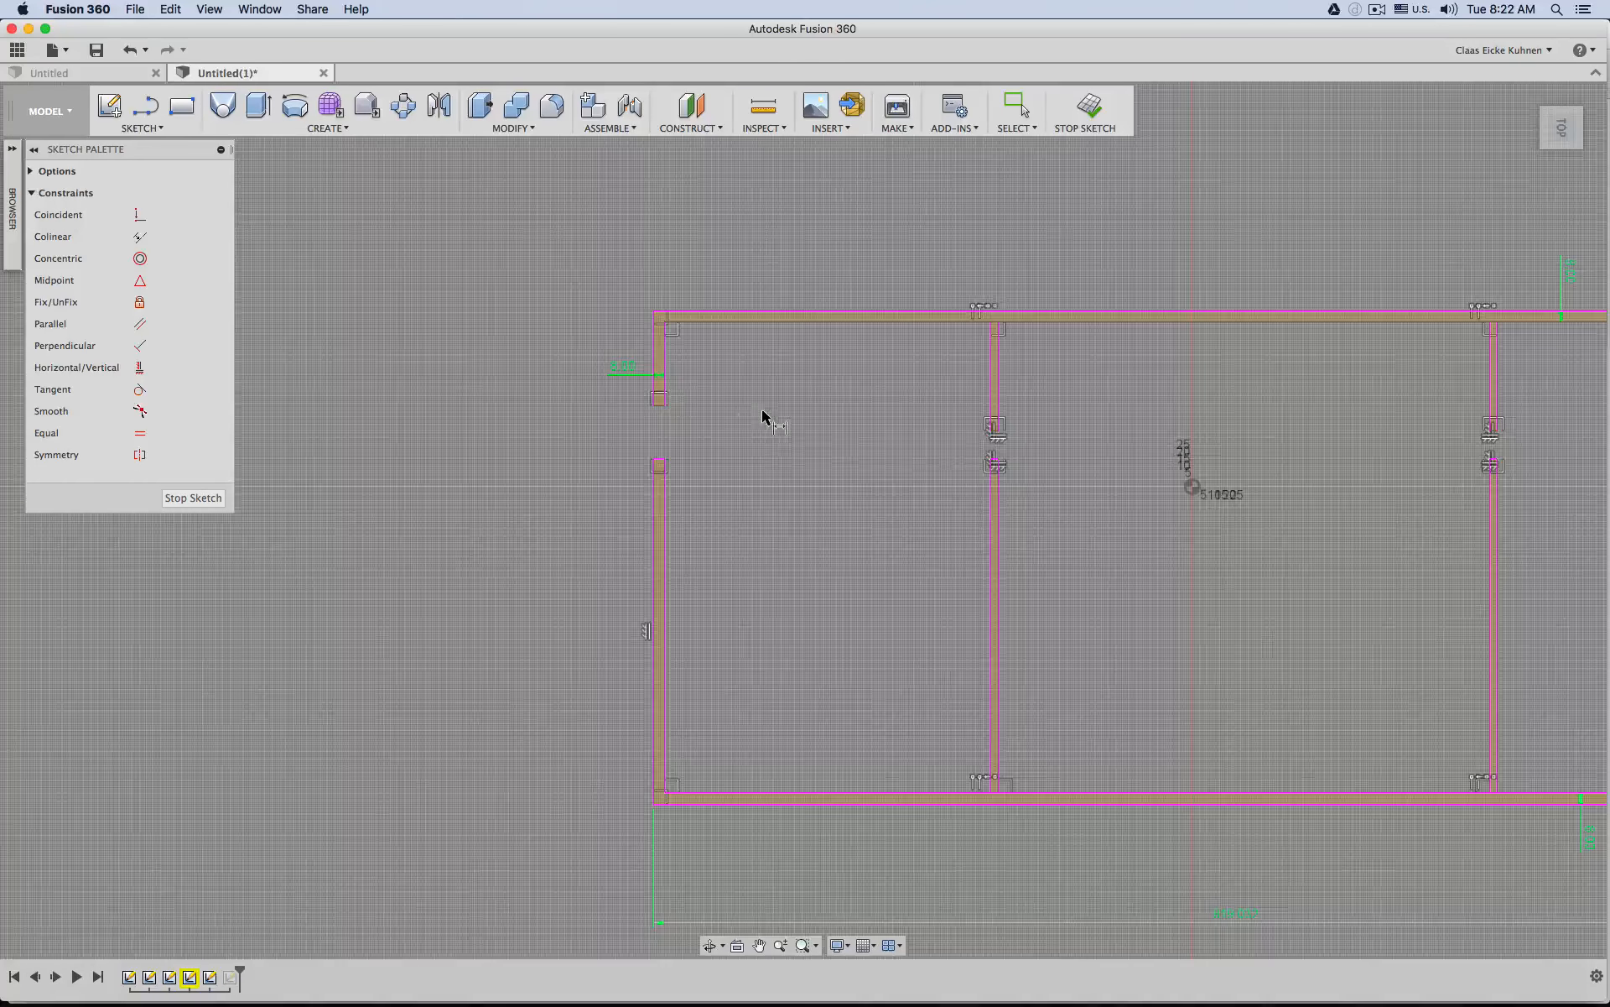
Align the outer and inner corners of the left outer wall's doorway vertically across the opening using Horizontal/Vertical constraints.
{"action": "scroll", "coordinate": [550, 394], "scroll_direction": "up", "scroll_amount": 4}
{"action": "left_click", "coordinate": [140, 367]}
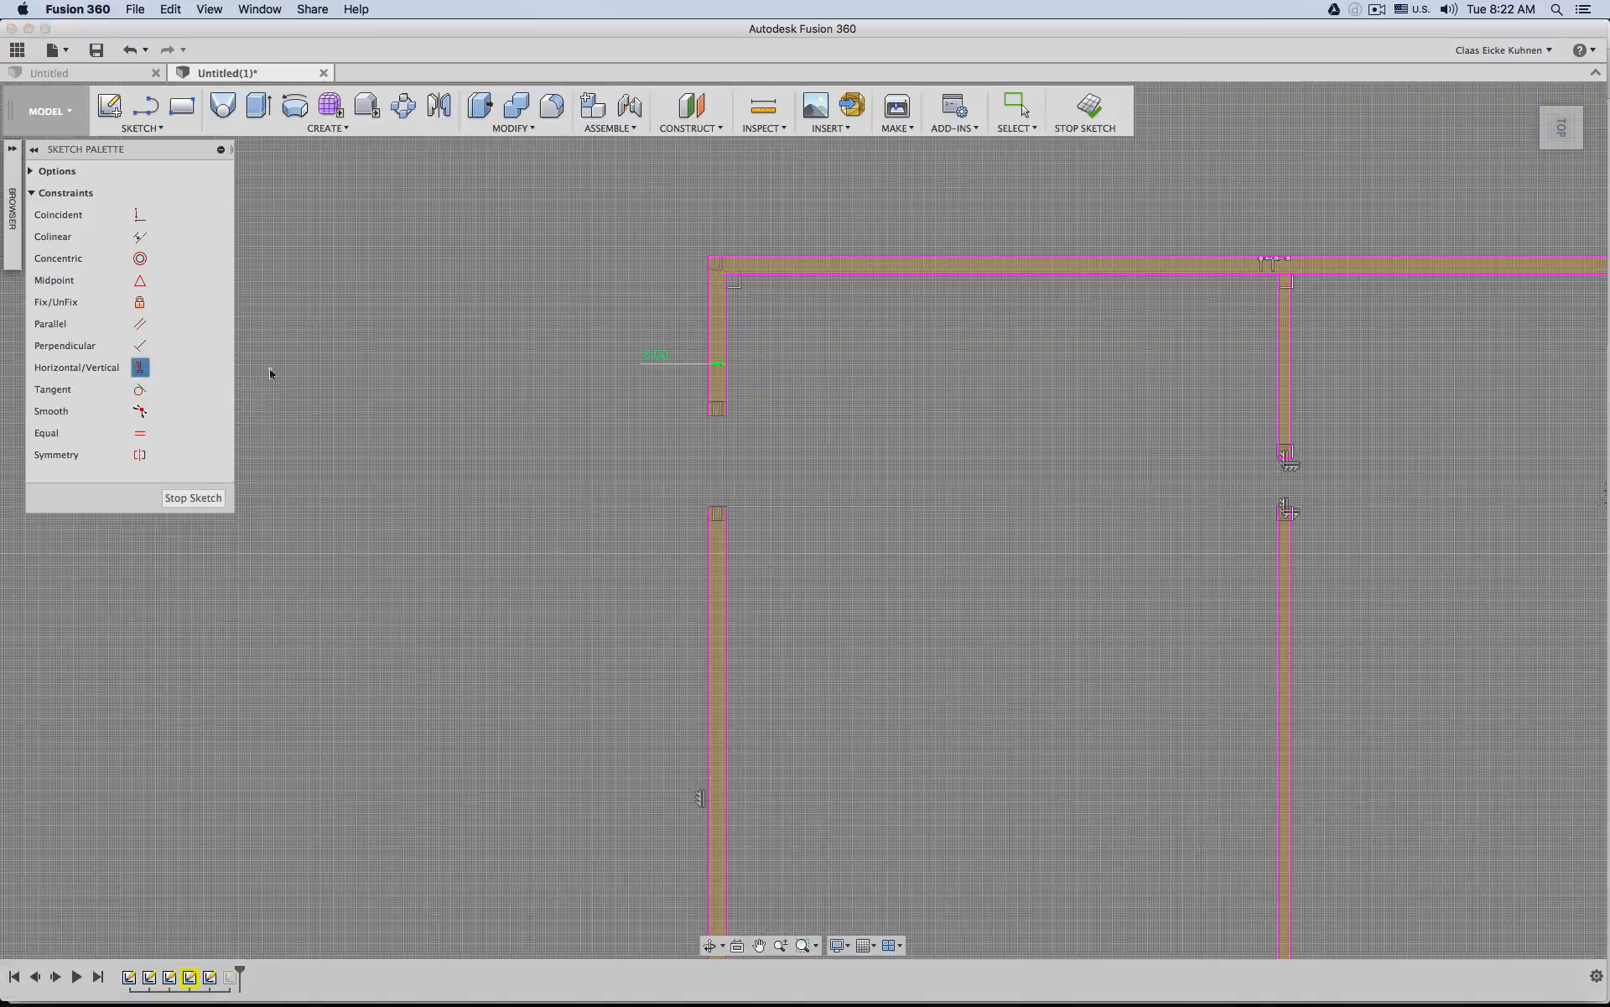
{"action": "left_click", "coordinate": [707, 507]}
{"action": "left_click", "coordinate": [709, 414]}
{"action": "scroll", "coordinate": [838, 587], "scroll_direction": "down", "scroll_amount": 2}
{"action": "scroll", "coordinate": [856, 518], "scroll_direction": "up", "scroll_amount": 4}
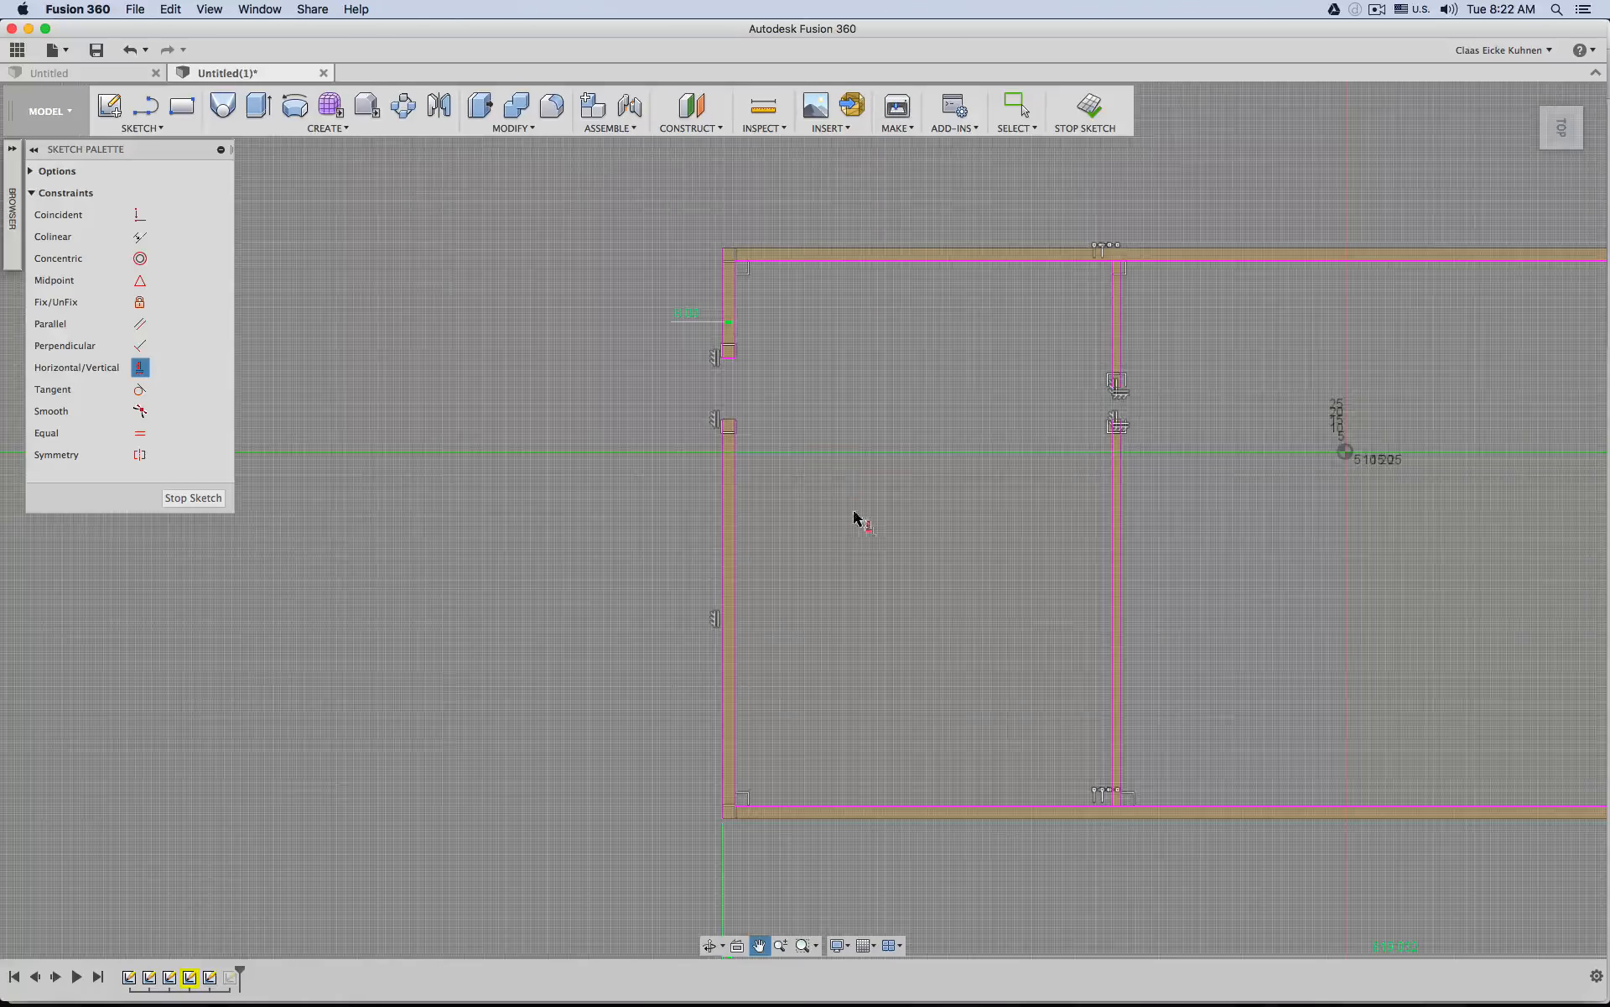
{"action": "left_click", "coordinate": [707, 345]}
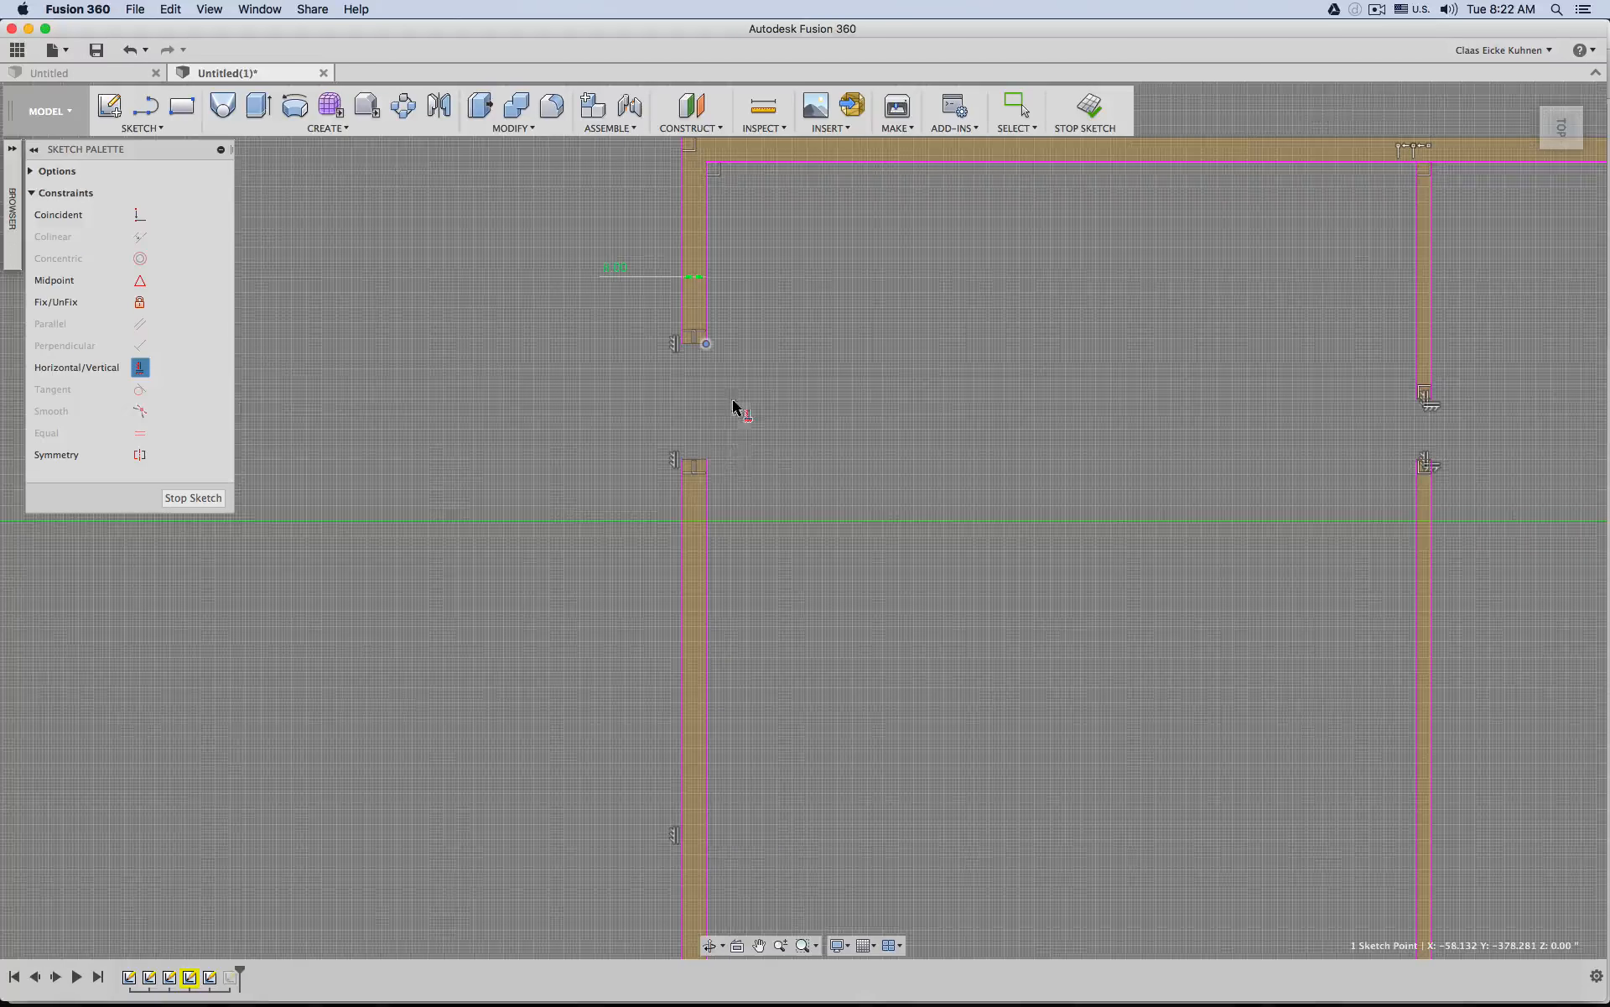
{"action": "left_click", "coordinate": [711, 458]}
{"action": "scroll", "coordinate": [827, 546], "scroll_direction": "down", "scroll_amount": 2}
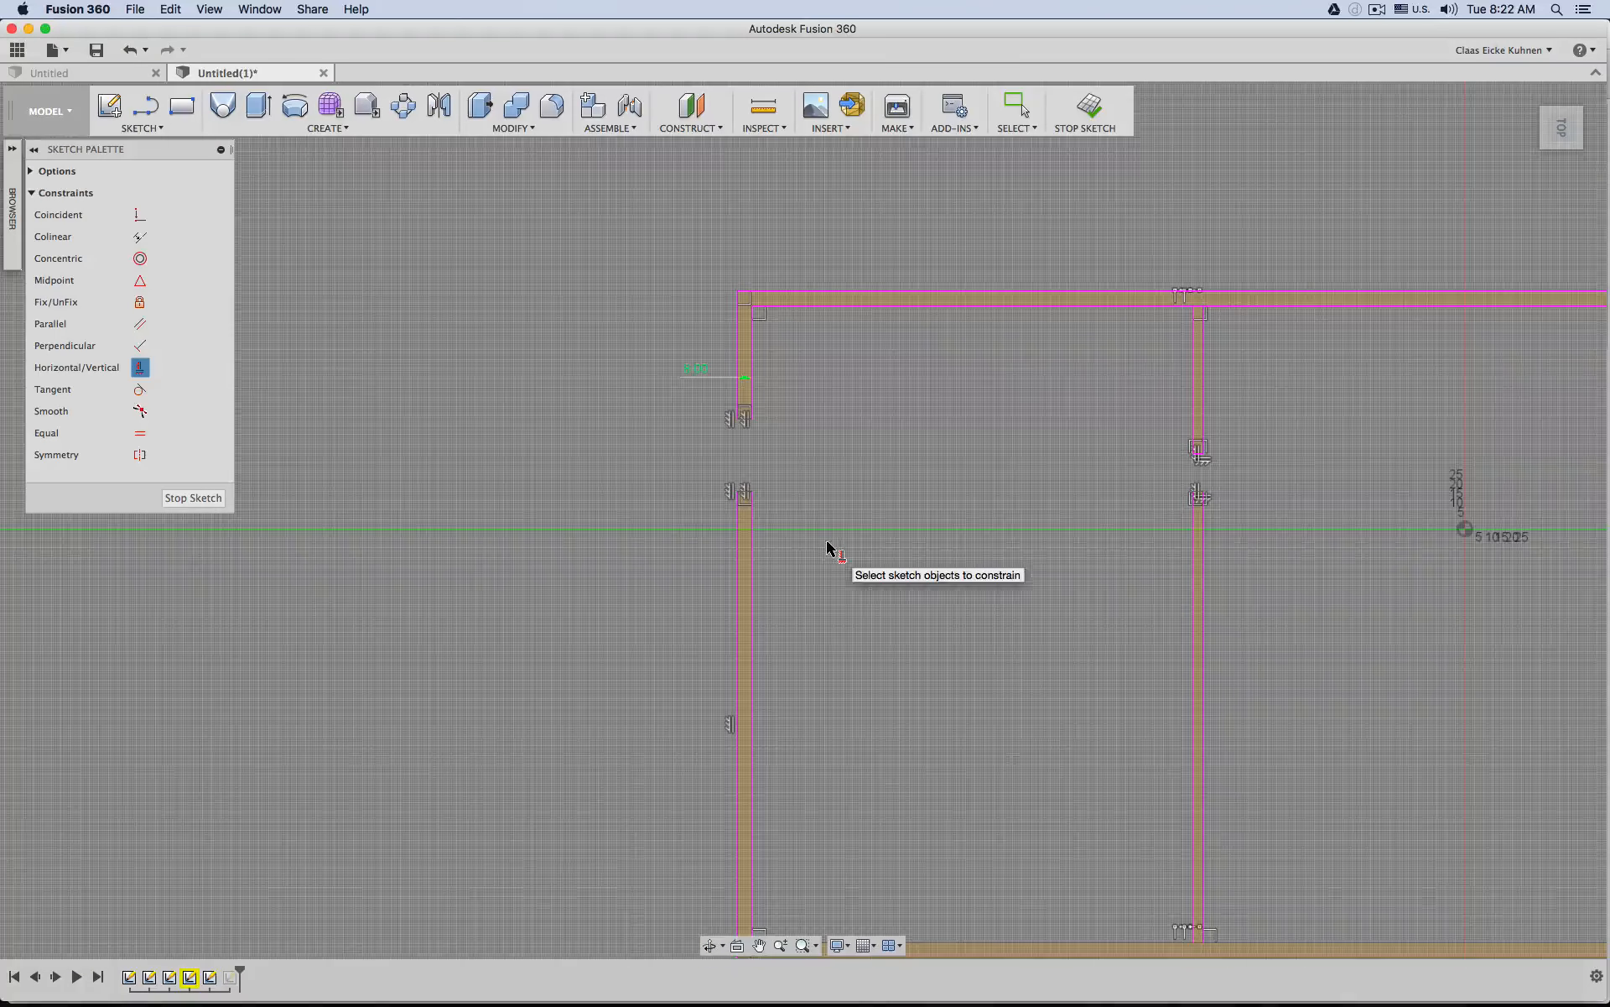
{"action": "middle_click_drag", "start_coordinate": [788, 651], "coordinate": [768, 514]}
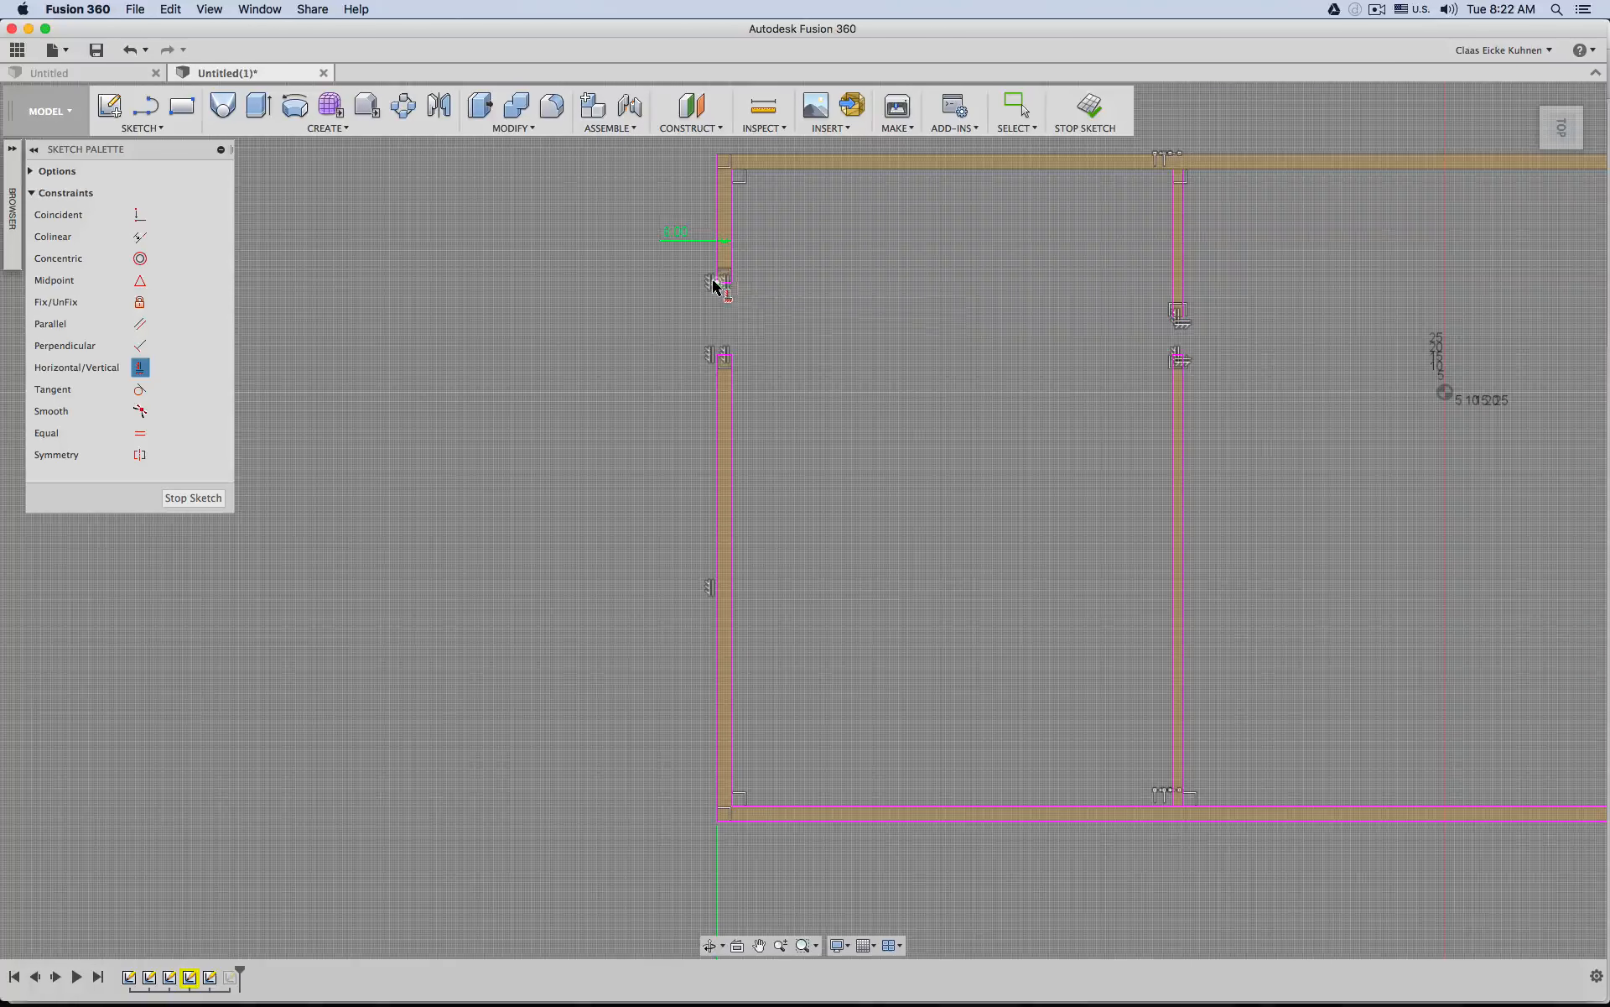
{"action": "scroll", "coordinate": [807, 362], "scroll_direction": "up", "scroll_amount": 3}
{"action": "middle_click_drag", "start_coordinate": [762, 311], "coordinate": [791, 438]}
{"action": "key", "text": "Escape"}
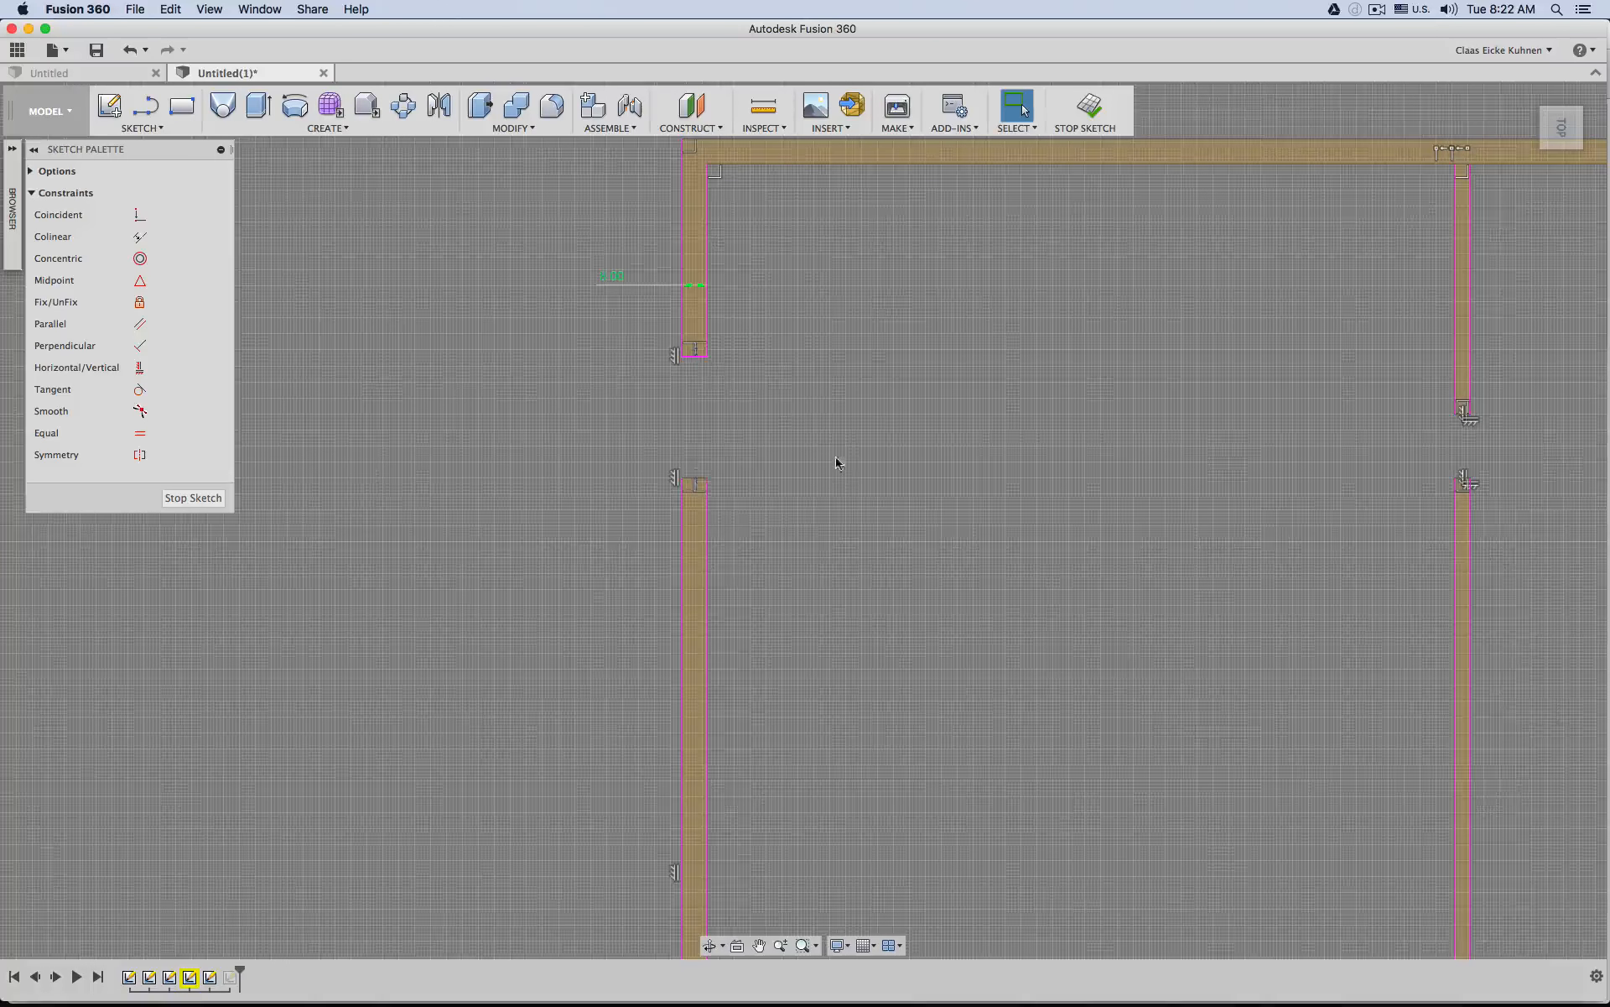
Dimension the thickness of the left outer wall's segment below the doorway, placing the dimension outside the outline.
{"action": "scroll", "coordinate": [843, 478], "scroll_direction": "down", "scroll_amount": 3}
{"action": "middle_click_drag", "start_coordinate": [848, 500], "coordinate": [856, 298]}
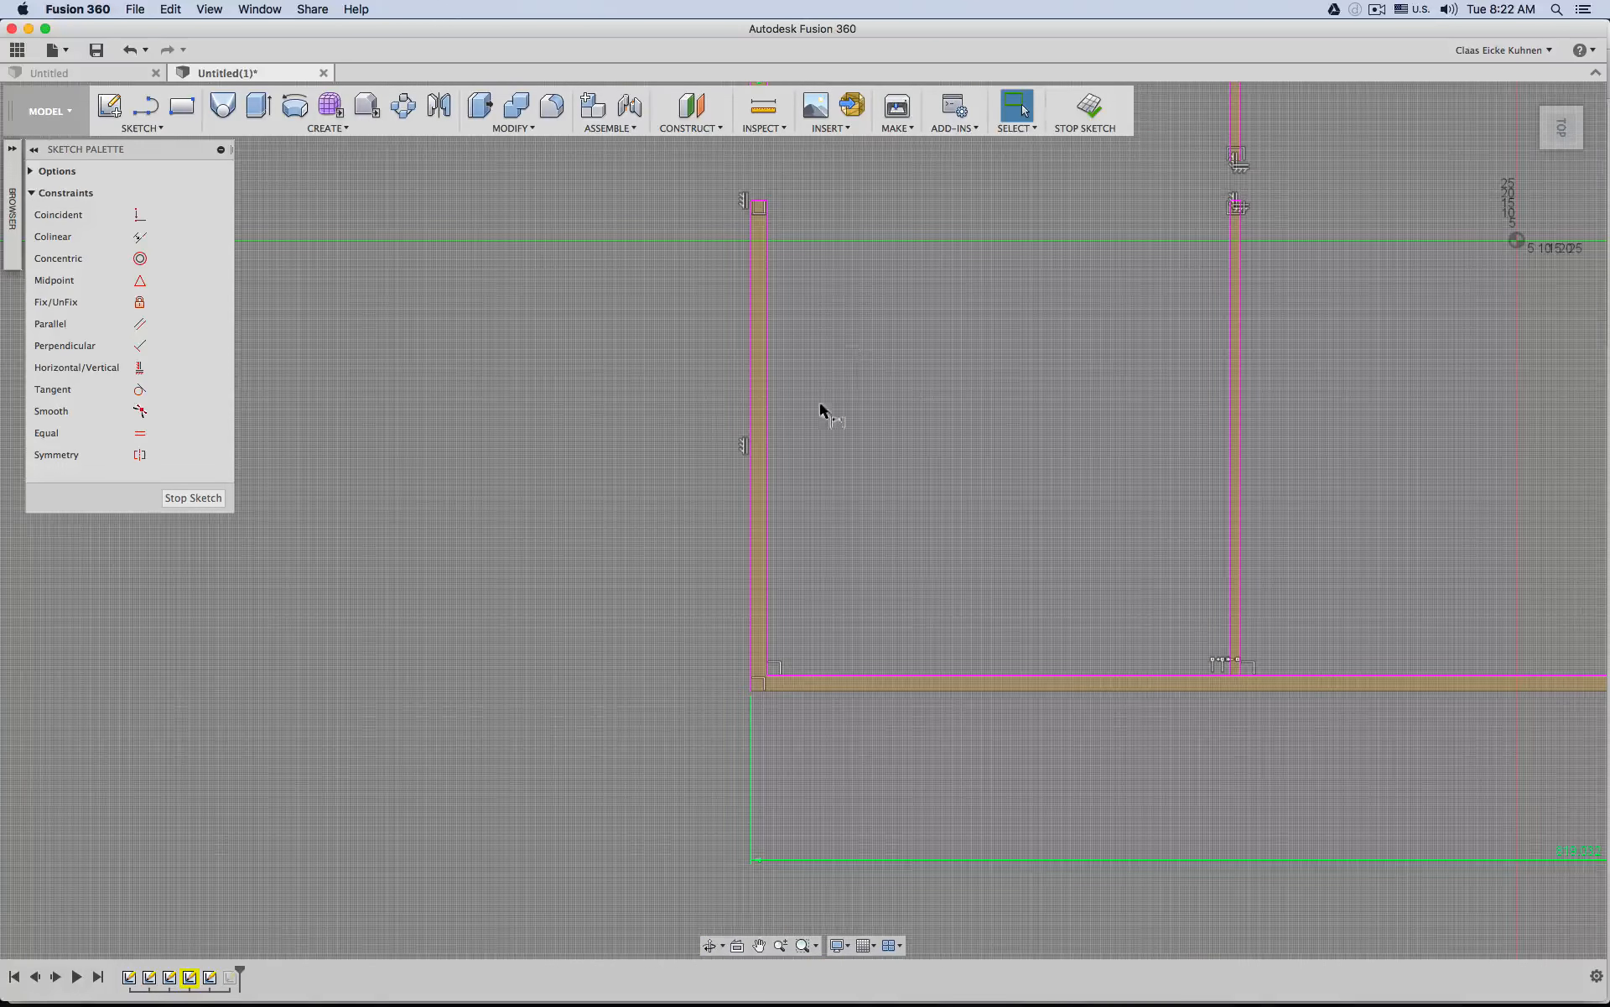
{"action": "left_click", "coordinate": [767, 466]}
{"action": "left_click", "coordinate": [752, 468]}
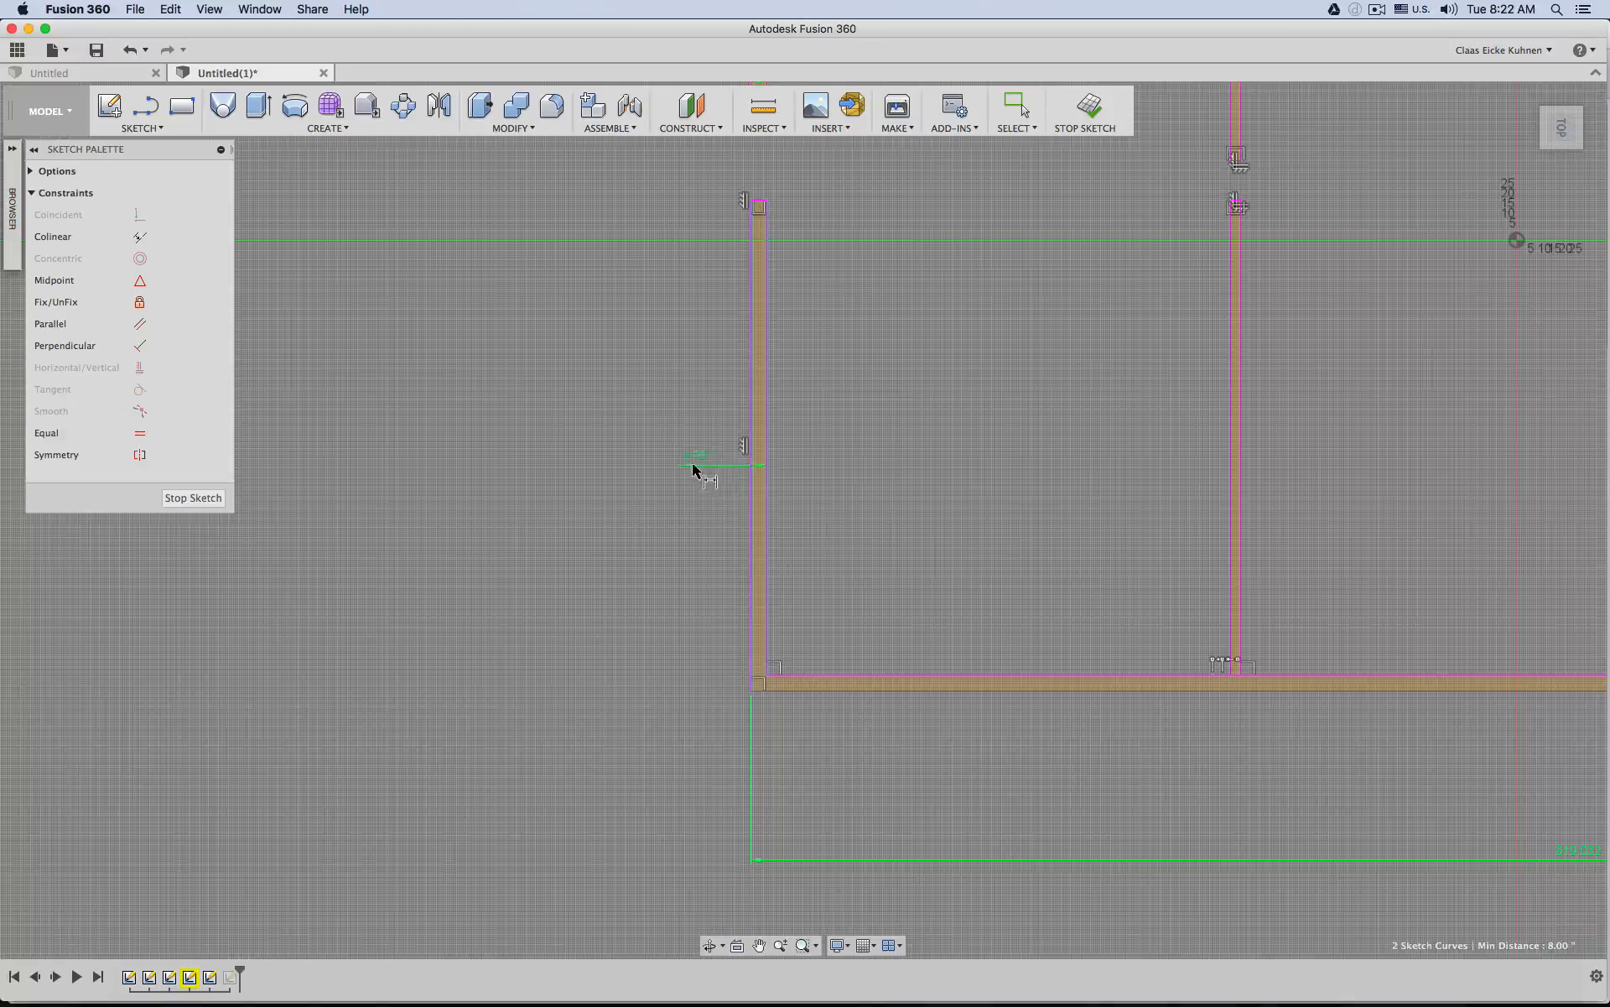
{"action": "mouse_move", "coordinate": [848, 420]}
{"action": "middle_mouse_down"}
{"action": "mouse_move", "coordinate": [852, 576]}
{"action": "mouse_move", "coordinate": [707, 501]}
{"action": "mouse_move", "coordinate": [723, 478]}
{"action": "middle_mouse_up"}
{"action": "scroll", "coordinate": [853, 575], "scroll_direction": "down", "scroll_amount": 3}
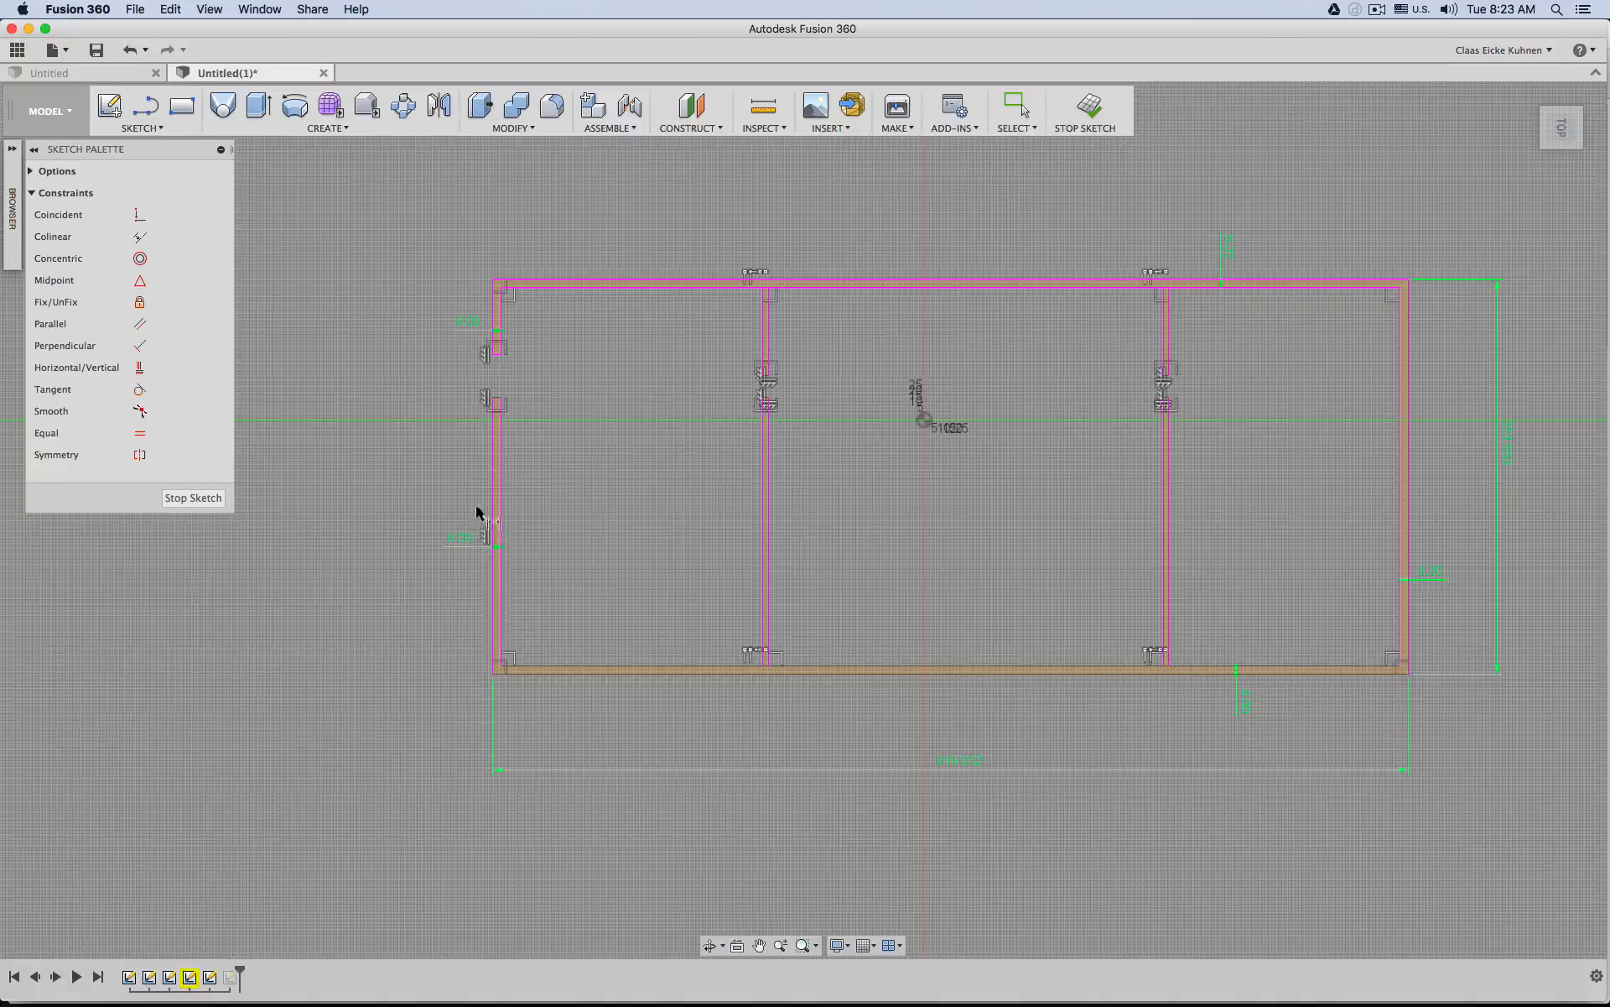
Link the thickness dimensions of the left wall's lower segment and the lower outer wall to the left wall's upper segment thickness, d278.
{"action": "left_click", "coordinate": [463, 540]}
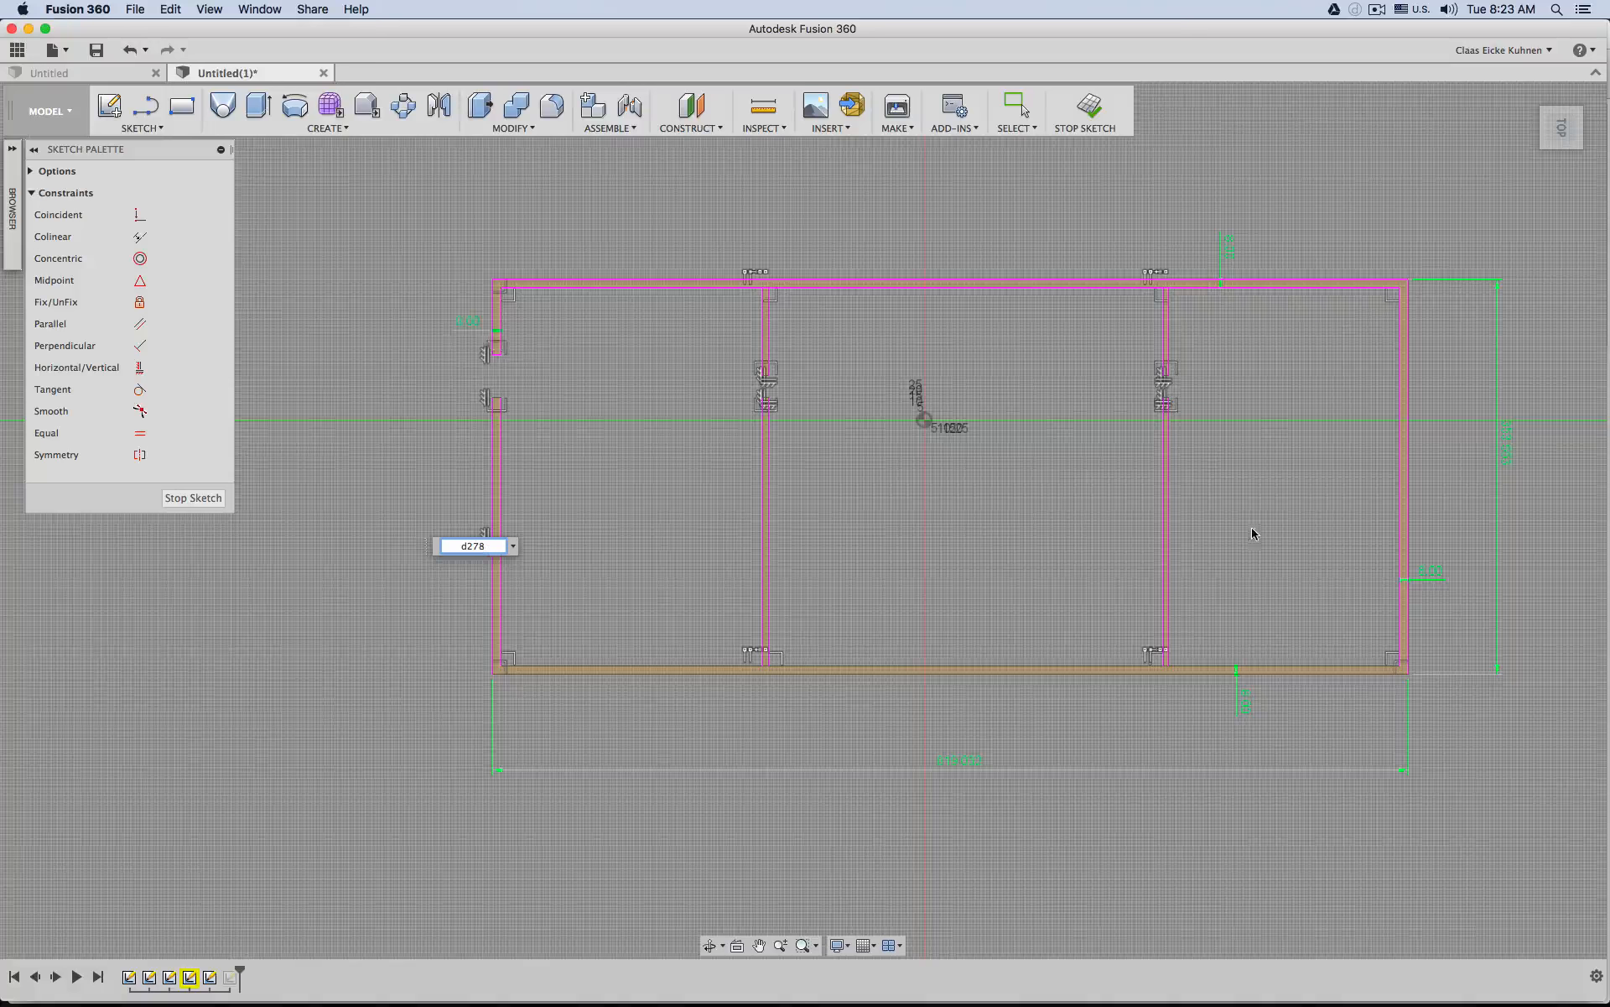
{"action": "left_click", "coordinate": [1244, 694]}
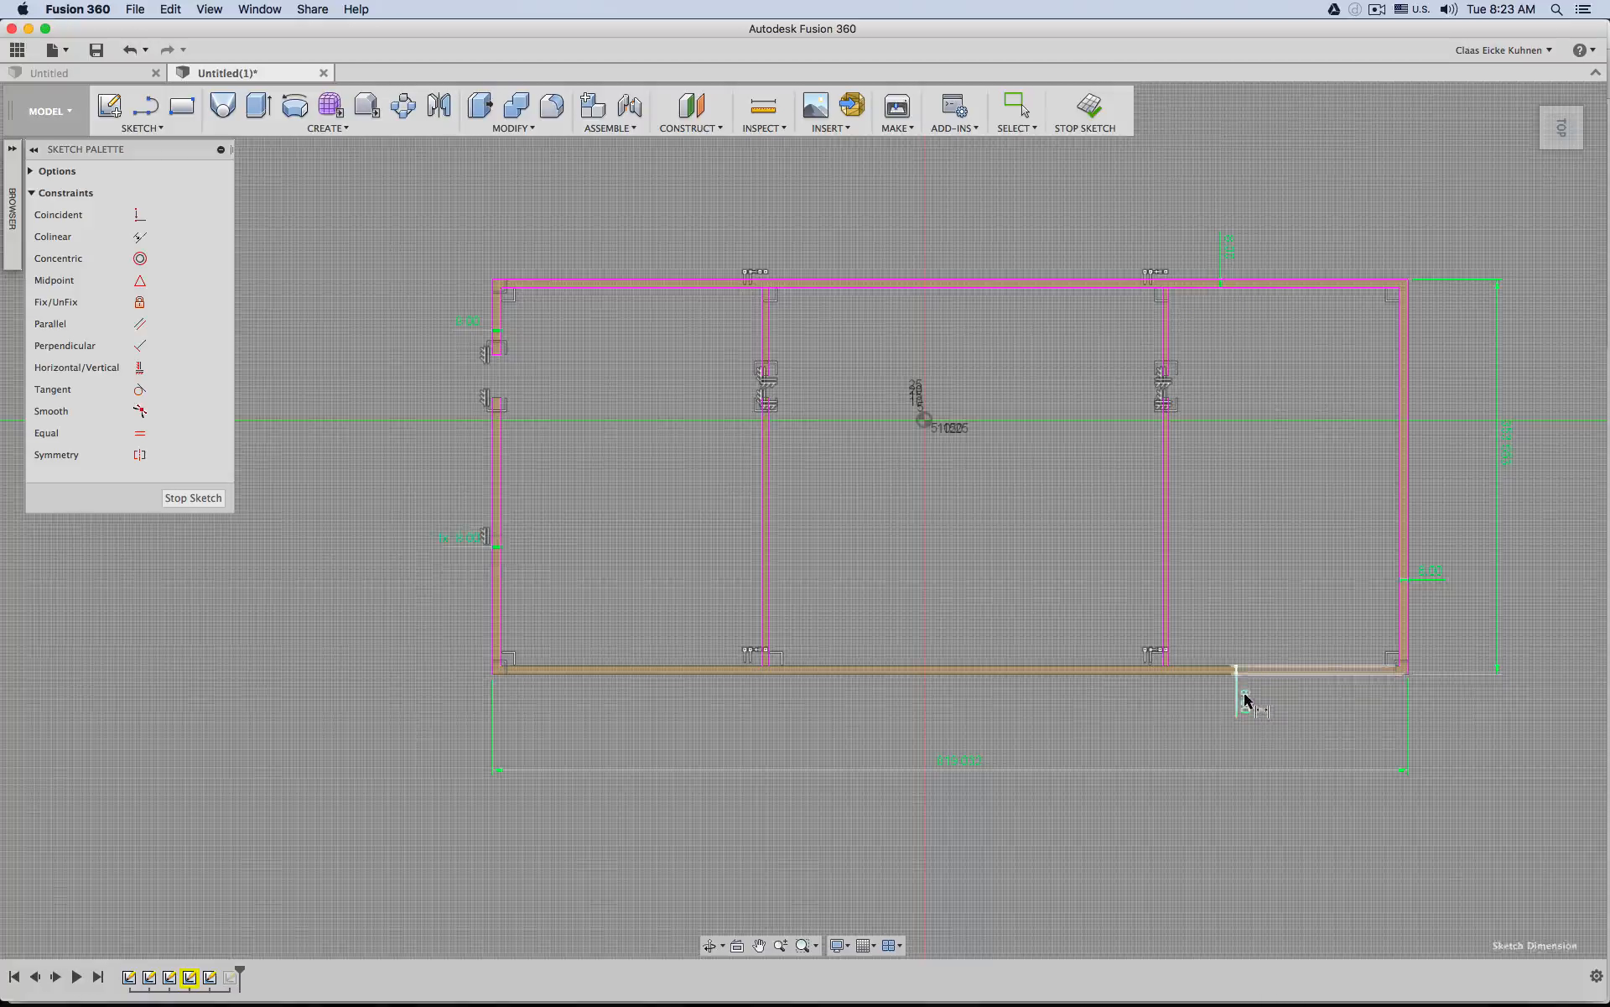
{"action": "left_click", "coordinate": [484, 329]}
{"action": "double_click", "coordinate": [1436, 573]}
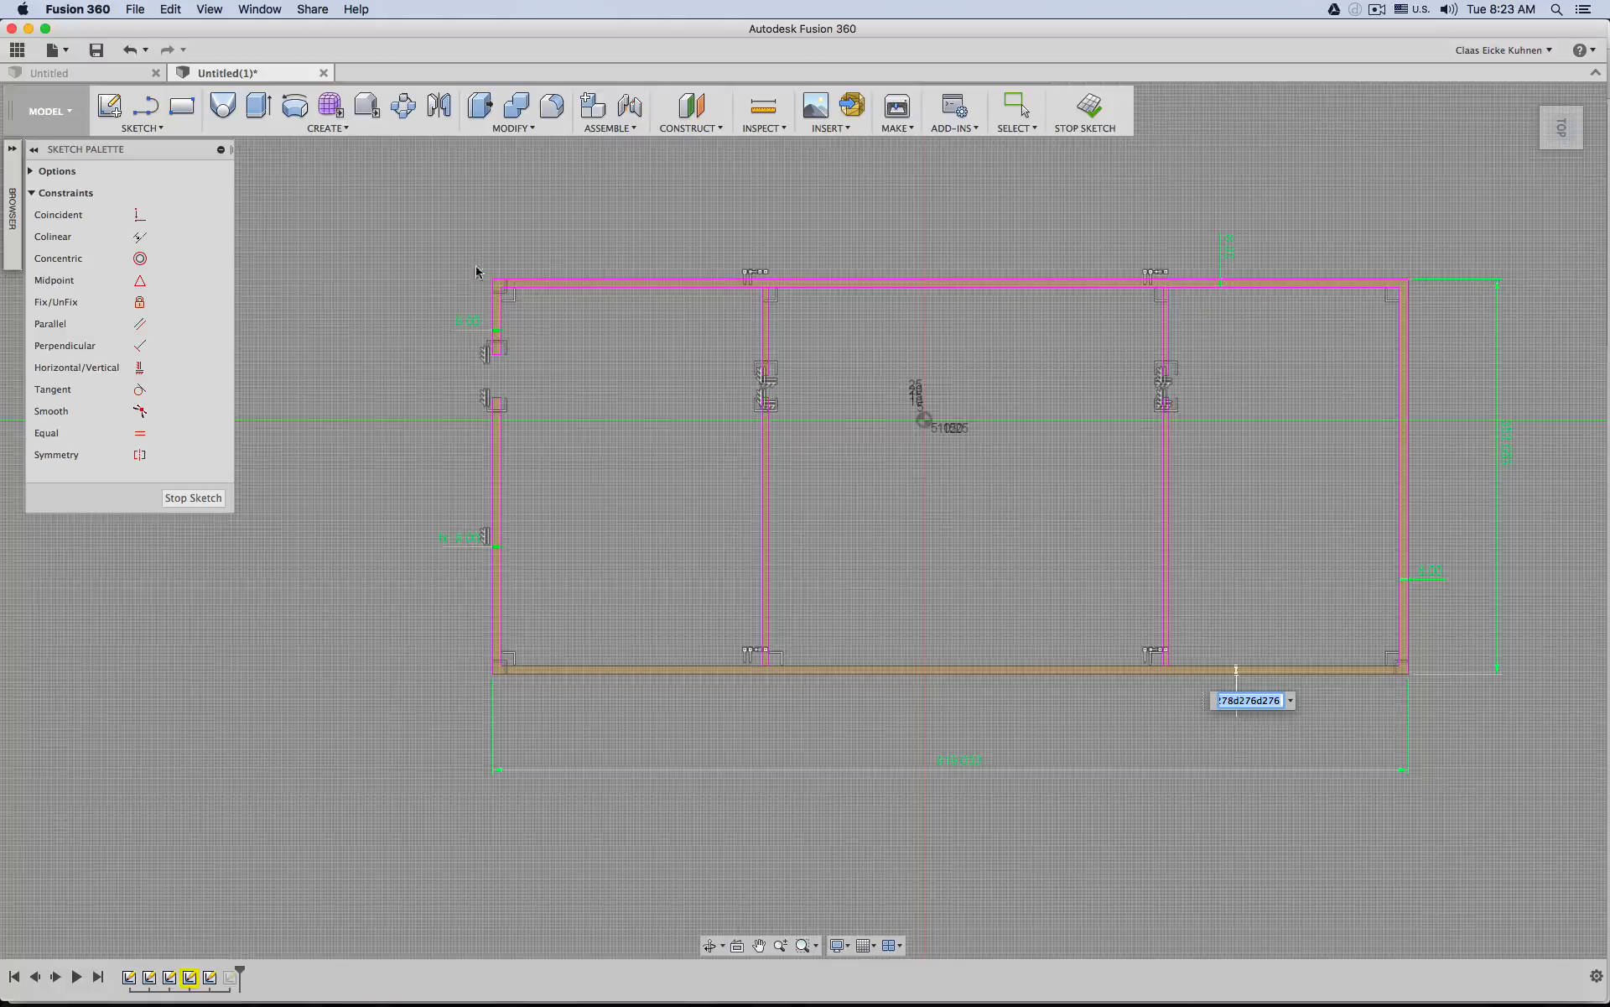
{"action": "left_click", "coordinate": [459, 324]}
{"action": "key", "text": "BackSpace"}
{"action": "key", "text": "BackSpace"}
{"action": "key", "text": "BackSpace"}
{"action": "key", "text": "BackSpace"}
{"action": "key", "text": "BackSpace"}
{"action": "key", "text": "BackSpace"}
{"action": "key", "text": "BackSpace"}
{"action": "key", "text": "BackSpace"}
{"action": "key", "text": "BackSpace"}
{"action": "key", "text": "BackSpace"}
{"action": "key", "text": "BackSpace"}
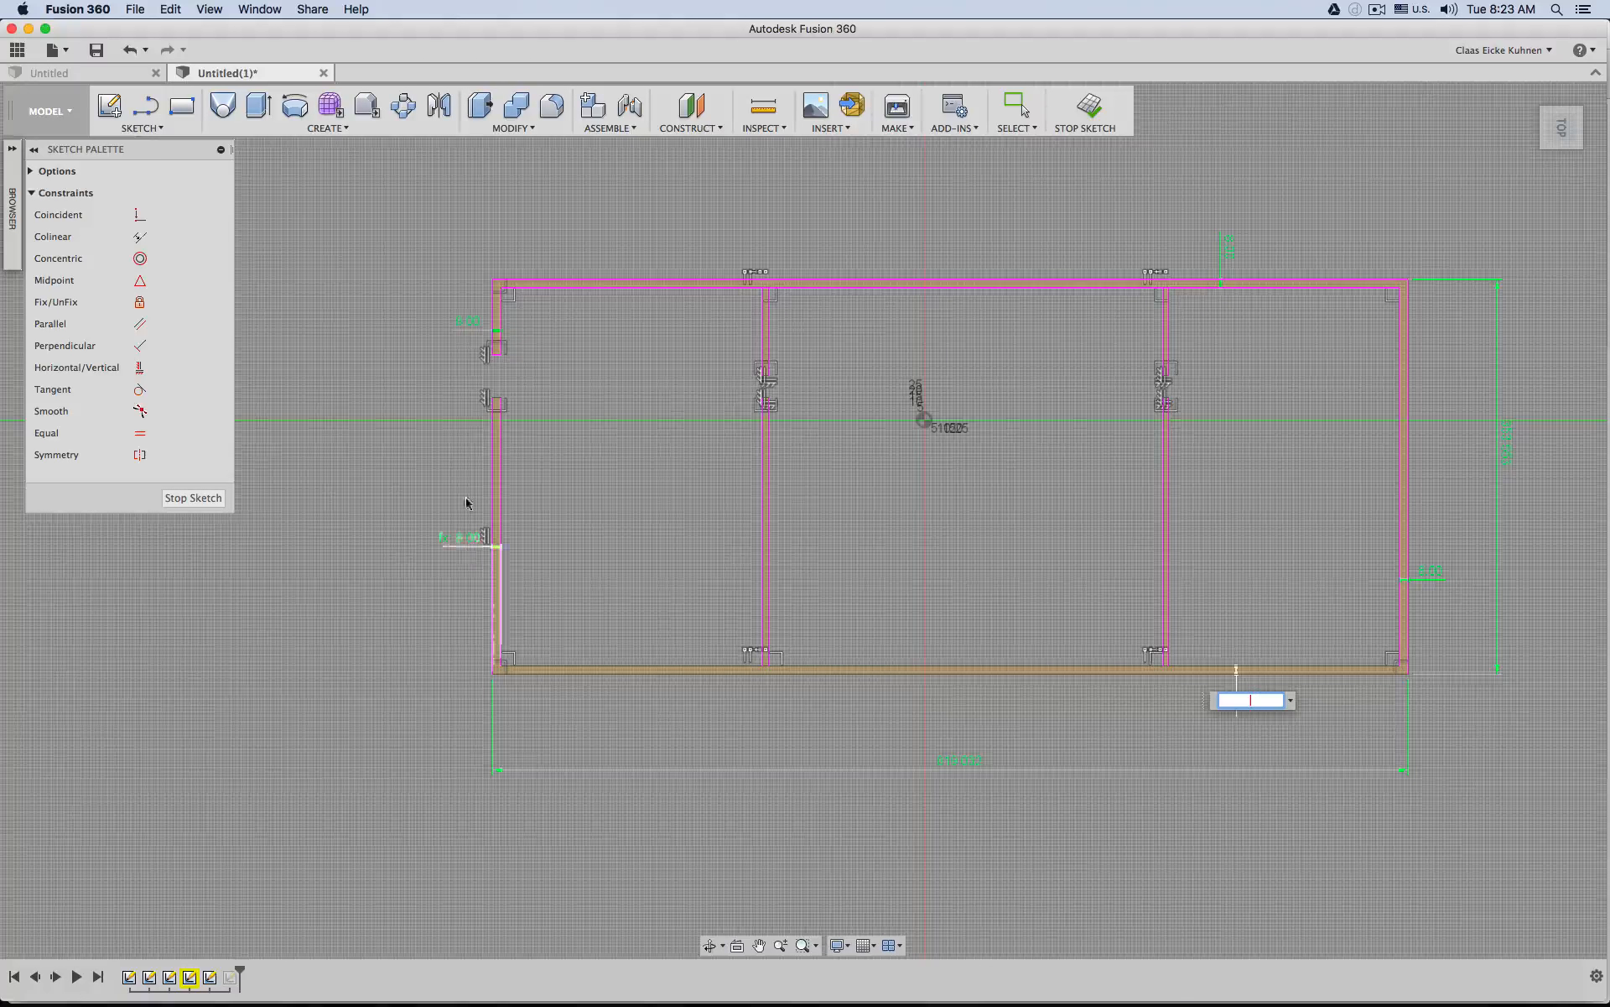
{"action": "key", "text": "Return"}
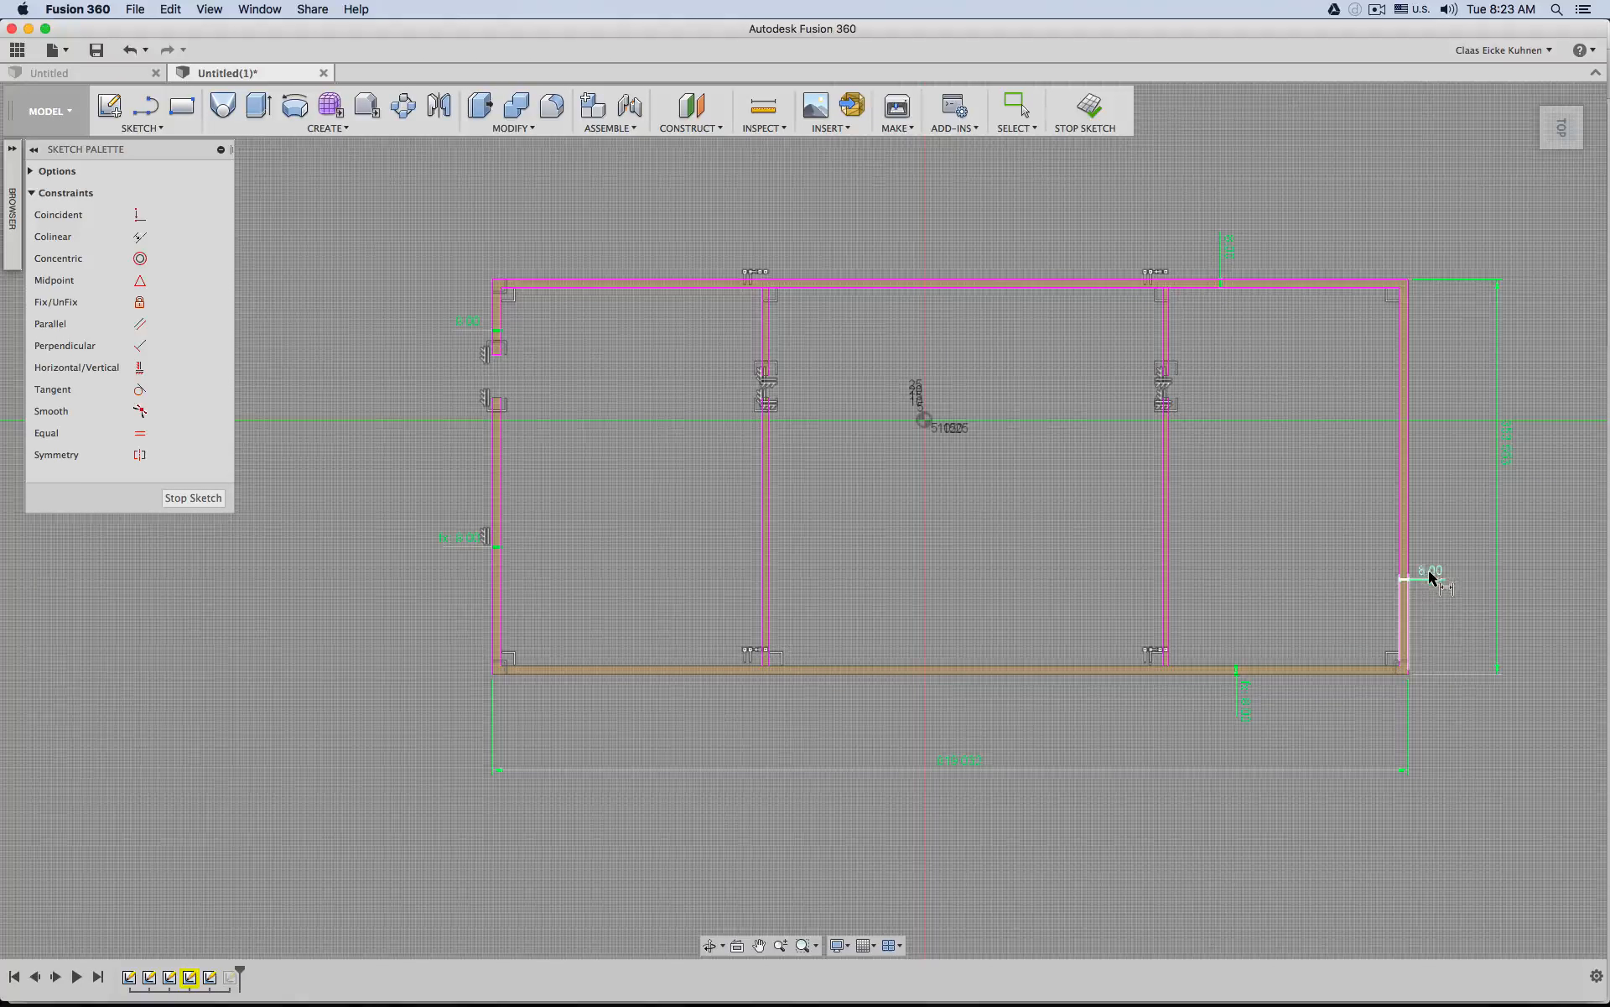
Link the thickness dimensions of the right and upper outer walls to the thickness of the left wall's upper segment.
{"action": "double_click", "coordinate": [1432, 577]}
{"action": "left_click", "coordinate": [463, 322]}
{"action": "key", "text": "Return"}
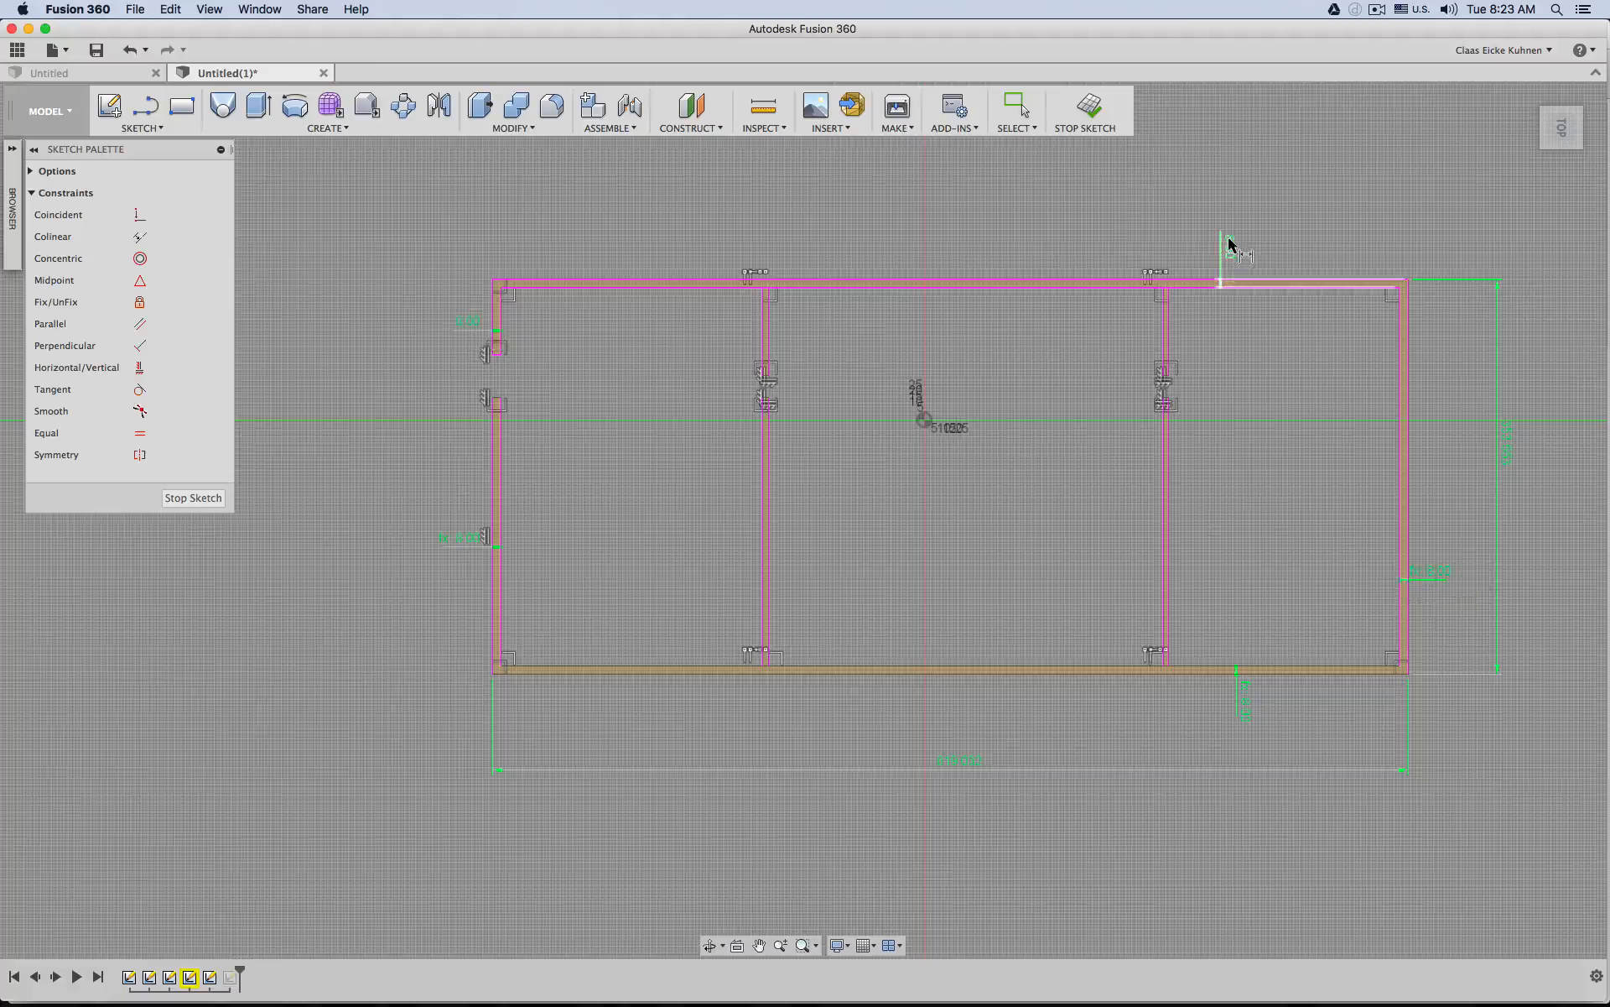
{"action": "left_click", "coordinate": [1228, 240]}
{"action": "key", "text": "Return"}
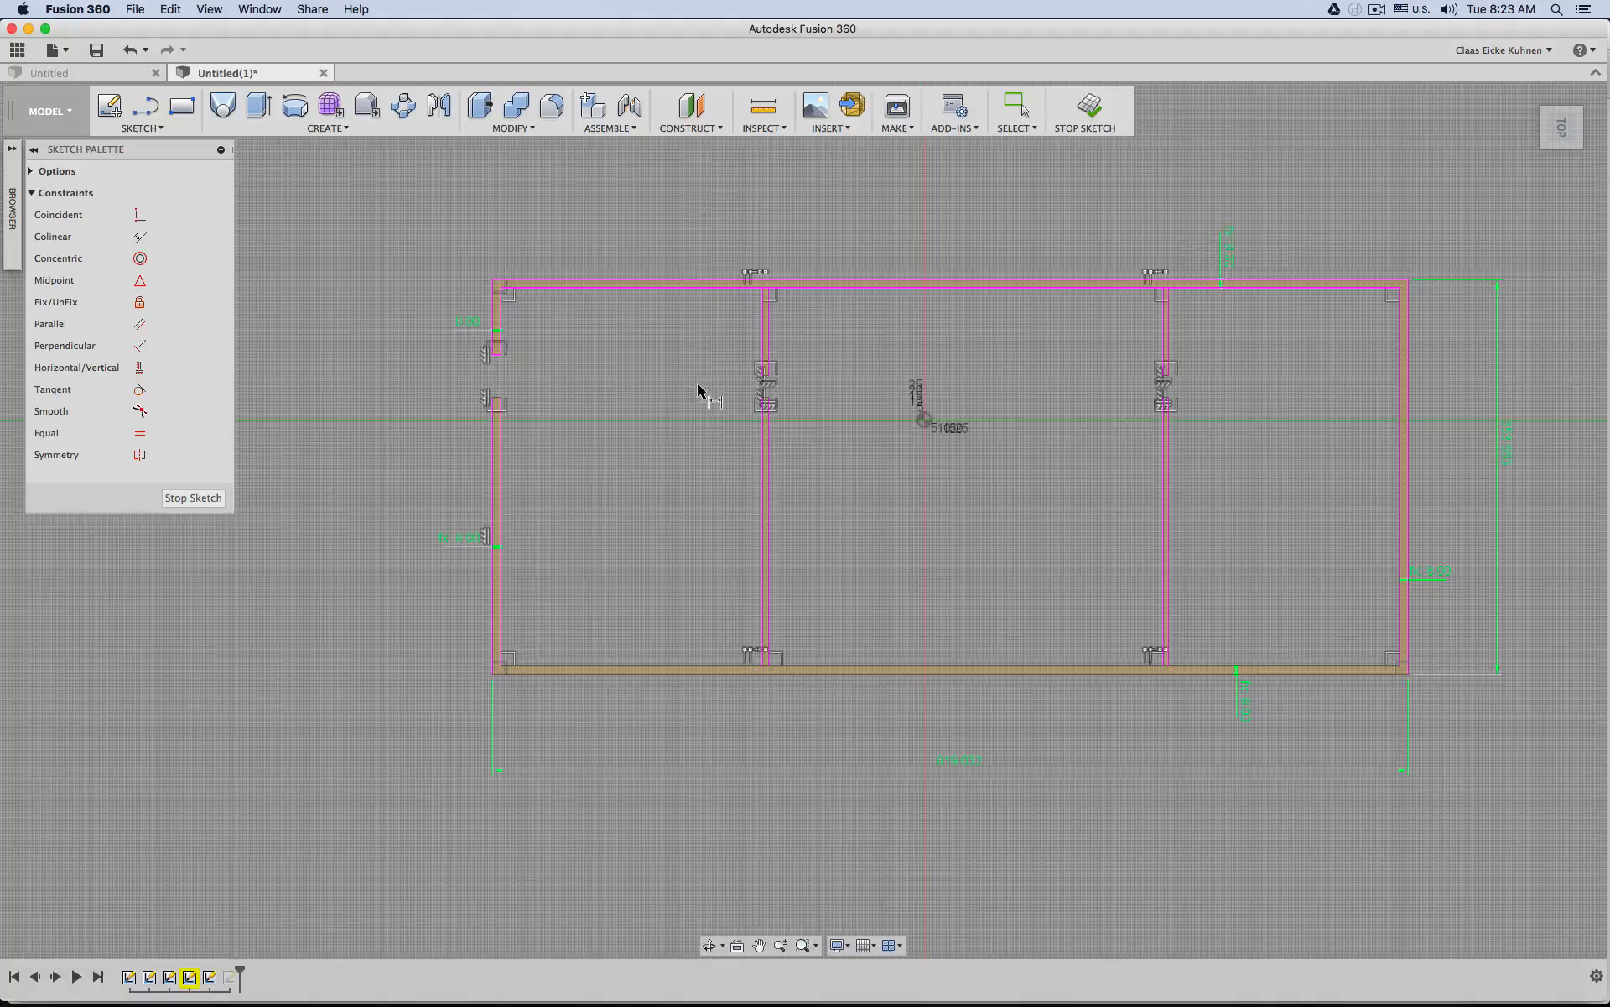
Try a thickness of 10 in on the left outer wall's driving dimension and undo the change.
{"action": "double_click", "coordinate": [463, 322]}
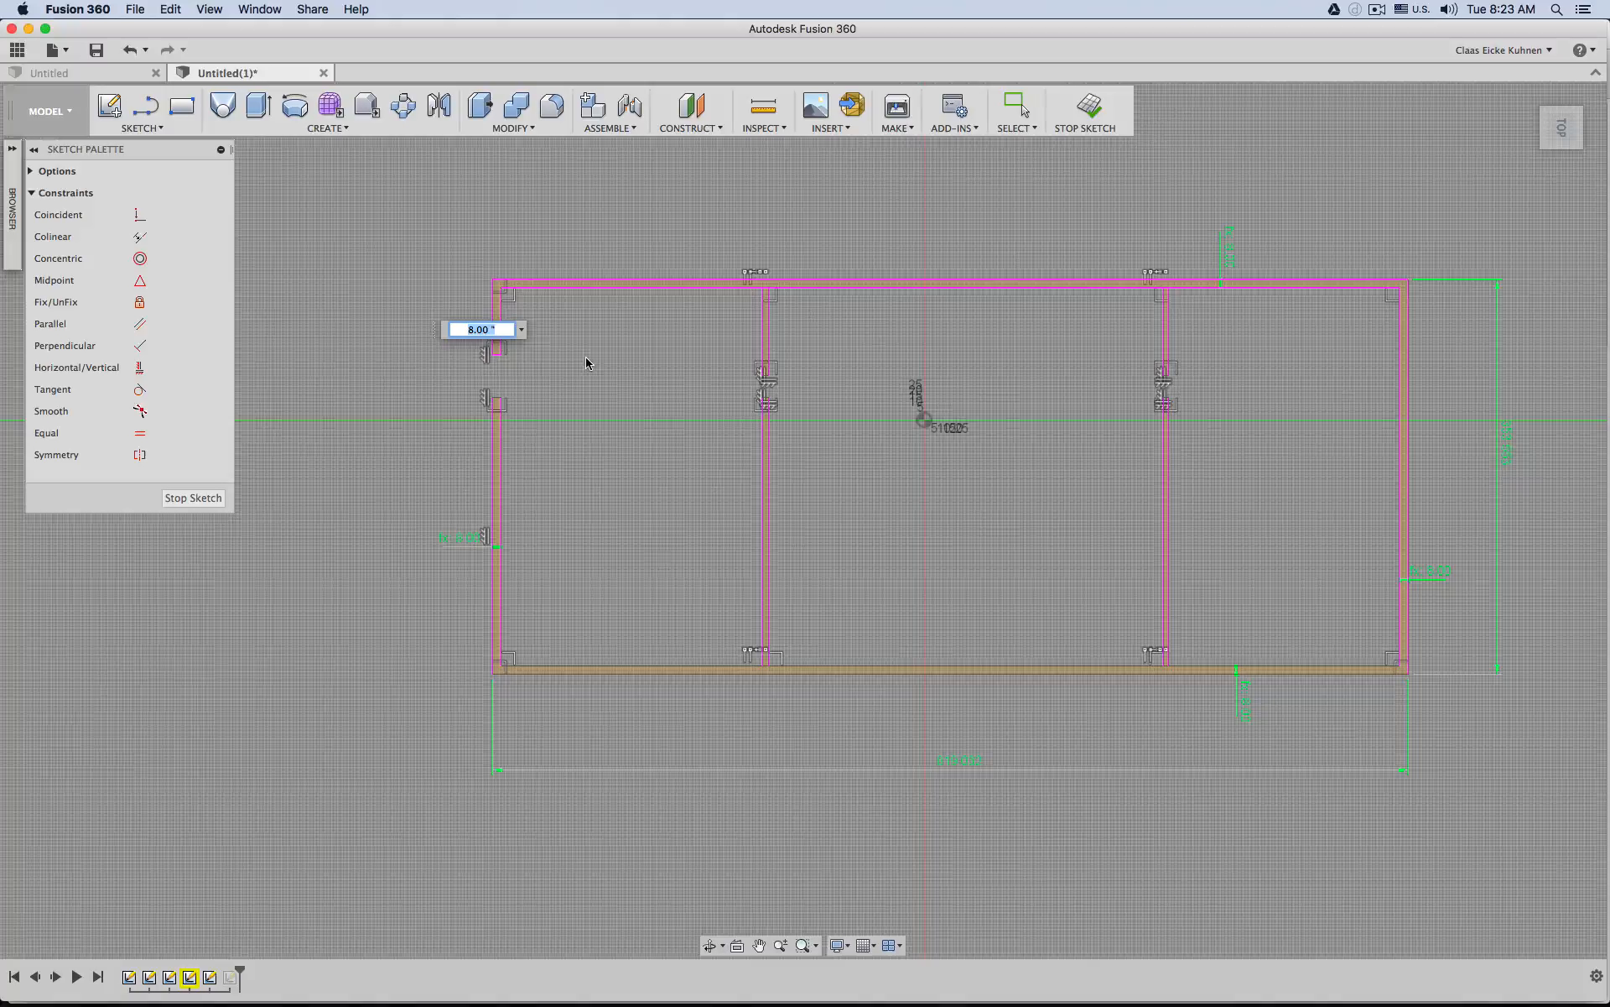
{"action": "type", "text": "10"}
{"action": "key", "text": "Return"}
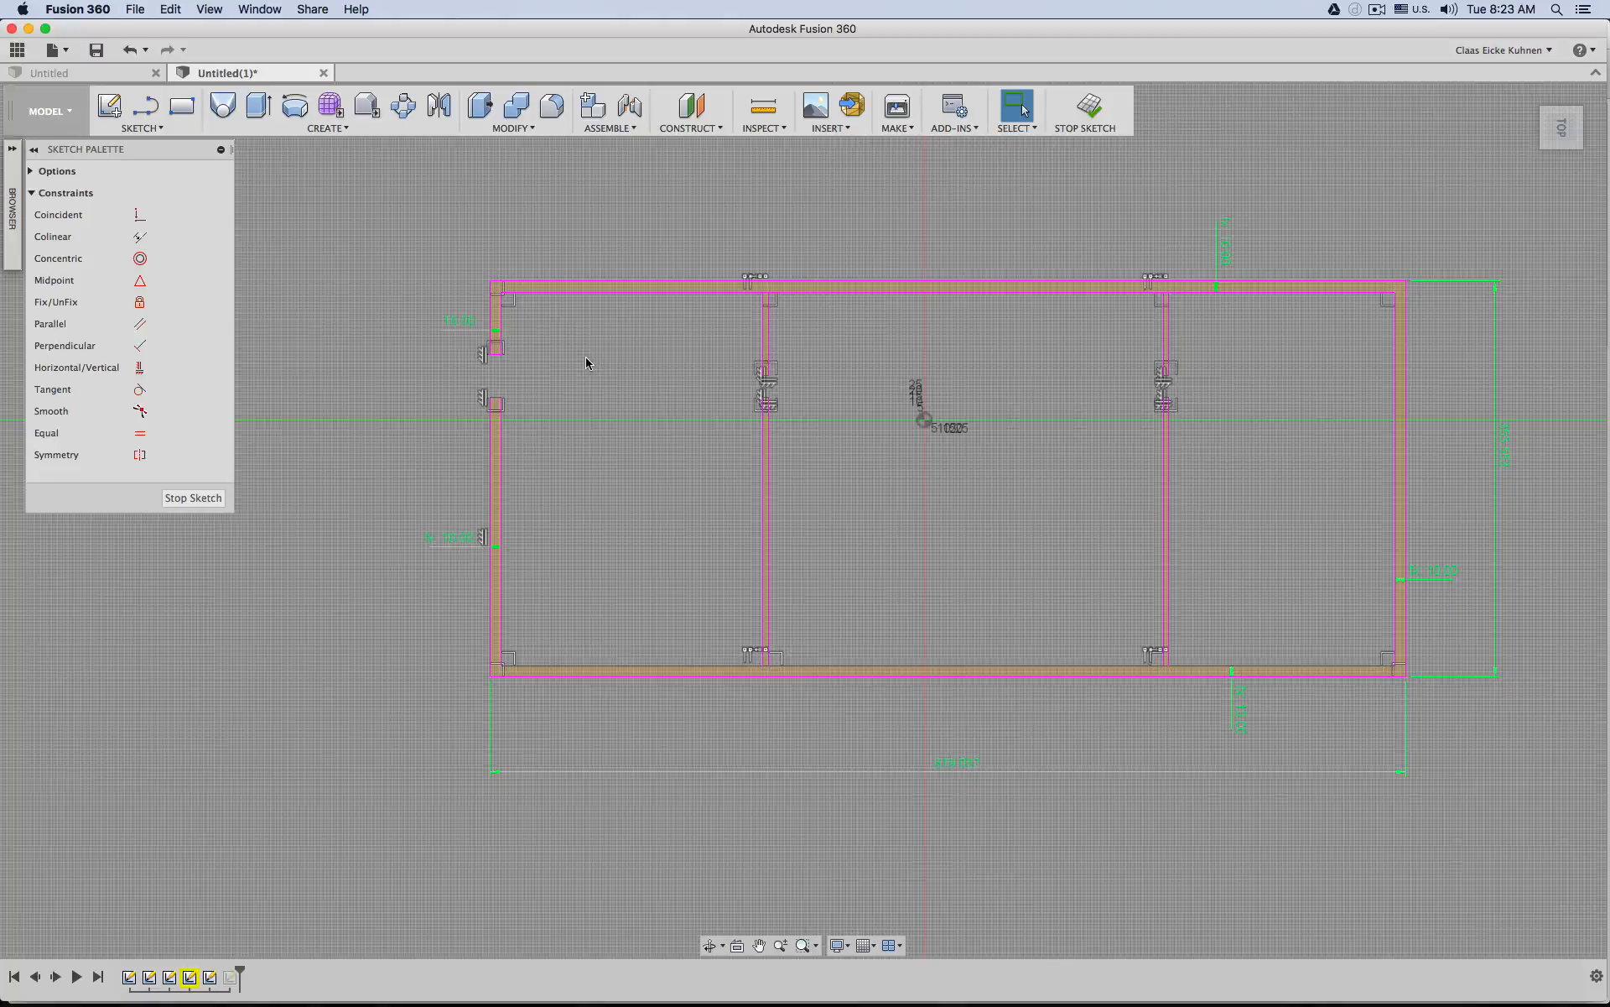
{"action": "key", "text": "super+z"}
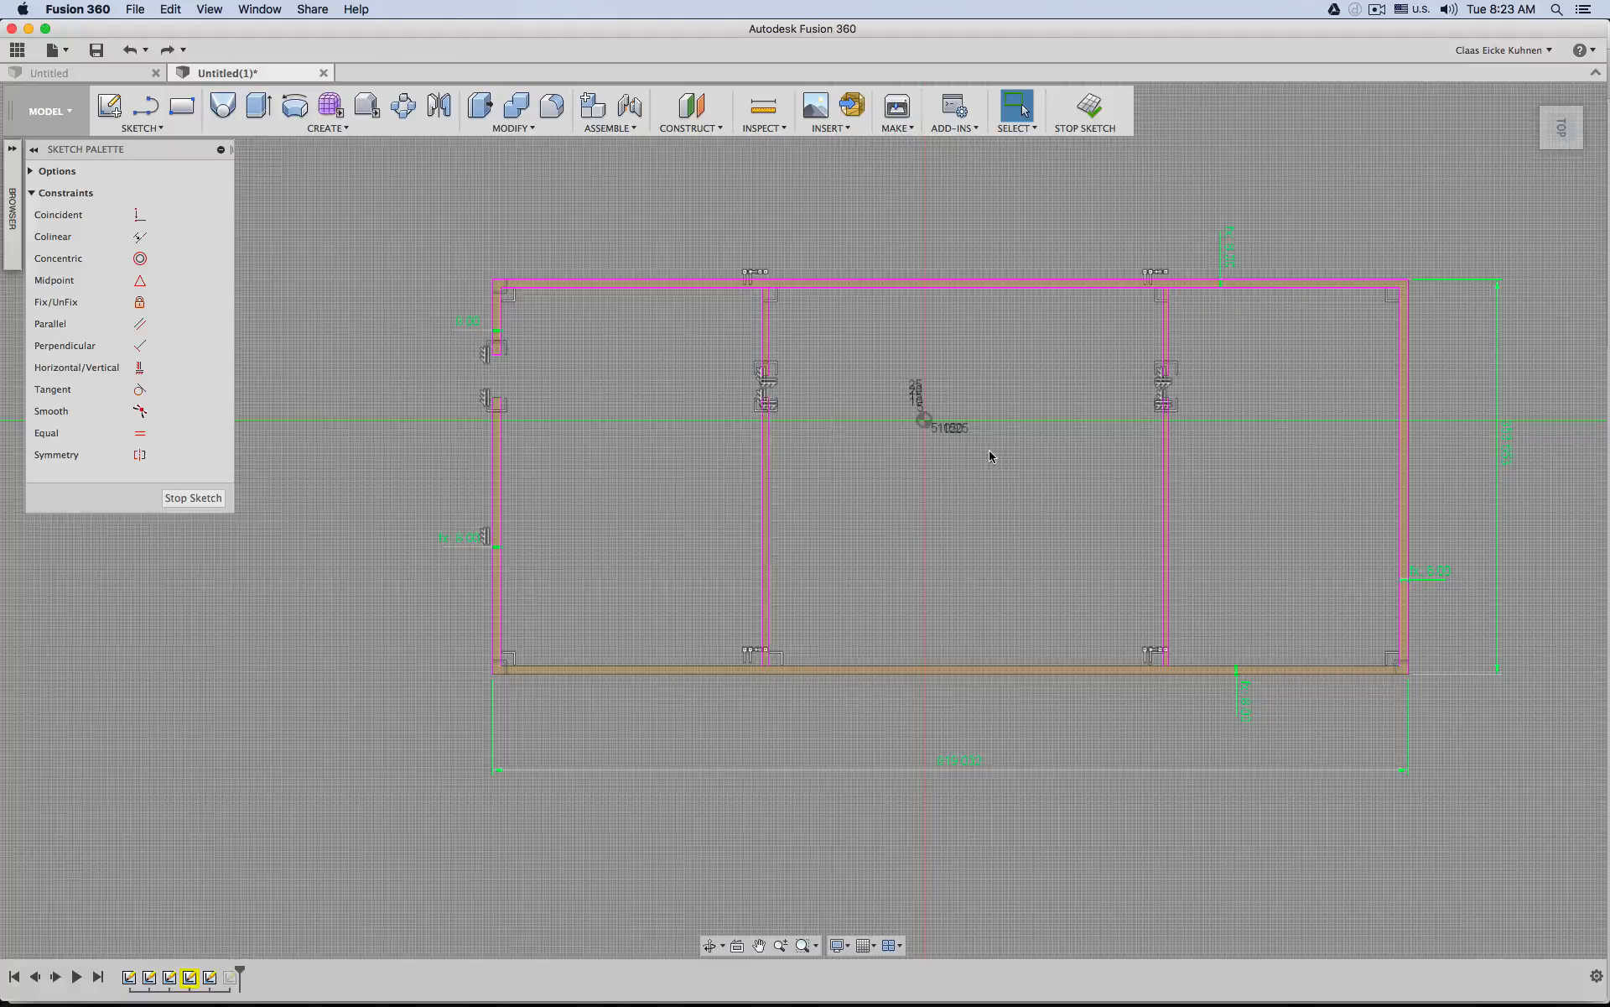
Dimension the thickness of the left partition wall's segments below and above its doorway.
{"action": "scroll", "coordinate": [834, 406], "scroll_direction": "up", "scroll_amount": 3}
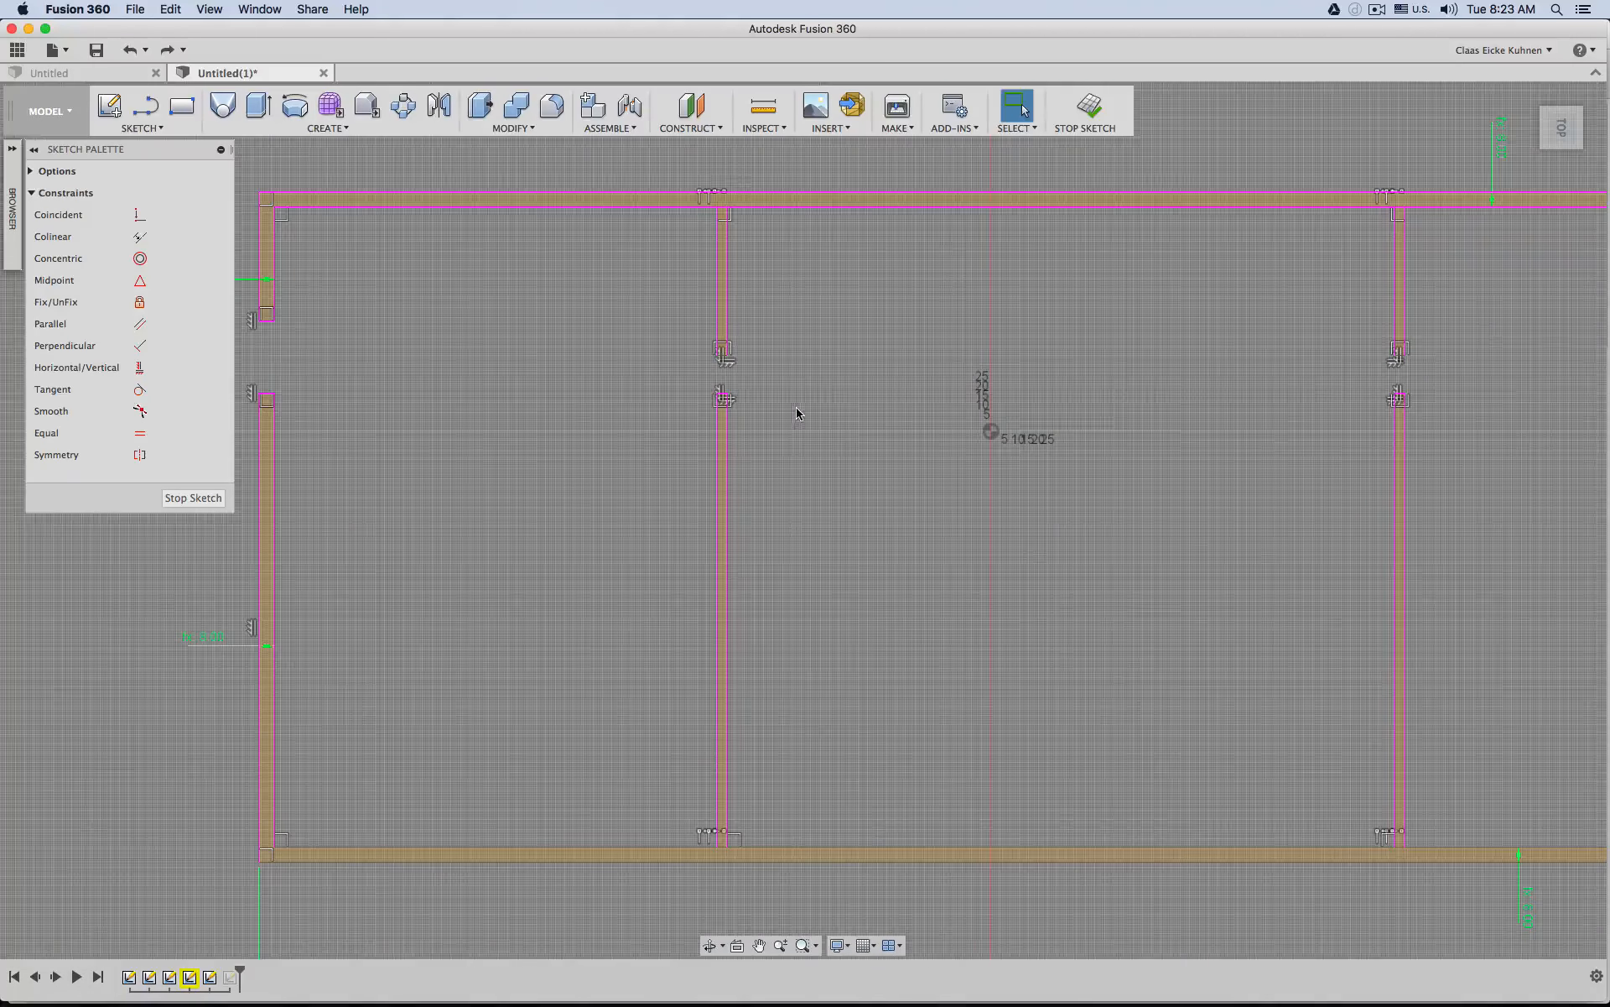
{"action": "middle_click_drag", "start_coordinate": [838, 435], "coordinate": [823, 410]}
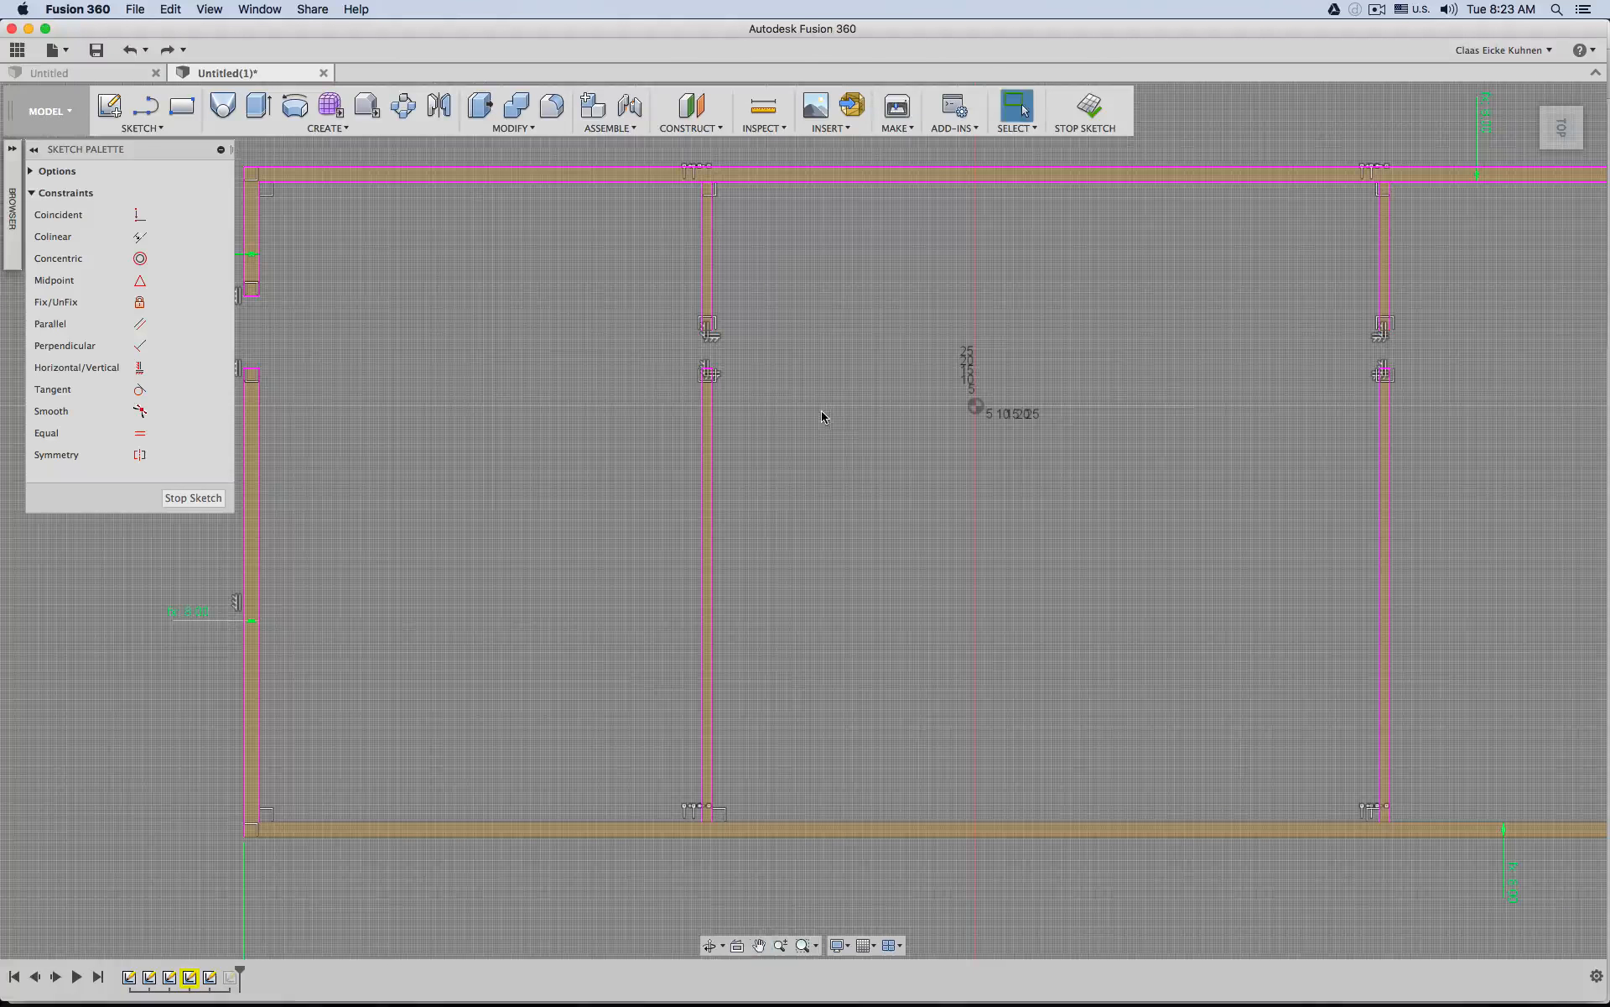
{"action": "scroll", "coordinate": [810, 413], "scroll_direction": "up", "scroll_amount": 2}
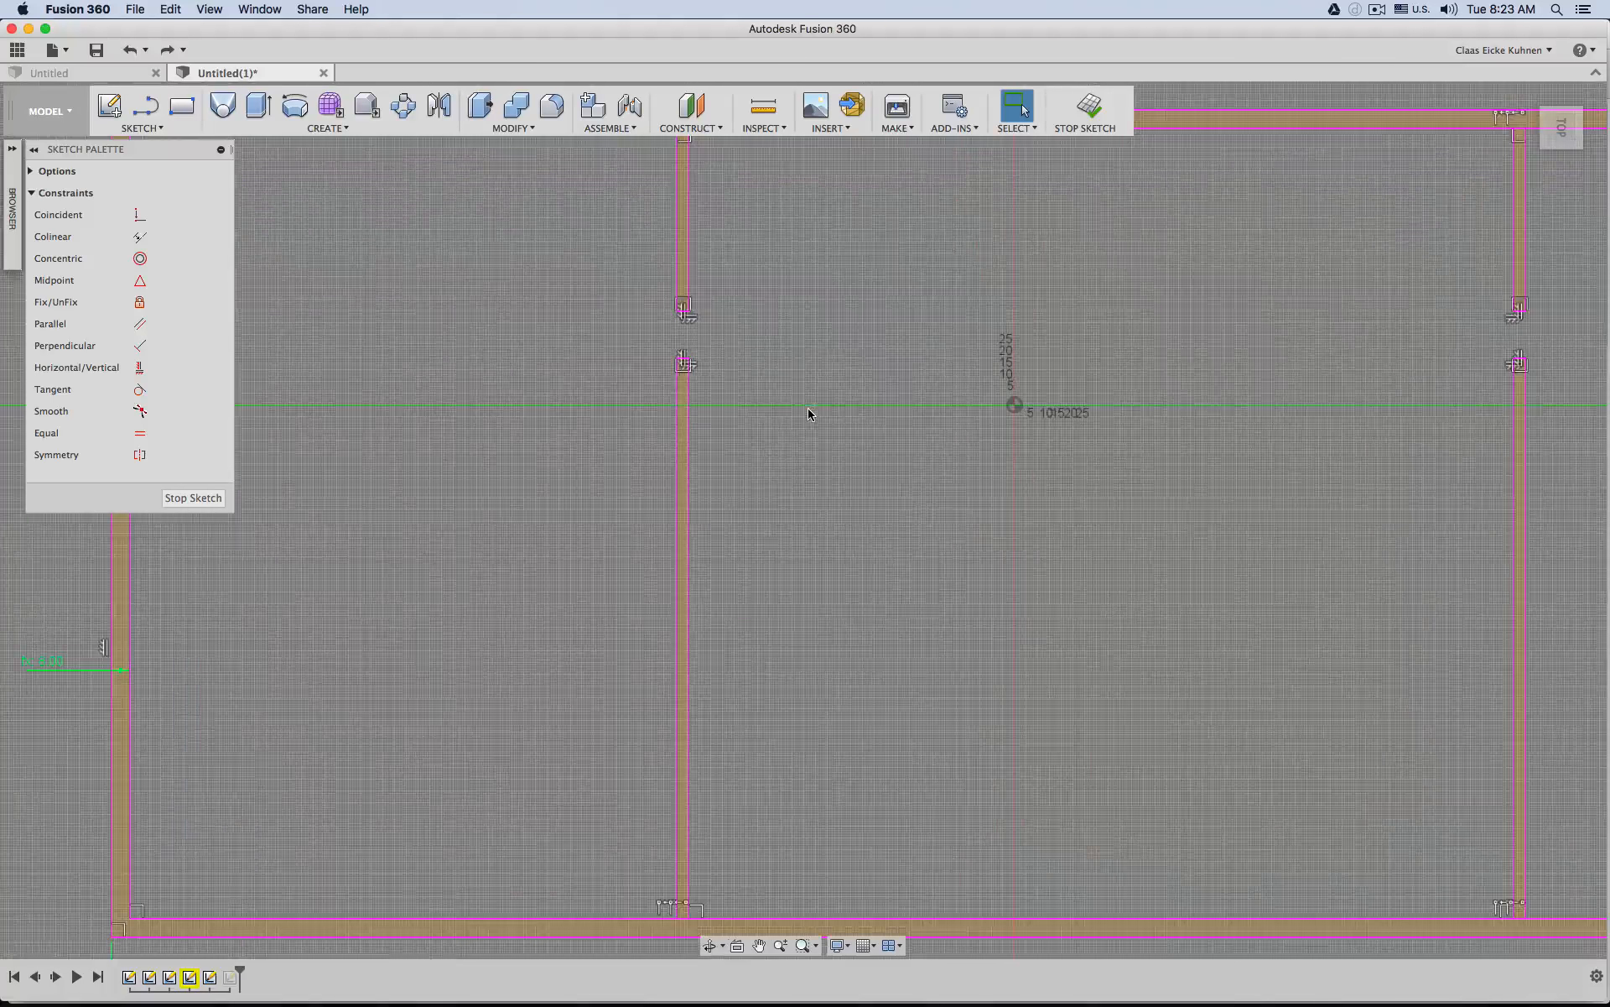
{"action": "left_click", "coordinate": [689, 498]}
{"action": "left_click", "coordinate": [690, 494]}
{"action": "left_click", "coordinate": [757, 494]}
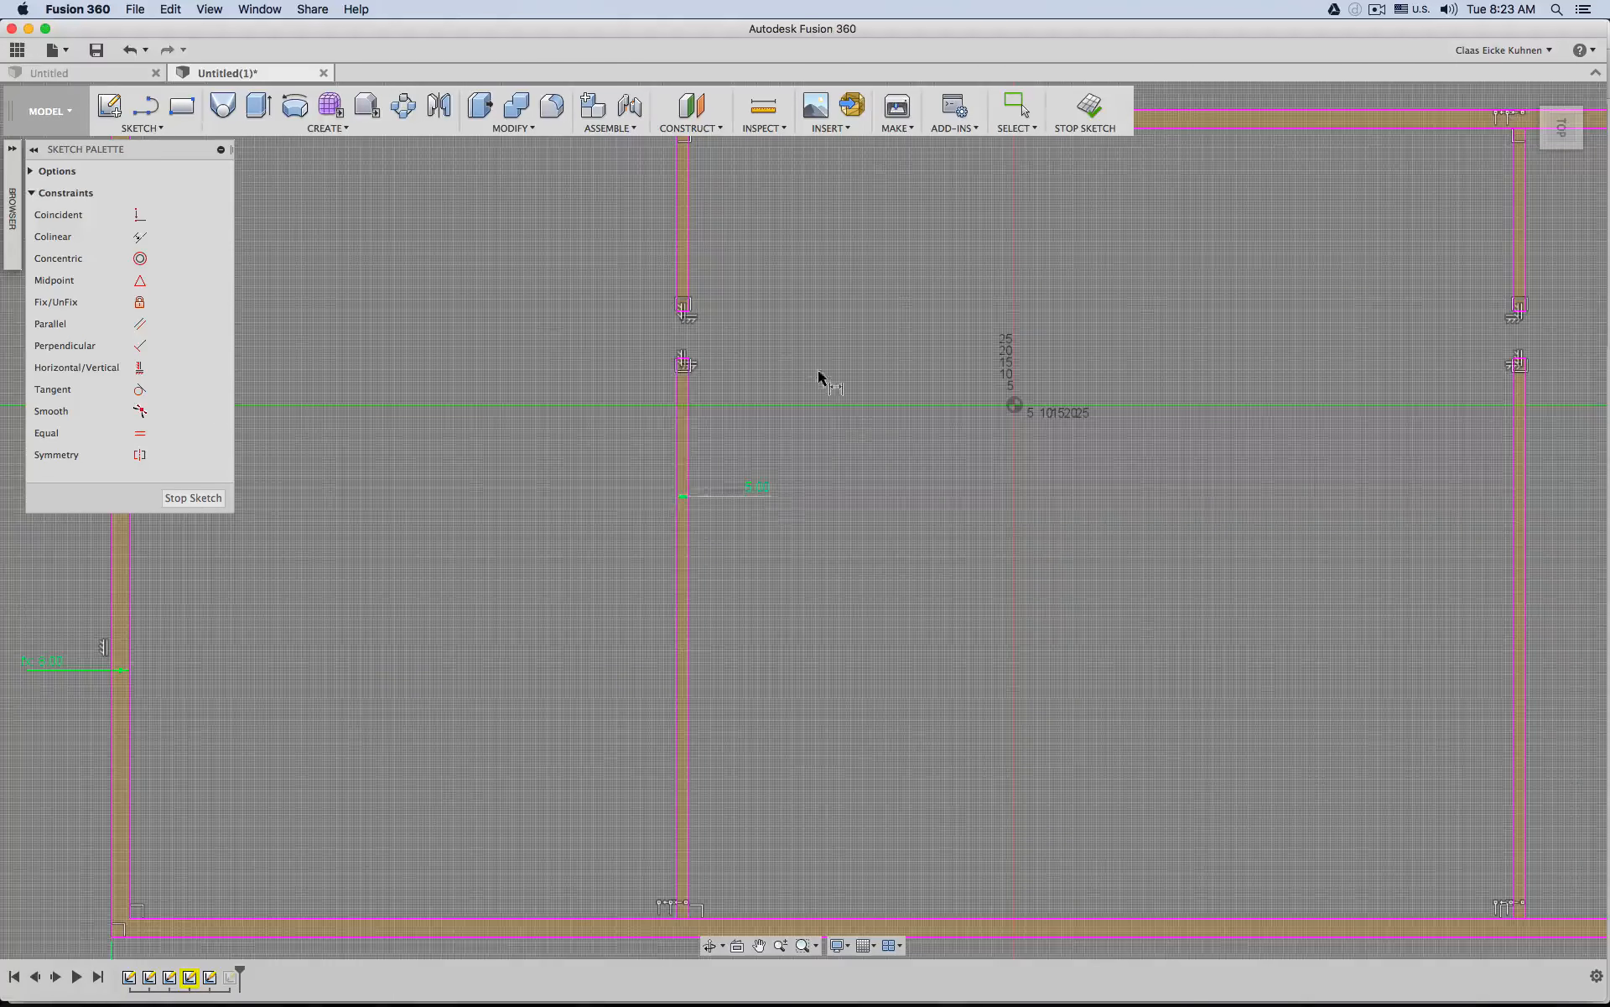
{"action": "middle_click_drag", "start_coordinate": [797, 337], "coordinate": [810, 424]}
{"action": "left_click", "coordinate": [691, 311]}
{"action": "left_click", "coordinate": [702, 307]}
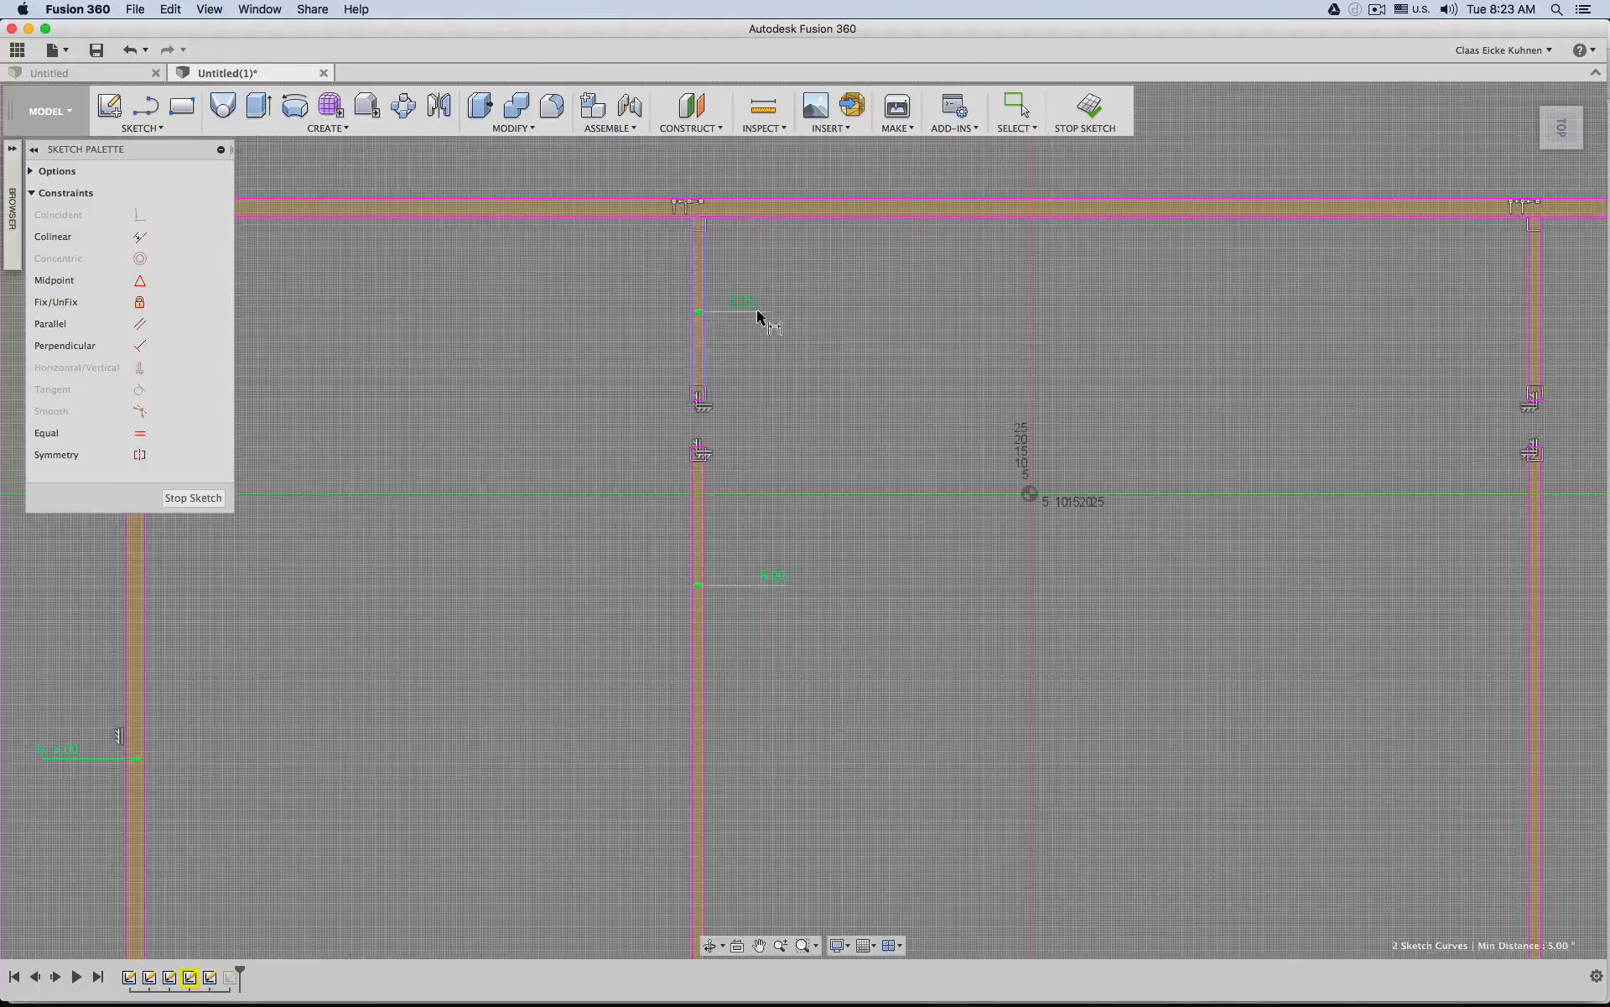
{"action": "left_click", "coordinate": [759, 312]}
Dimension the thickness of the right partition wall's segments above and below its doorway.
{"action": "middle_click_drag", "start_coordinate": [1236, 356], "coordinate": [925, 371]}
{"action": "left_click", "coordinate": [1219, 344]}
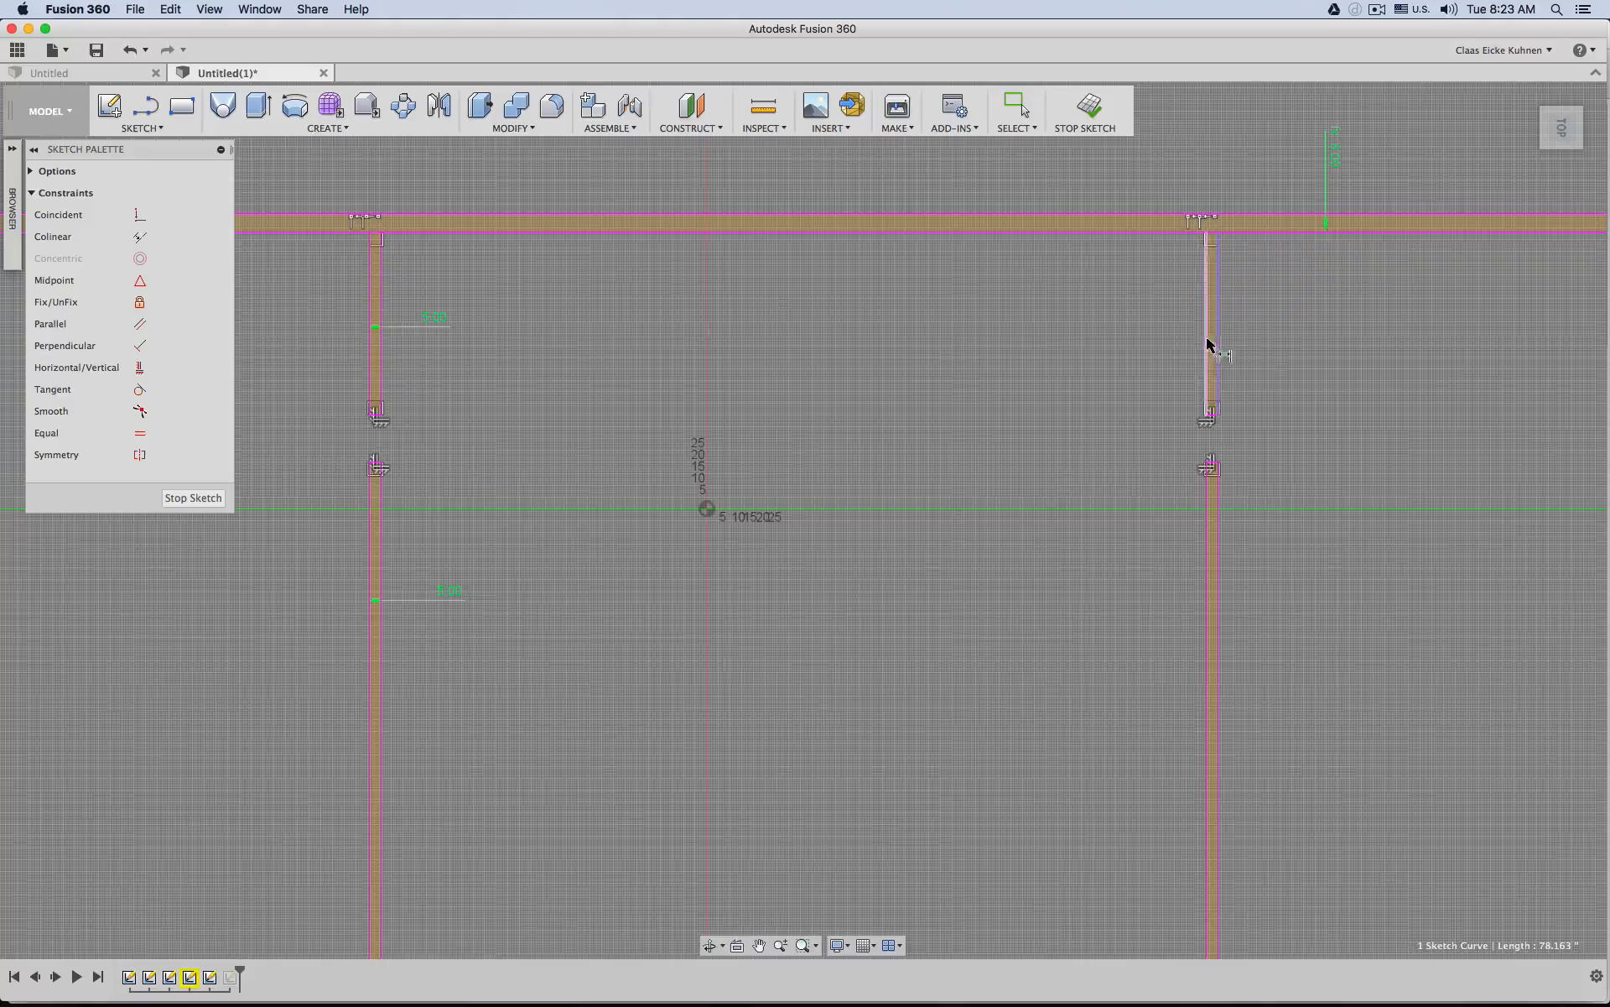
{"action": "left_click", "coordinate": [1207, 342]}
{"action": "left_click", "coordinate": [1172, 344]}
{"action": "left_click", "coordinate": [1218, 546]}
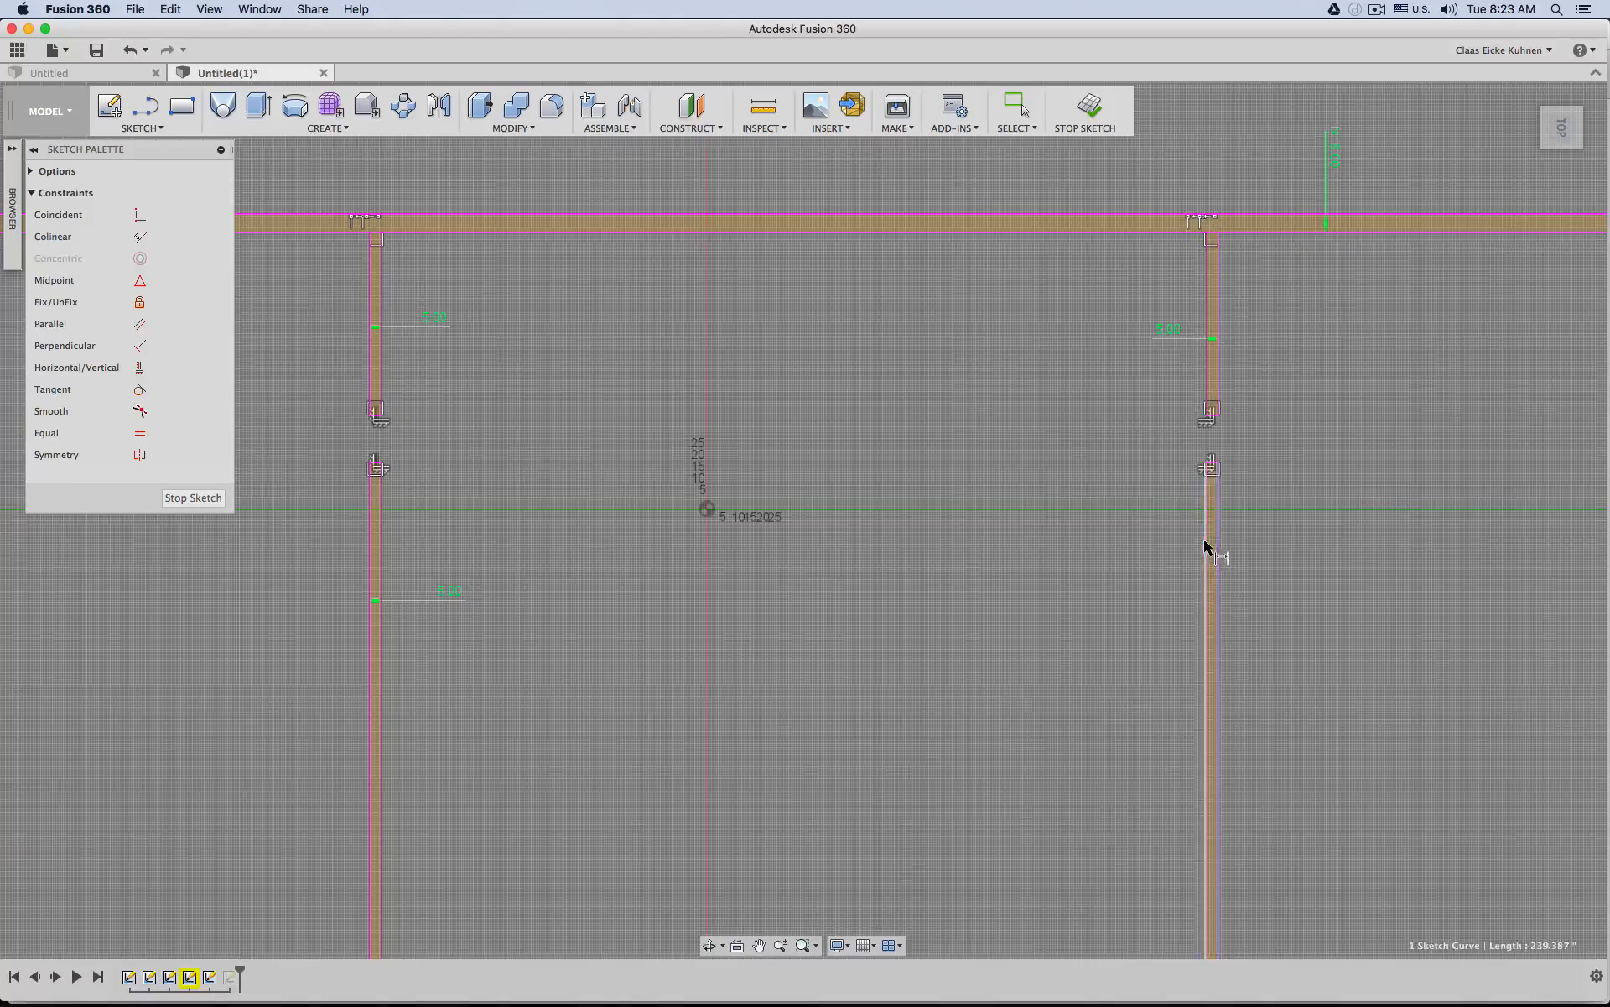
{"action": "left_click", "coordinate": [1208, 546]}
{"action": "left_click", "coordinate": [1107, 544]}
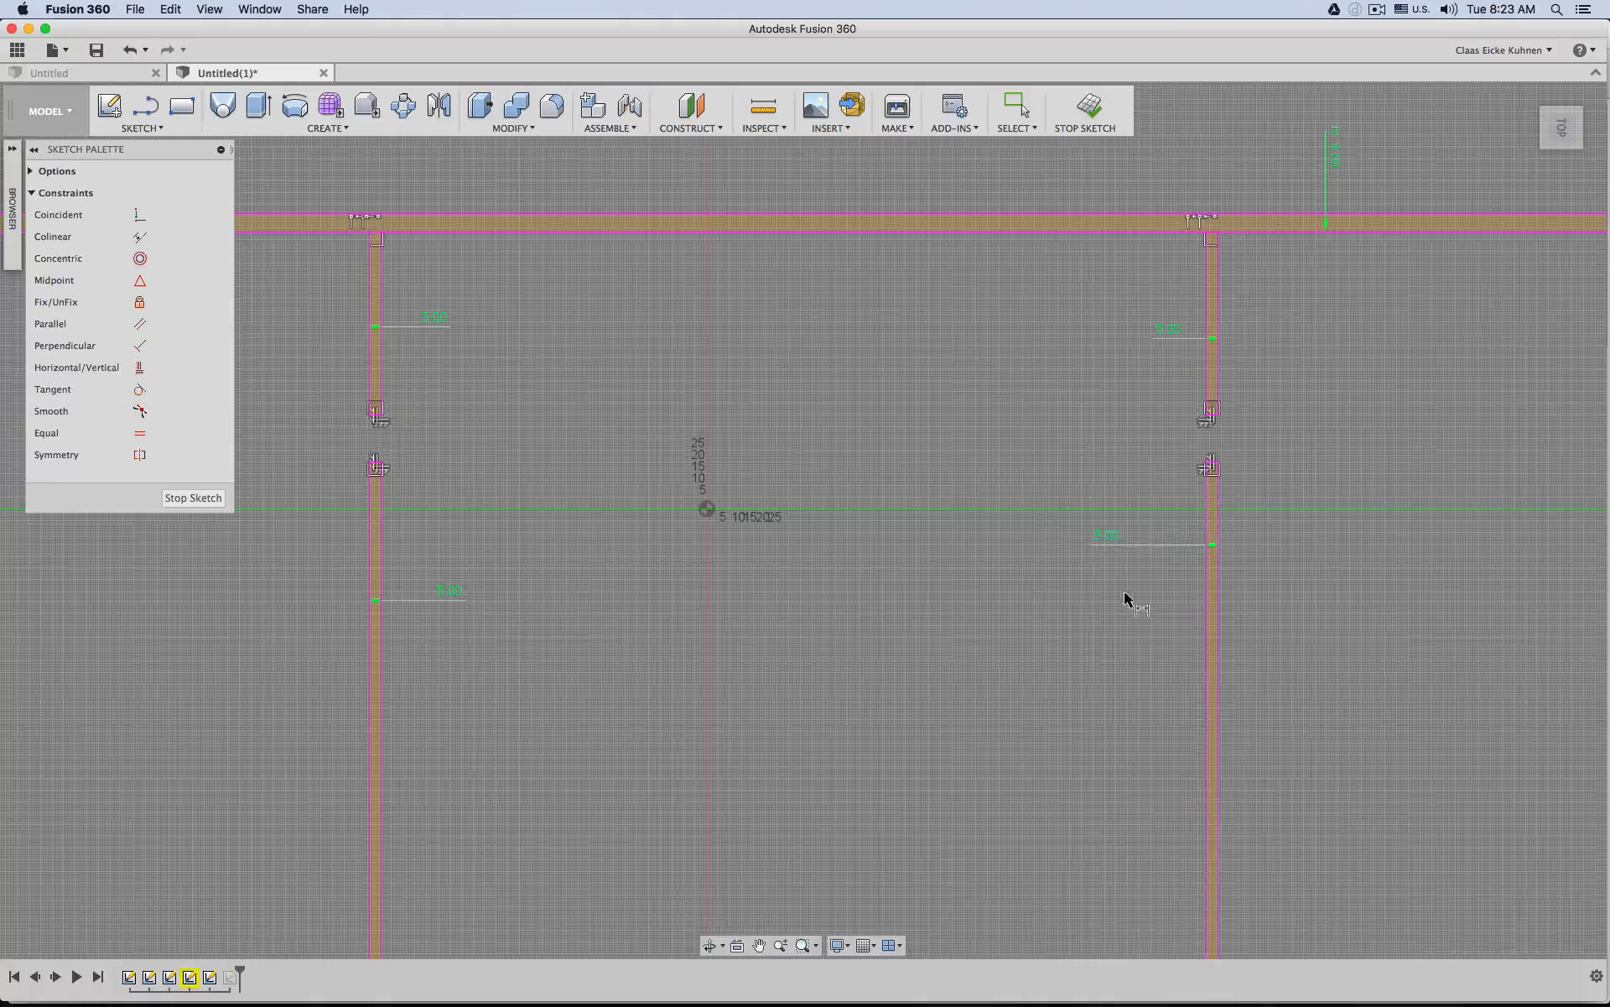
Link the thickness dimensions of both right partition segments and the left partition's lower segment to the left partition's upper segment thickness, d281.
{"action": "double_click", "coordinate": [1106, 538]}
{"action": "left_click", "coordinate": [432, 318]}
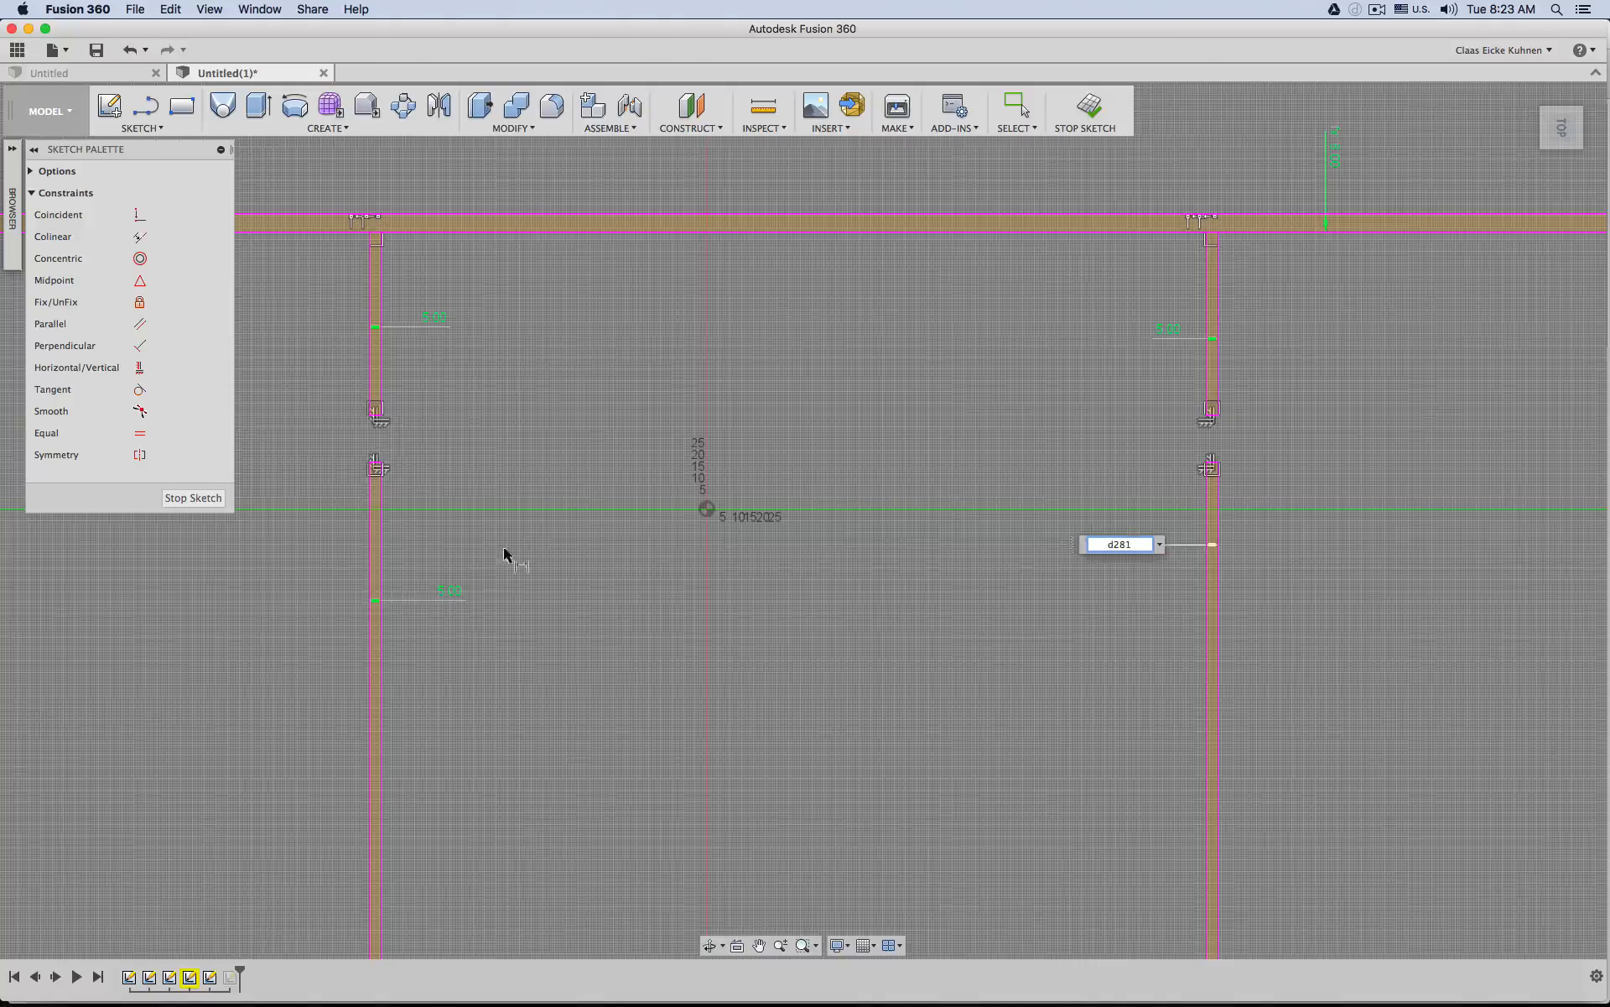
{"action": "key", "text": "Return"}
{"action": "double_click", "coordinate": [450, 592]}
{"action": "left_click", "coordinate": [434, 320]}
{"action": "key", "text": "Return"}
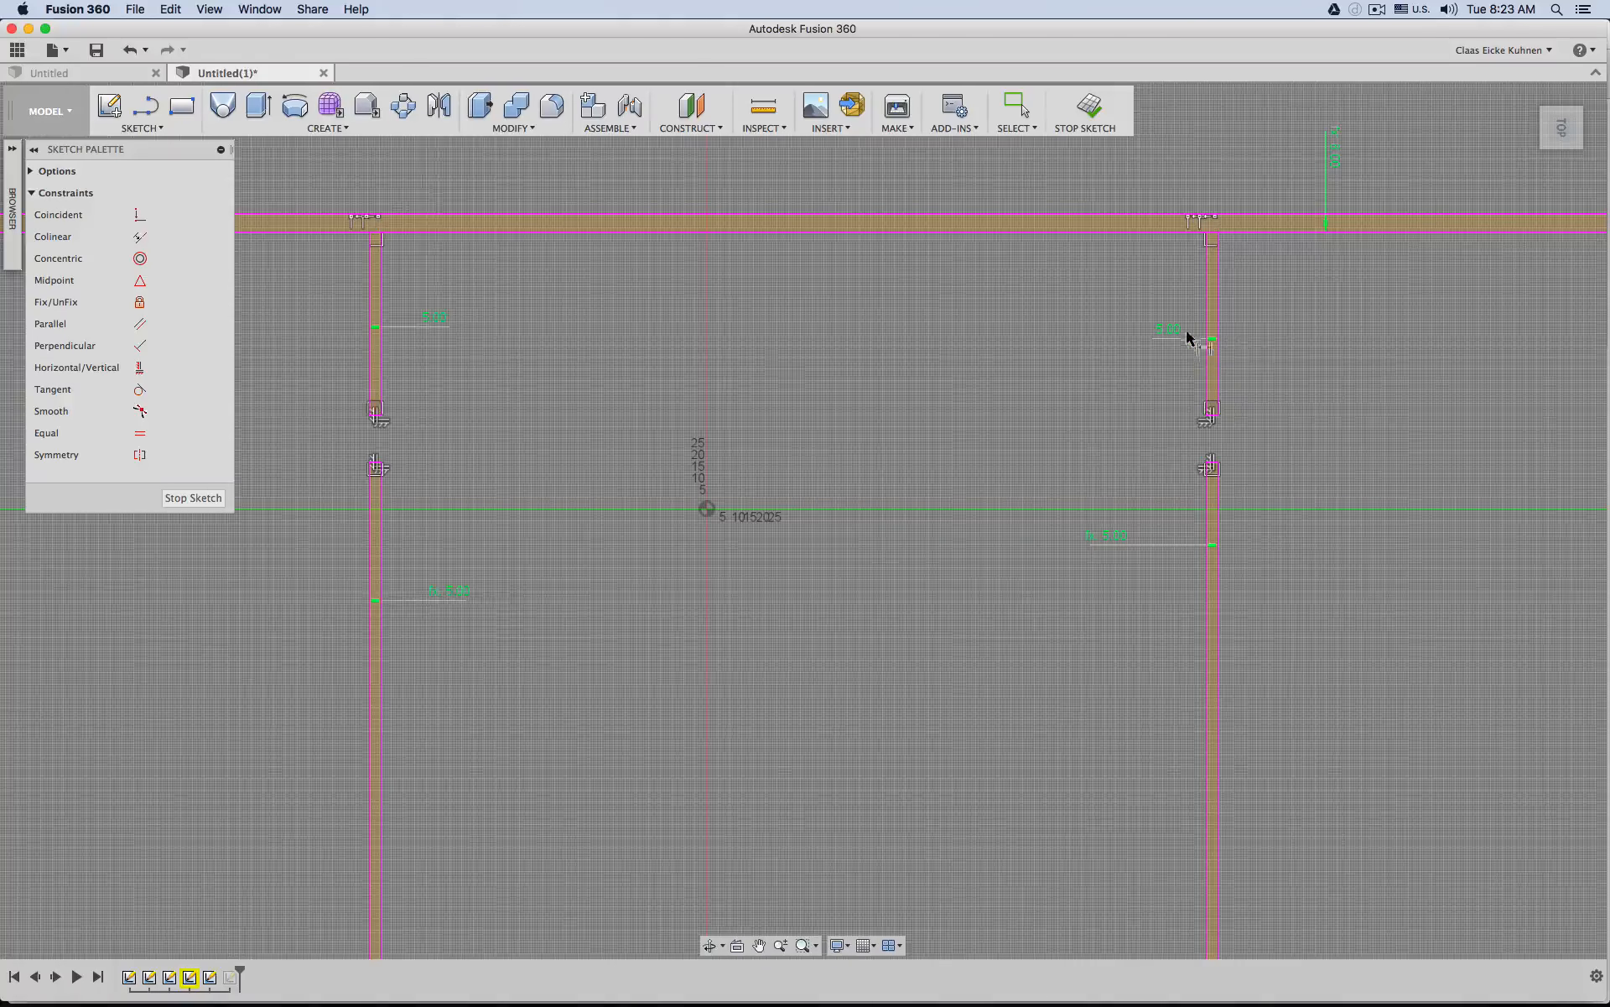
{"action": "double_click", "coordinate": [1183, 333]}
{"action": "left_click", "coordinate": [438, 320]}
{"action": "key", "text": "Return"}
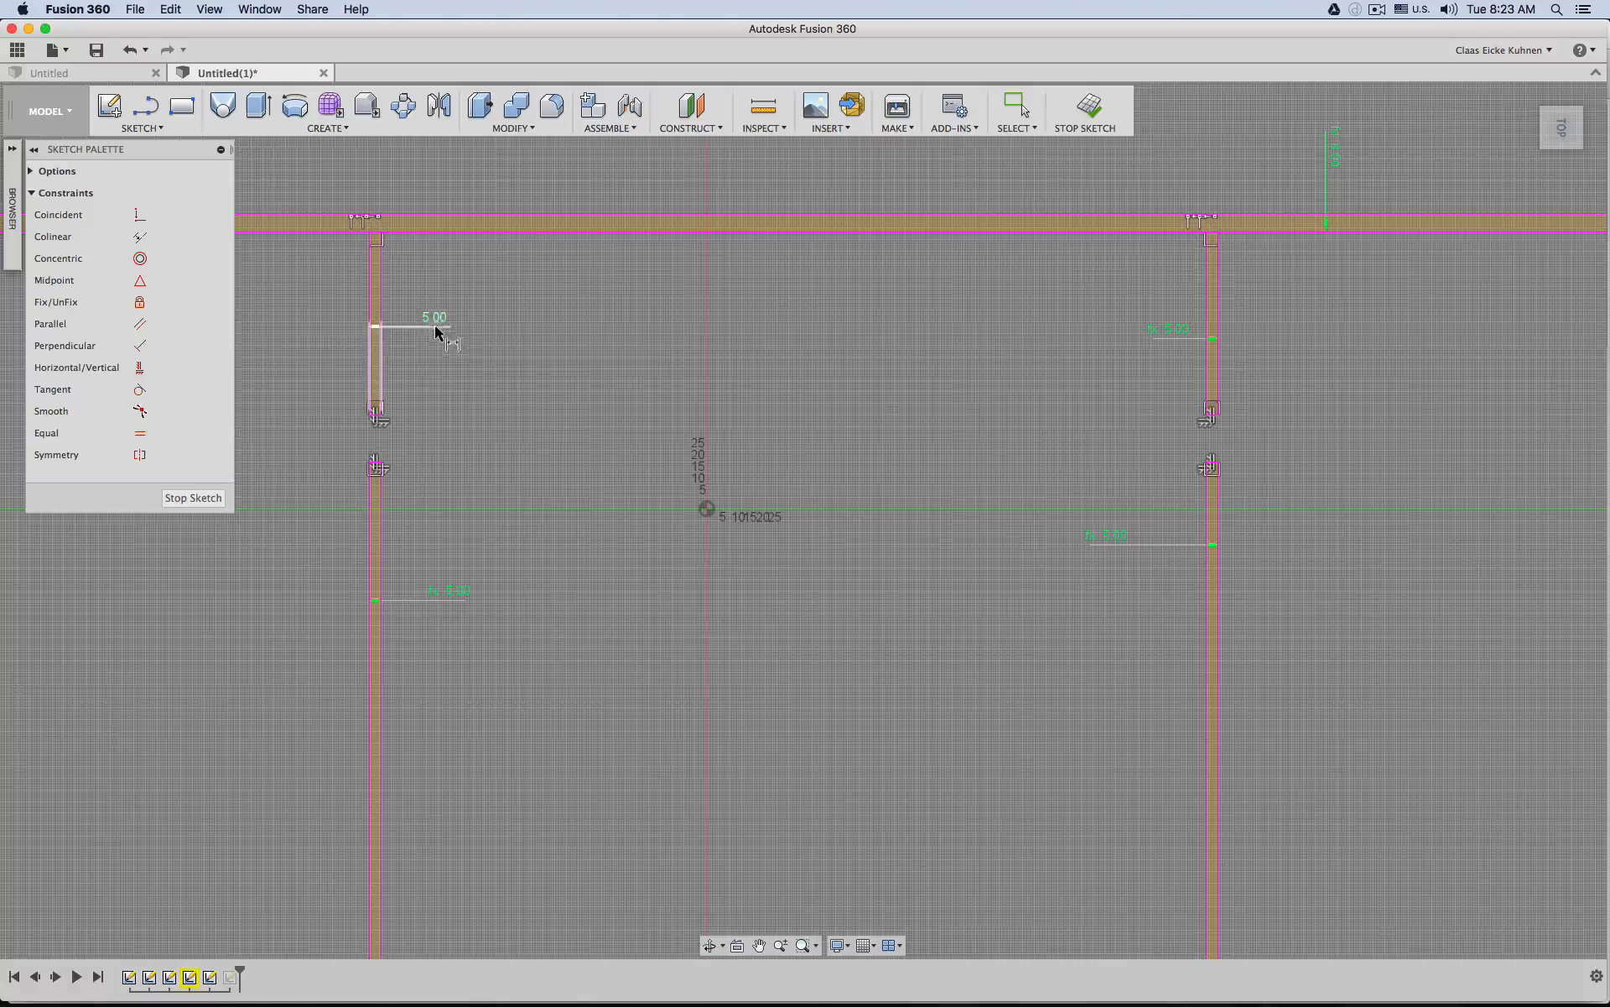
Set the driving thickness dimension on the left partition's upper segment to 6 in.
{"action": "double_click", "coordinate": [438, 327]}
{"action": "type", "text": "6"}
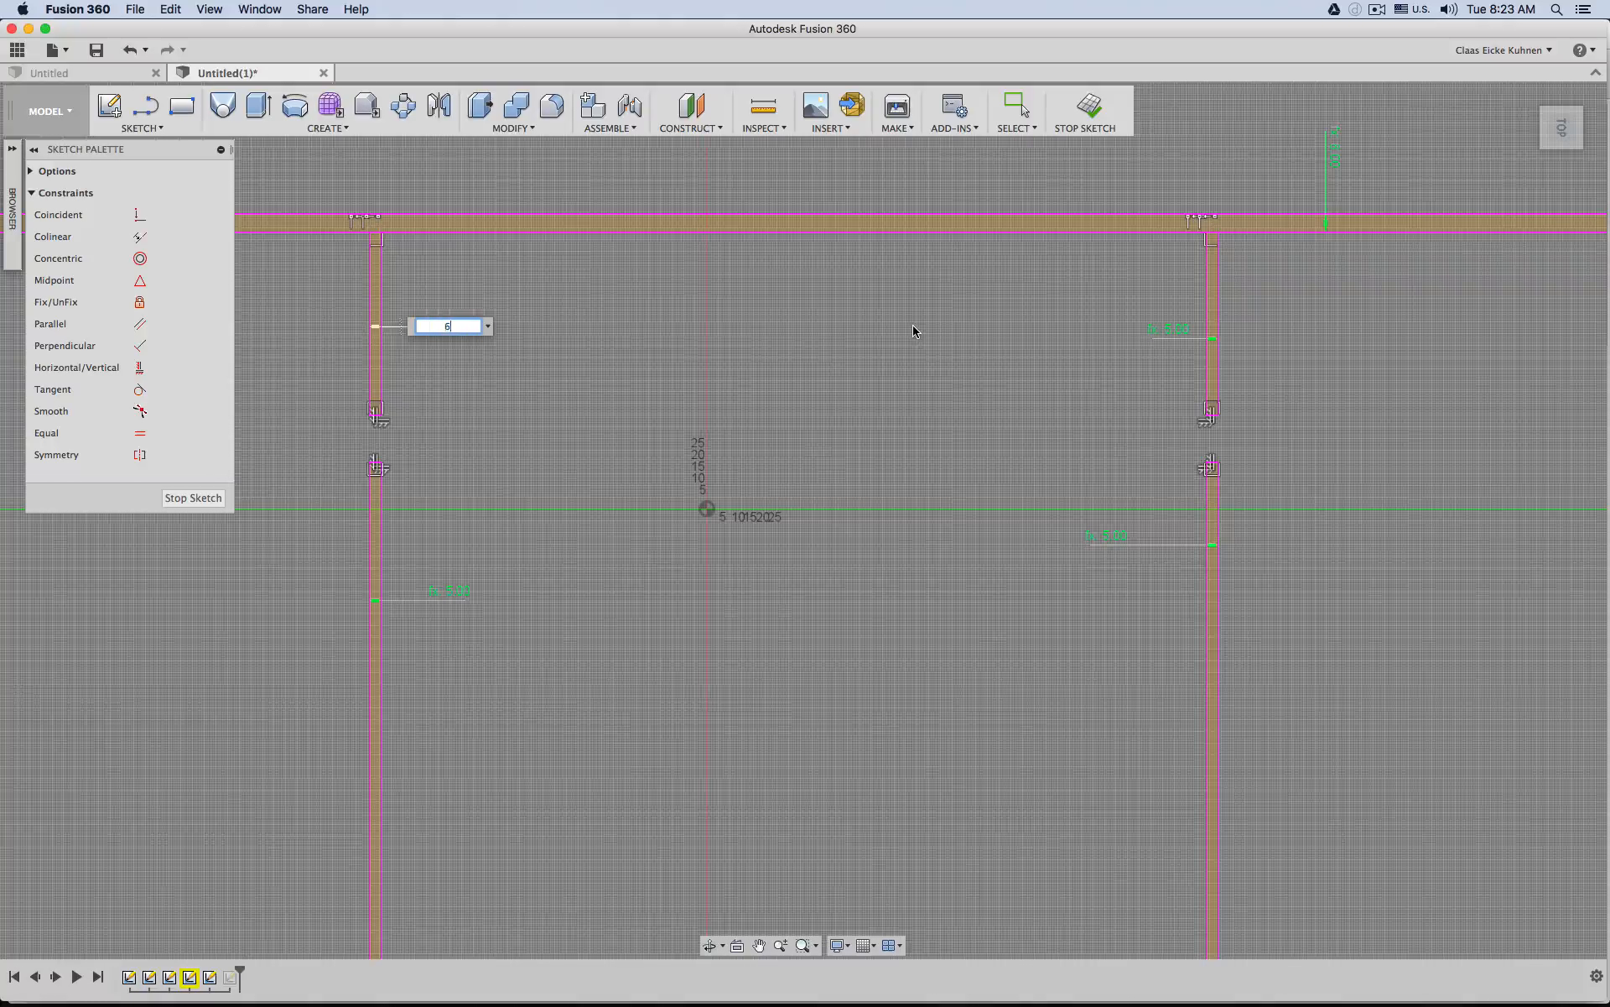
{"action": "key", "text": "Return"}
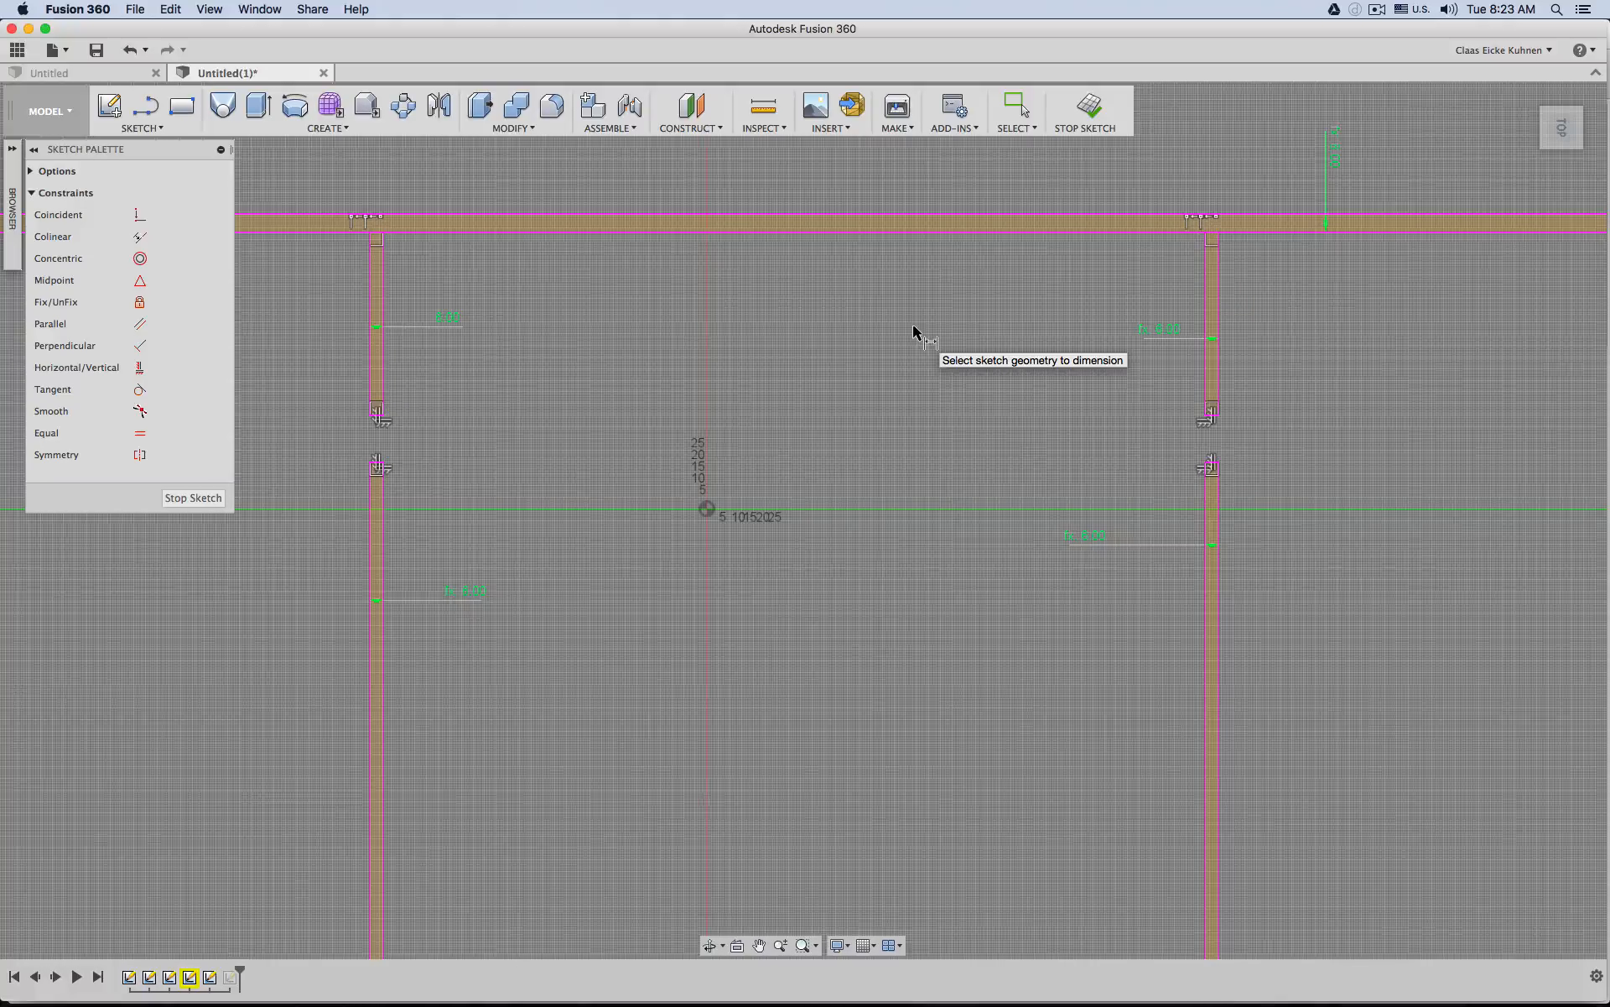
Dimension the middle room's width between the inner faces of the two partition walls, placing it below the plan.
{"action": "scroll", "coordinate": [787, 654], "scroll_direction": "up", "scroll_amount": 2}
{"action": "scroll", "coordinate": [787, 655], "scroll_direction": "down", "scroll_amount": 5}
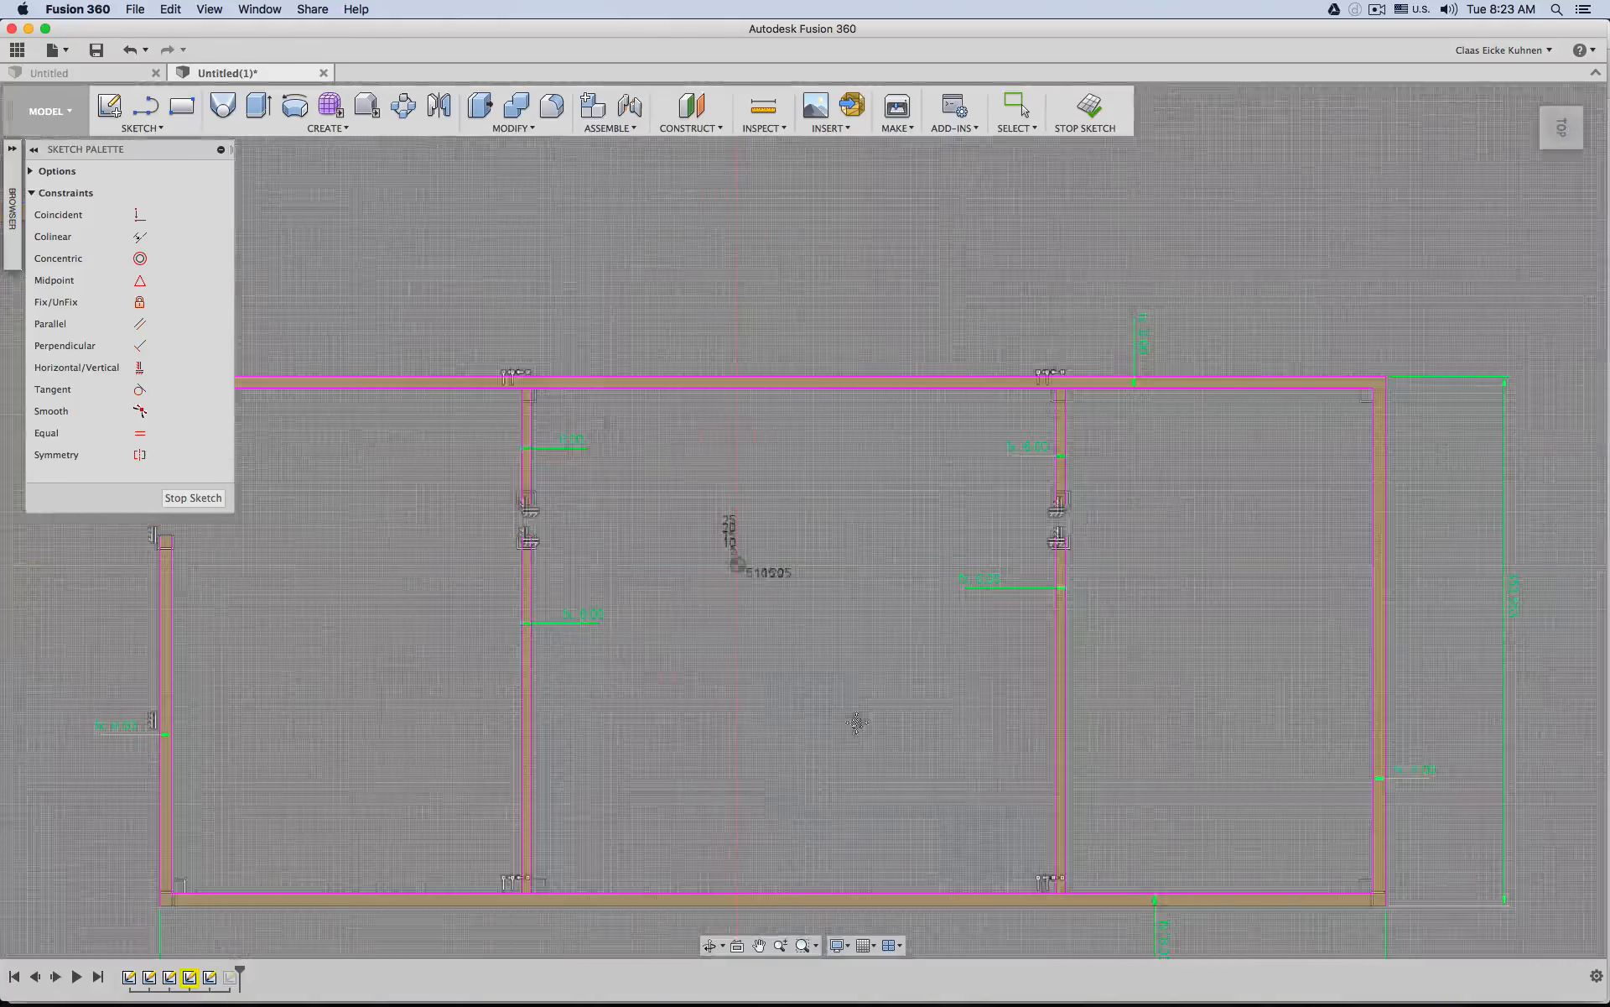
{"action": "middle_click_drag", "start_coordinate": [829, 792], "coordinate": [822, 470]}
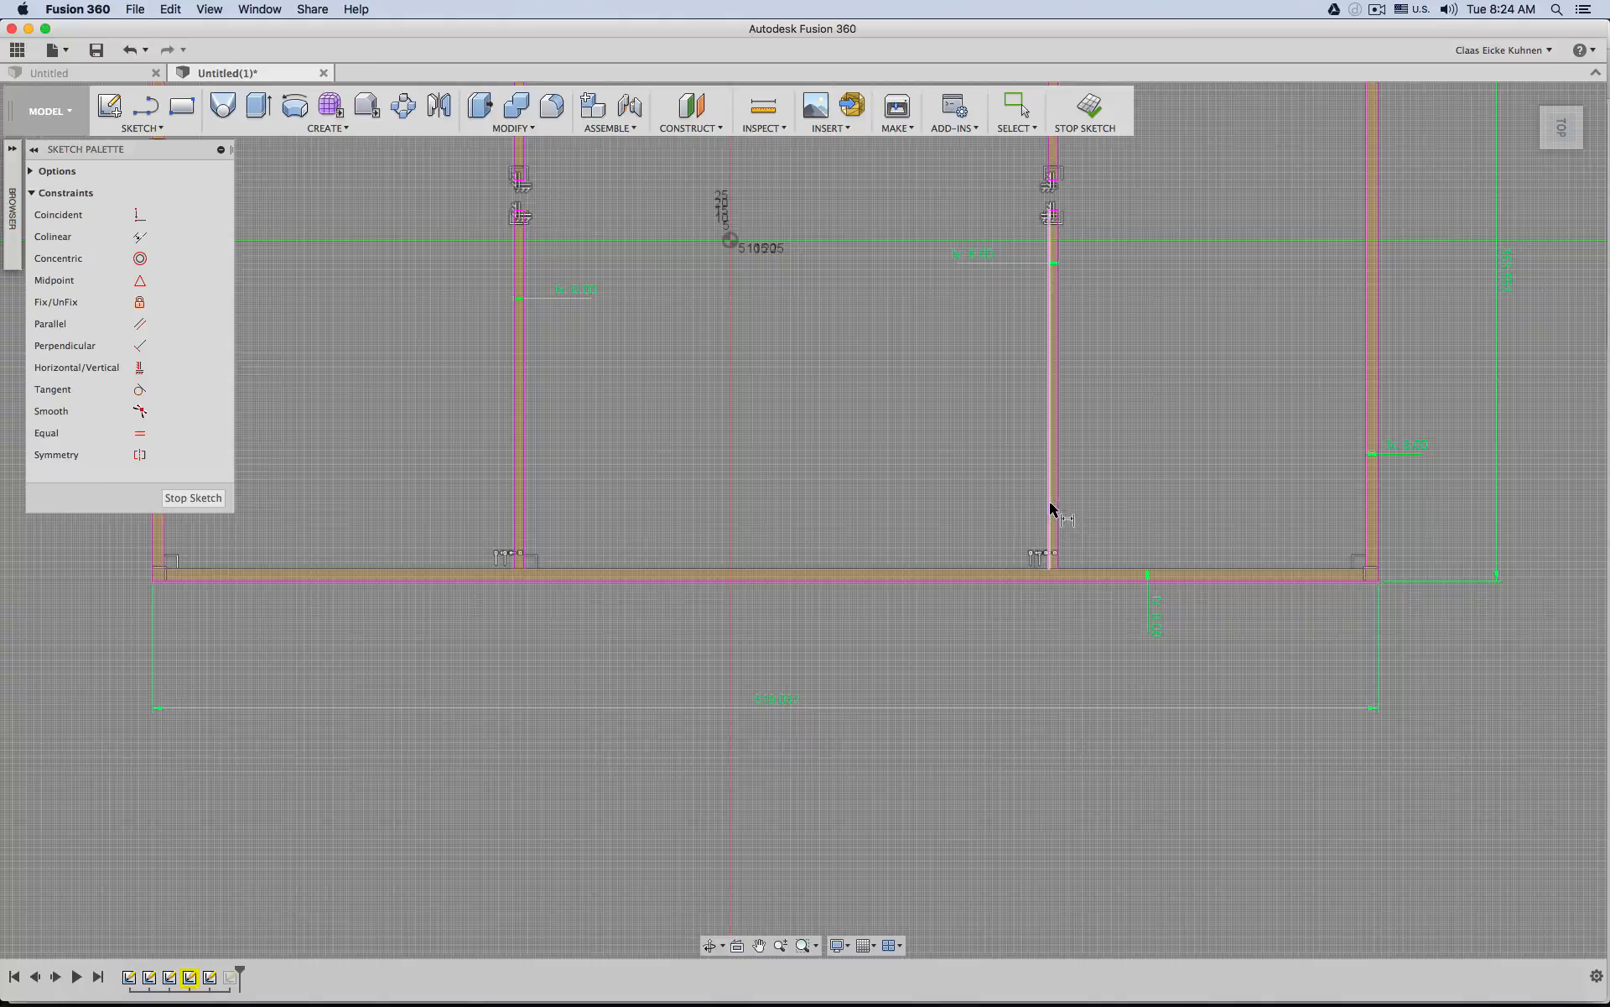
{"action": "left_click", "coordinate": [524, 568]}
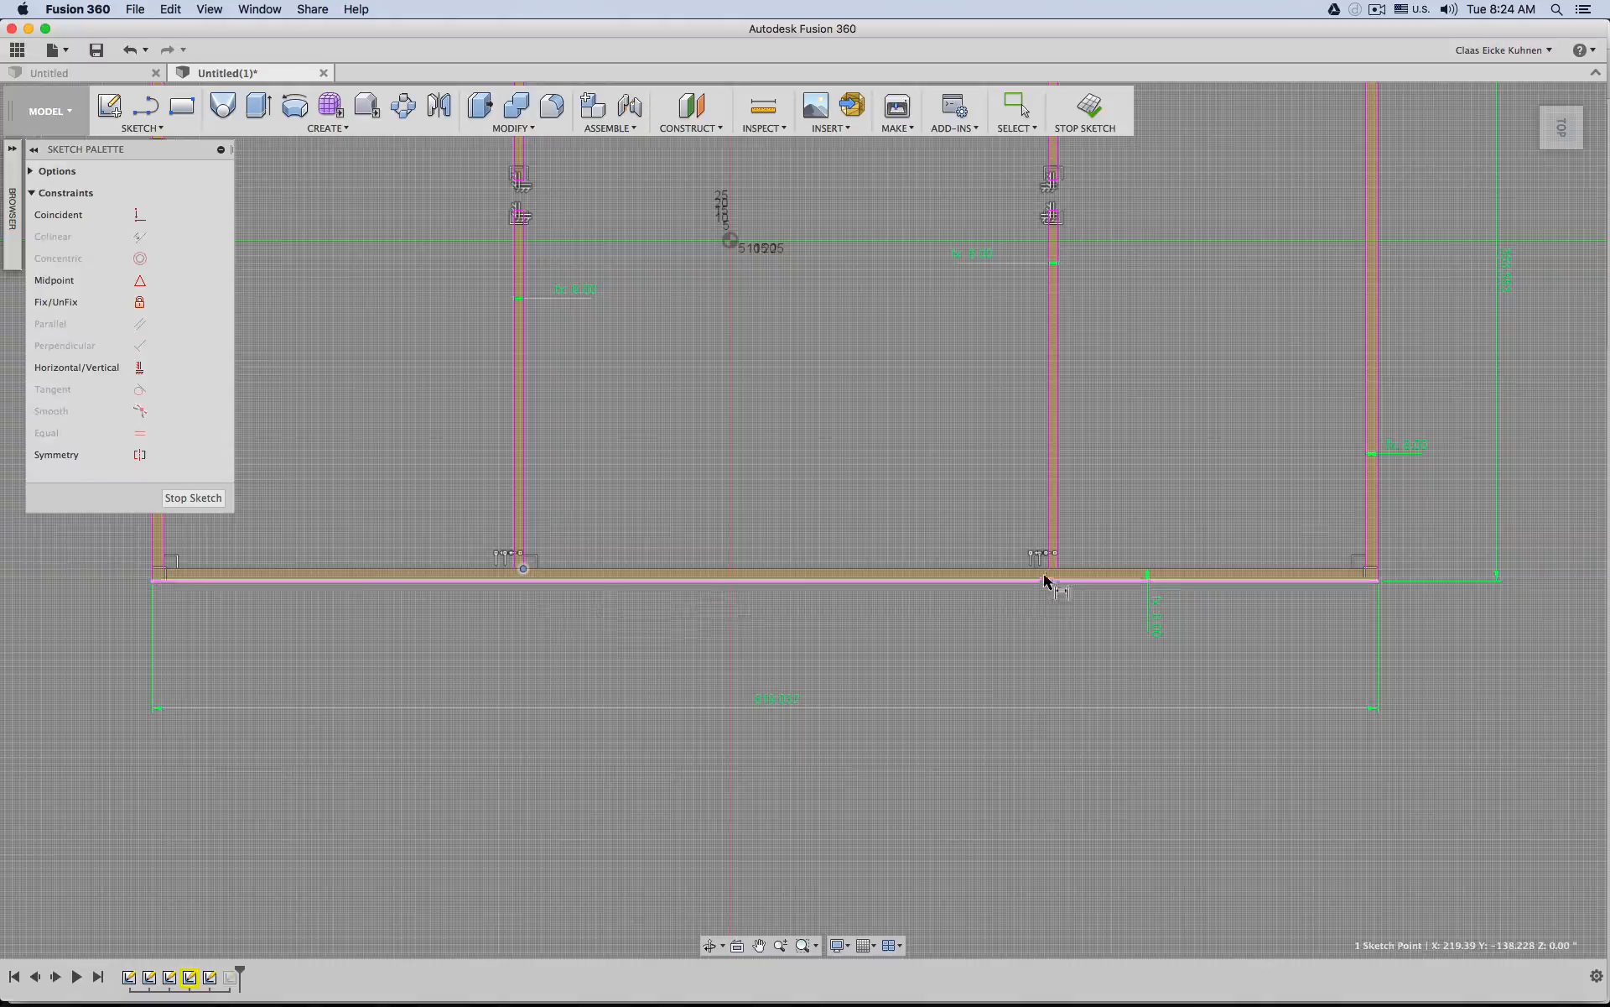
{"action": "left_click", "coordinate": [1048, 568]}
{"action": "left_click", "coordinate": [1037, 640]}
Dimension the left room's width between the outer wall's inside corner and the left partition wall.
{"action": "middle_click_drag", "start_coordinate": [352, 629], "coordinate": [690, 645]}
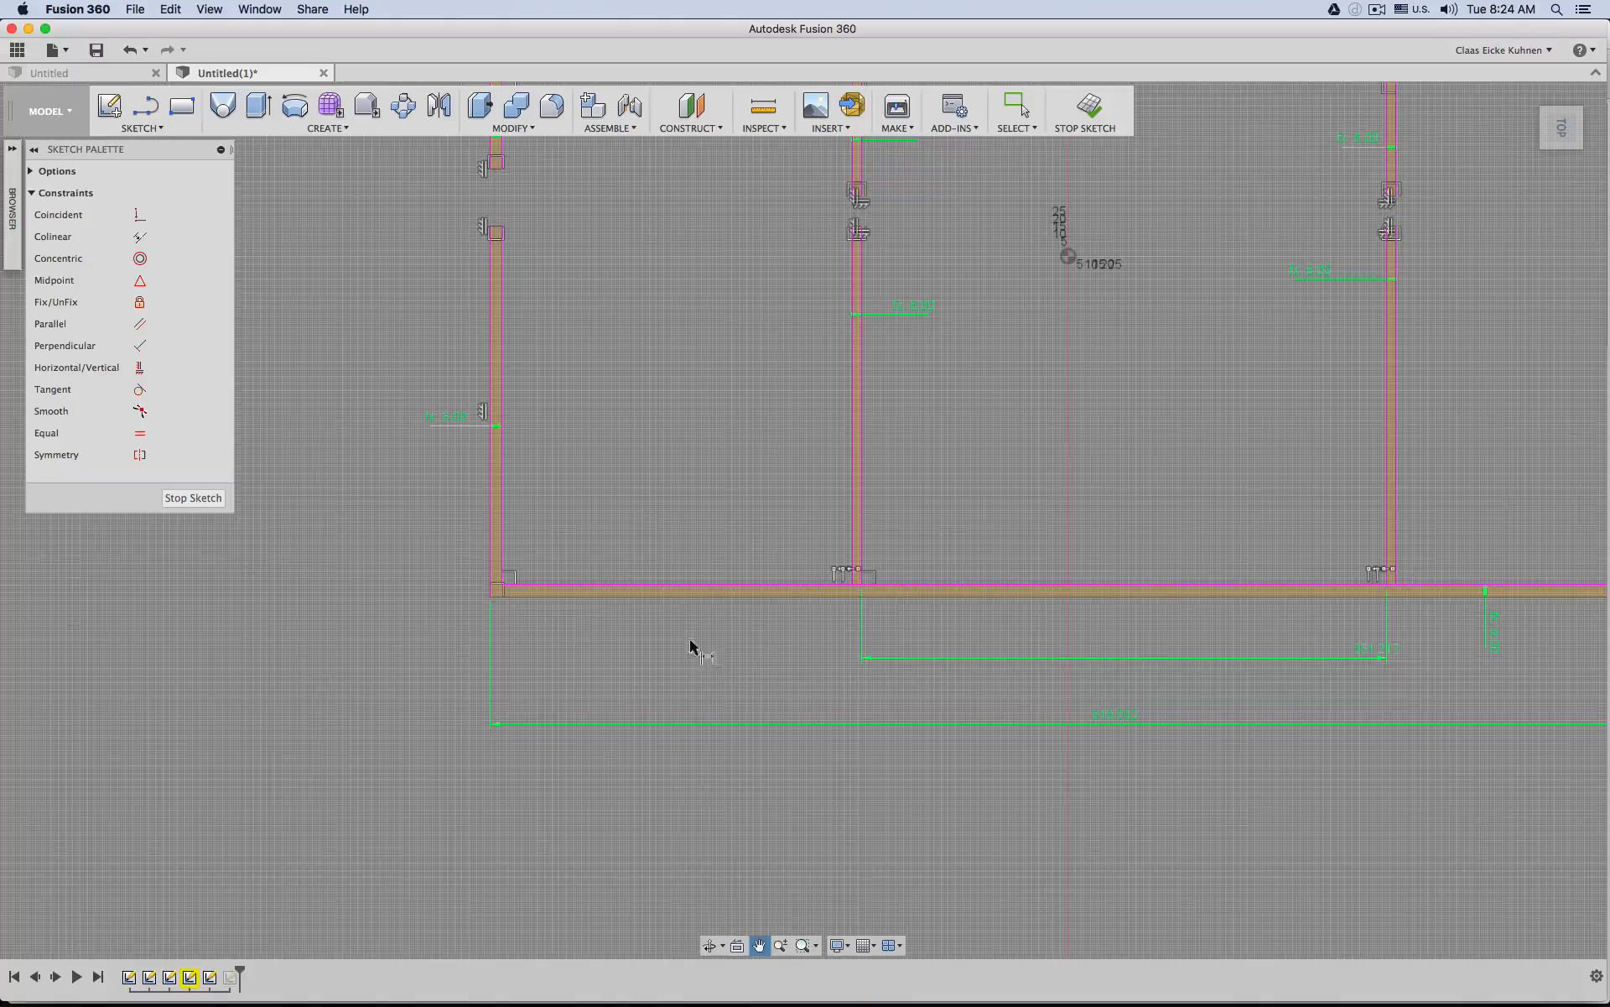
{"action": "left_click", "coordinate": [502, 585]}
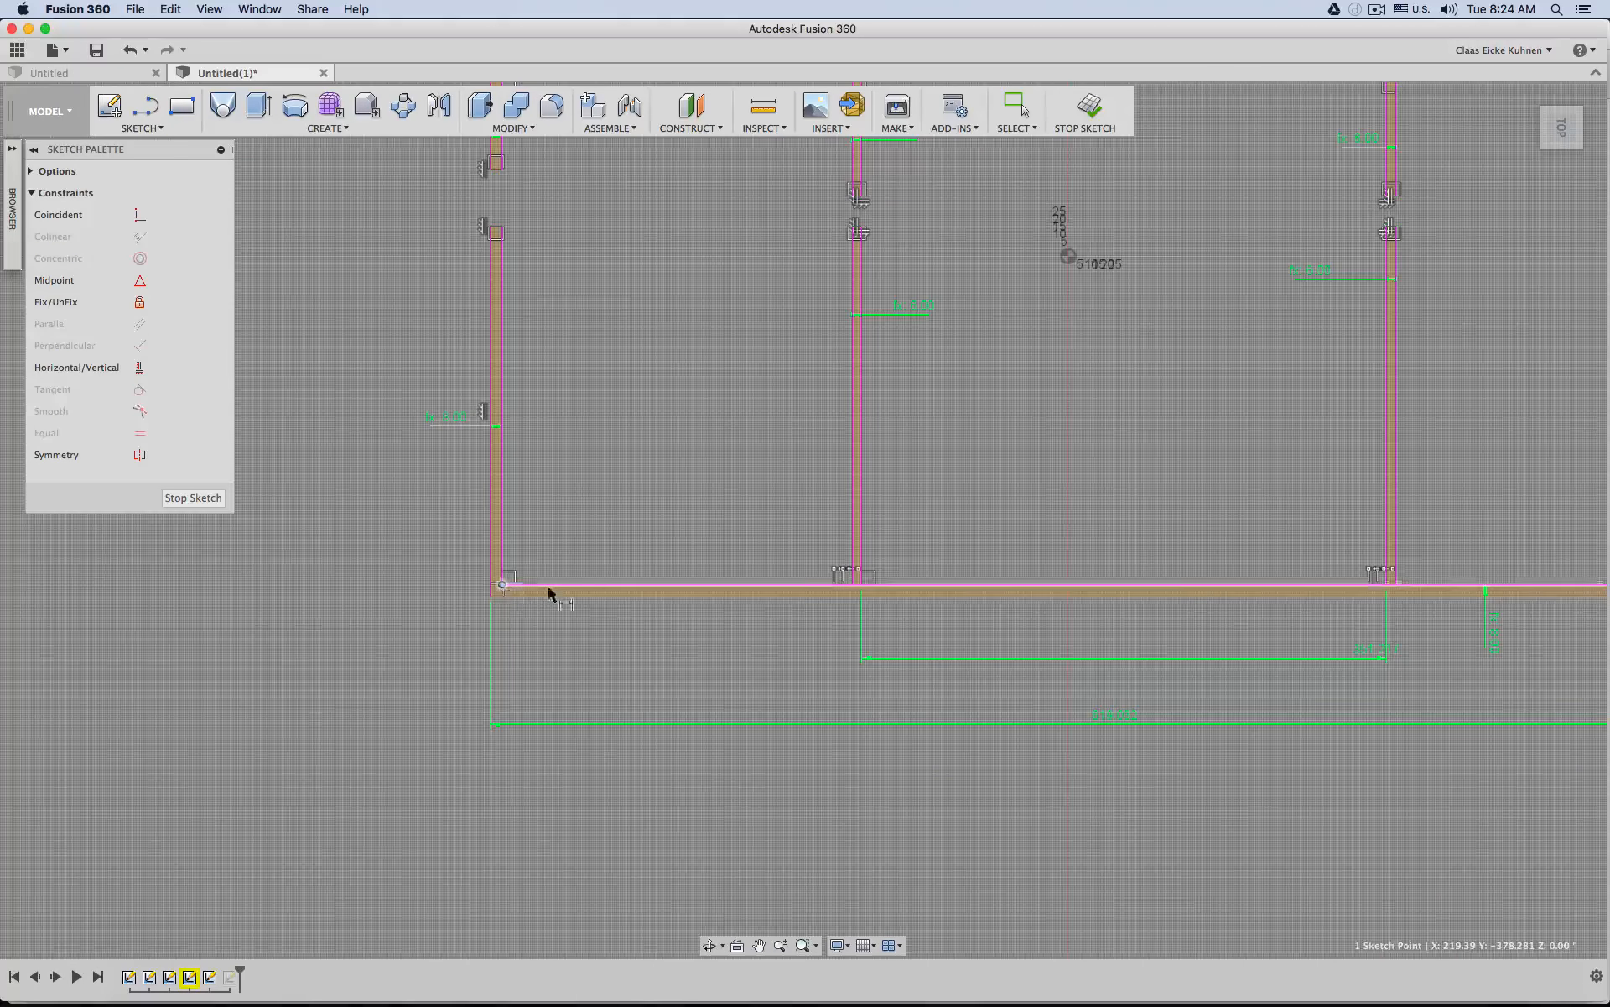
{"action": "left_click", "coordinate": [852, 584]}
{"action": "left_click", "coordinate": [755, 657]}
Dimension the right room's width from the right partition wall to the outer wall's inside corner as a driven dimension.
{"action": "middle_click_drag", "start_coordinate": [1065, 620], "coordinate": [582, 635]}
{"action": "left_click", "coordinate": [917, 597]}
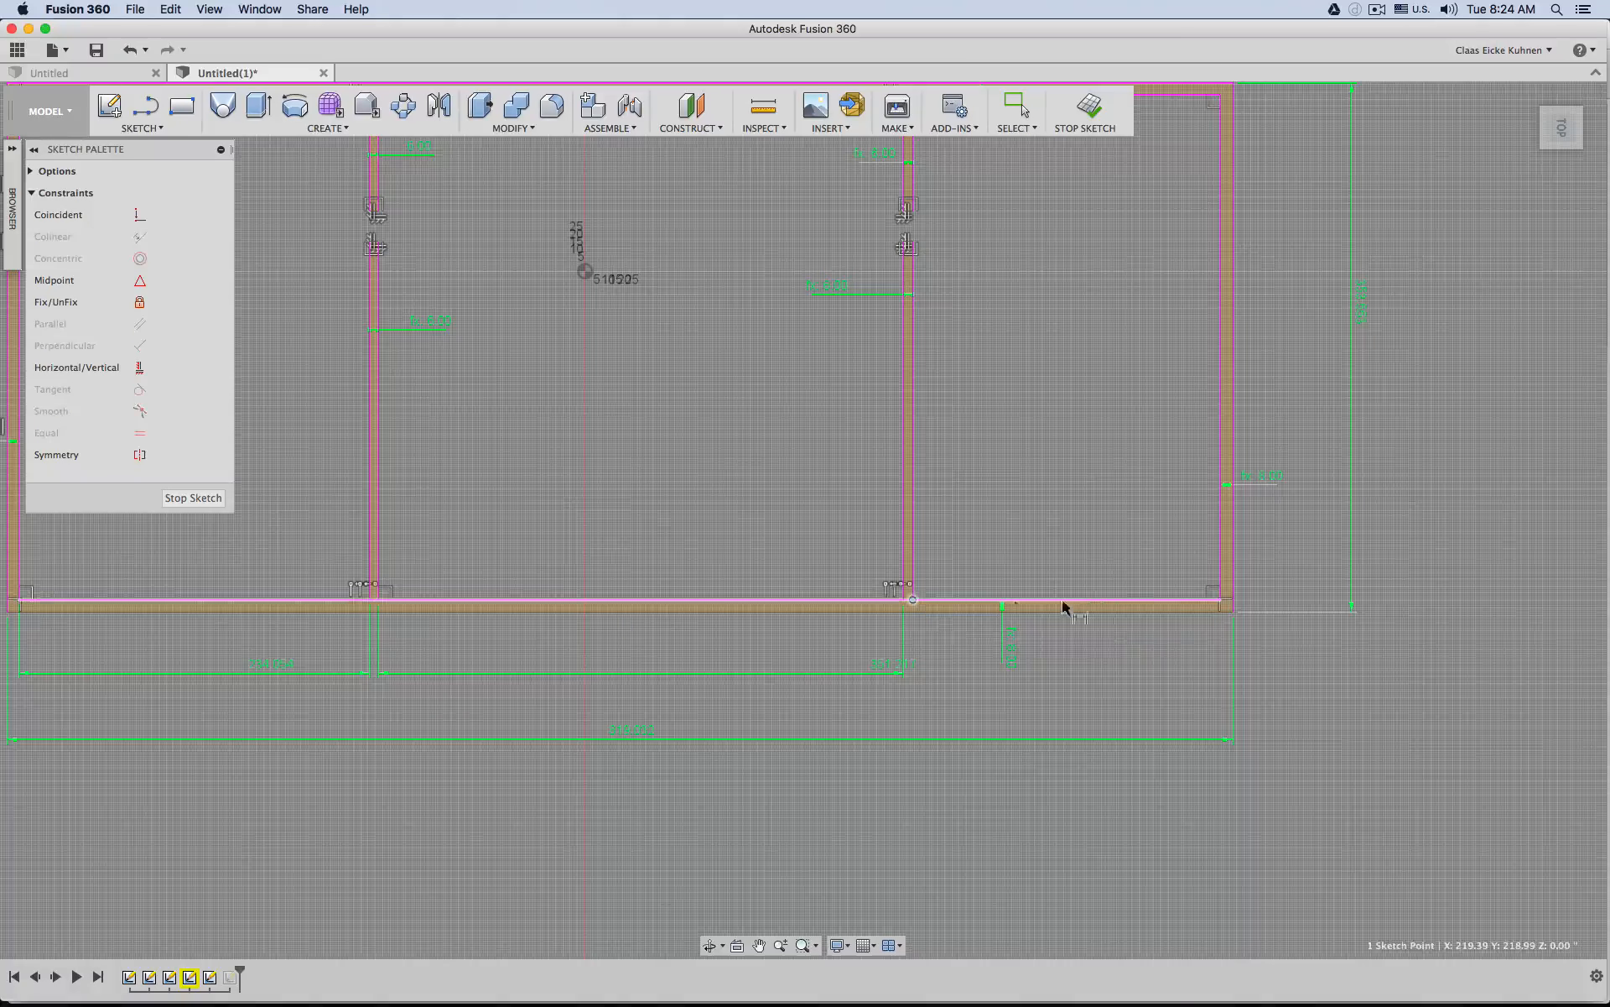
{"action": "left_click", "coordinate": [1218, 599]}
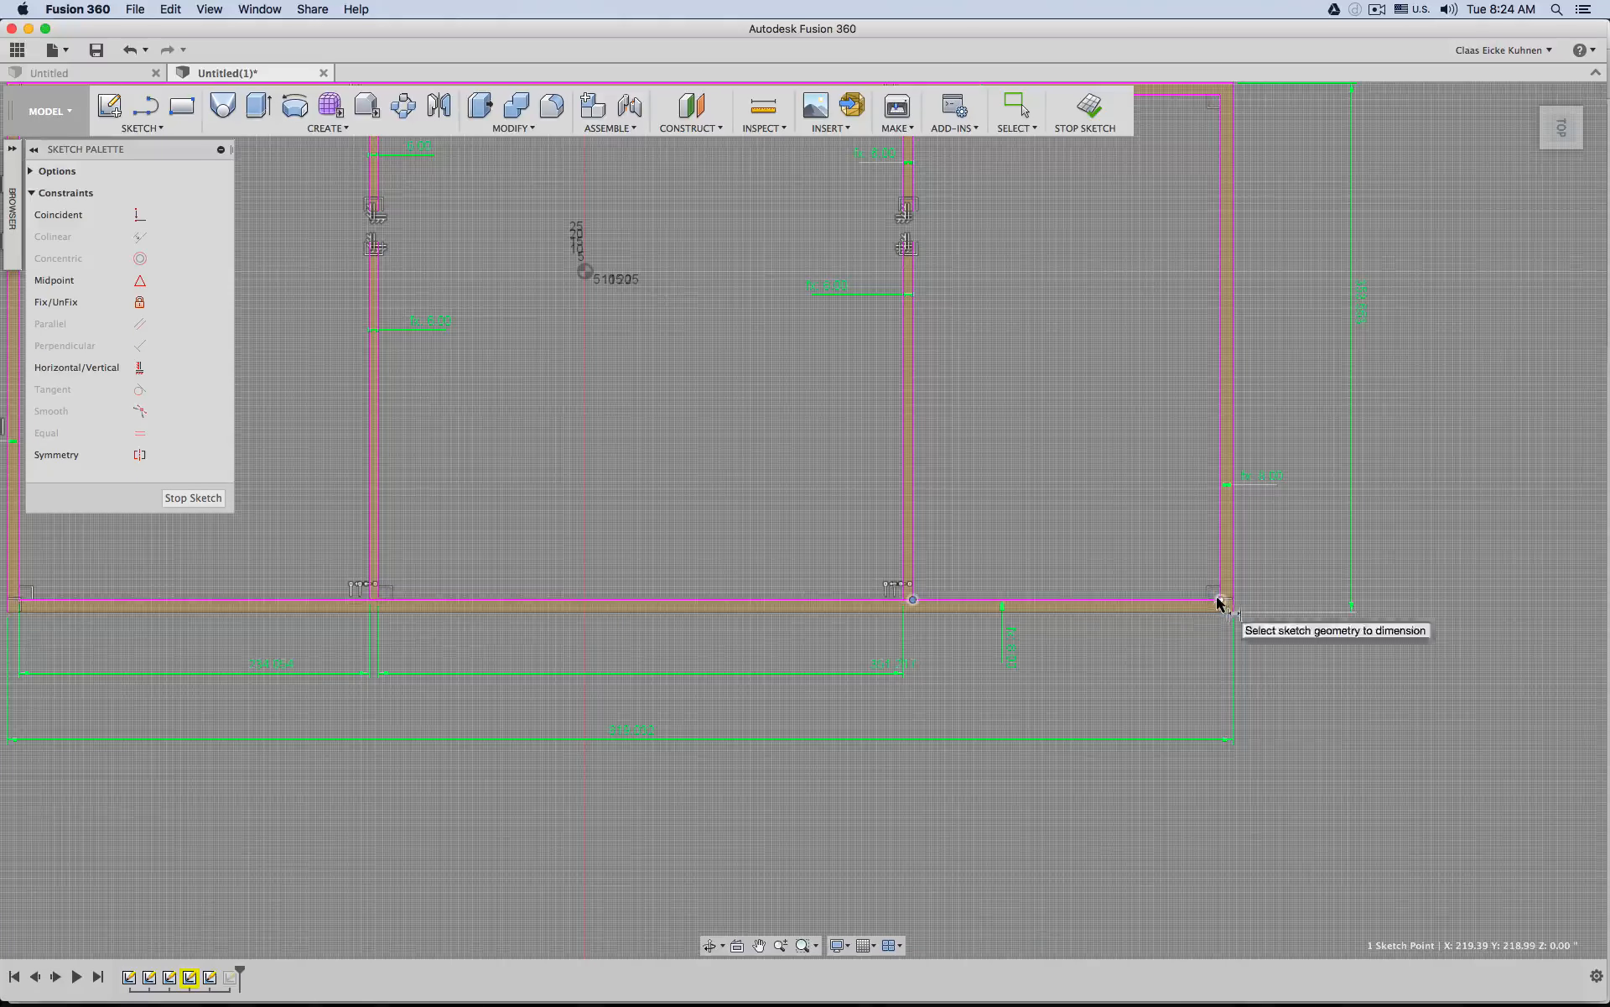
{"action": "left_click", "coordinate": [913, 664]}
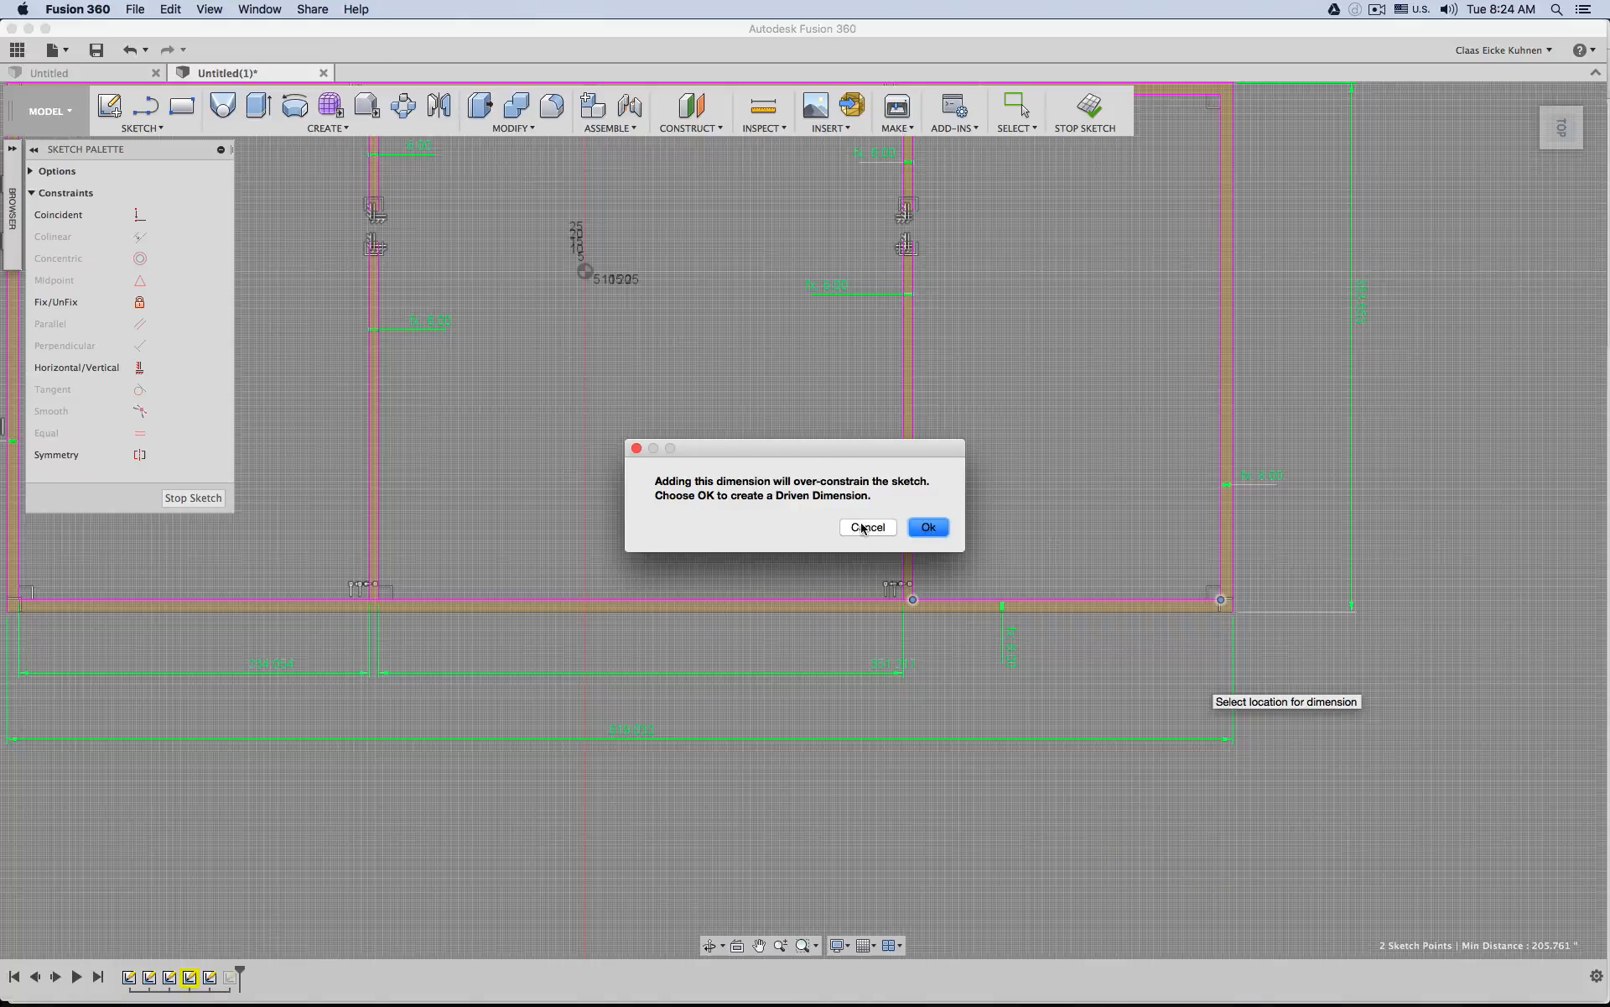
{"action": "left_click", "coordinate": [930, 526]}
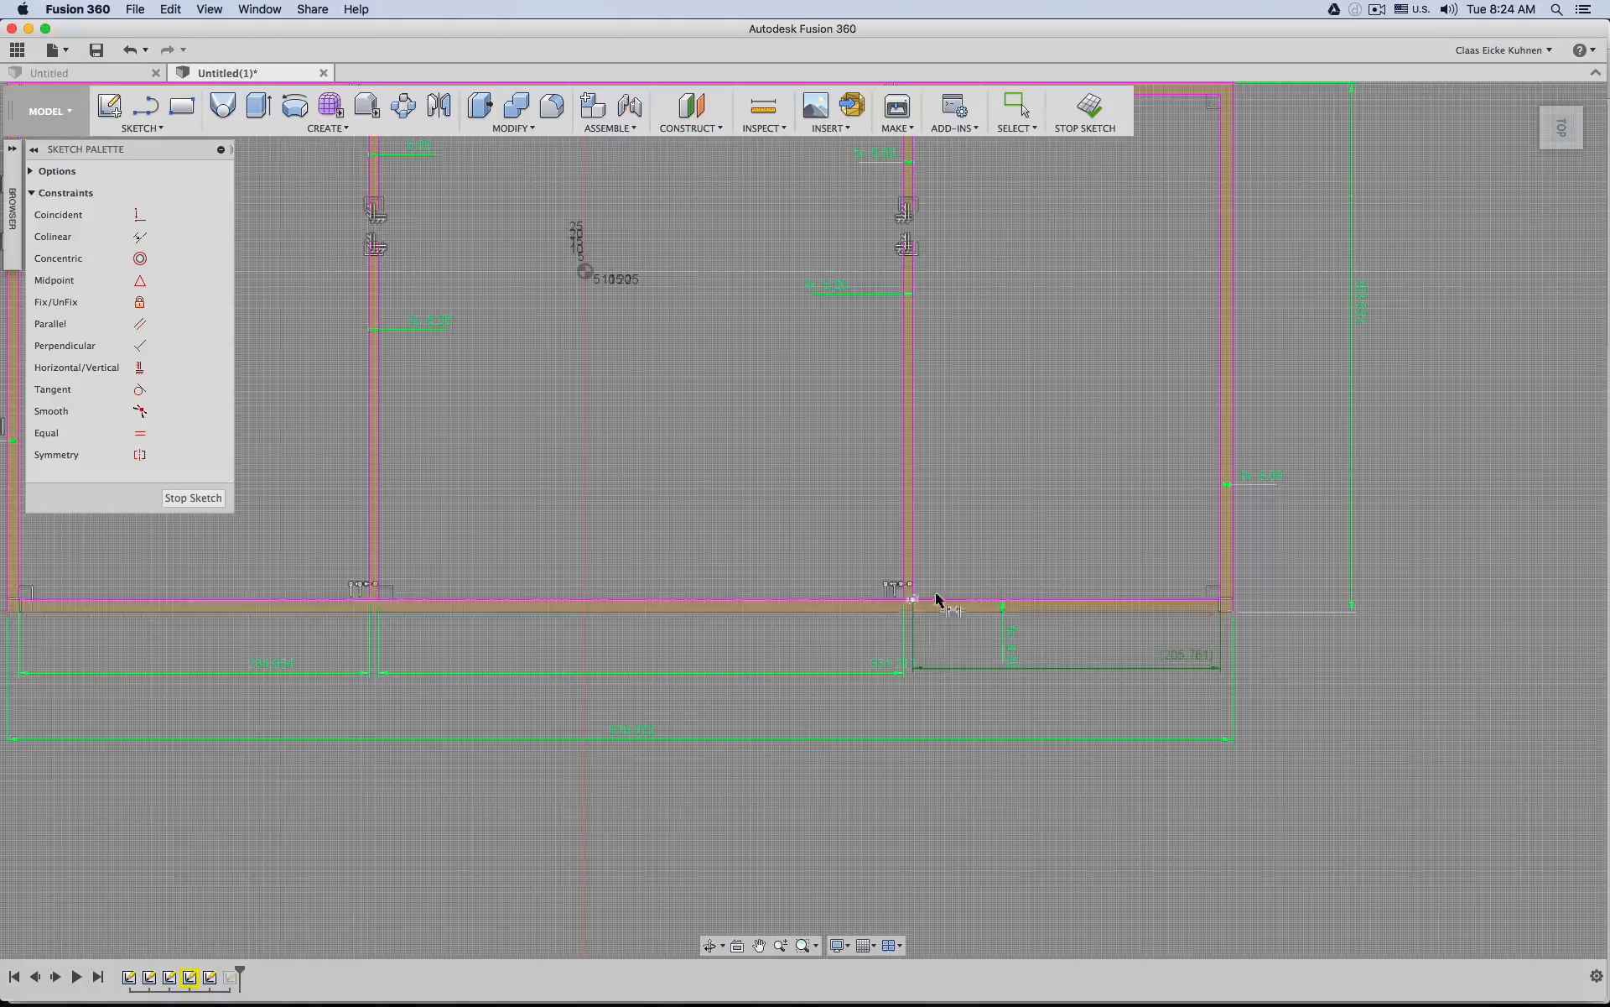
Line up the three room-width dimensions in one row below the plan, with their text centred, and end dimensioning.
{"action": "scroll", "coordinate": [884, 680], "scroll_direction": "down", "scroll_amount": 4}
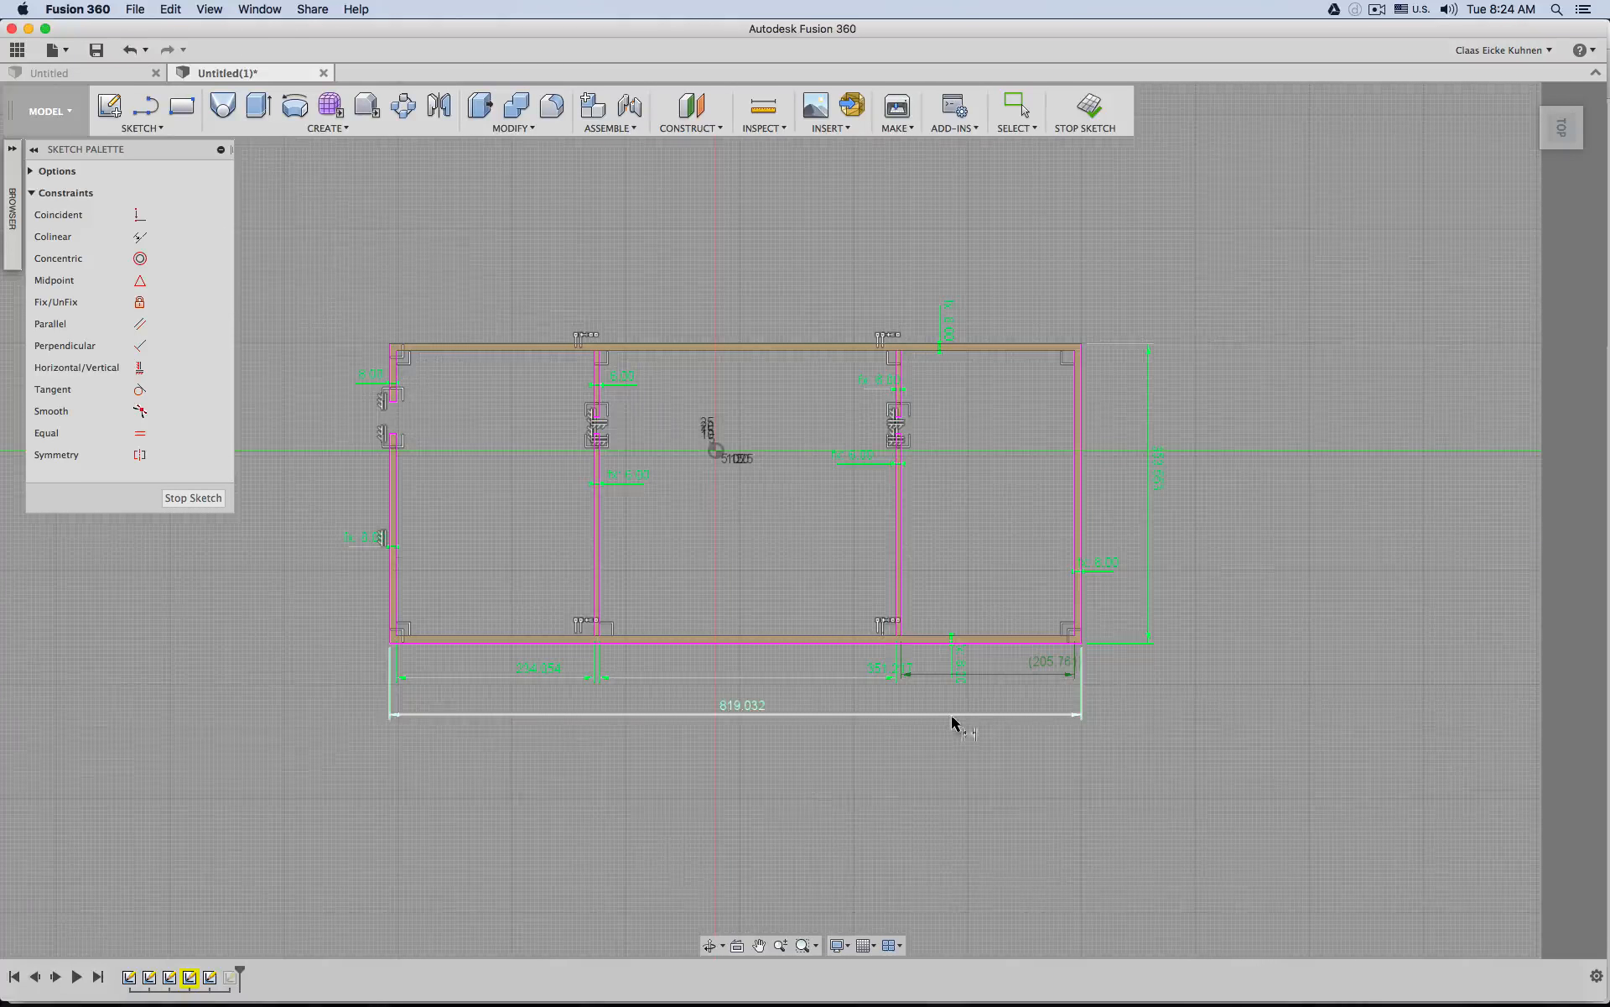
{"action": "scroll", "coordinate": [1019, 694], "scroll_direction": "up", "scroll_amount": 4}
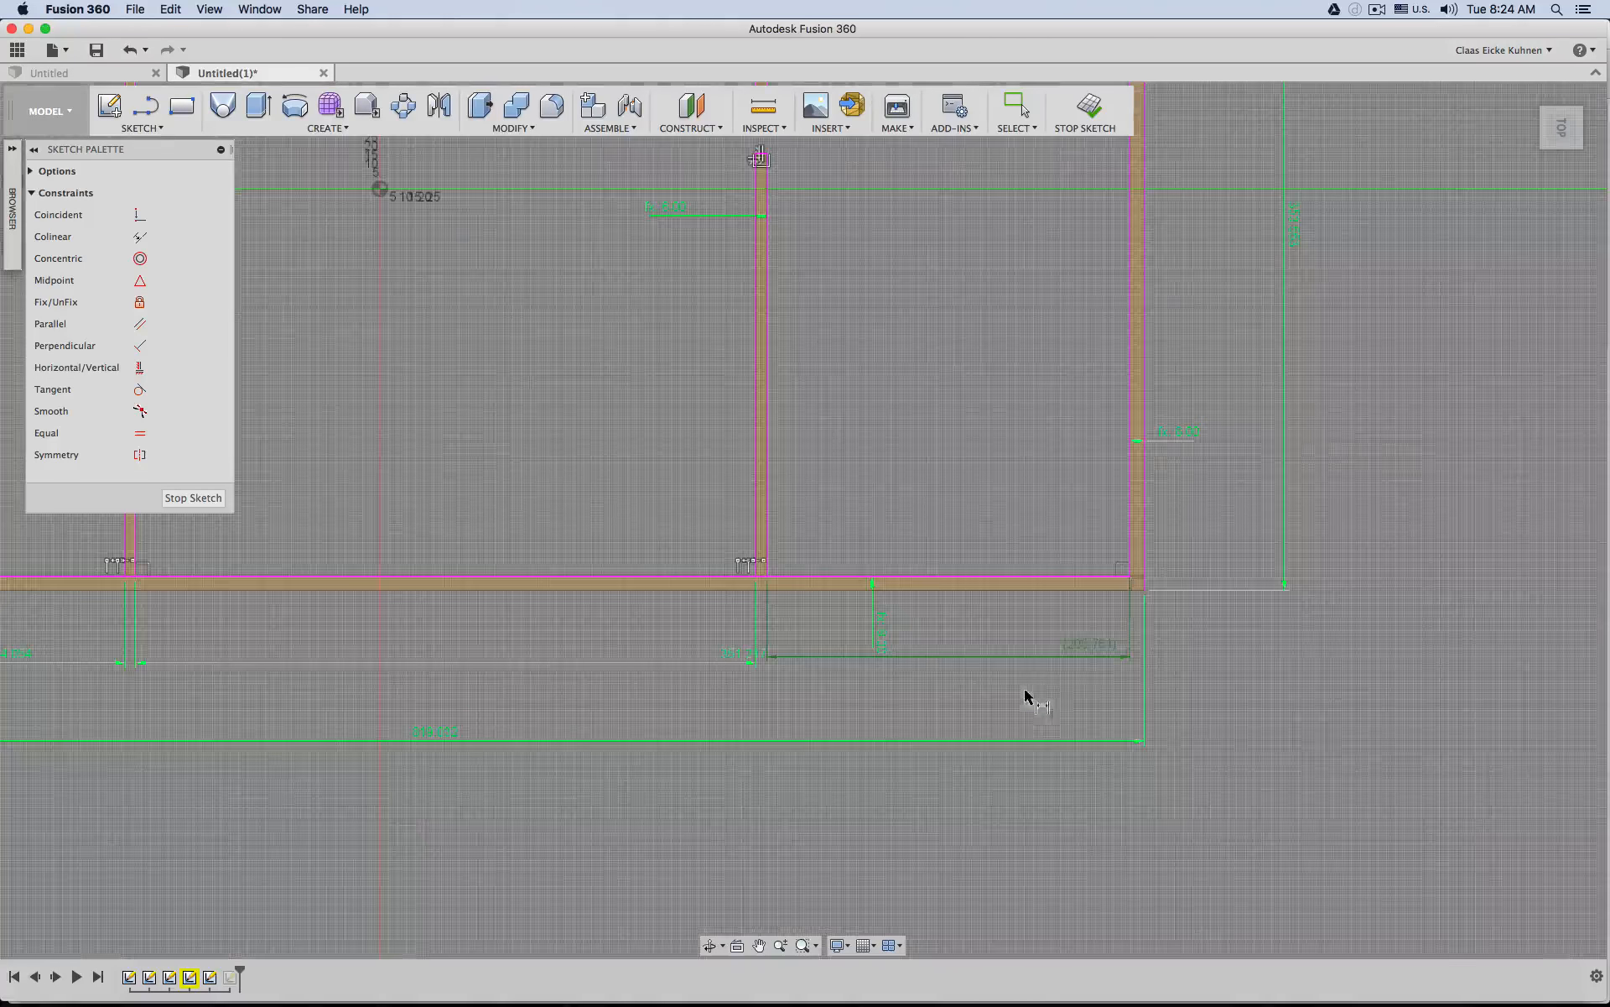
{"action": "left_click_drag", "start_coordinate": [1070, 643], "coordinate": [1006, 662]}
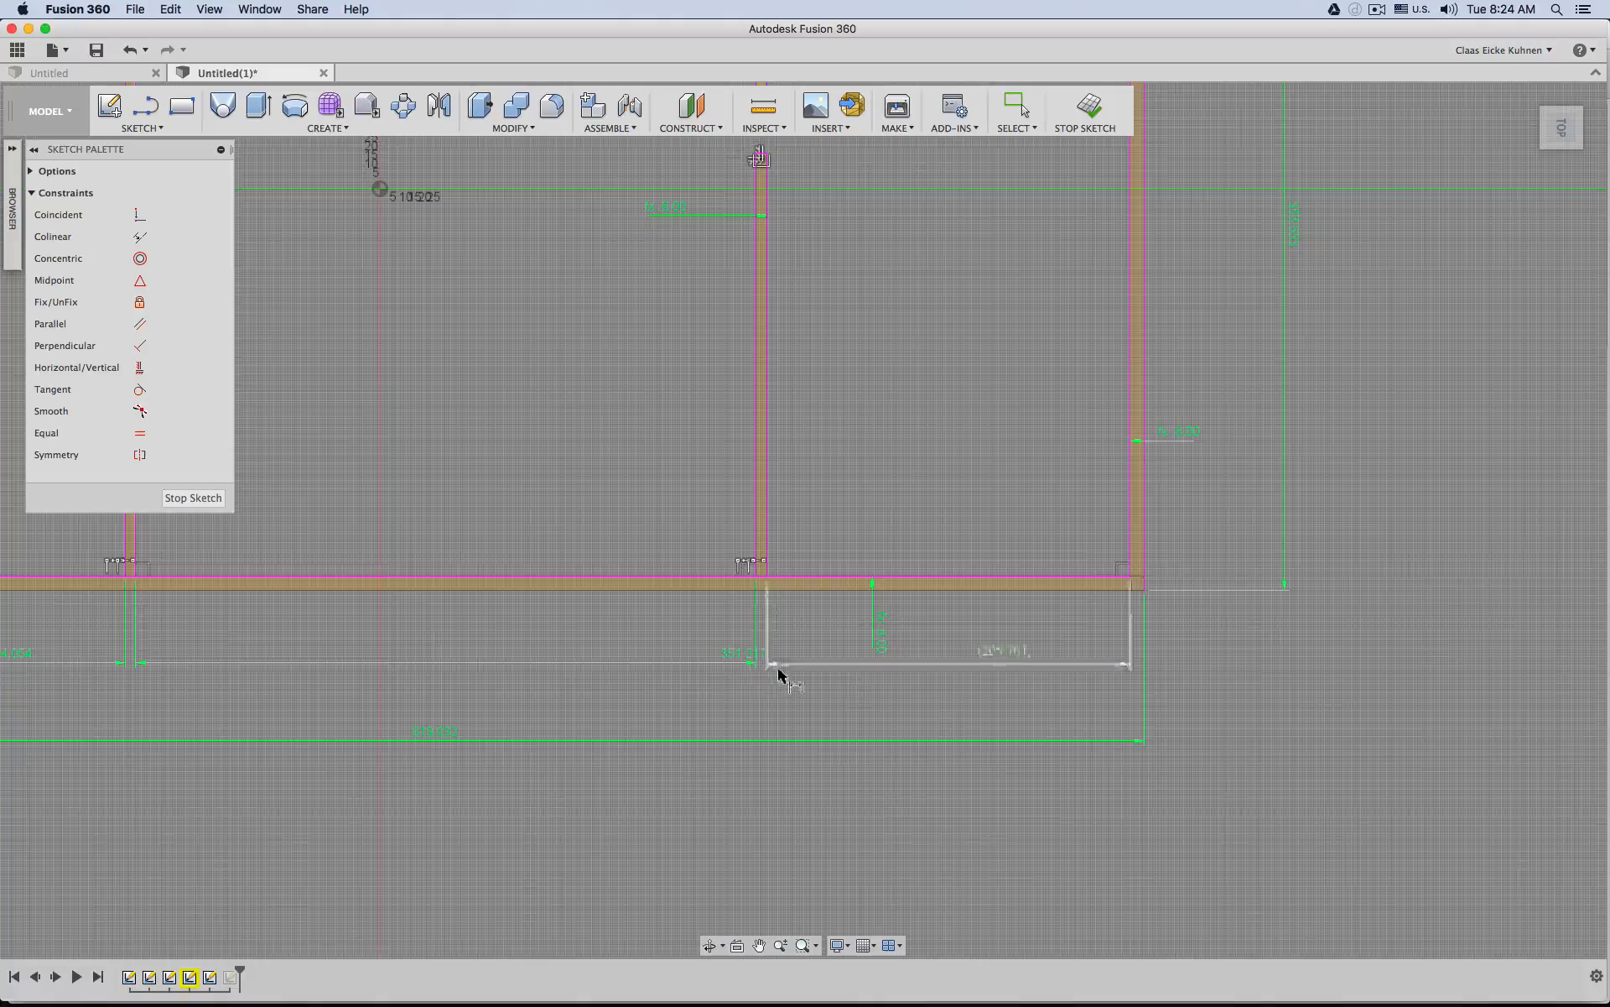
{"action": "left_click_drag", "start_coordinate": [736, 657], "coordinate": [431, 671]}
{"action": "middle_click_drag", "start_coordinate": [431, 671], "coordinate": [985, 643]}
{"action": "left_click_drag", "start_coordinate": [506, 650], "coordinate": [445, 670]}
{"action": "scroll", "coordinate": [907, 690], "scroll_direction": "down", "scroll_amount": 1}
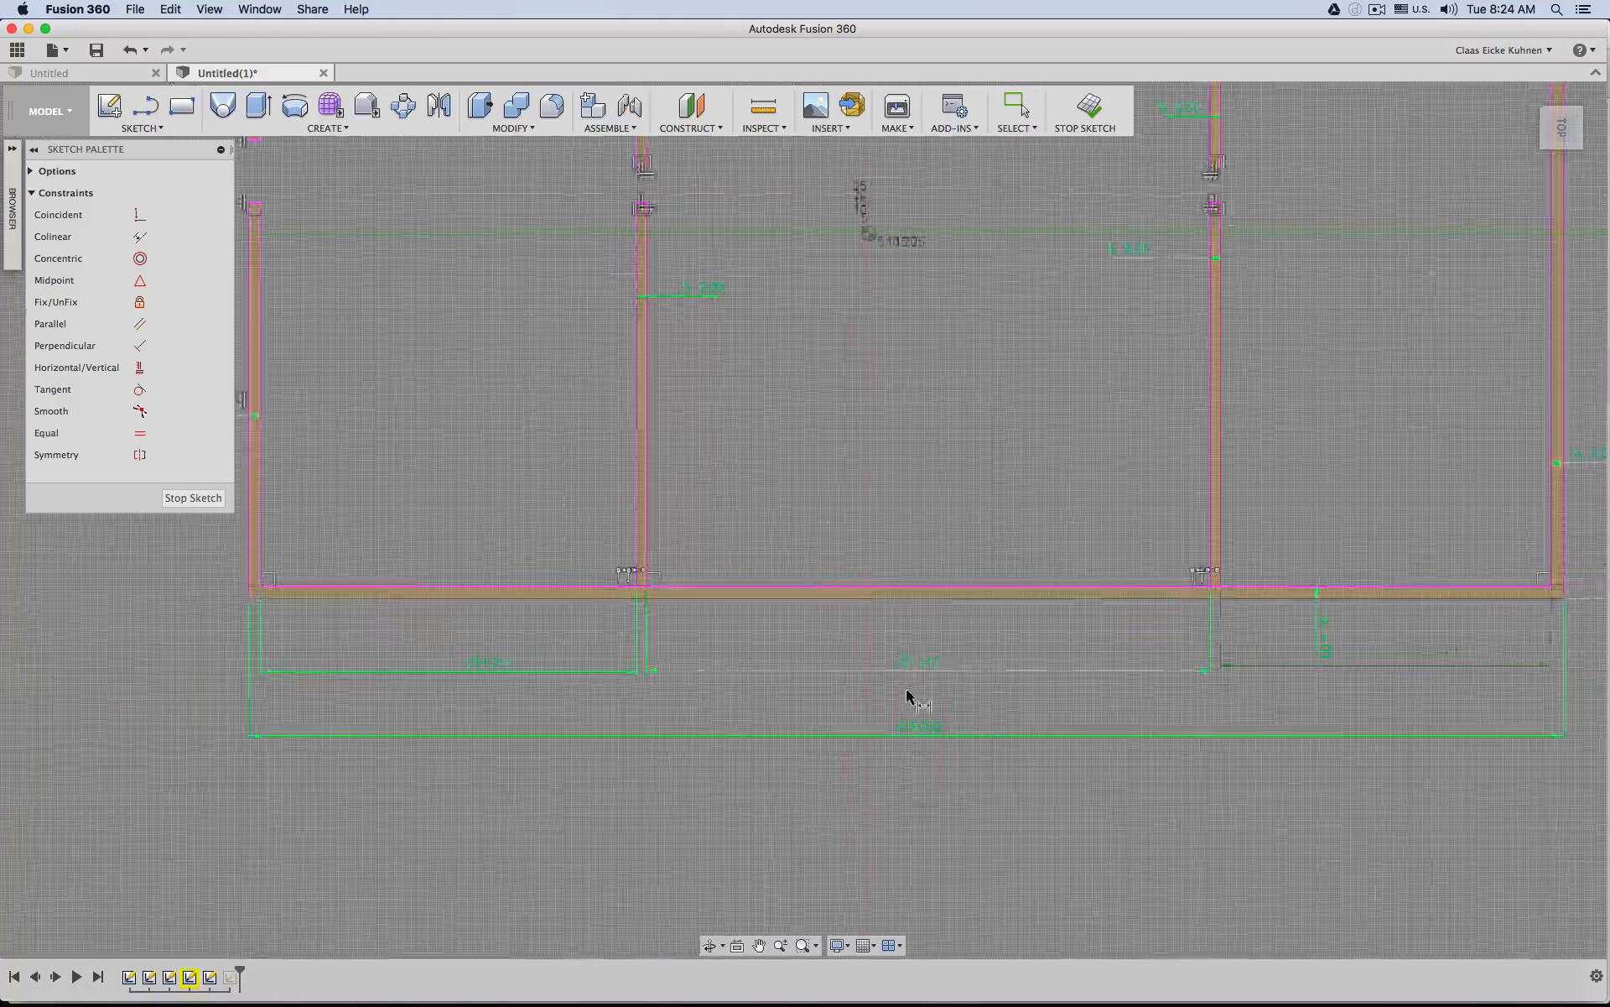
{"action": "scroll", "coordinate": [906, 696], "scroll_direction": "down", "scroll_amount": 2}
{"action": "key", "text": "Escape"}
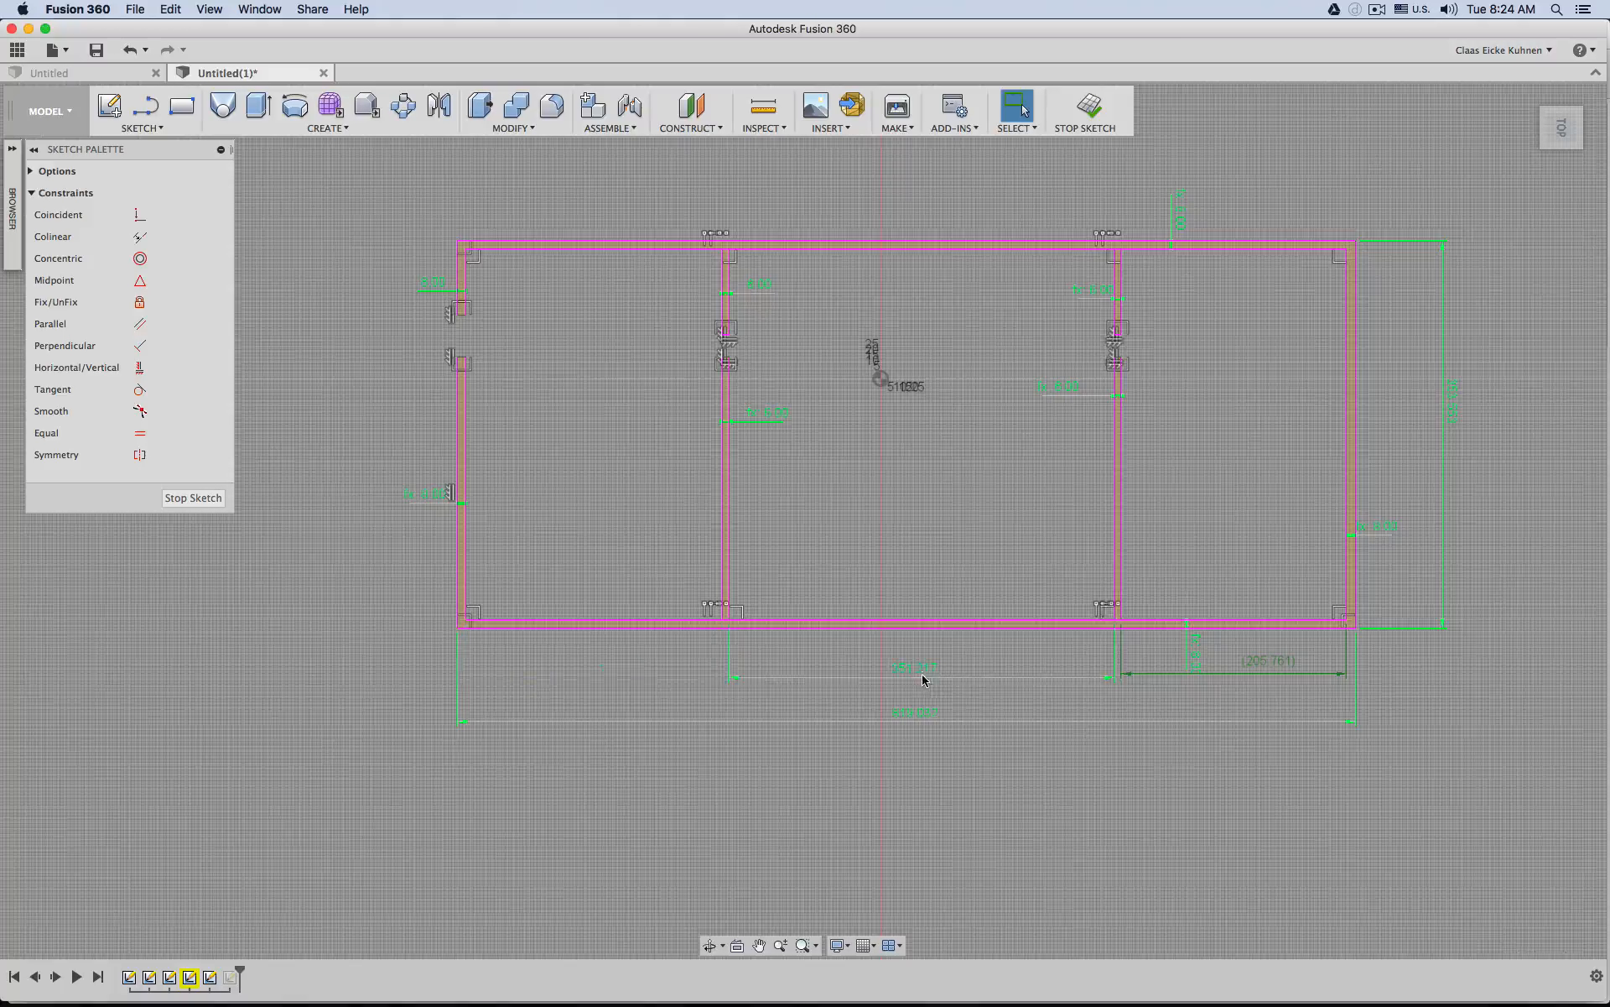
Delete the room-width dimensions below the floor plan.
{"action": "left_click", "coordinate": [1267, 672]}
{"action": "key", "text": "Delete"}
{"action": "left_click", "coordinate": [914, 674]}
{"action": "key", "text": "Delete"}
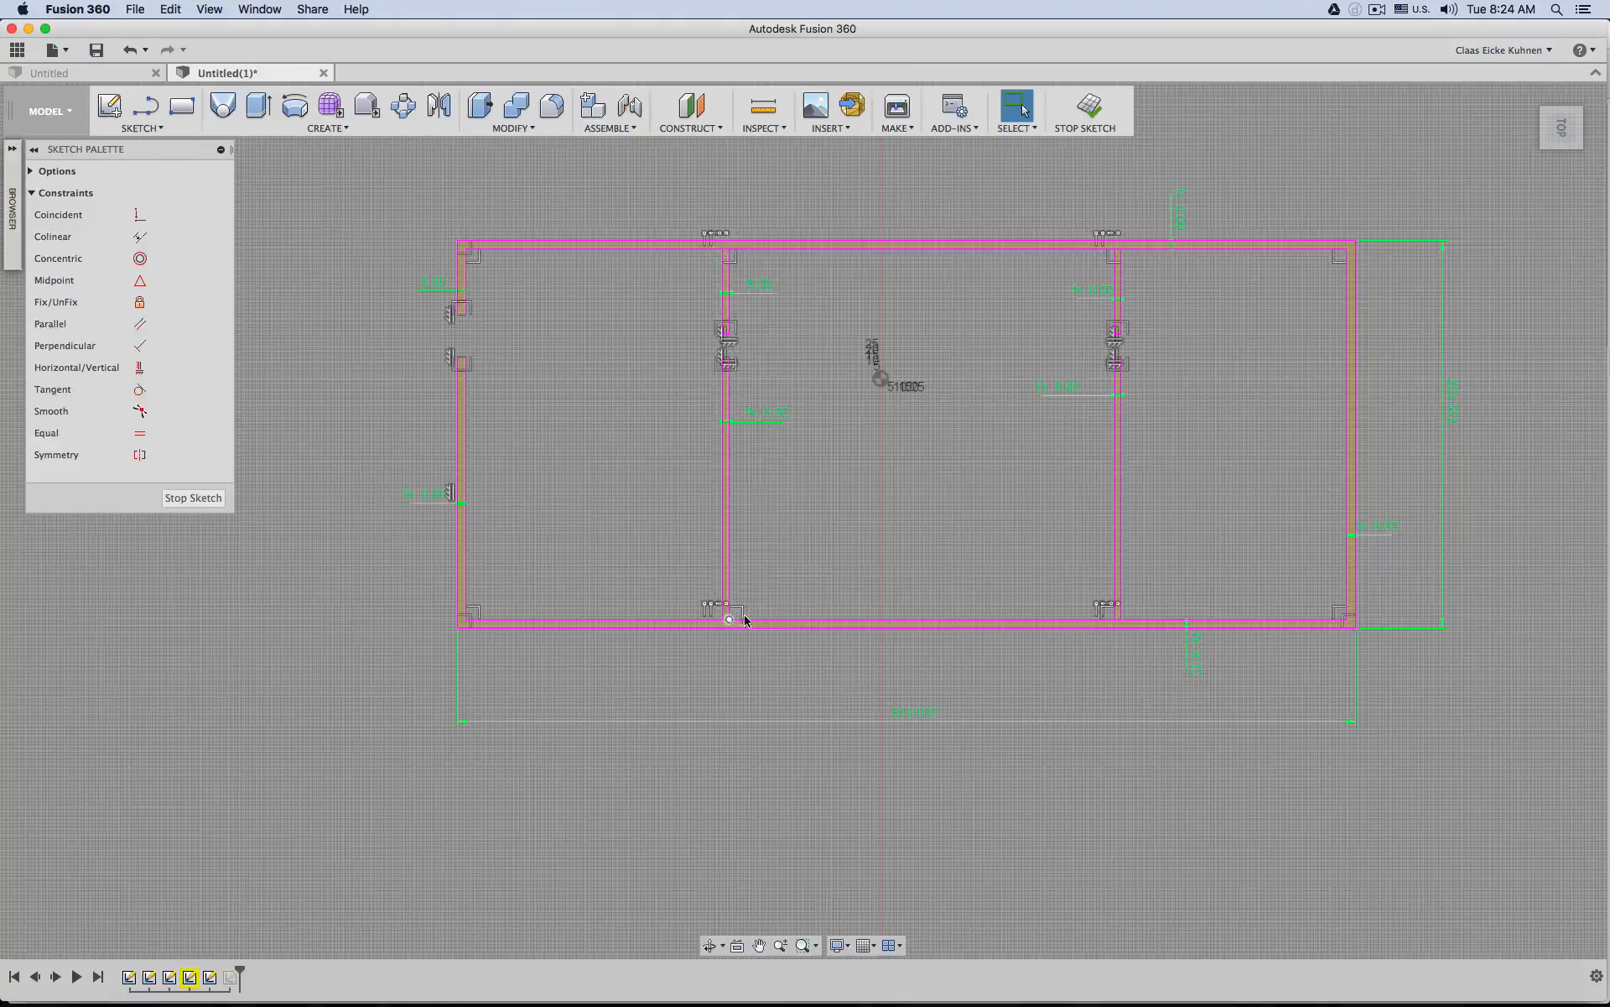
Undo a first trial shift of the left partition wall and move the wall slightly toward the middle of the plan.
{"action": "left_click_drag", "start_coordinate": [730, 619], "coordinate": [789, 619]}
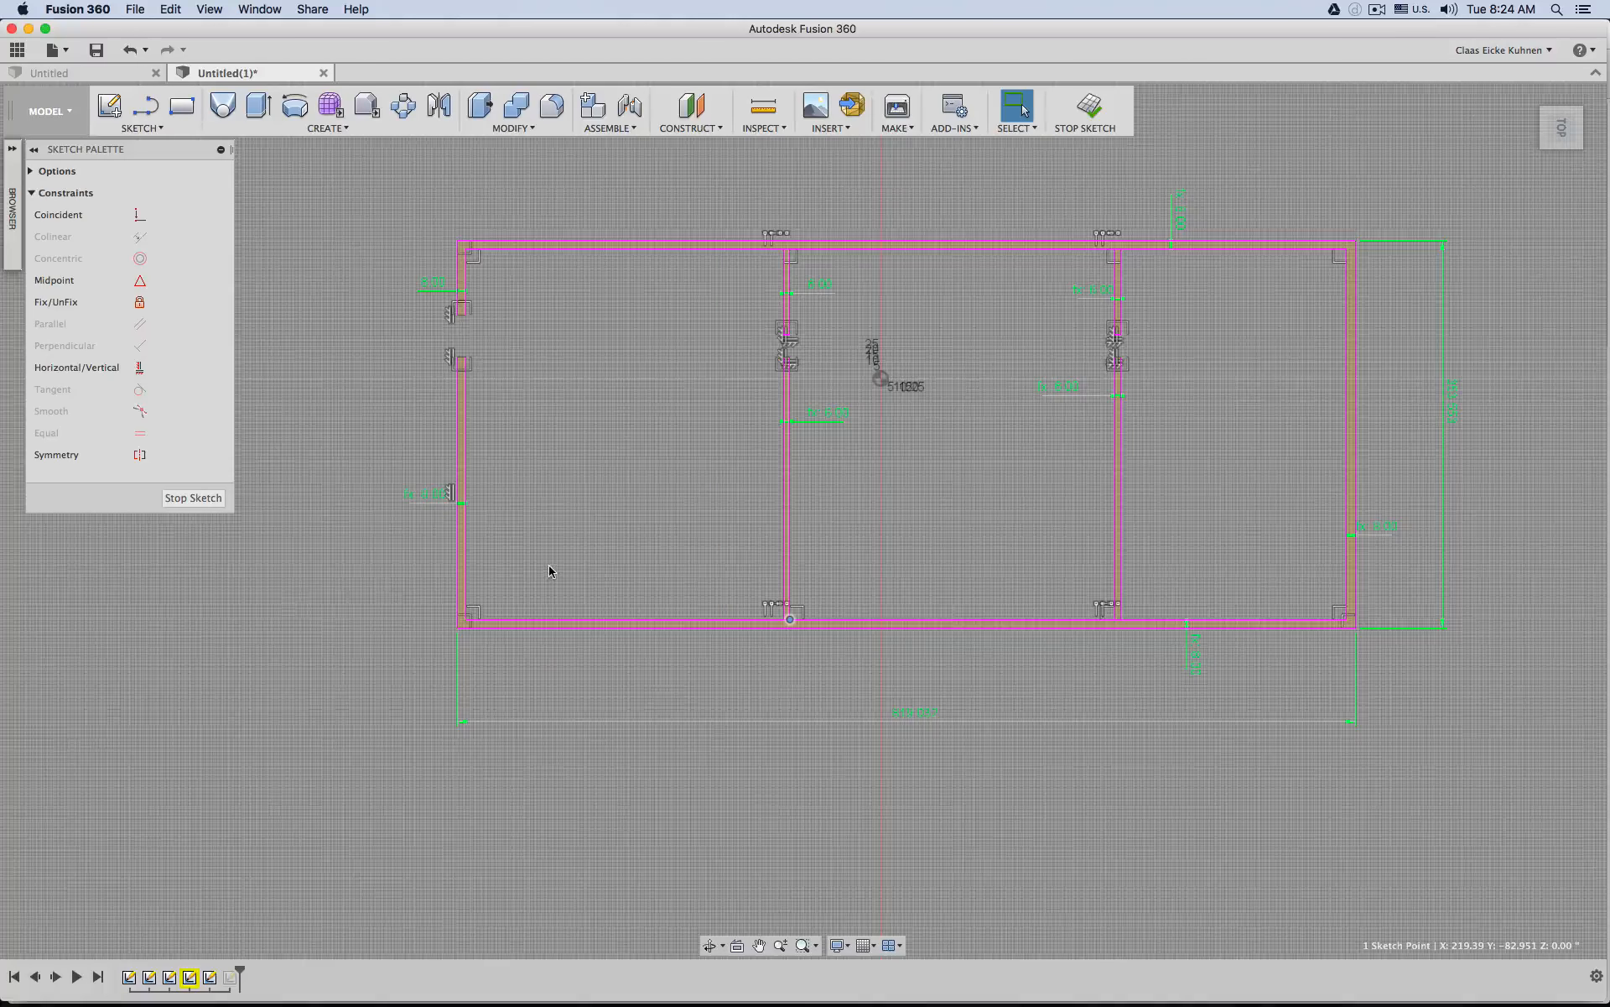
{"action": "key", "text": "super+z"}
{"action": "scroll", "coordinate": [704, 634], "scroll_direction": "up", "scroll_amount": 6}
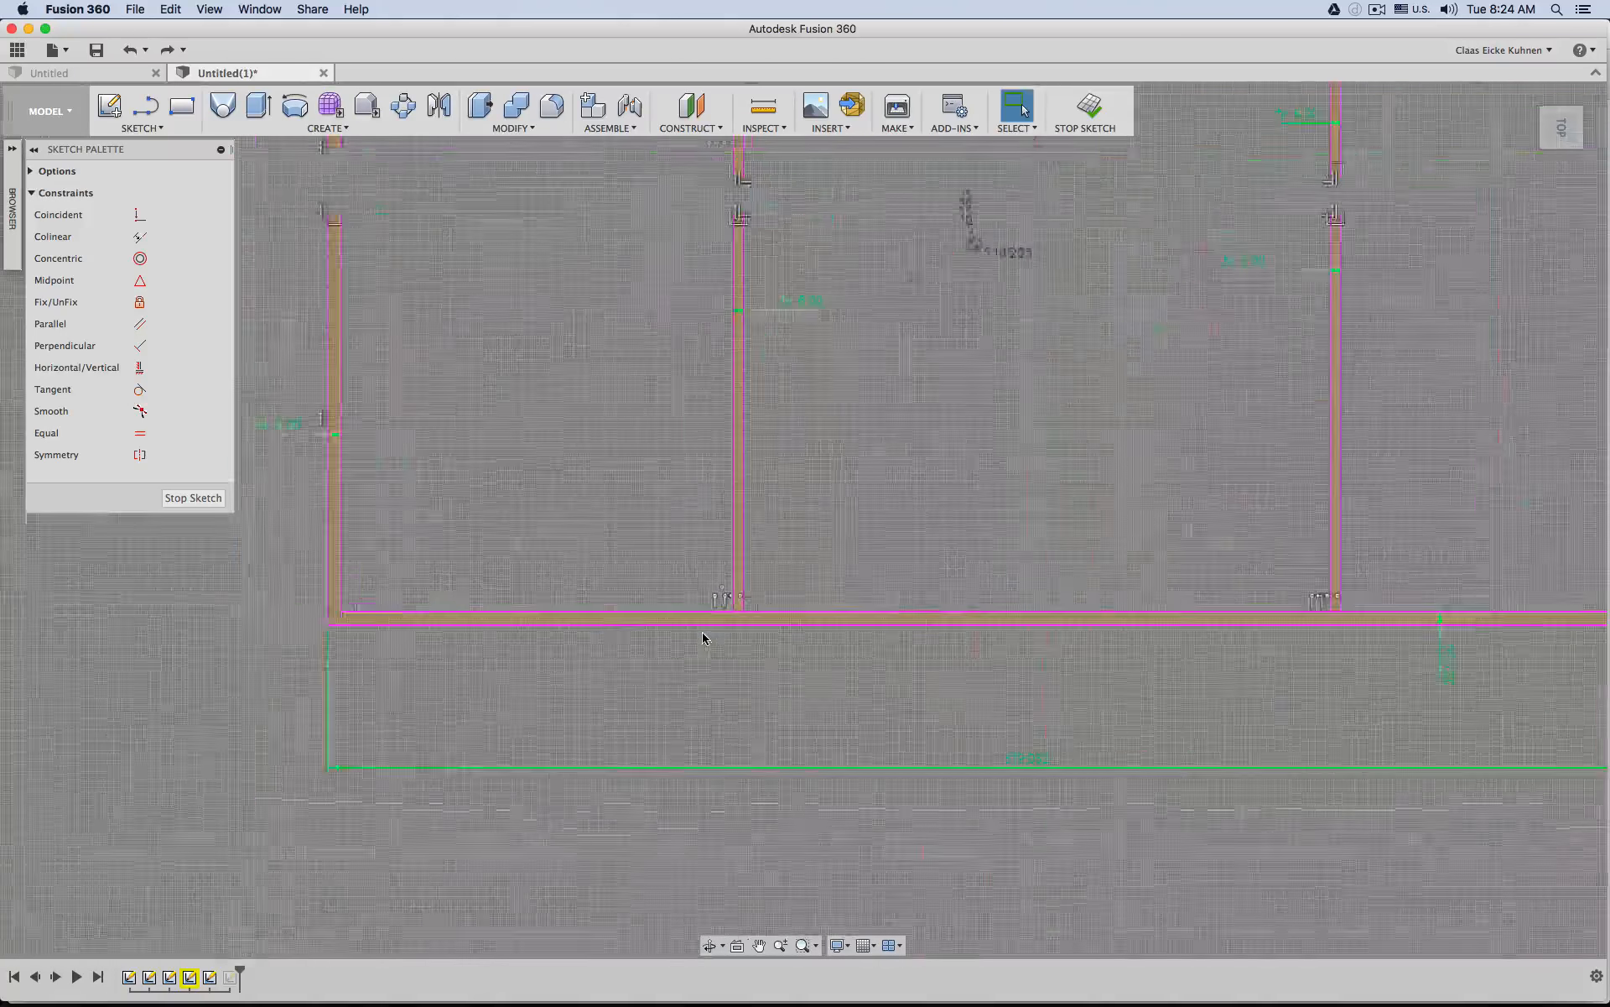
{"action": "scroll", "coordinate": [744, 579], "scroll_direction": "up", "scroll_amount": 4}
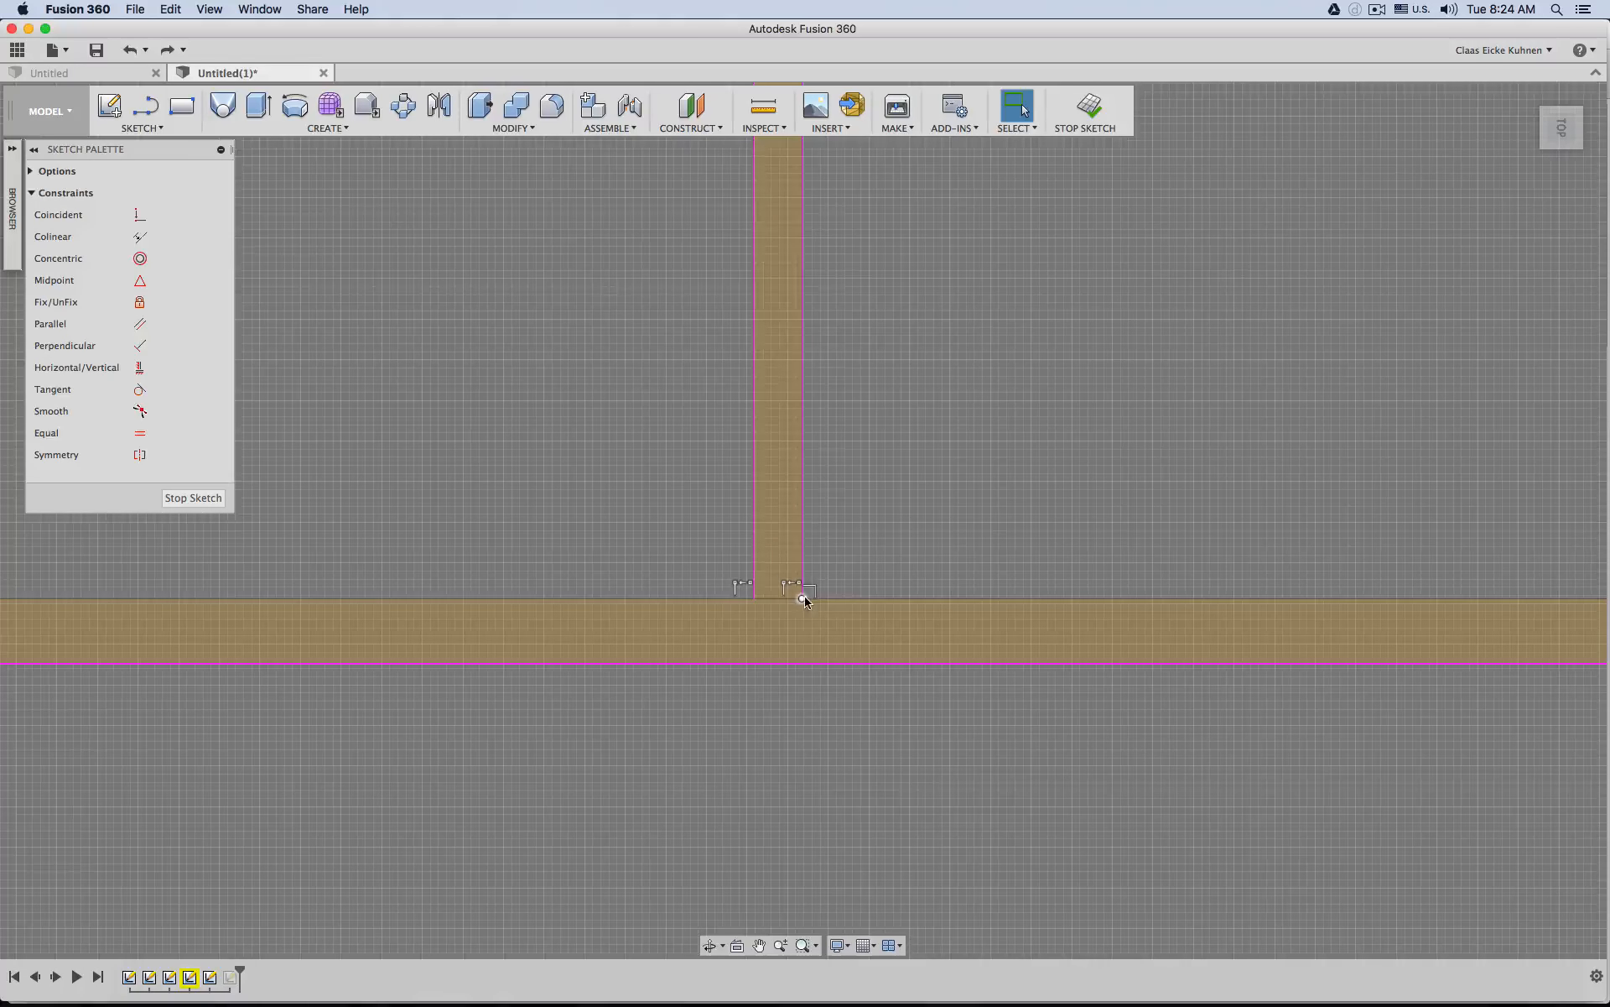
{"action": "left_click_drag", "start_coordinate": [803, 597], "coordinate": [852, 596]}
{"action": "scroll", "coordinate": [968, 536], "scroll_direction": "down", "scroll_amount": 4}
{"action": "scroll", "coordinate": [956, 545], "scroll_direction": "down", "scroll_amount": 6}
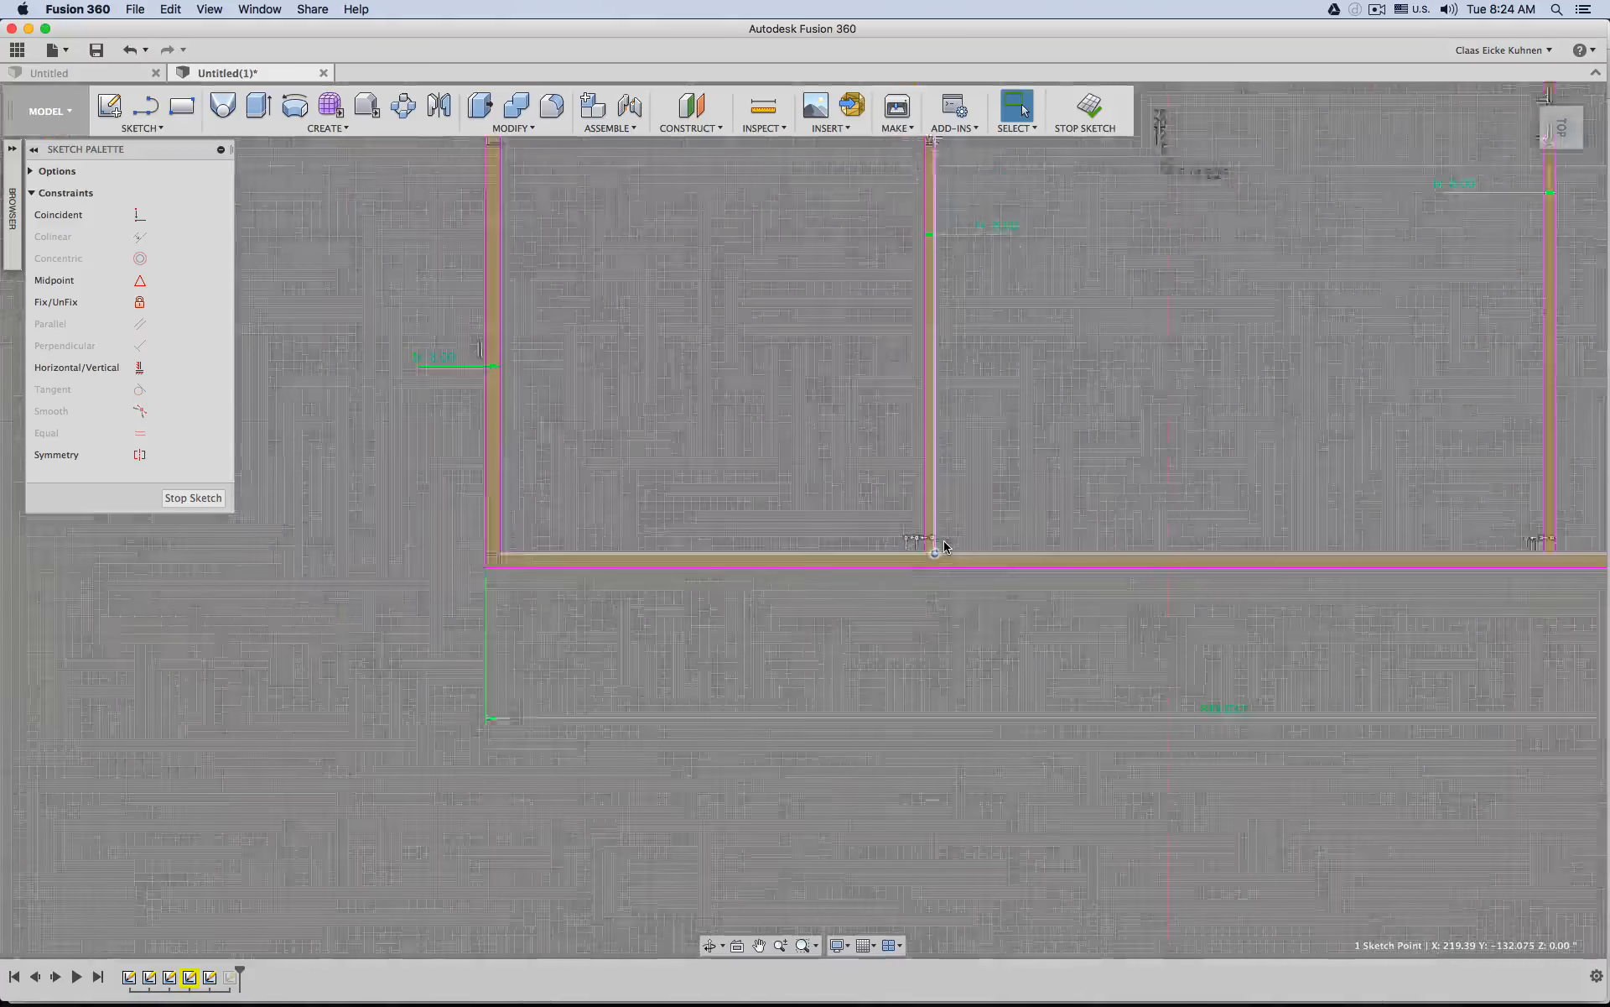
Inspect the wall ends and constraints at the left partition's doorway and the surrounding floor plan.
{"action": "middle_click_drag", "start_coordinate": [994, 461], "coordinate": [1002, 684]}
{"action": "scroll", "coordinate": [966, 466], "scroll_direction": "up", "scroll_amount": 6}
{"action": "scroll", "coordinate": [968, 467], "scroll_direction": "up", "scroll_amount": 3}
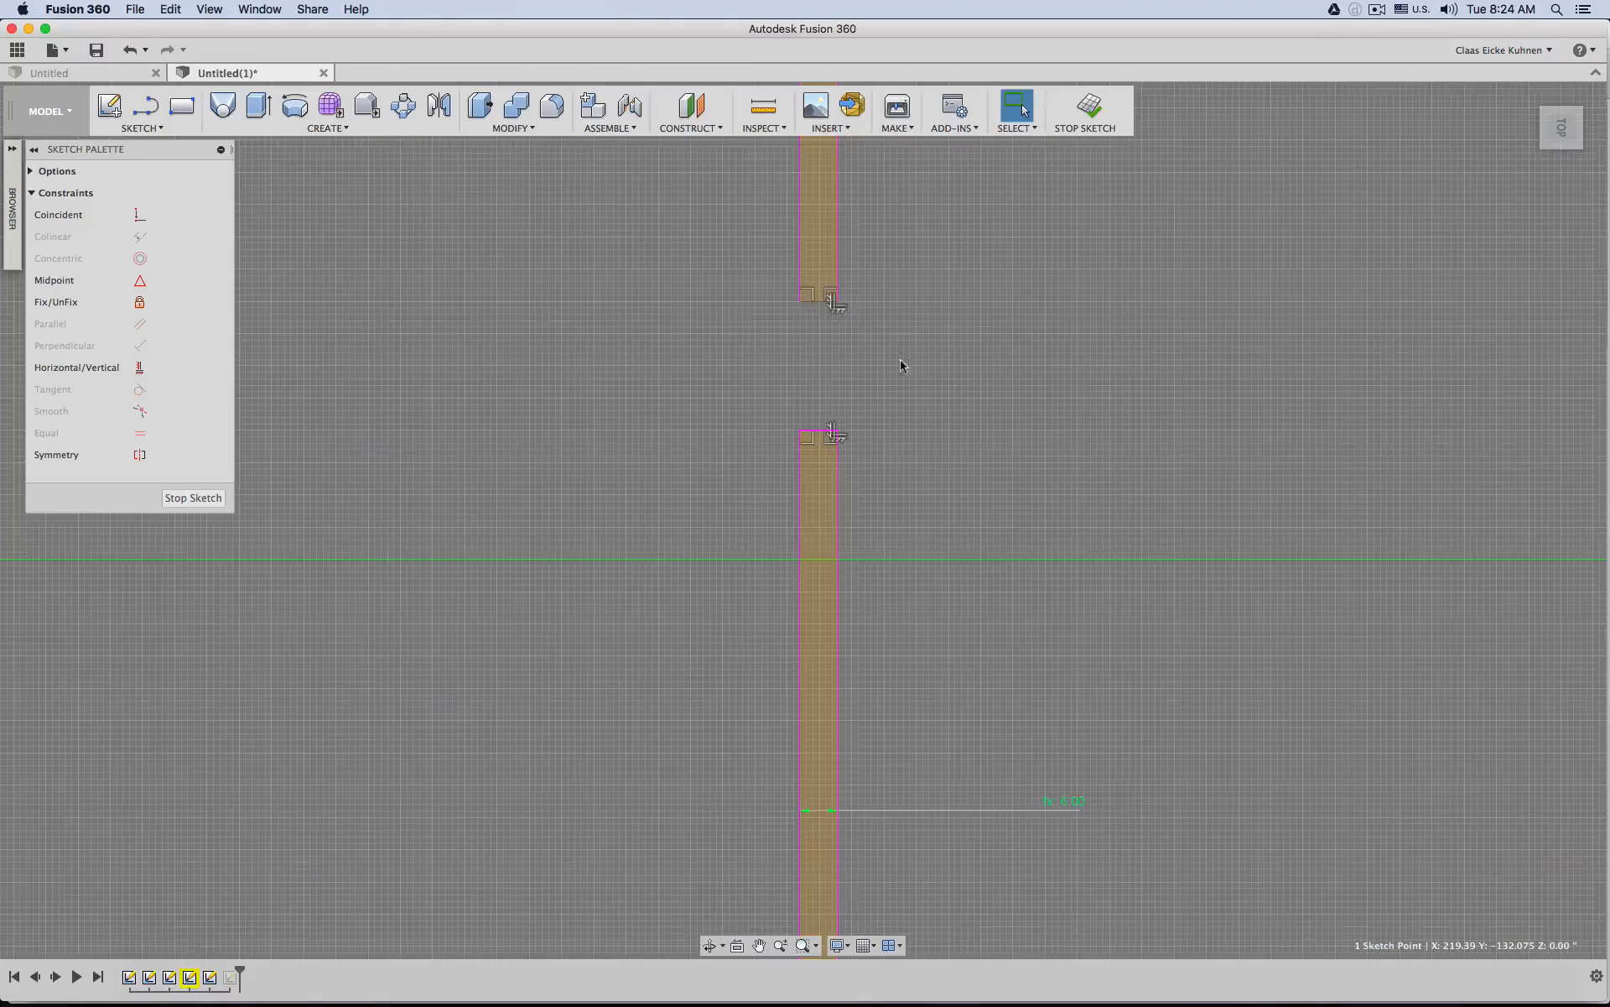
{"action": "left_click", "coordinate": [820, 245]}
{"action": "scroll", "coordinate": [1004, 420], "scroll_direction": "down", "scroll_amount": 2}
{"action": "scroll", "coordinate": [1007, 428], "scroll_direction": "down", "scroll_amount": 5}
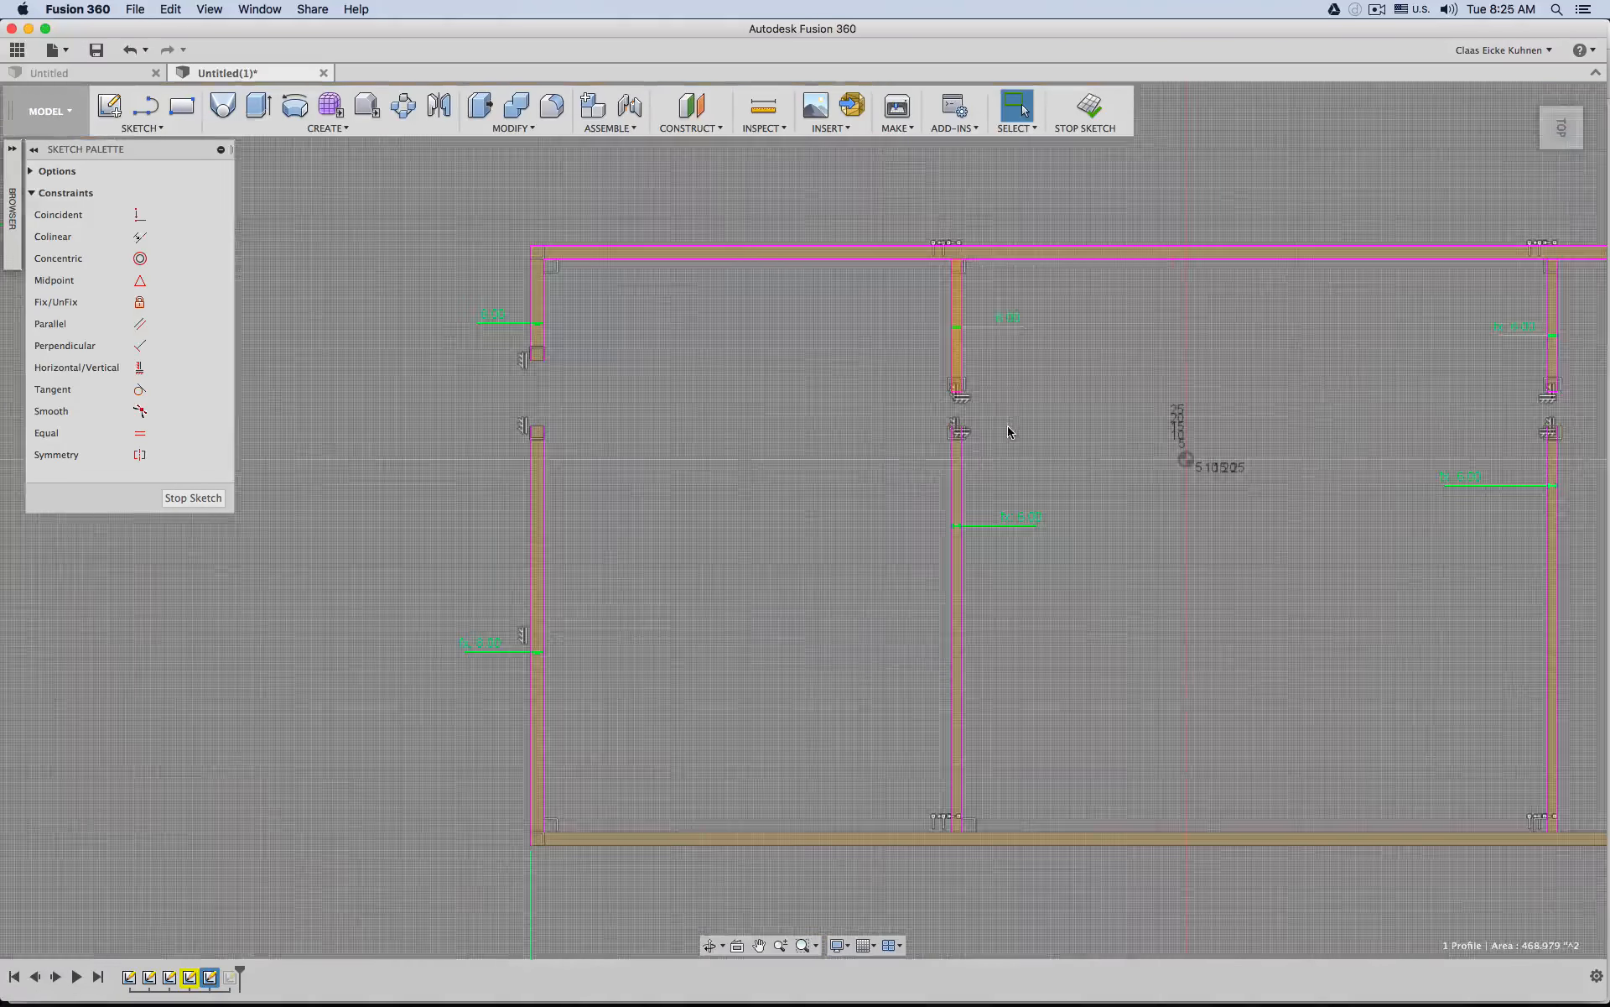
{"action": "scroll", "coordinate": [1117, 500], "scroll_direction": "down", "scroll_amount": 1}
{"action": "mouse_move", "coordinate": [1117, 500]}
{"action": "middle_mouse_down"}
{"action": "mouse_move", "coordinate": [717, 462]}
{"action": "mouse_move", "coordinate": [863, 460]}
{"action": "mouse_move", "coordinate": [759, 527]}
{"action": "mouse_move", "coordinate": [846, 447]}
{"action": "mouse_move", "coordinate": [696, 436]}
{"action": "mouse_move", "coordinate": [672, 471]}
{"action": "mouse_move", "coordinate": [789, 489]}
{"action": "mouse_move", "coordinate": [769, 525]}
{"action": "middle_mouse_up"}
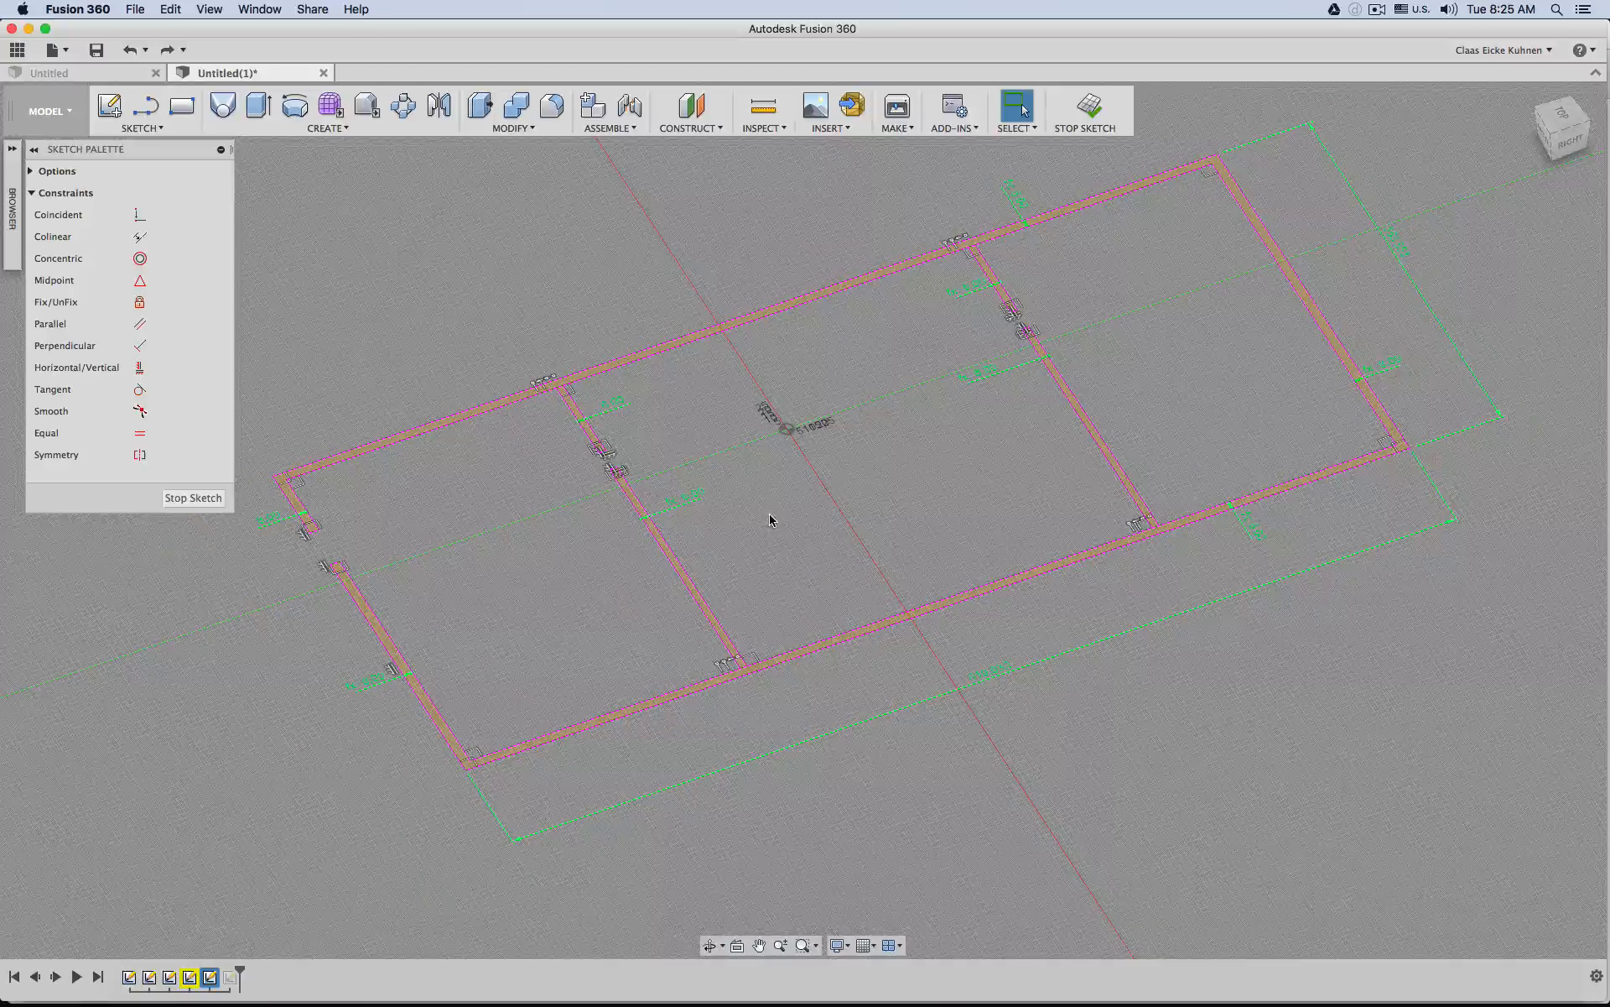
Bridge the right partition's doorway with two lines joining the wall ends on both faces, and finish the sketch.
{"action": "scroll", "coordinate": [1044, 393], "scroll_direction": "up", "scroll_amount": 10}
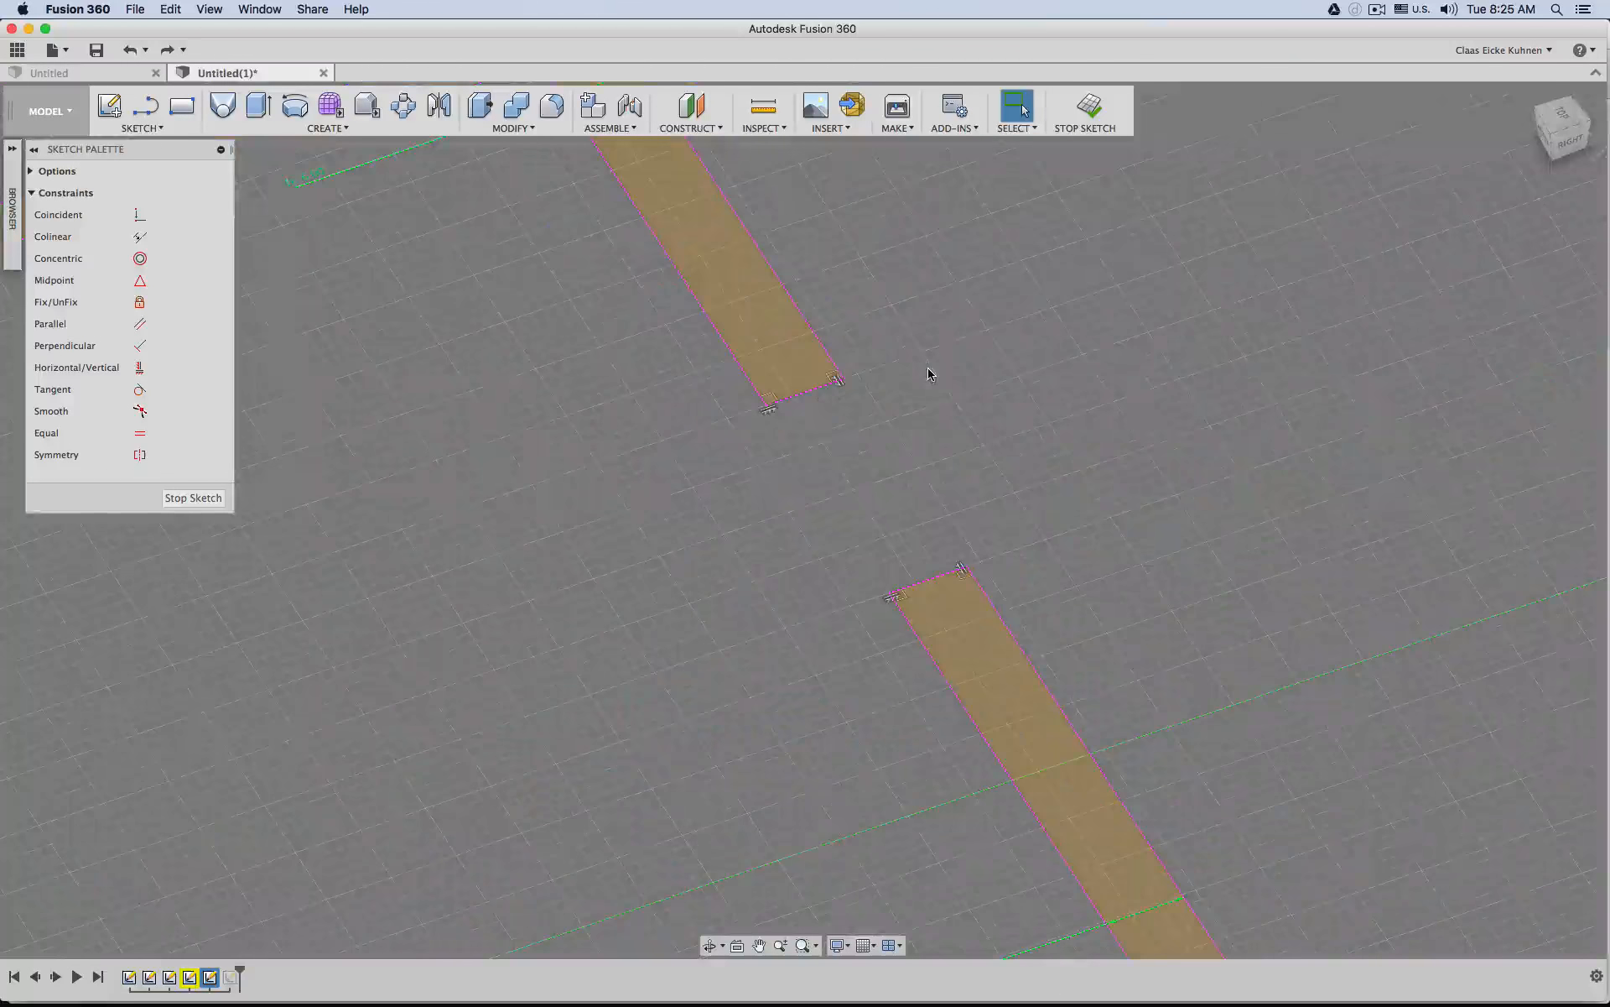
{"action": "key", "text": "l"}
{"action": "left_click", "coordinate": [768, 409]}
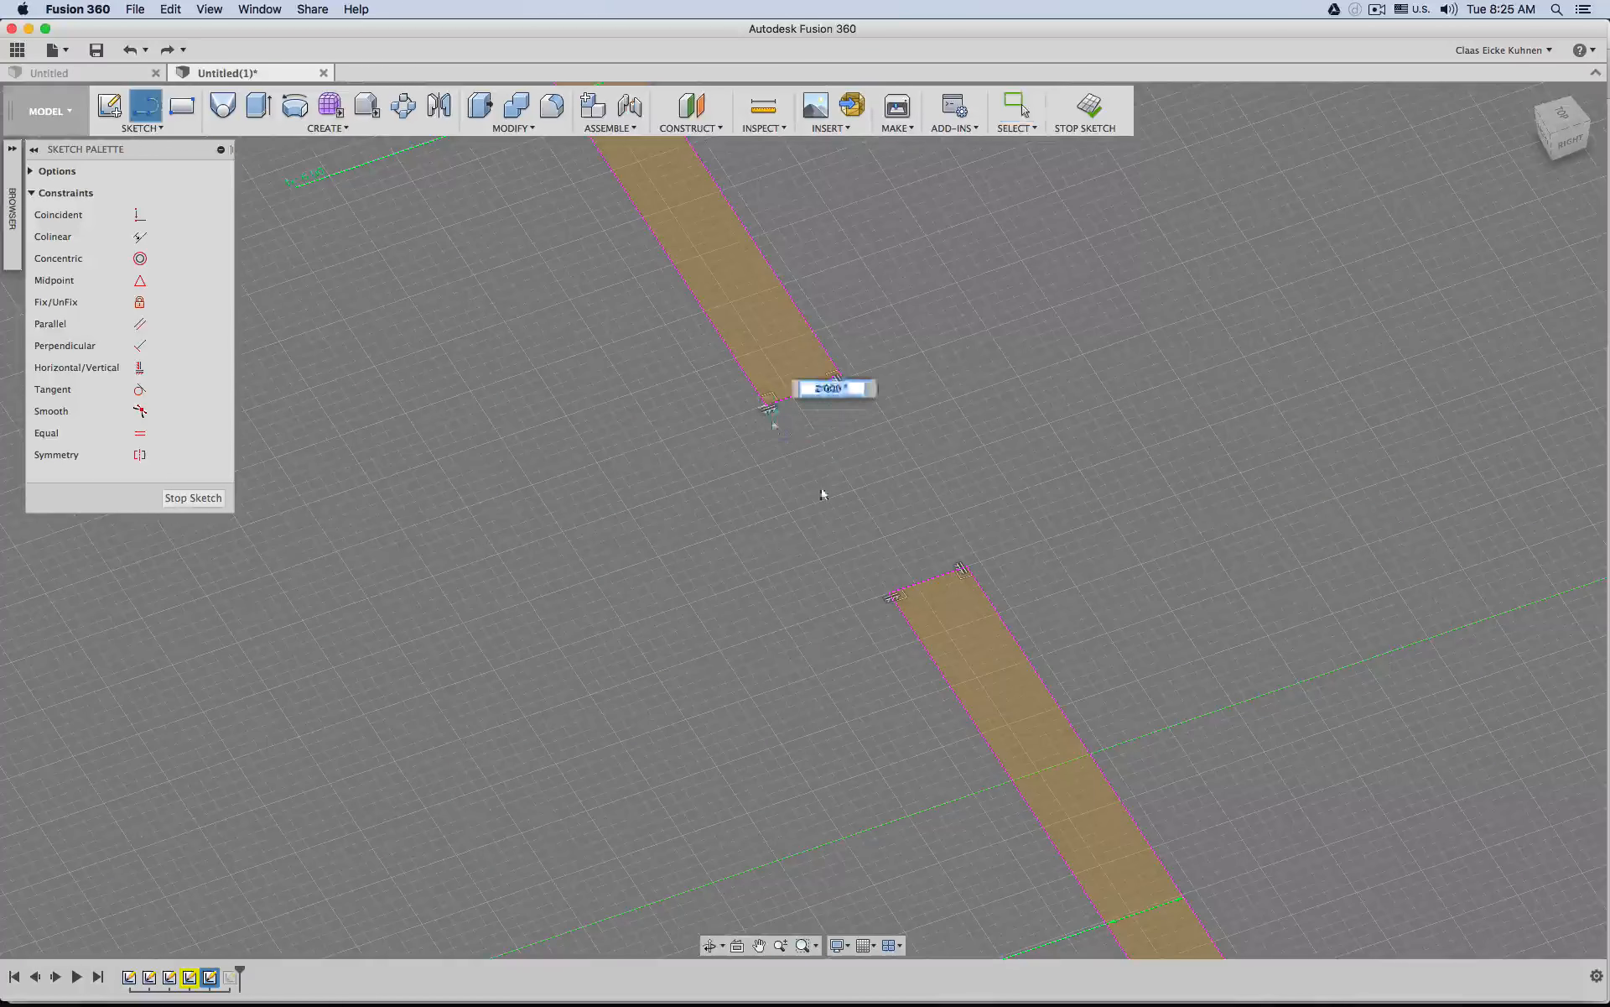
{"action": "left_click", "coordinate": [889, 596]}
{"action": "key", "text": "Escape"}
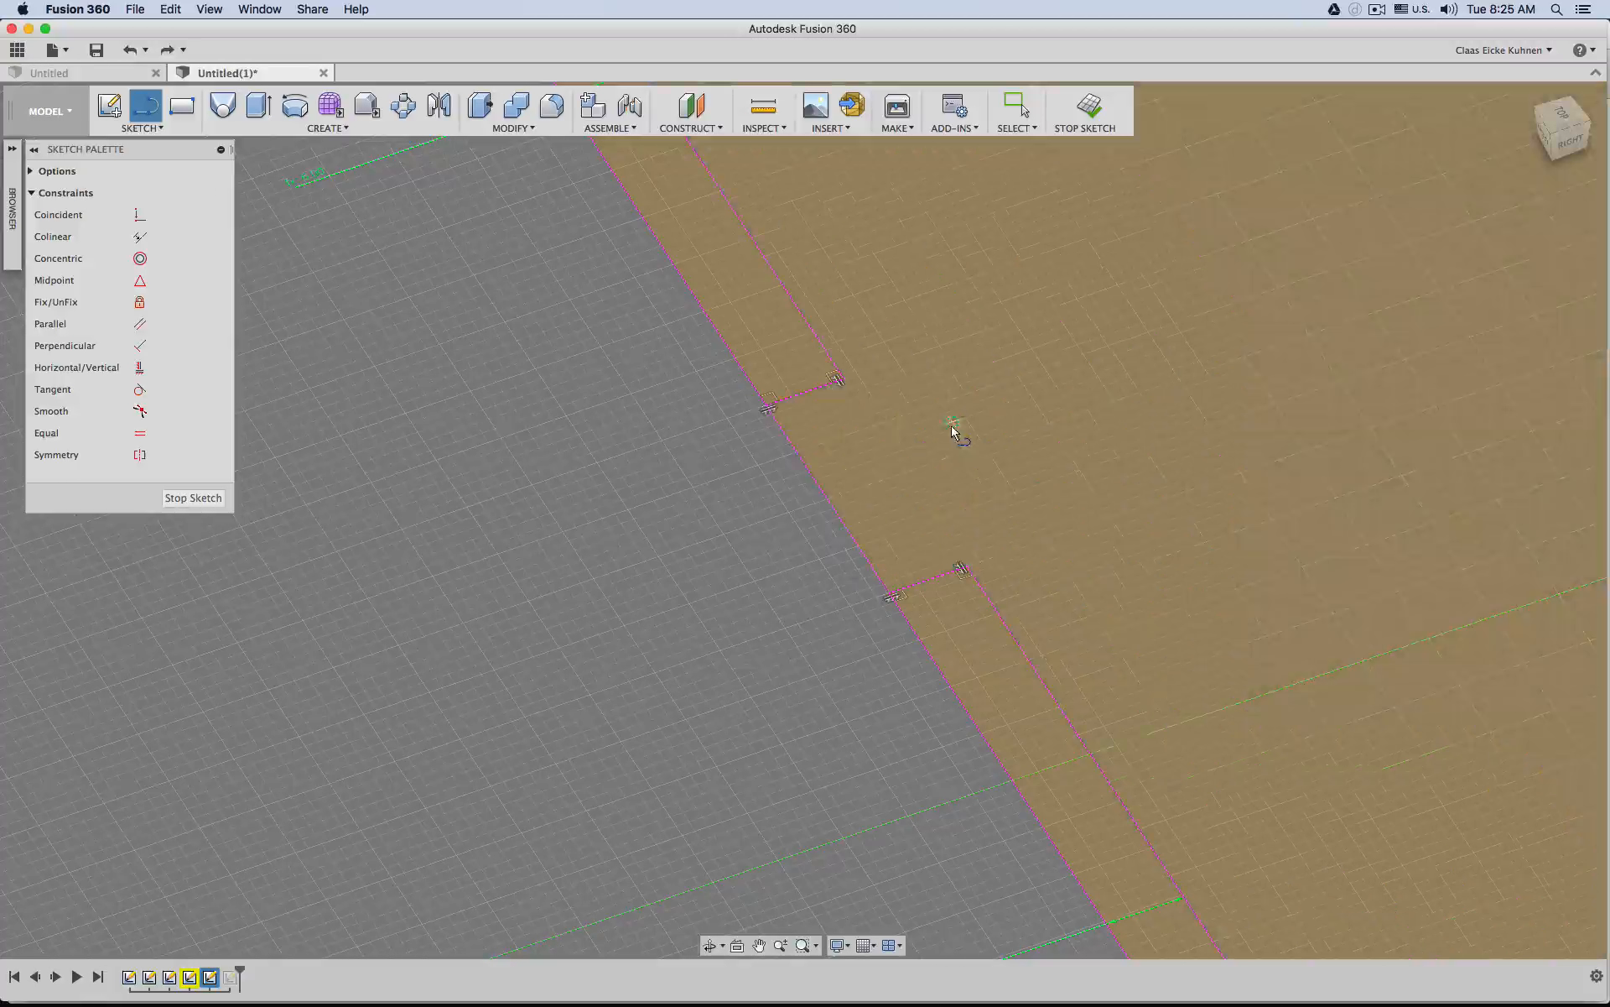
{"action": "left_click", "coordinate": [961, 570]}
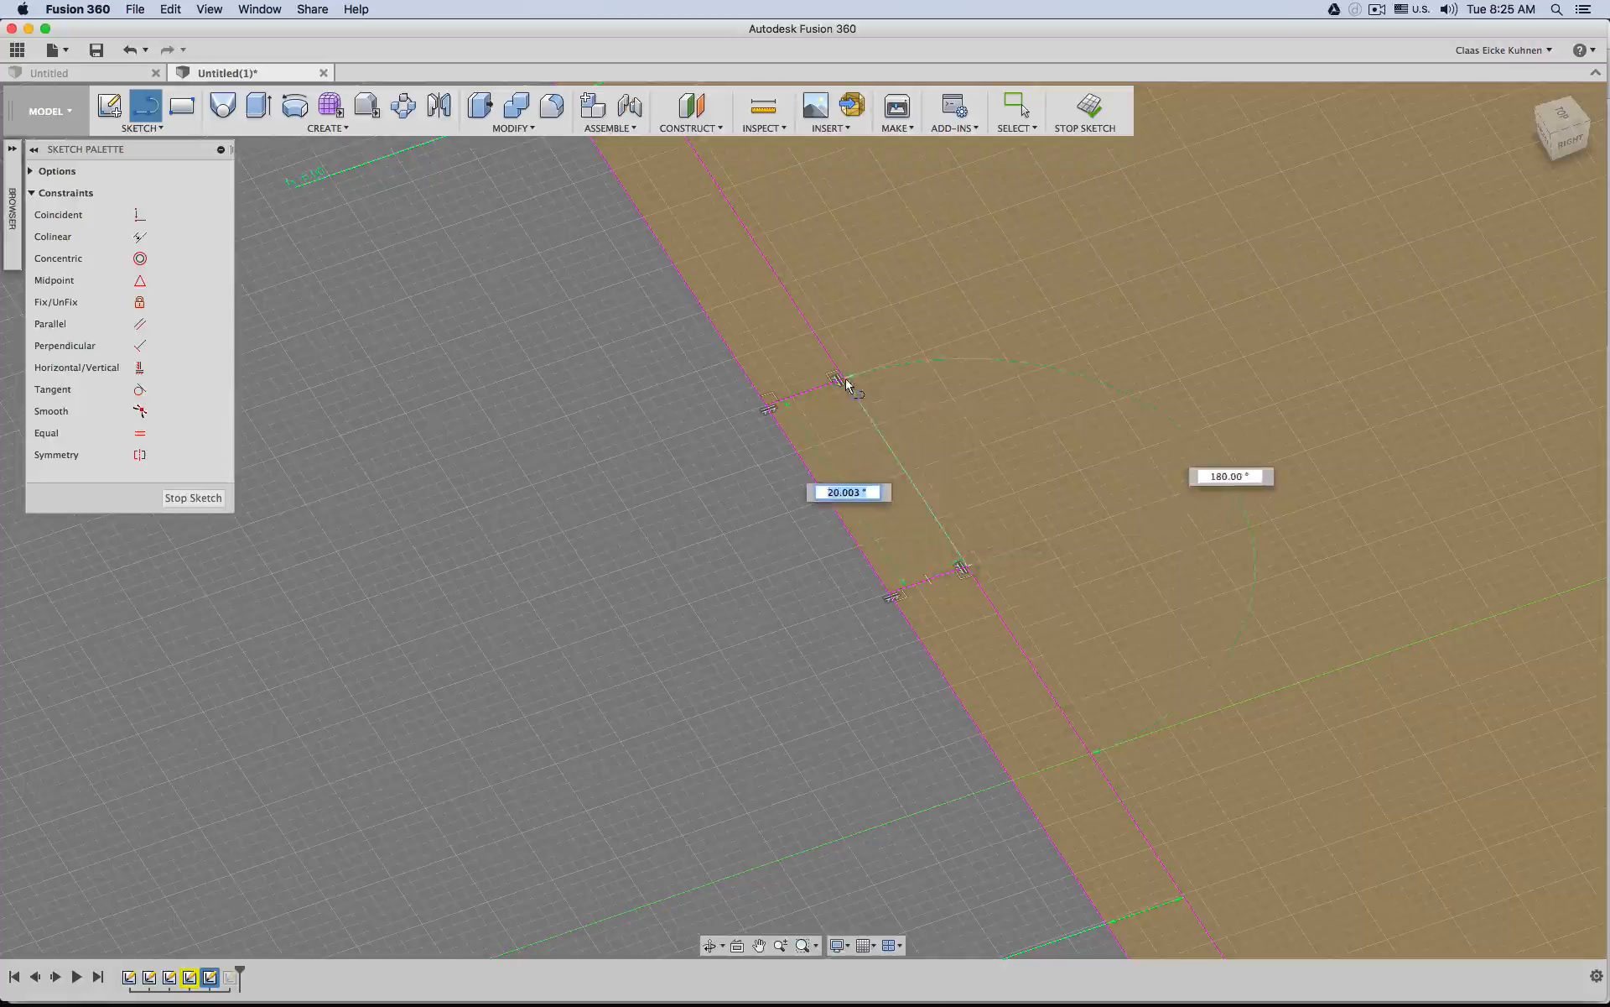
{"action": "key", "text": "Escape"}
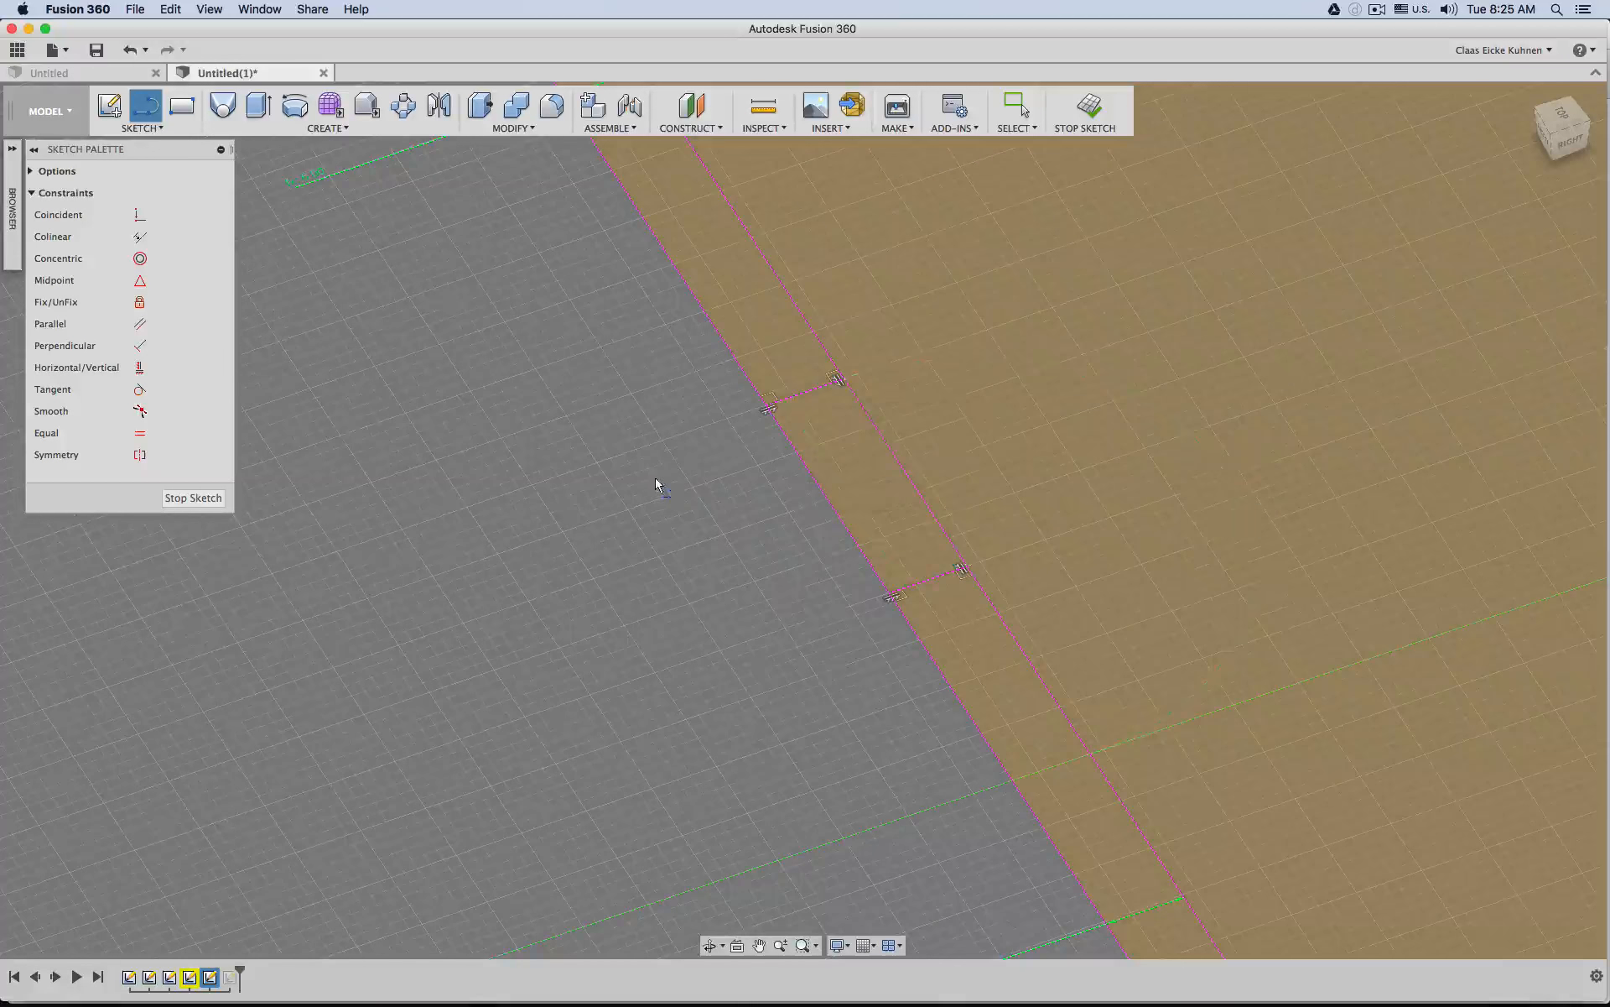
{"action": "scroll", "coordinate": [714, 453], "scroll_direction": "down", "scroll_amount": 10}
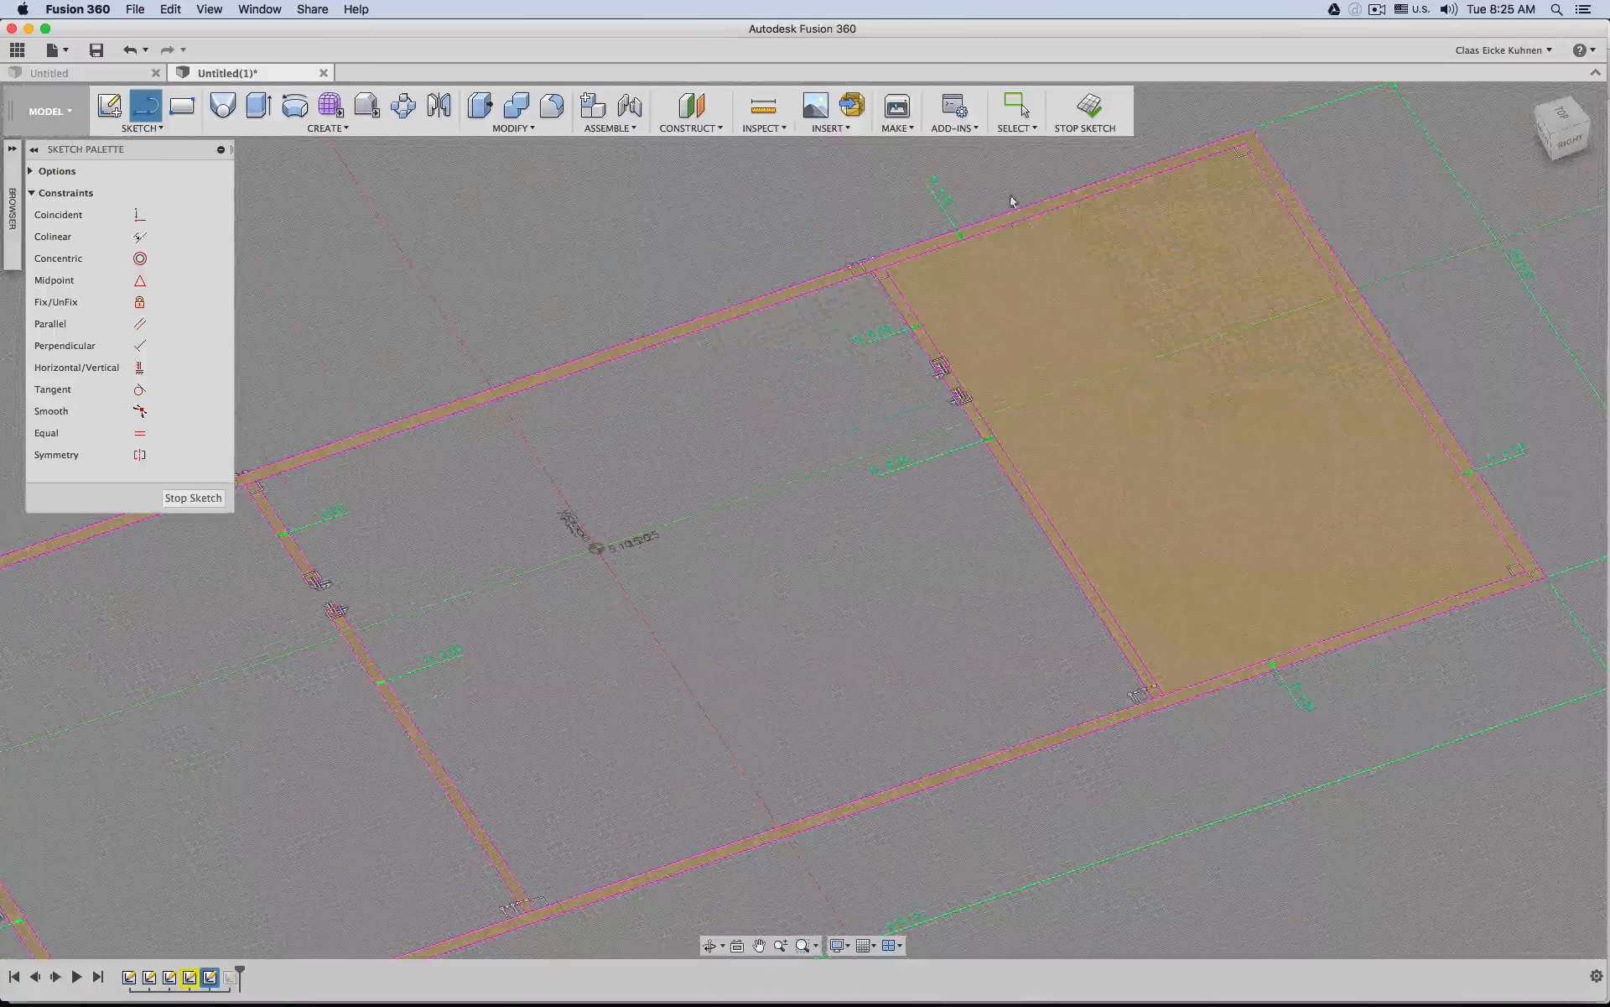
{"action": "left_click", "coordinate": [1083, 111]}
Extrude the outer wall profile upward about 178.8 in as a new body.
{"action": "scroll", "coordinate": [621, 537], "scroll_direction": "down", "scroll_amount": 3}
{"action": "mouse_move", "coordinate": [565, 586]}
{"action": "middle_mouse_down"}
{"action": "mouse_move", "coordinate": [807, 450]}
{"action": "mouse_move", "coordinate": [827, 467]}
{"action": "mouse_move", "coordinate": [854, 403]}
{"action": "mouse_move", "coordinate": [777, 442]}
{"action": "middle_mouse_up"}
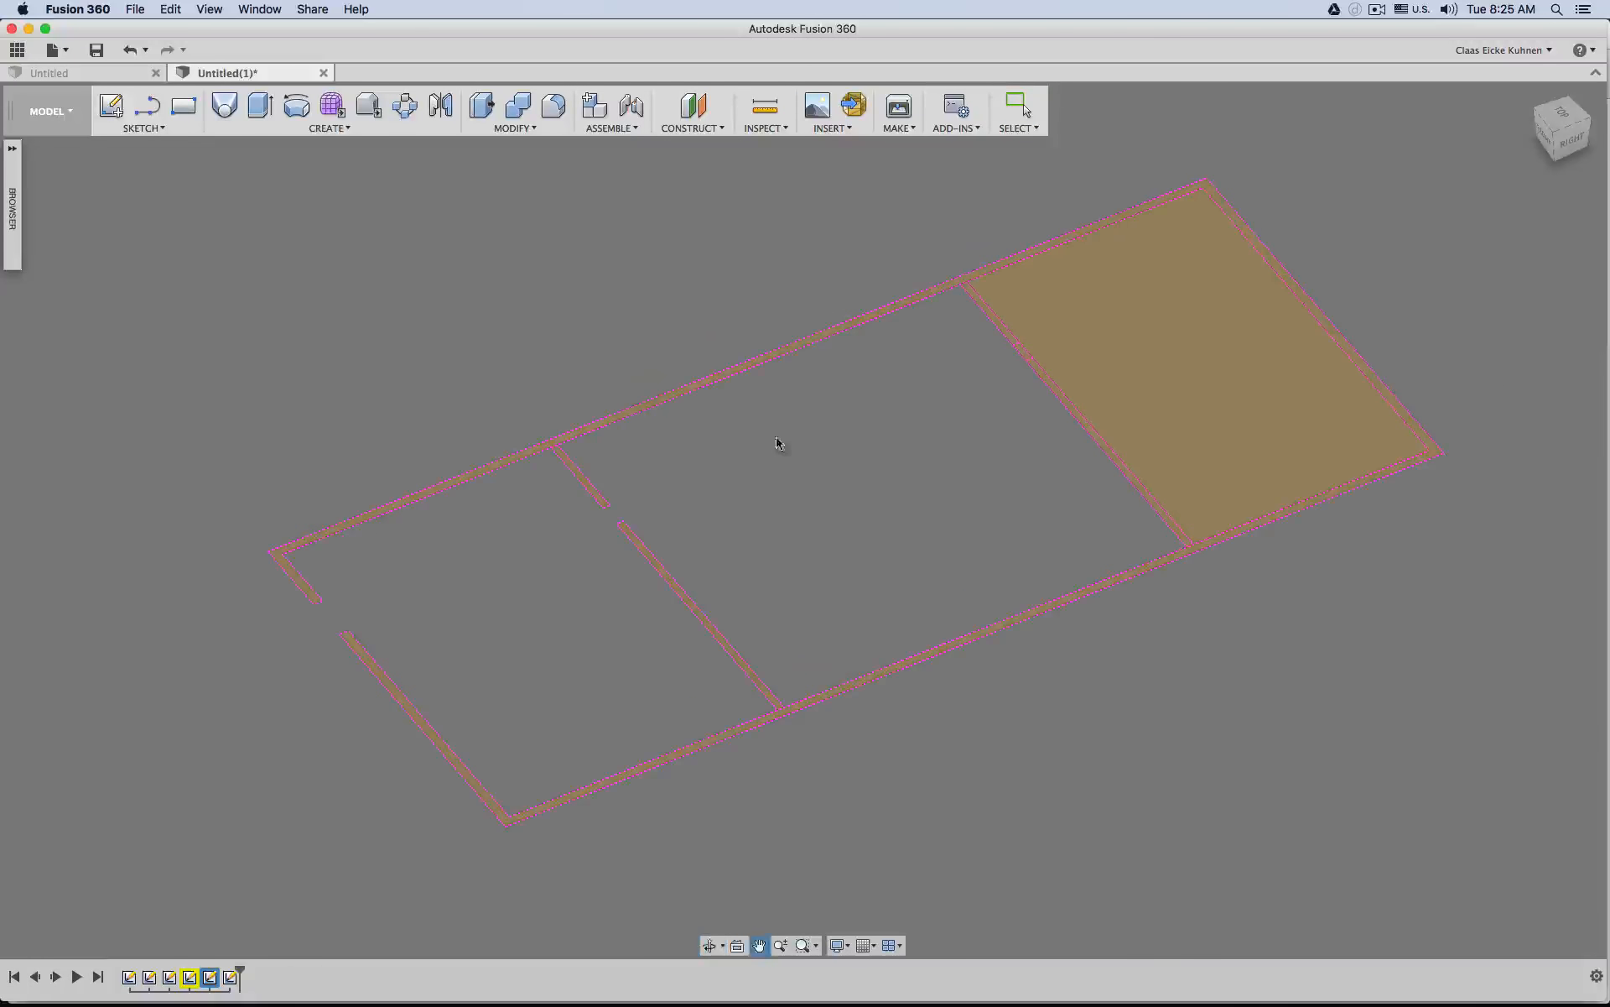
{"action": "left_click", "coordinate": [260, 105]}
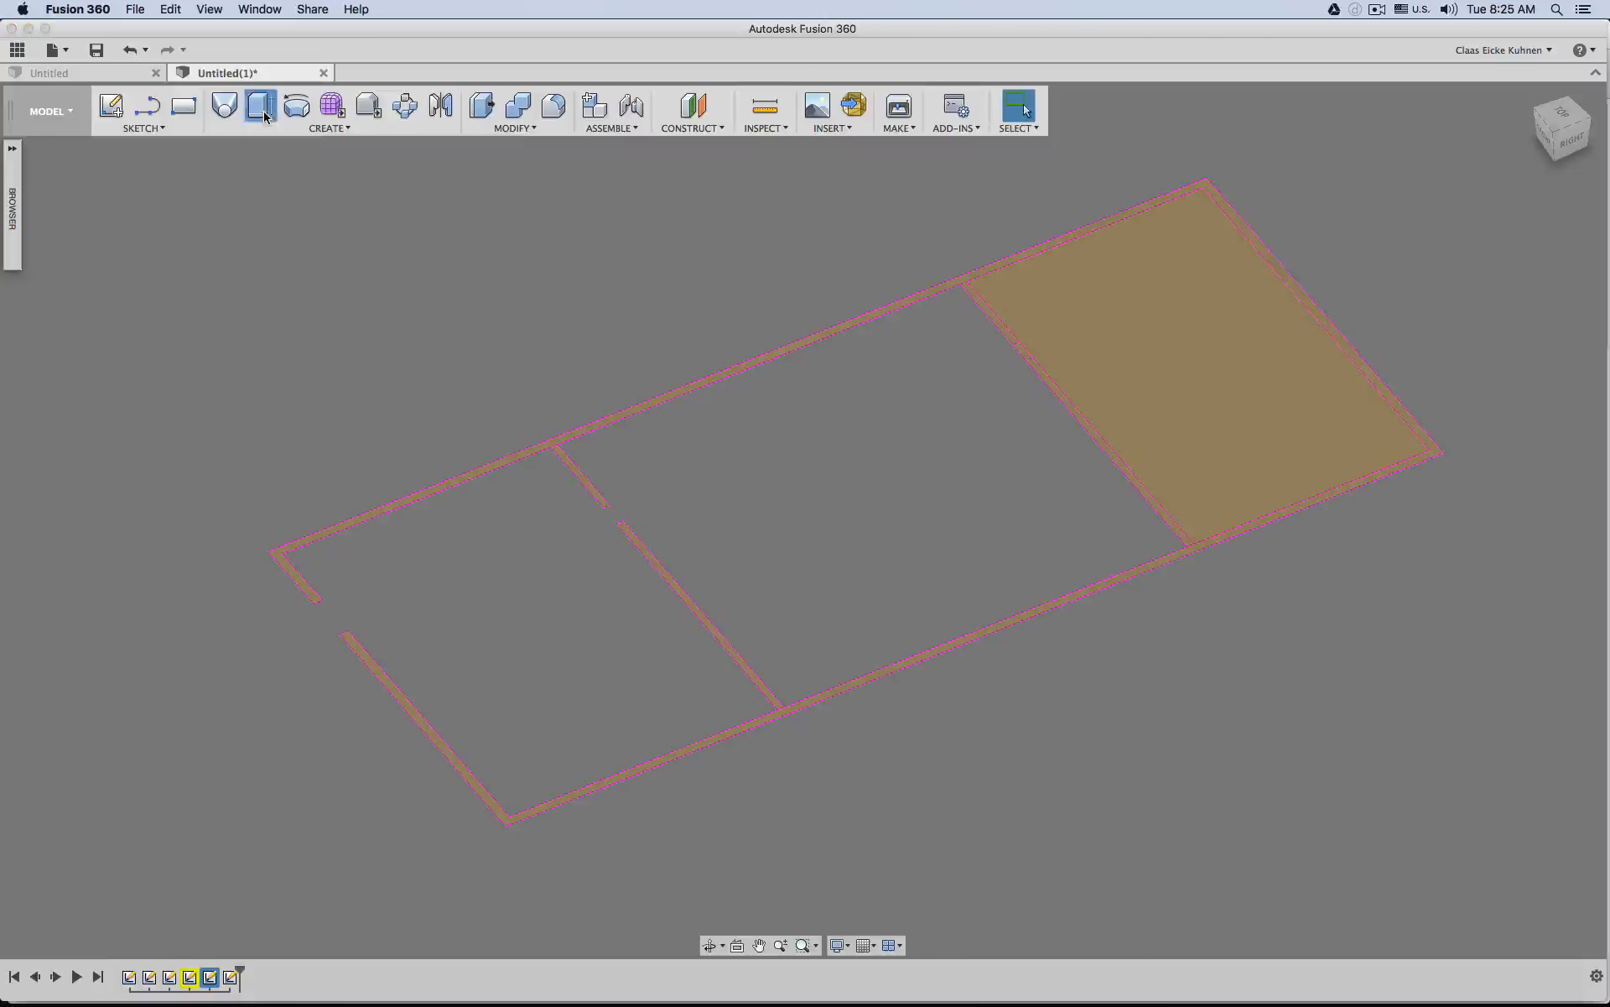
{"action": "left_click", "coordinate": [1001, 265]}
{"action": "middle_click_drag", "start_coordinate": [896, 418], "coordinate": [755, 426]}
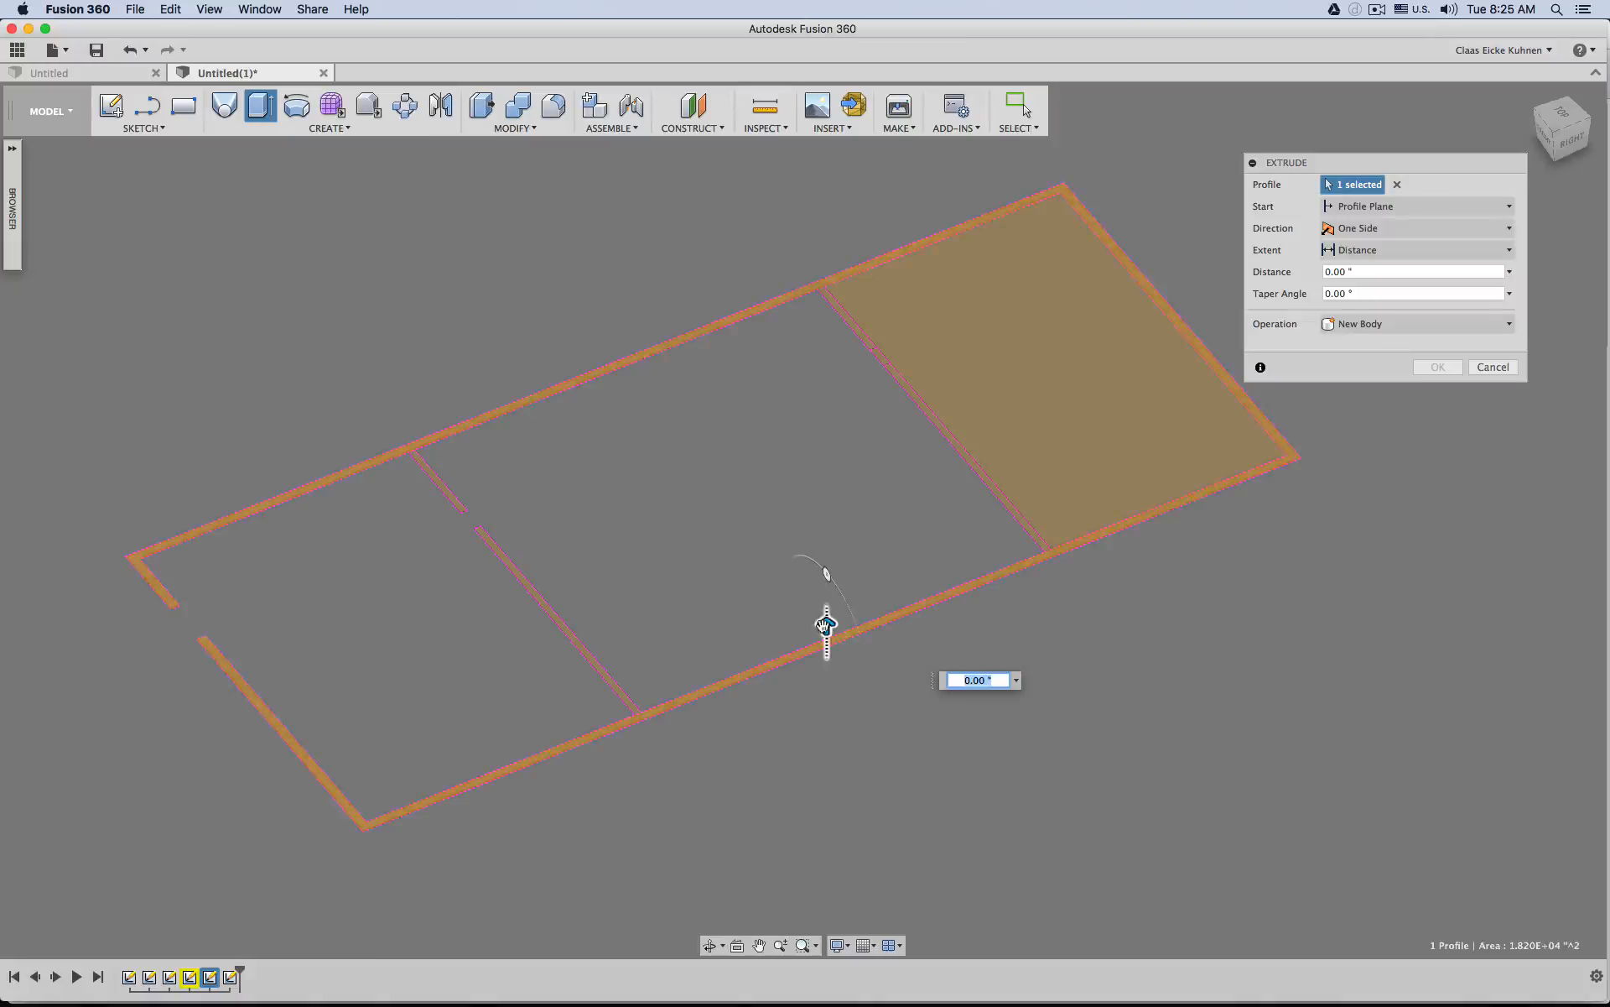
{"action": "left_click_drag", "start_coordinate": [826, 625], "coordinate": [826, 451]}
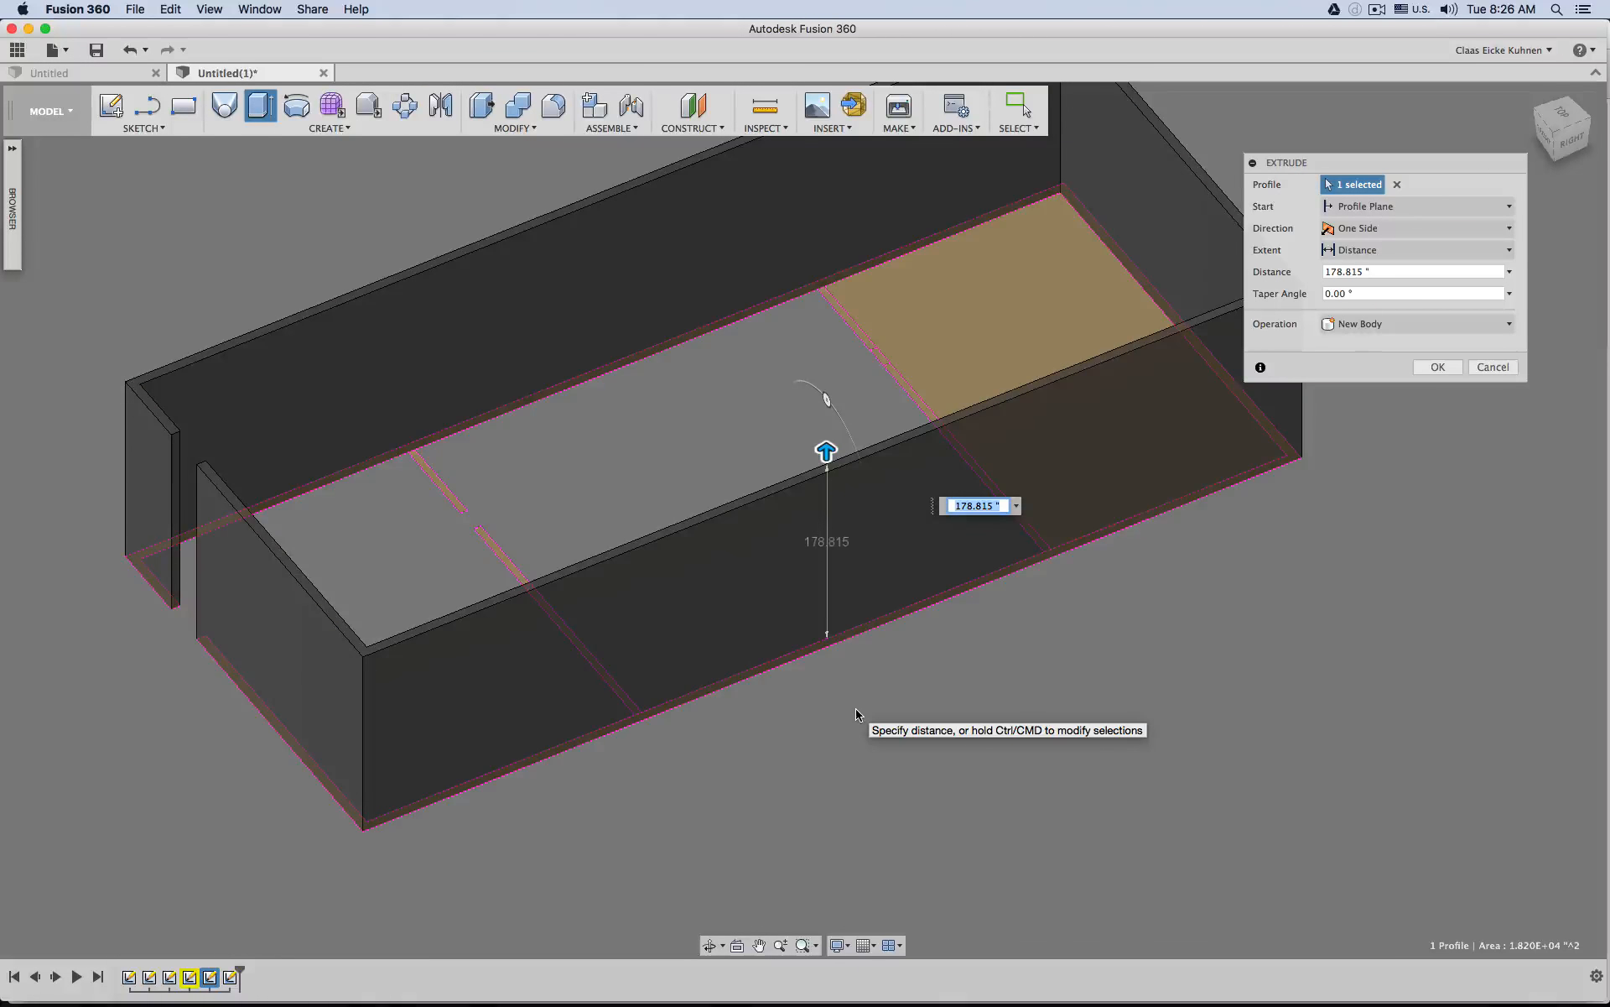
{"action": "left_click", "coordinate": [1438, 369]}
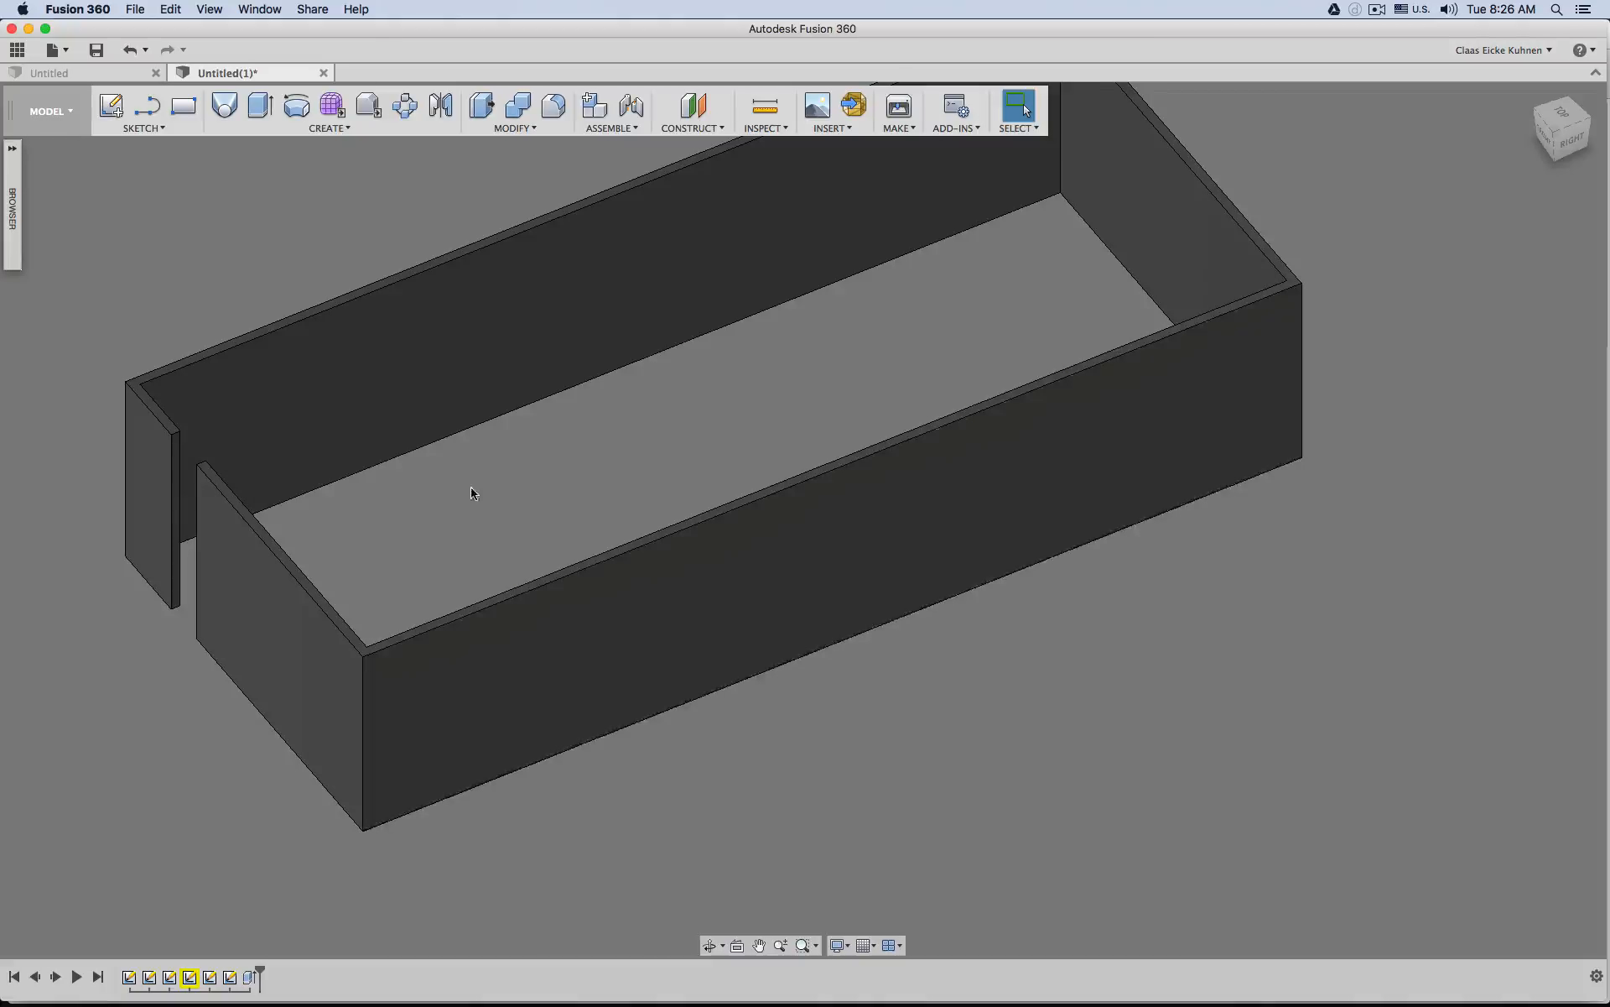
{"action": "middle_click_drag", "start_coordinate": [471, 496], "coordinate": [865, 467], "text": "shift"}
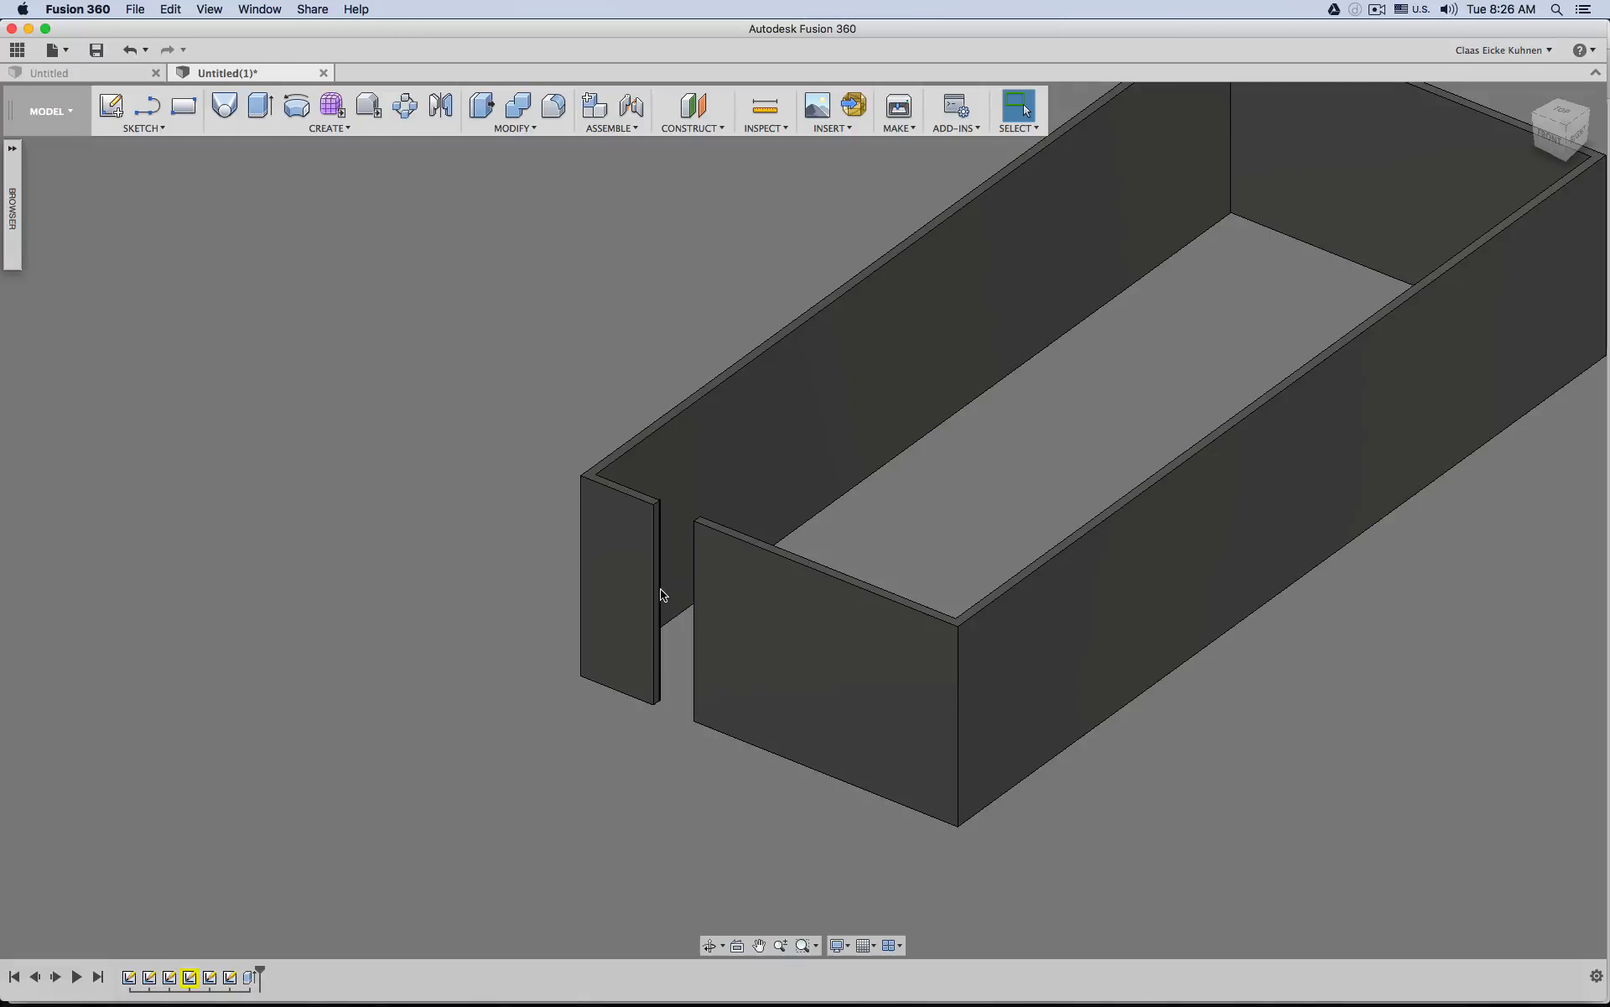
{"action": "scroll", "coordinate": [670, 593], "scroll_direction": "up", "scroll_amount": 7}
{"action": "scroll", "coordinate": [670, 592], "scroll_direction": "down", "scroll_amount": 2}
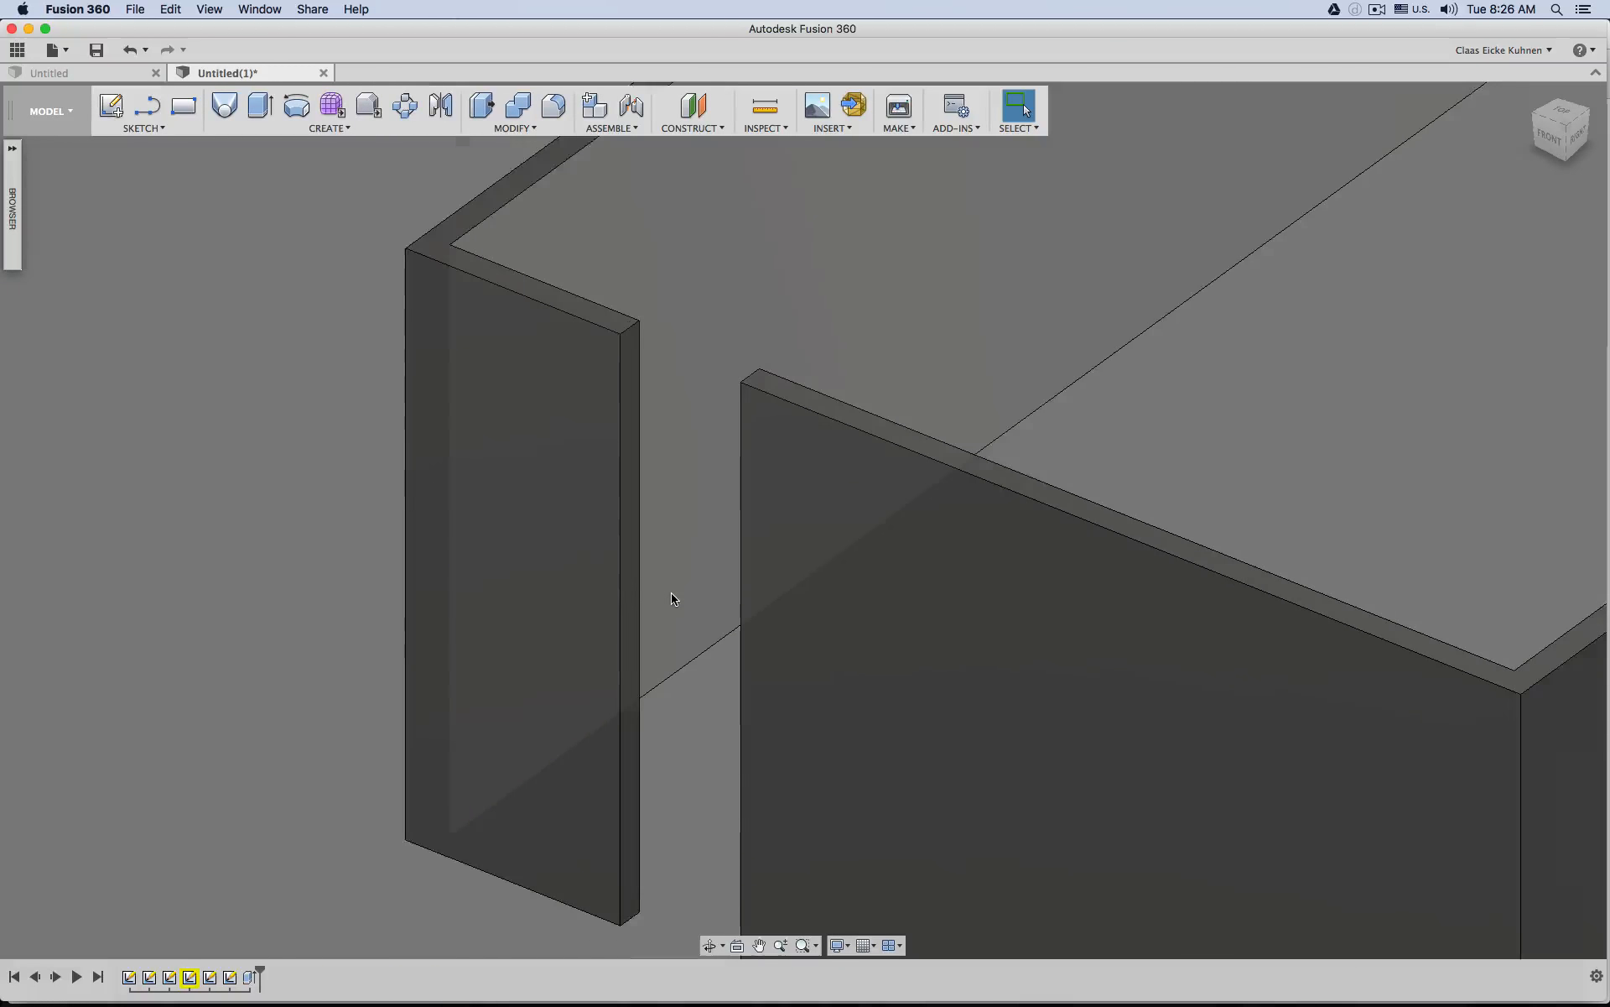
Start a sketch on the doorway-side end face of the short wall section and draw a line across it below the wall top.
{"action": "middle_click_drag", "start_coordinate": [671, 592], "coordinate": [609, 544]}
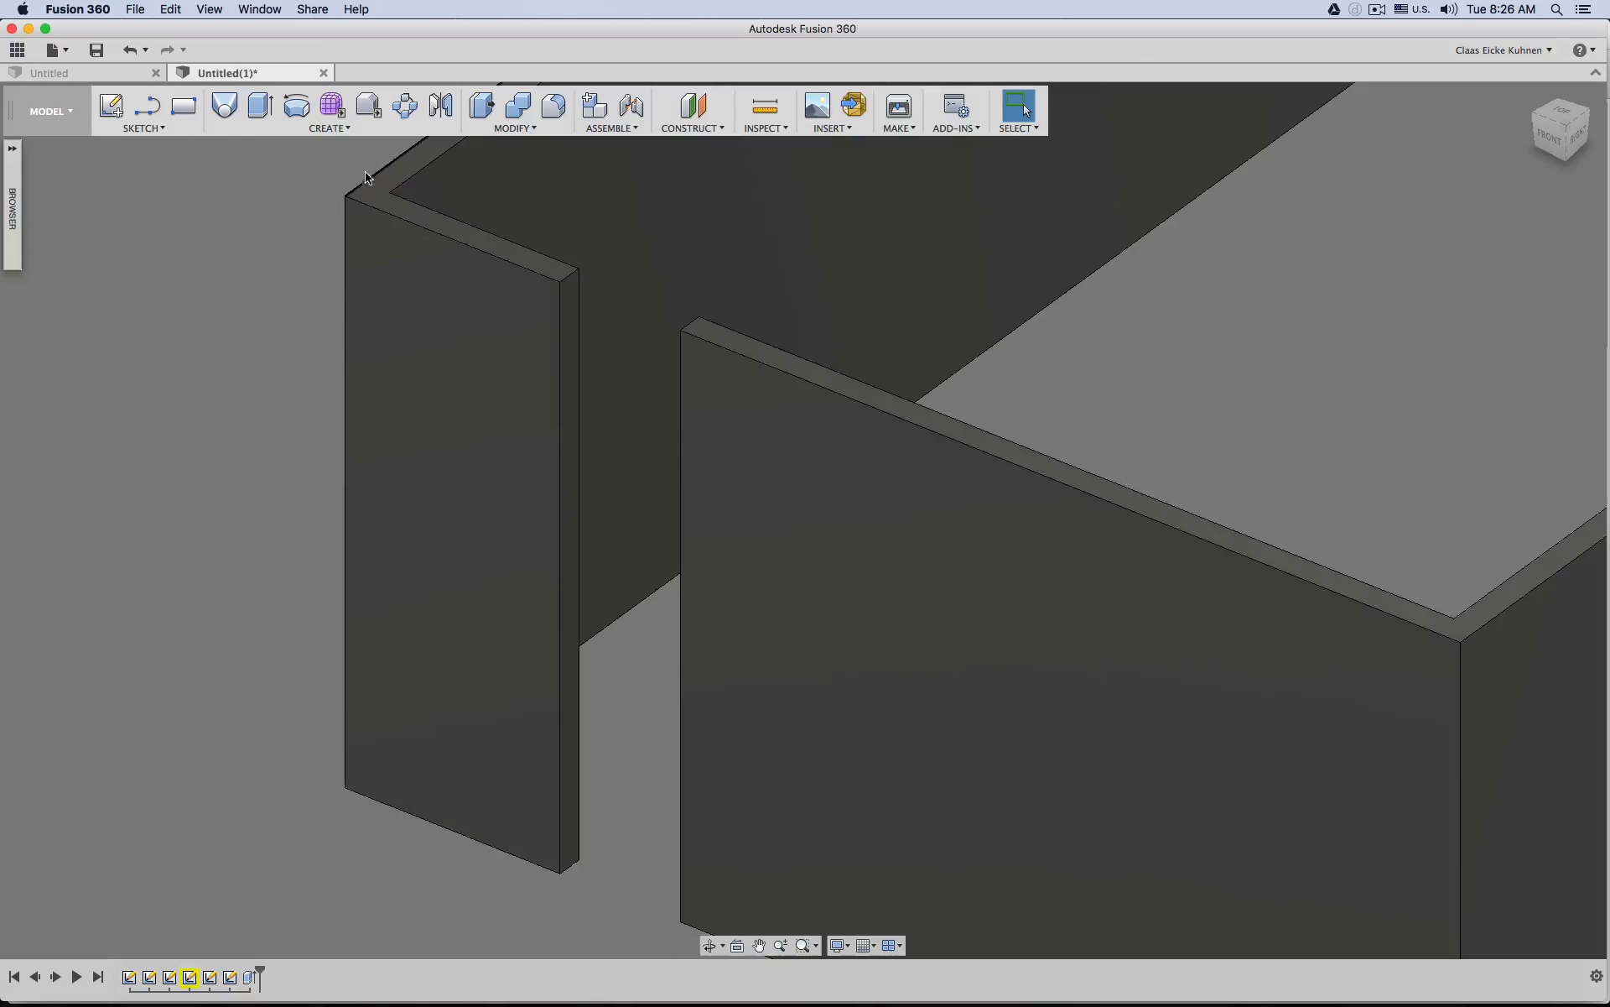
{"action": "left_click", "coordinate": [111, 105]}
{"action": "left_click", "coordinate": [574, 328]}
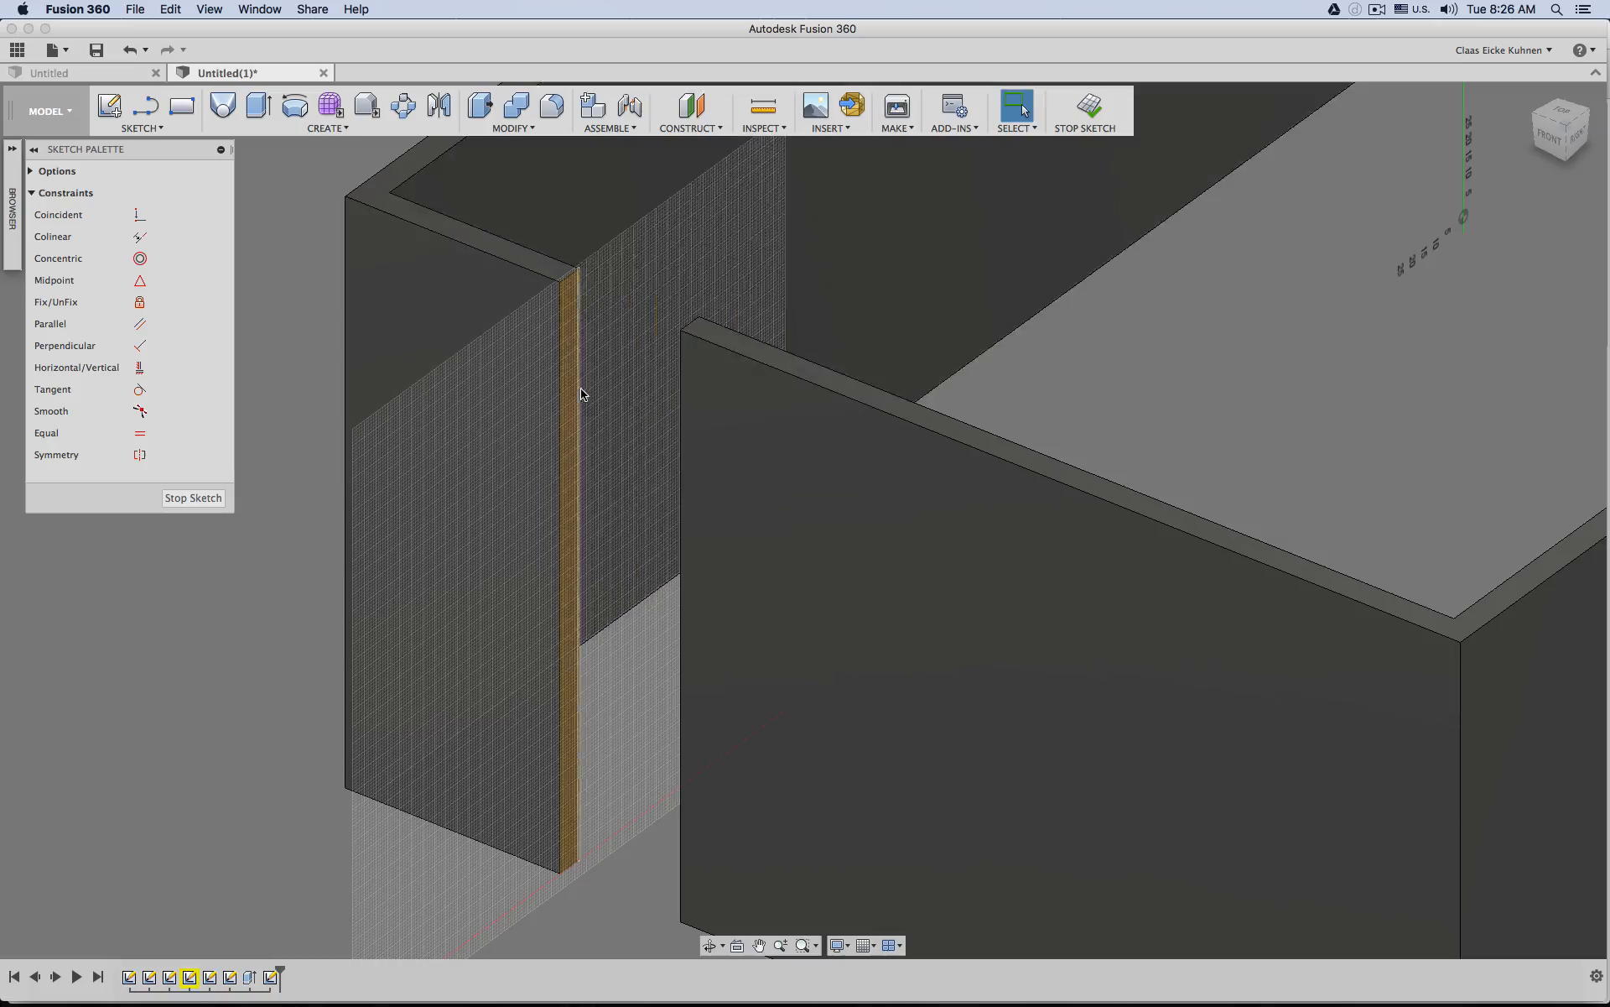
{"action": "key", "text": "l"}
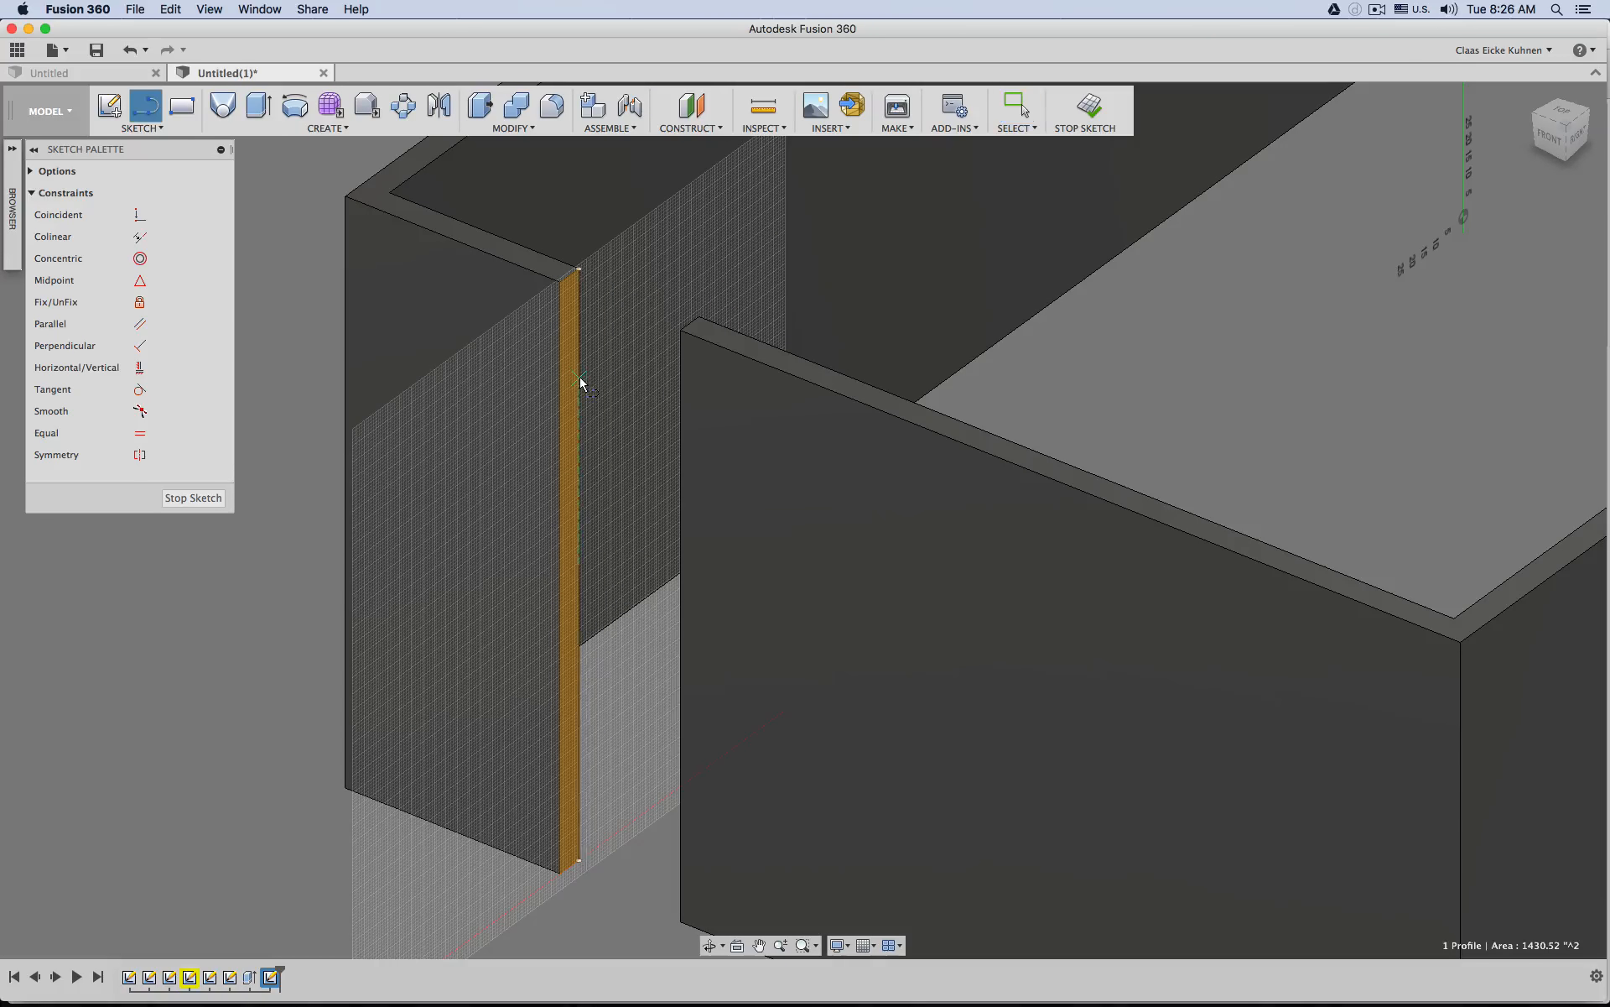
{"action": "left_click", "coordinate": [560, 425]}
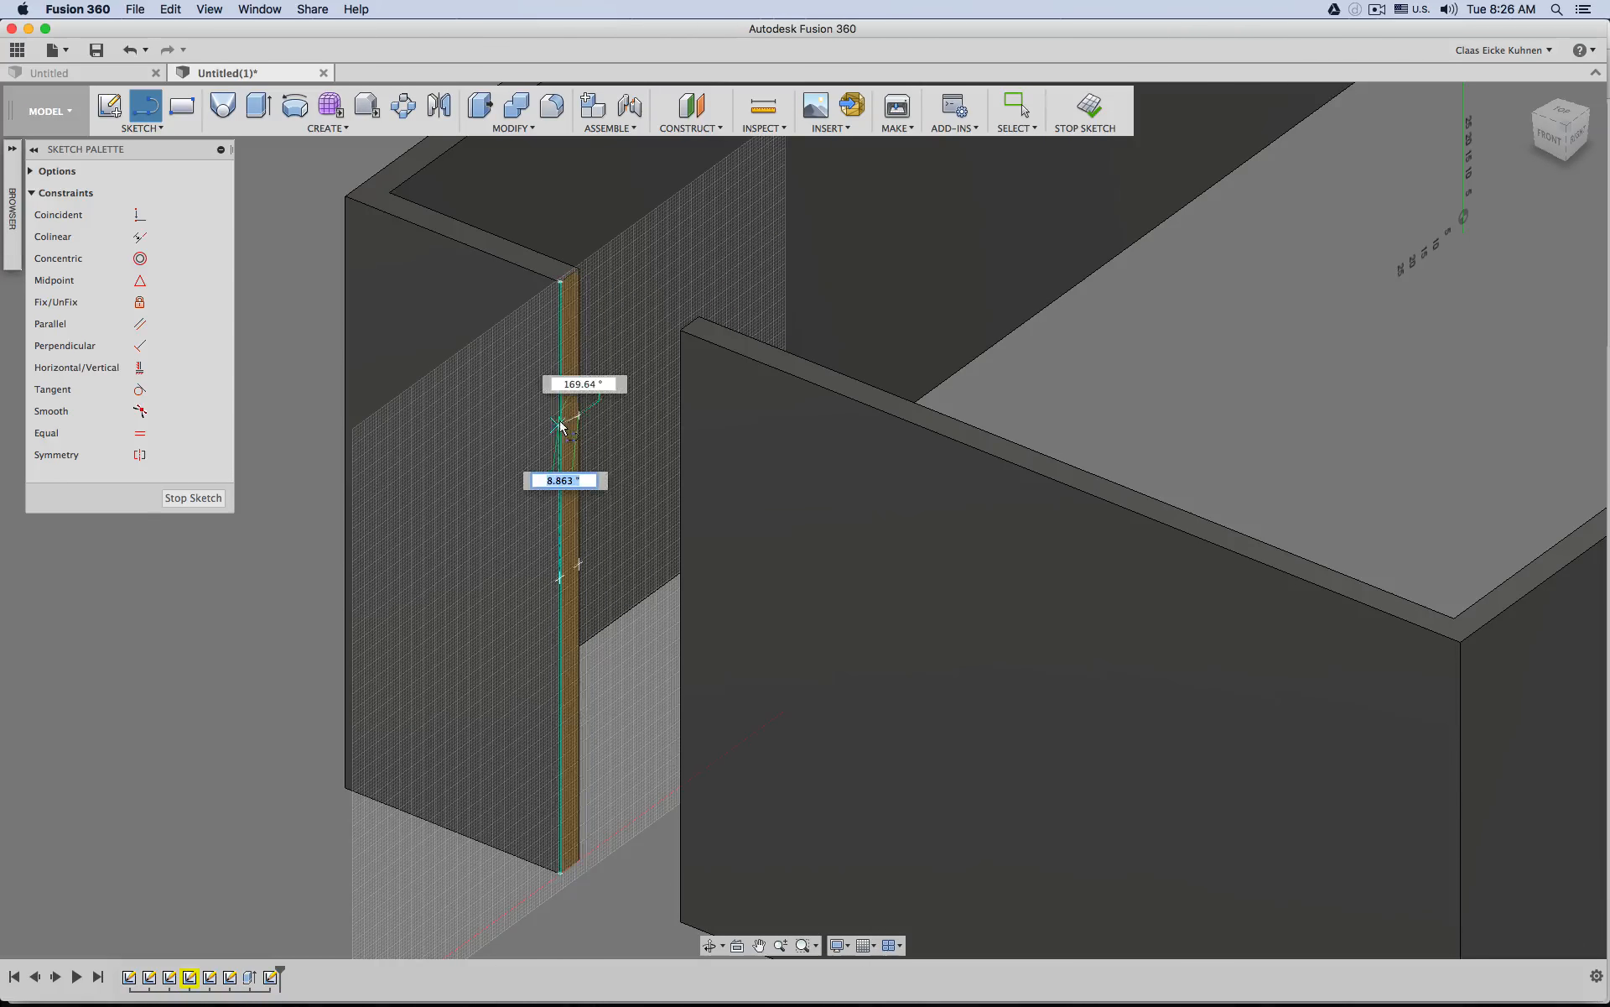
{"action": "left_click", "coordinate": [560, 426]}
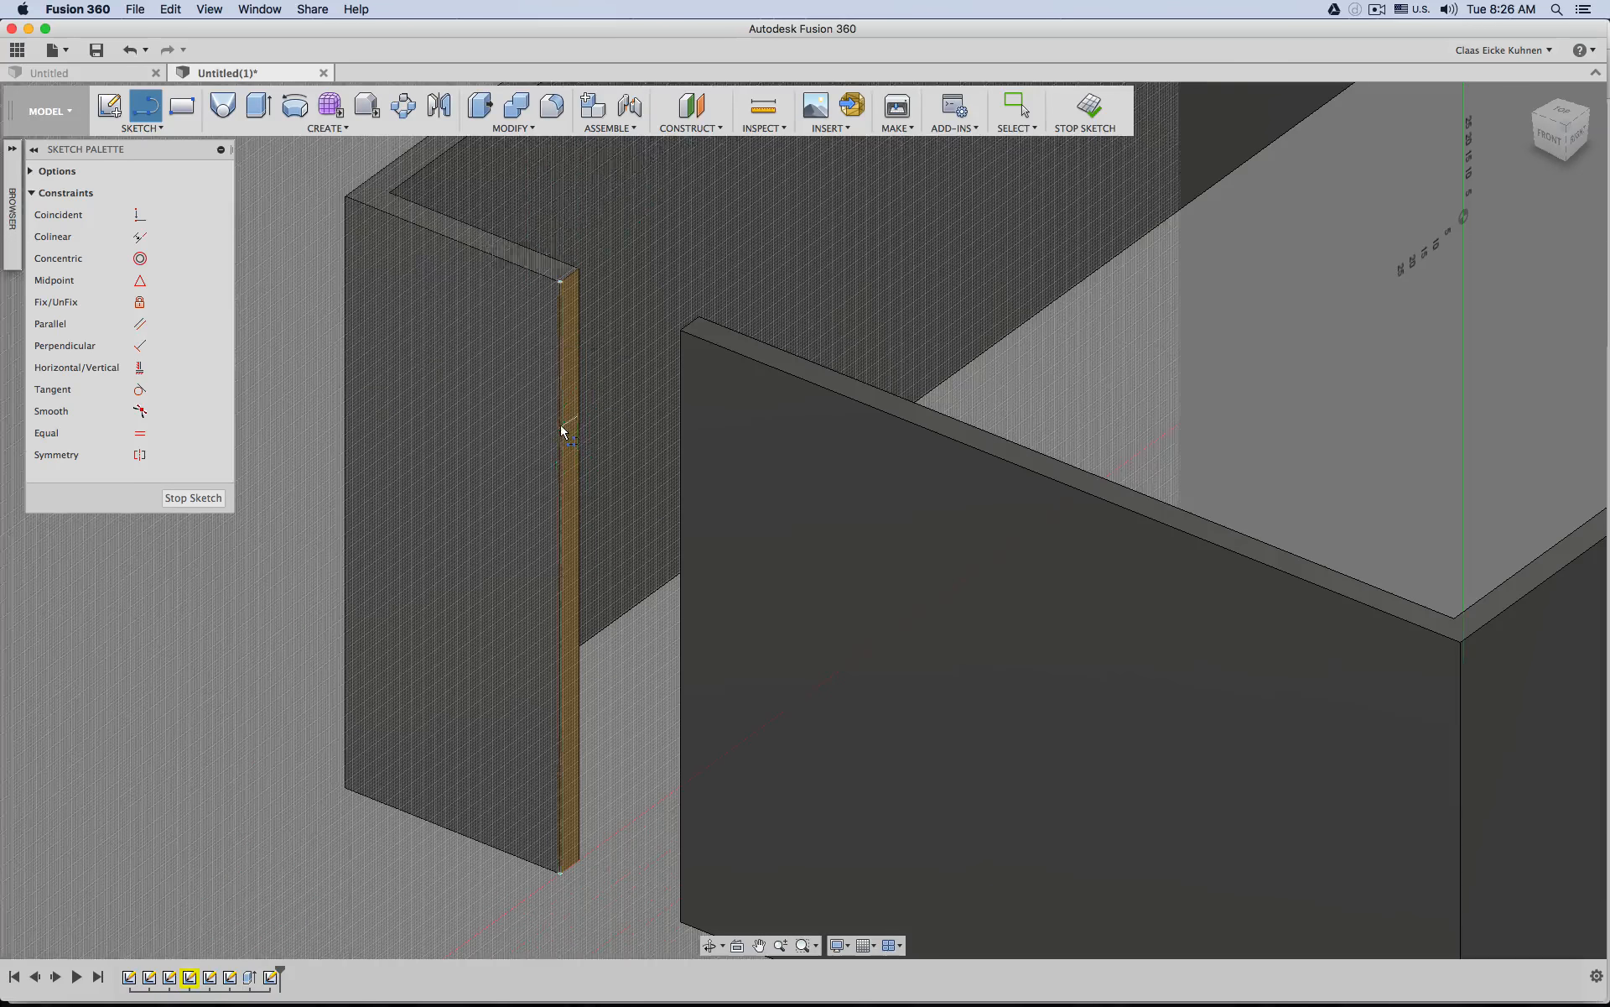
{"action": "scroll", "coordinate": [587, 406], "scroll_direction": "down", "scroll_amount": 3}
{"action": "key", "text": "Escape"}
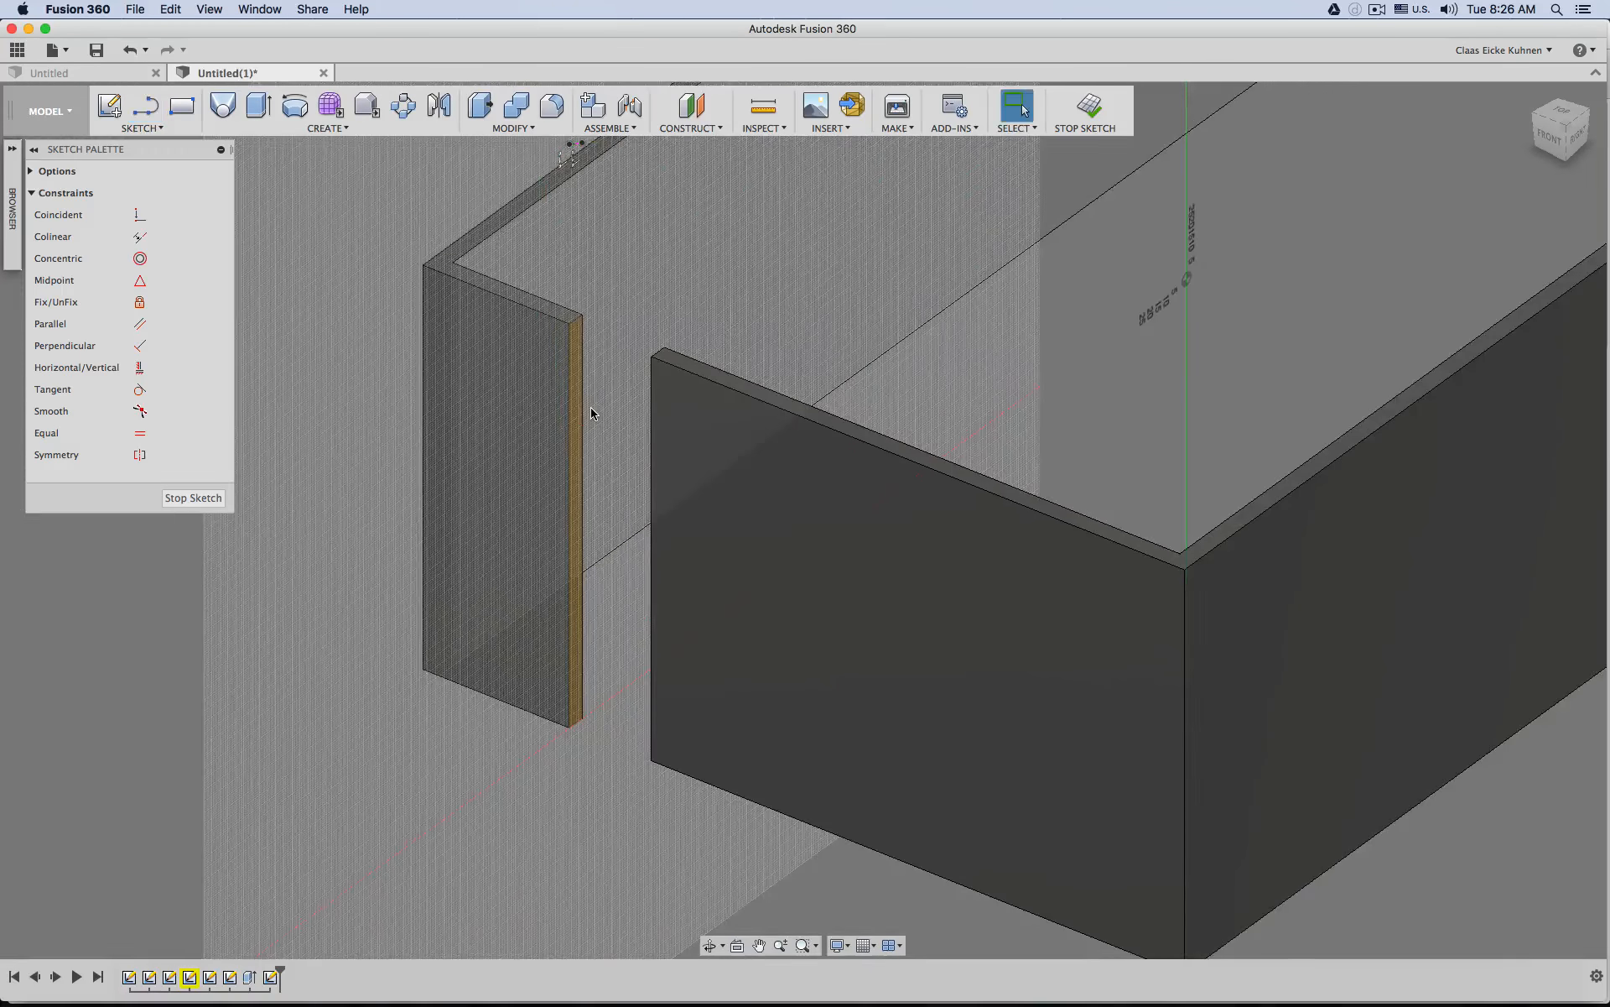
Try to redraw the line across the narrow end face, from its inner vertical edge to its outer one.
{"action": "scroll", "coordinate": [591, 410], "scroll_direction": "up", "scroll_amount": 5}
{"action": "key", "text": "l"}
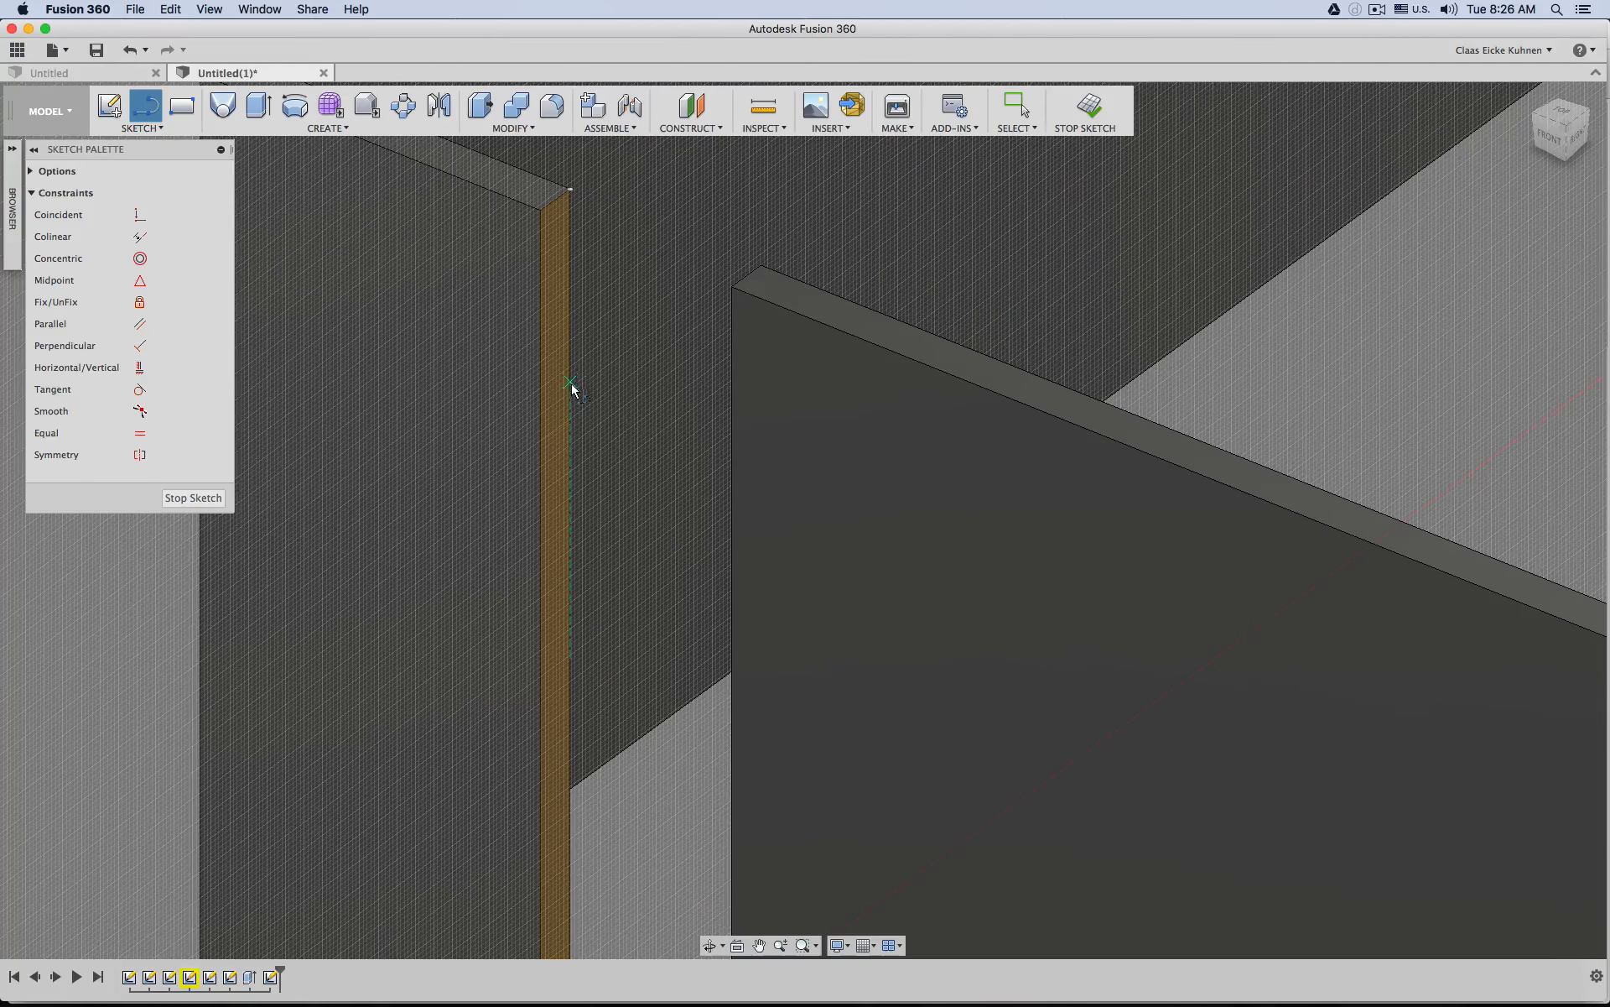
{"action": "left_click", "coordinate": [570, 395]}
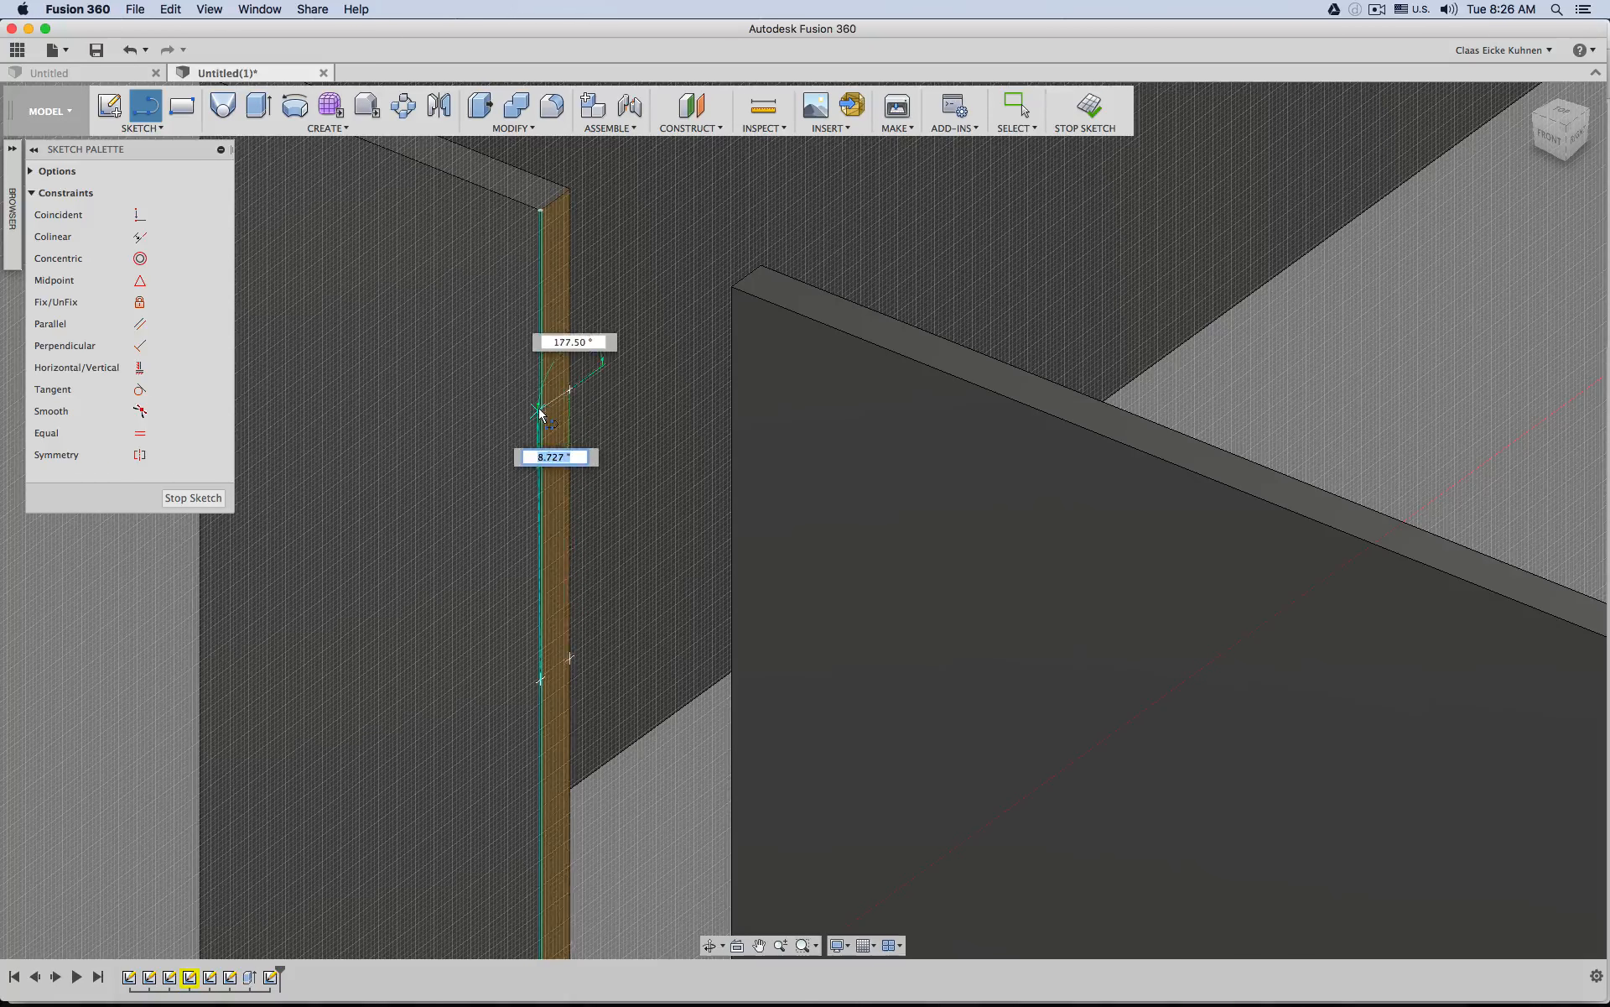
{"action": "scroll", "coordinate": [612, 407], "scroll_direction": "down", "scroll_amount": 3}
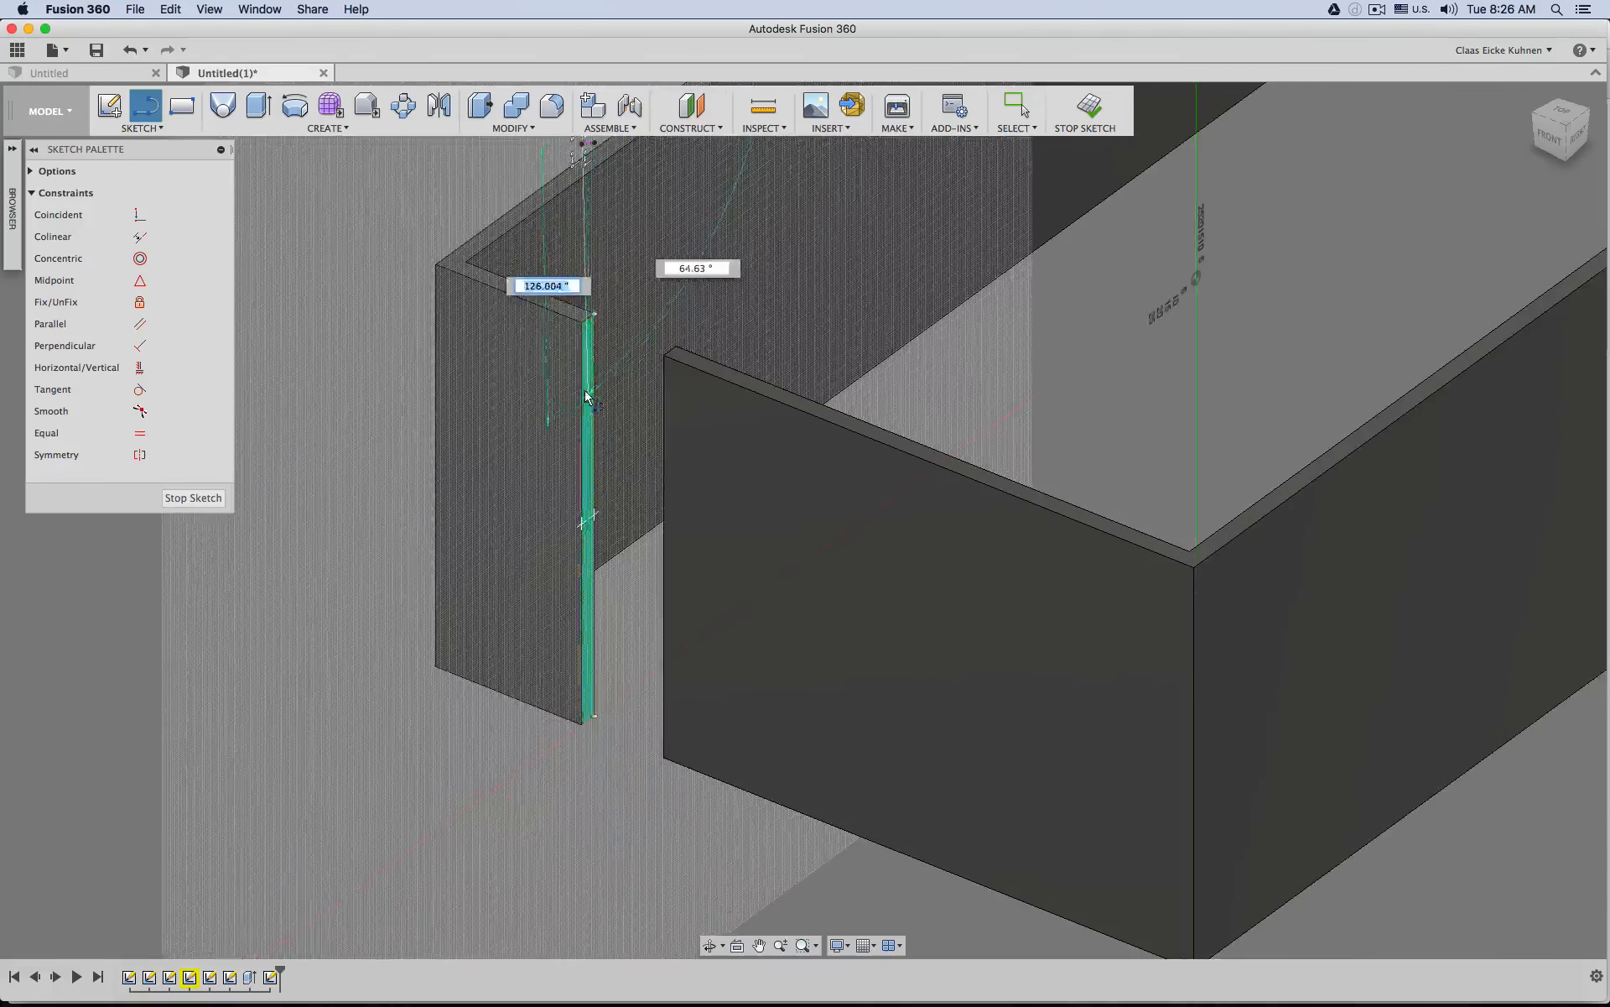
{"action": "middle_click_drag", "start_coordinate": [591, 394], "coordinate": [557, 411], "text": "shift"}
{"action": "key", "text": "Escape"}
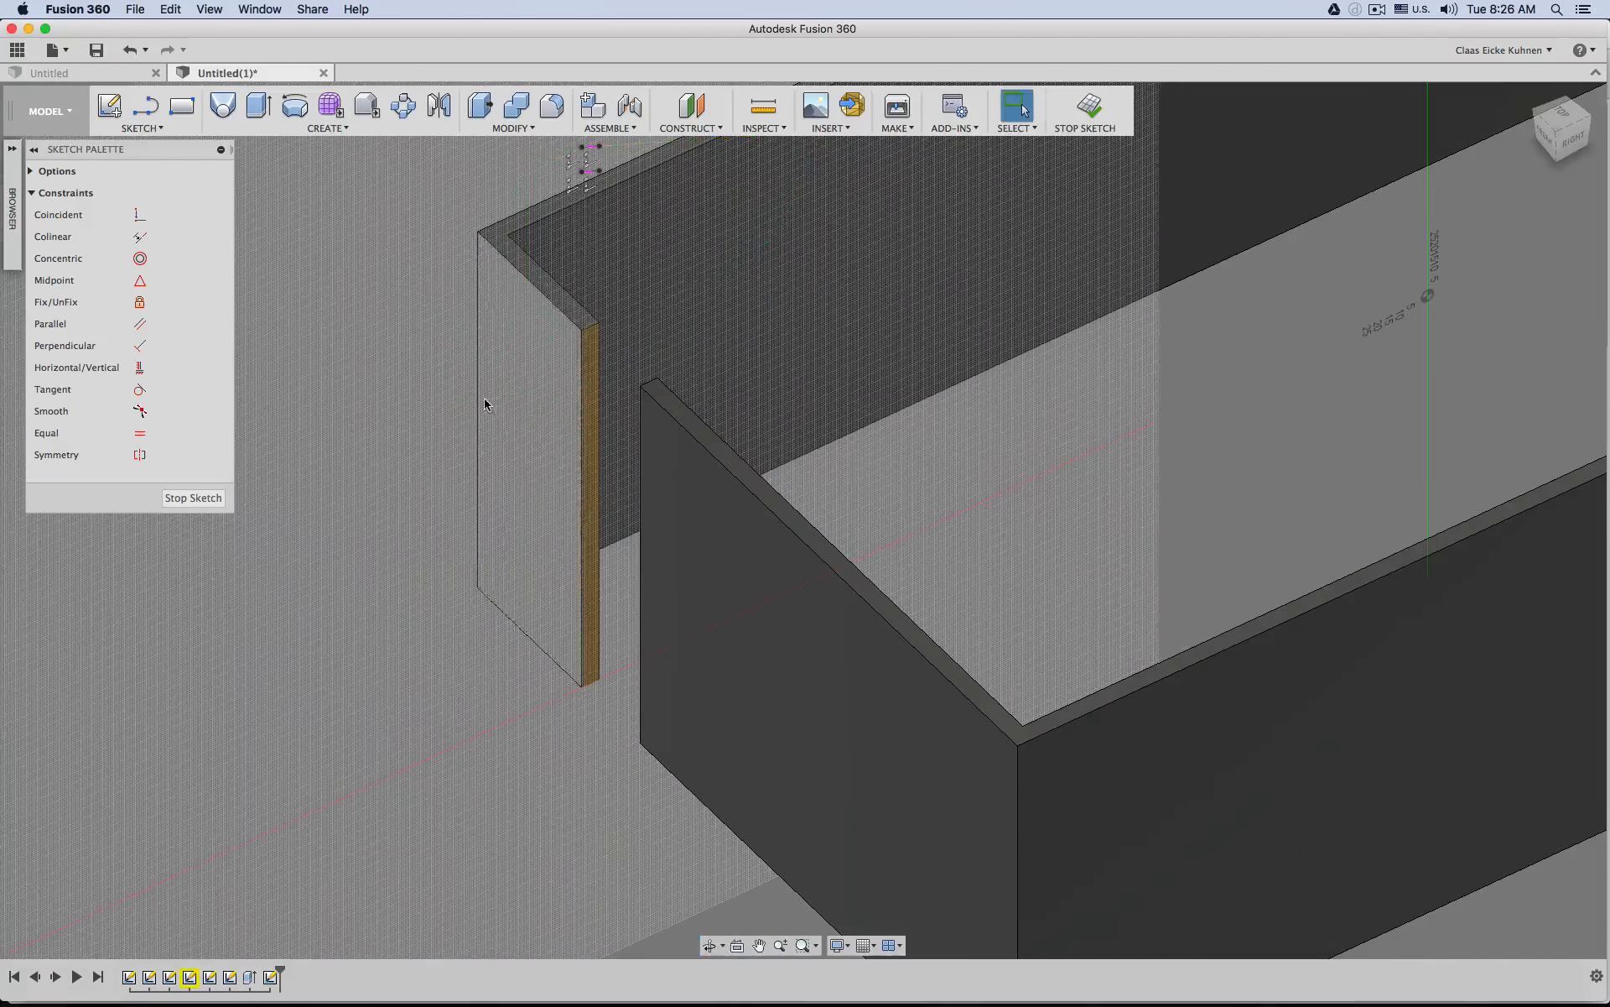
Examine the short wall section's end face up close to check whether the line splits it into separate profiles.
{"action": "scroll", "coordinate": [564, 304], "scroll_direction": "down", "scroll_amount": 3}
{"action": "scroll", "coordinate": [564, 309], "scroll_direction": "up", "scroll_amount": 4}
{"action": "middle_click_drag", "start_coordinate": [571, 320], "coordinate": [560, 285], "text": "shift"}
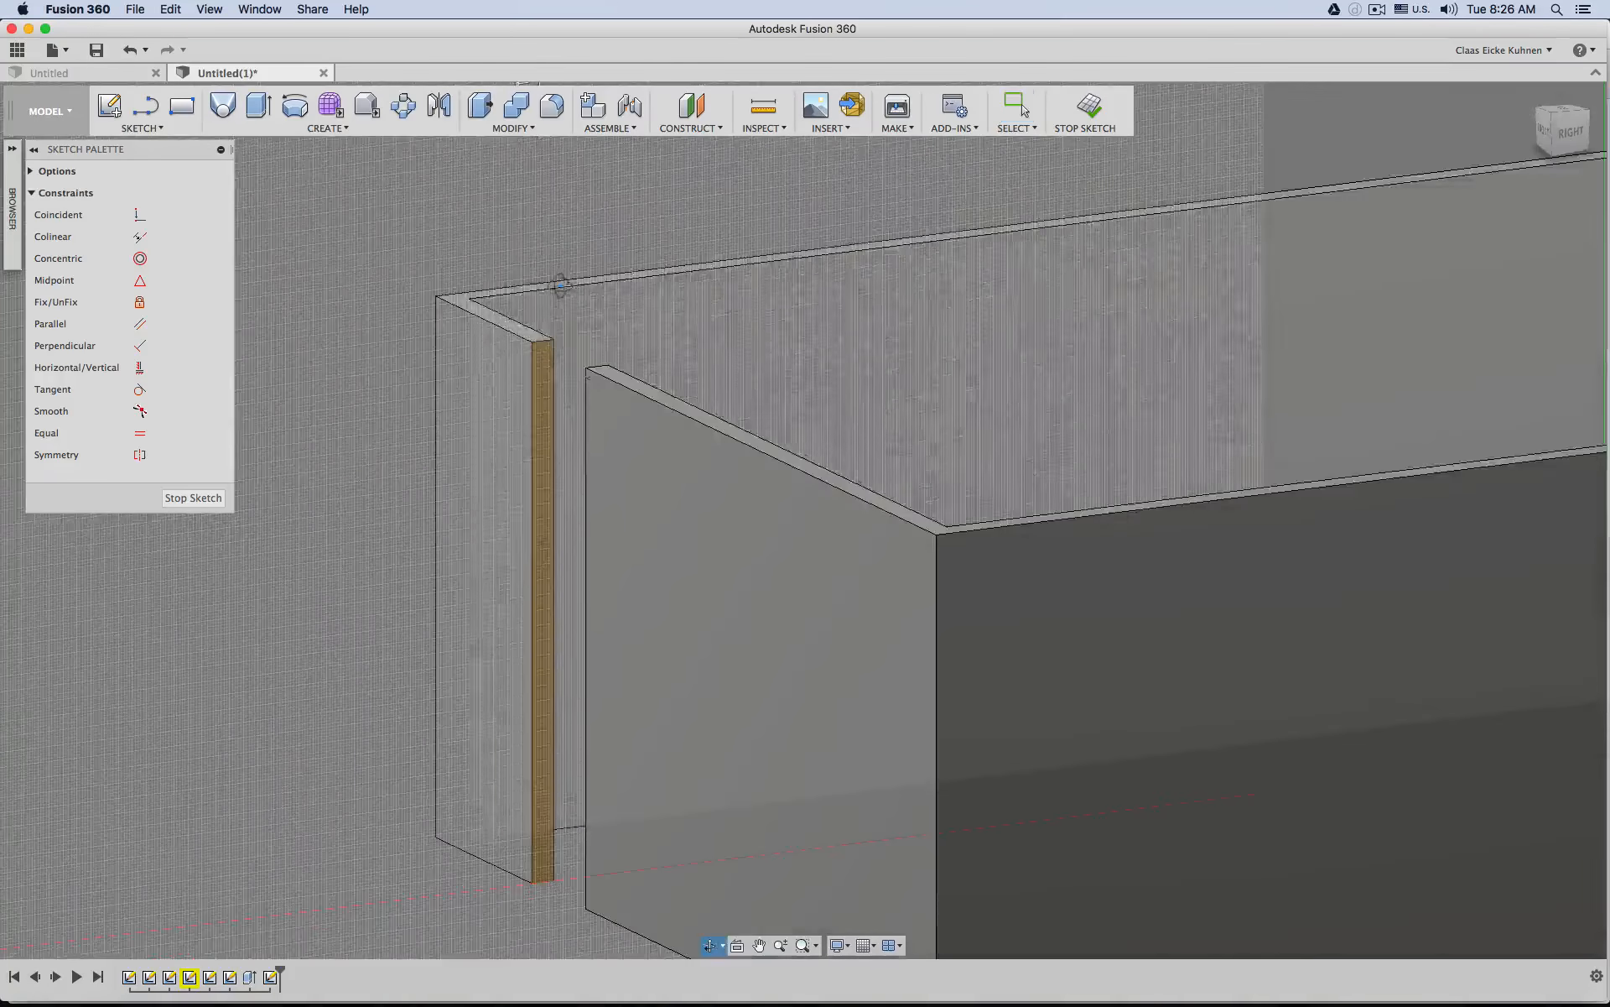
{"action": "scroll", "coordinate": [550, 446], "scroll_direction": "up", "scroll_amount": 5}
{"action": "scroll", "coordinate": [557, 498], "scroll_direction": "down", "scroll_amount": 5}
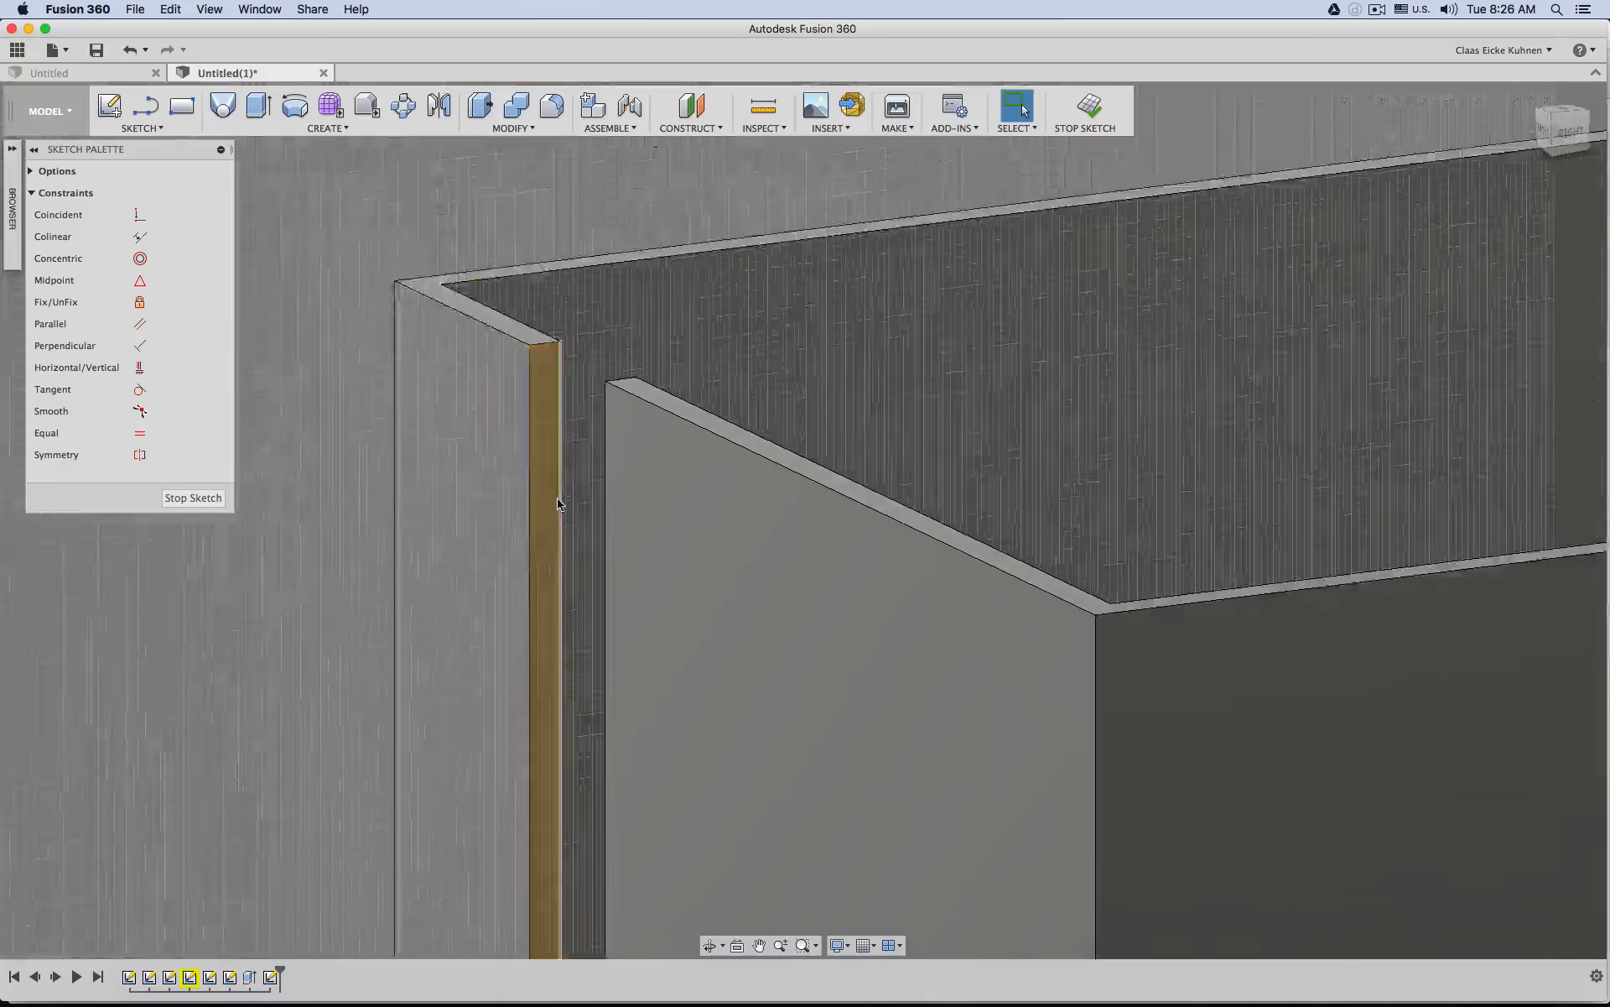
{"action": "scroll", "coordinate": [553, 499], "scroll_direction": "up", "scroll_amount": 3}
{"action": "scroll", "coordinate": [553, 498], "scroll_direction": "up", "scroll_amount": 3}
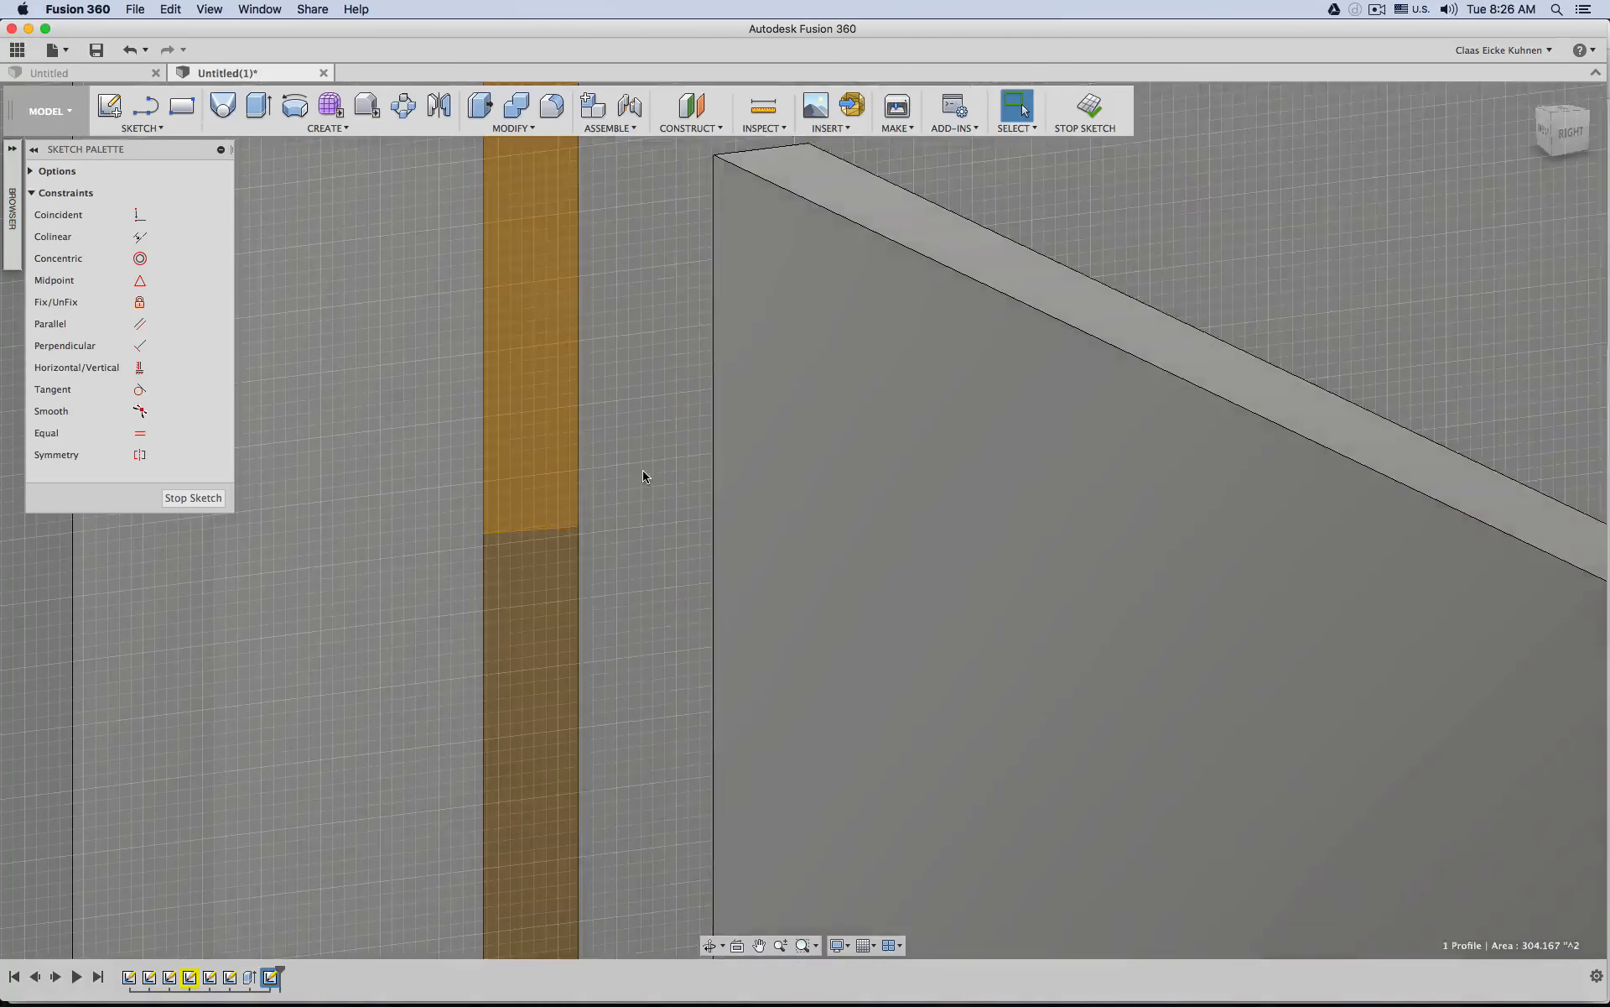
{"action": "scroll", "coordinate": [638, 475], "scroll_direction": "down", "scroll_amount": 4}
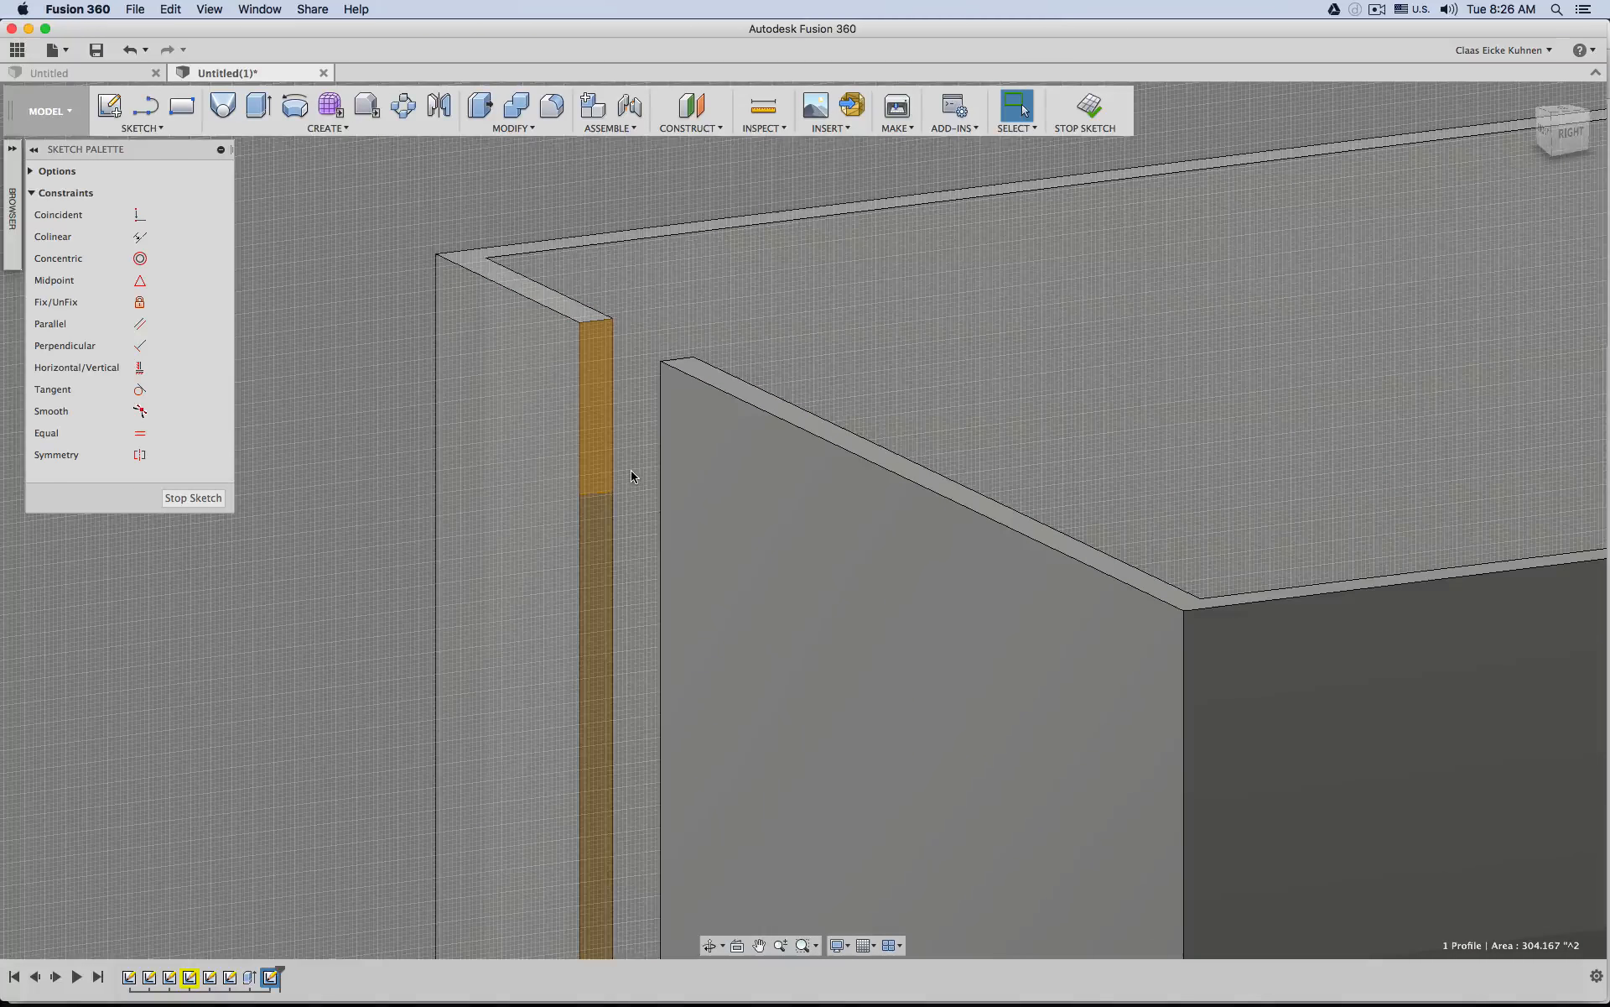
Draw the dividing line across the short wall section's end face again and check its endpoint on the inner edge.
{"action": "key", "text": "l"}
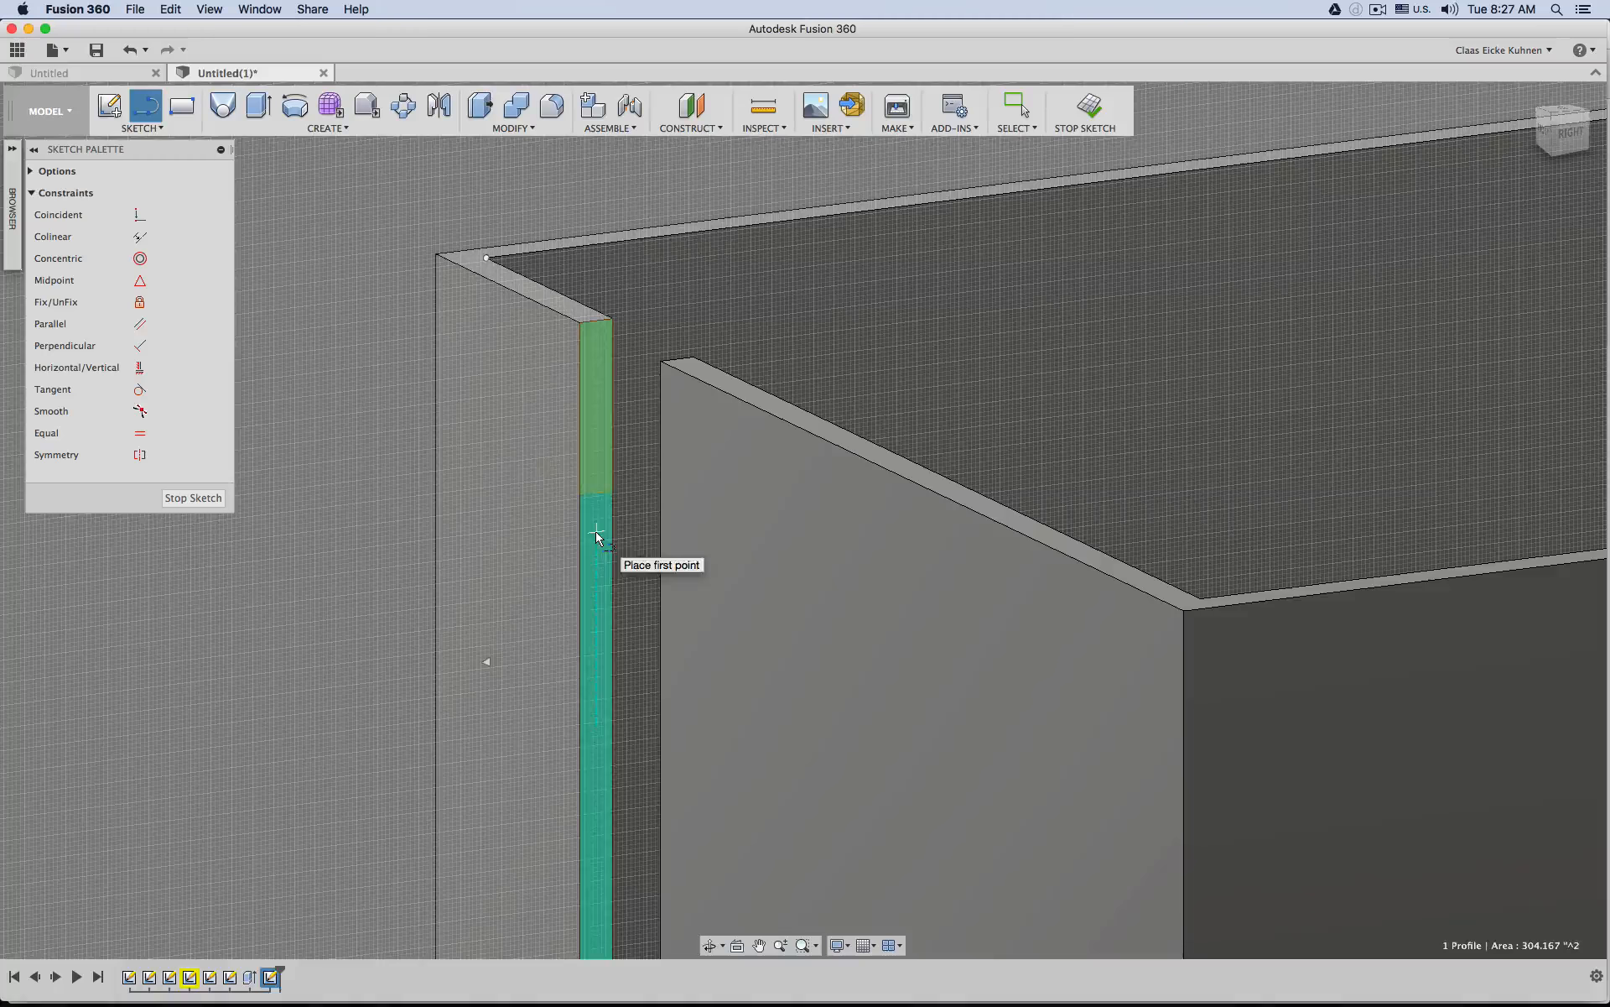
{"action": "left_click", "coordinate": [596, 537]}
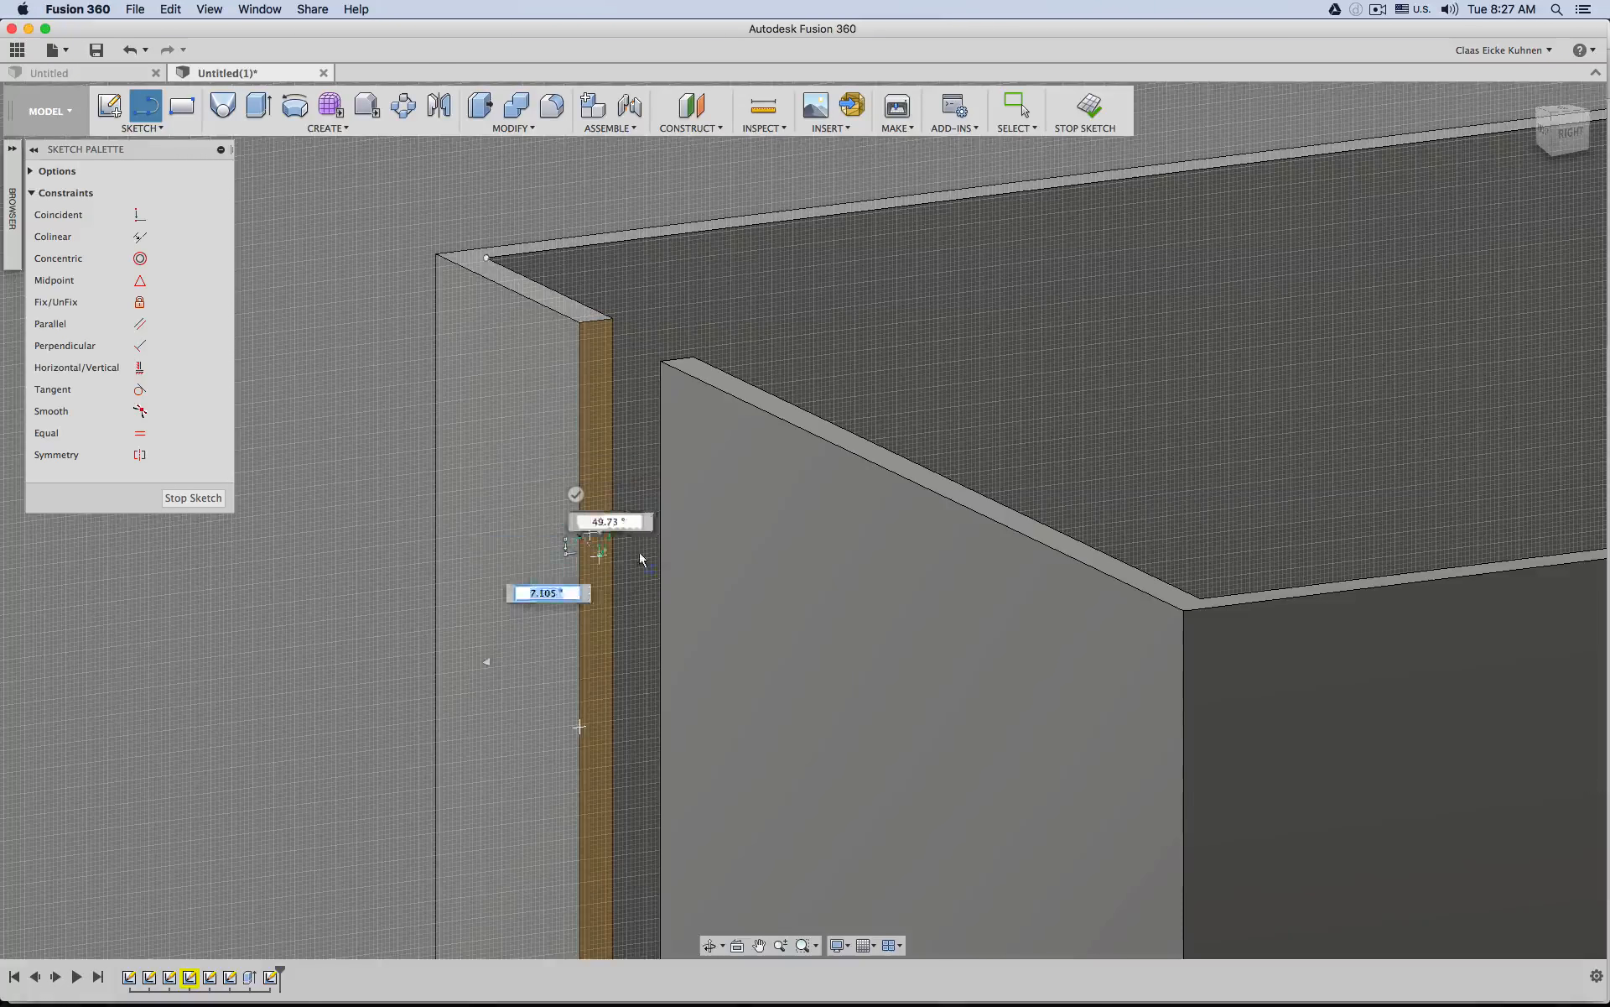
{"action": "scroll", "coordinate": [587, 541], "scroll_direction": "up", "scroll_amount": 5}
{"action": "key", "text": "Escape"}
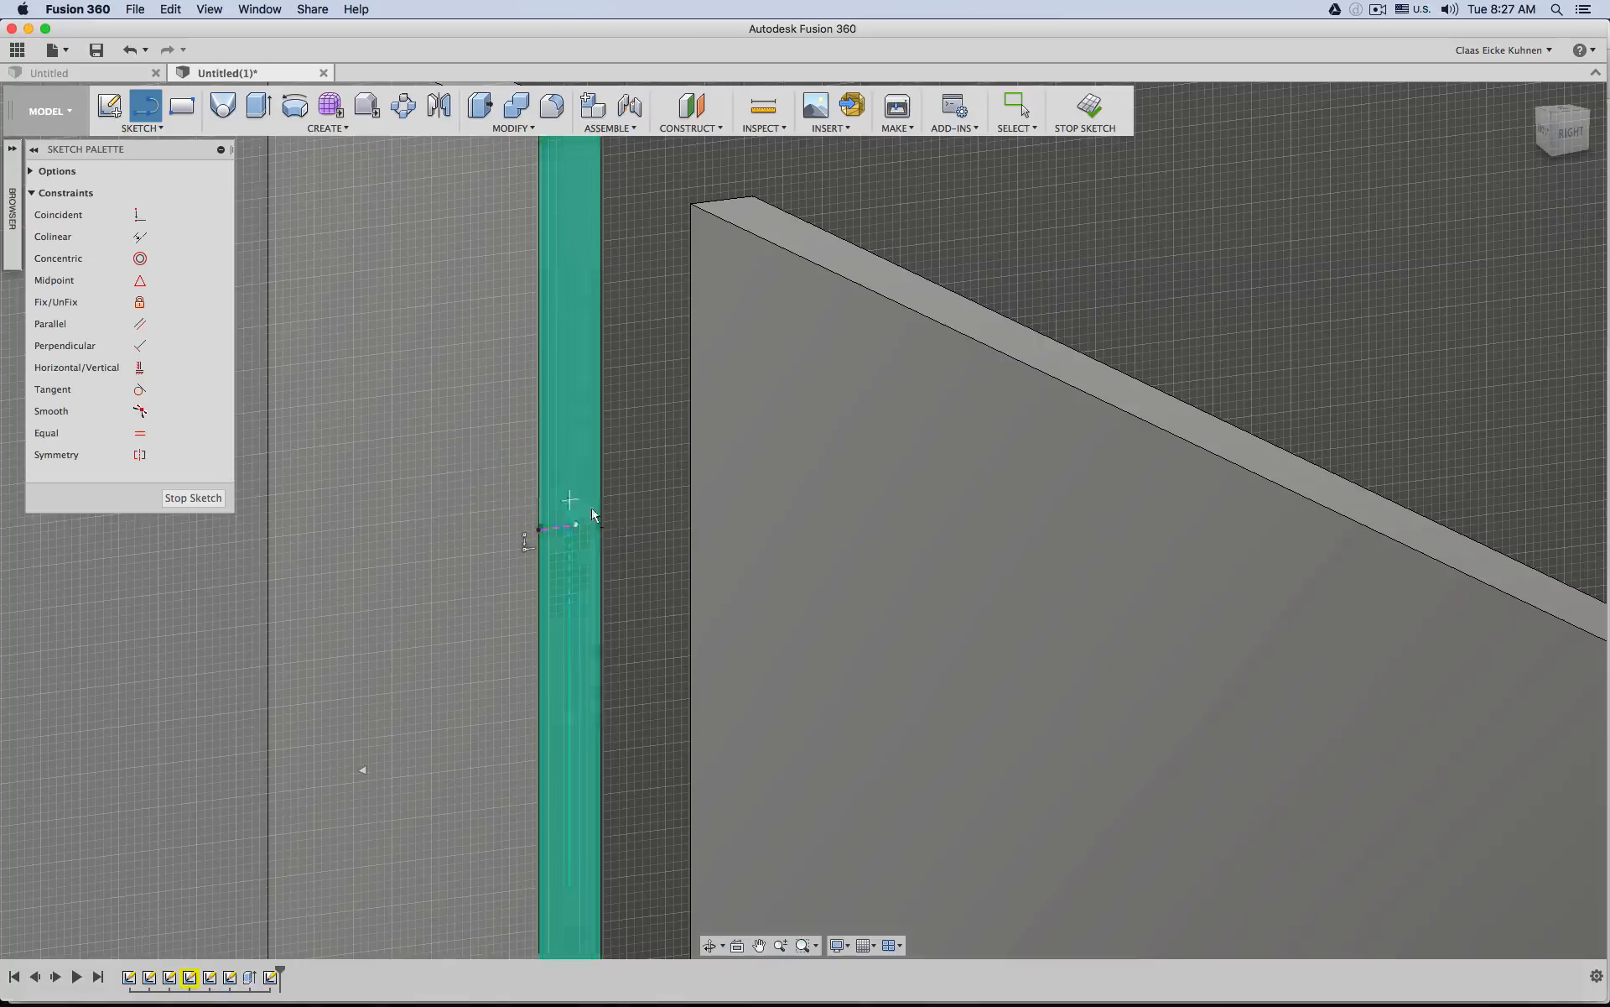
{"action": "key", "text": "Escape"}
{"action": "left_click", "coordinate": [601, 525]}
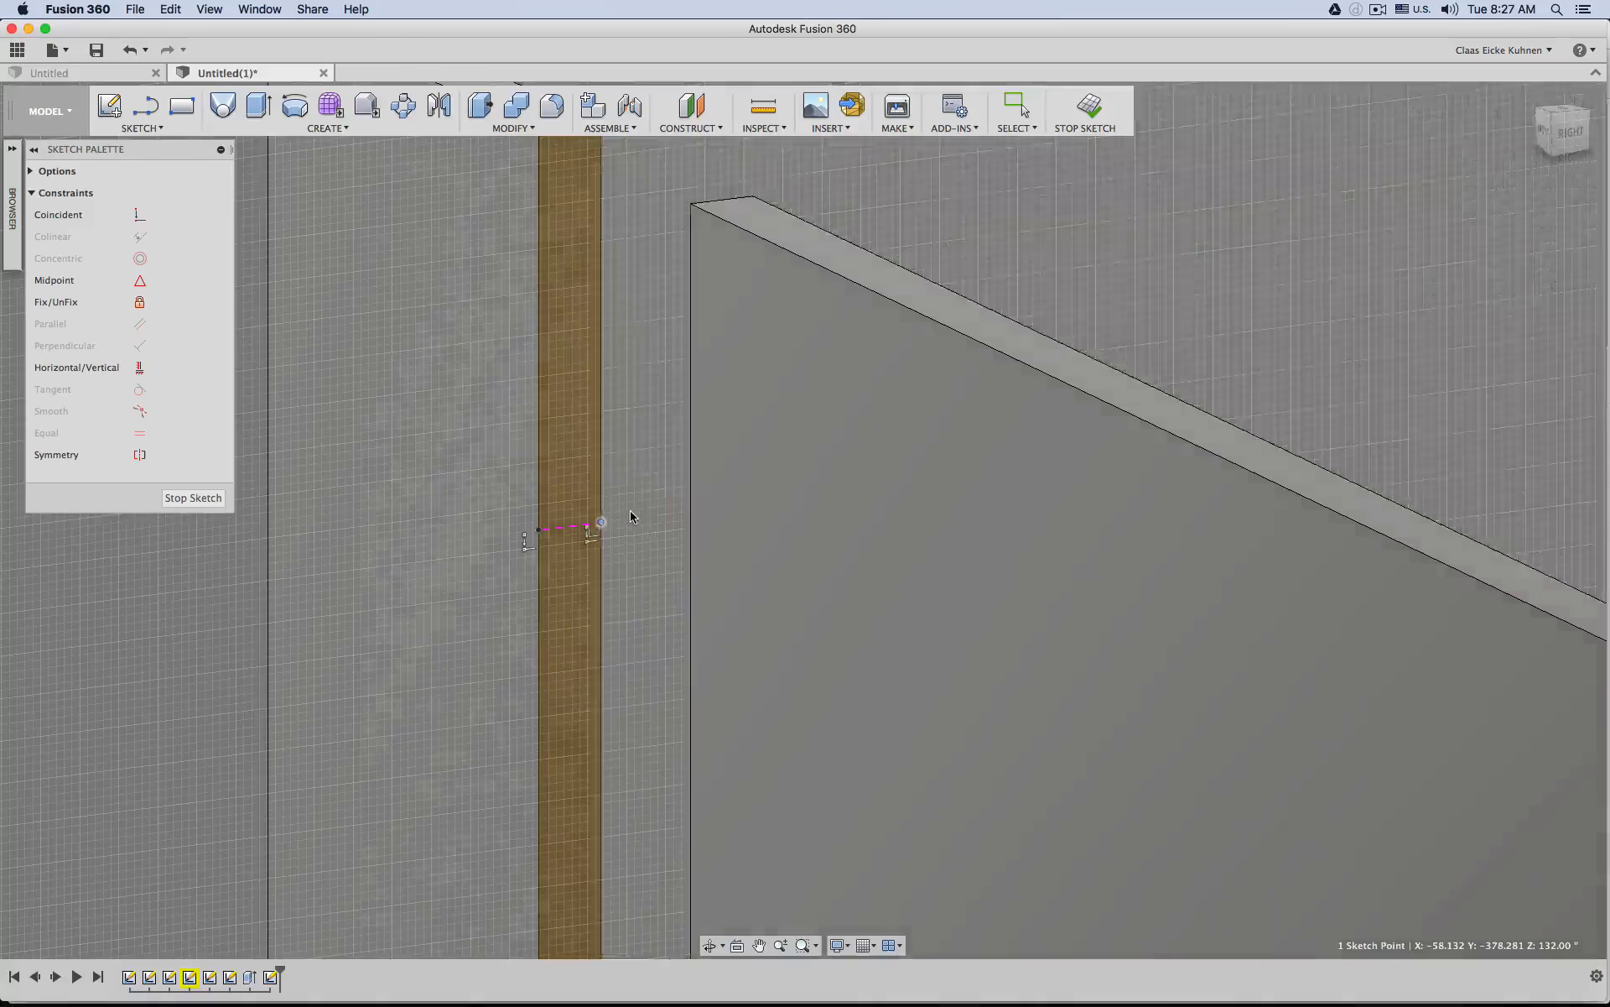
Delete the stray sketch geometry above the short wall section and finish the sketch.
{"action": "scroll", "coordinate": [600, 525], "scroll_direction": "down", "scroll_amount": 10}
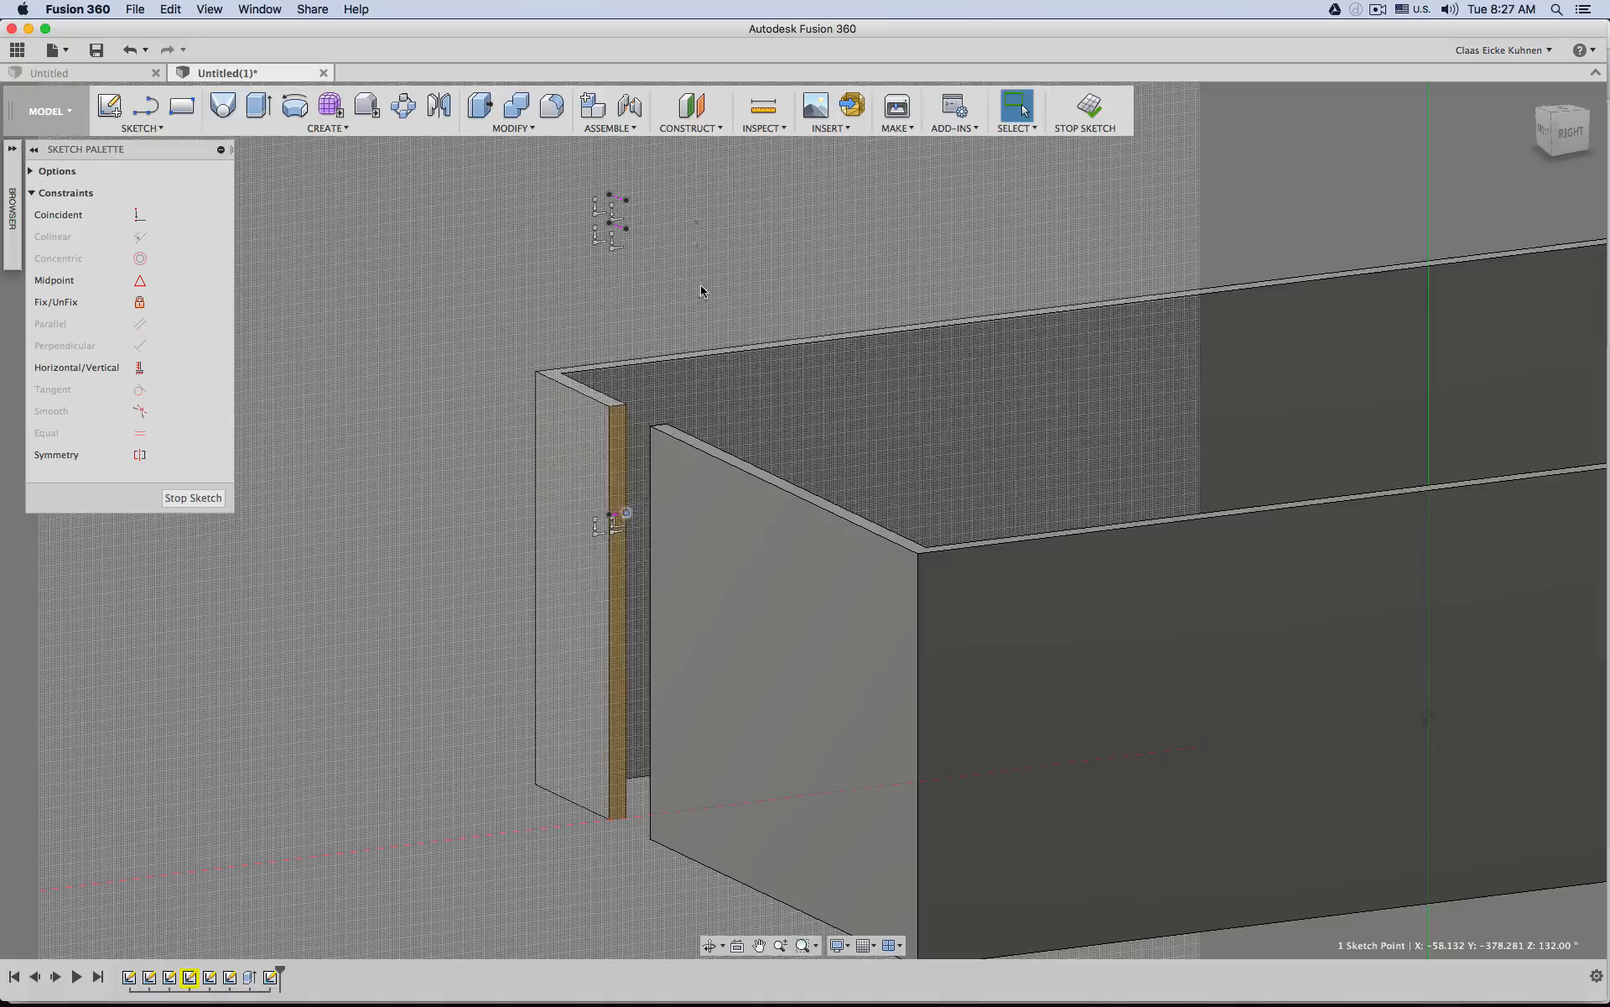
{"action": "left_click_drag", "start_coordinate": [684, 281], "coordinate": [571, 181]}
{"action": "key", "text": "Delete"}
{"action": "middle_click_drag", "start_coordinate": [546, 276], "coordinate": [579, 285], "text": "shift"}
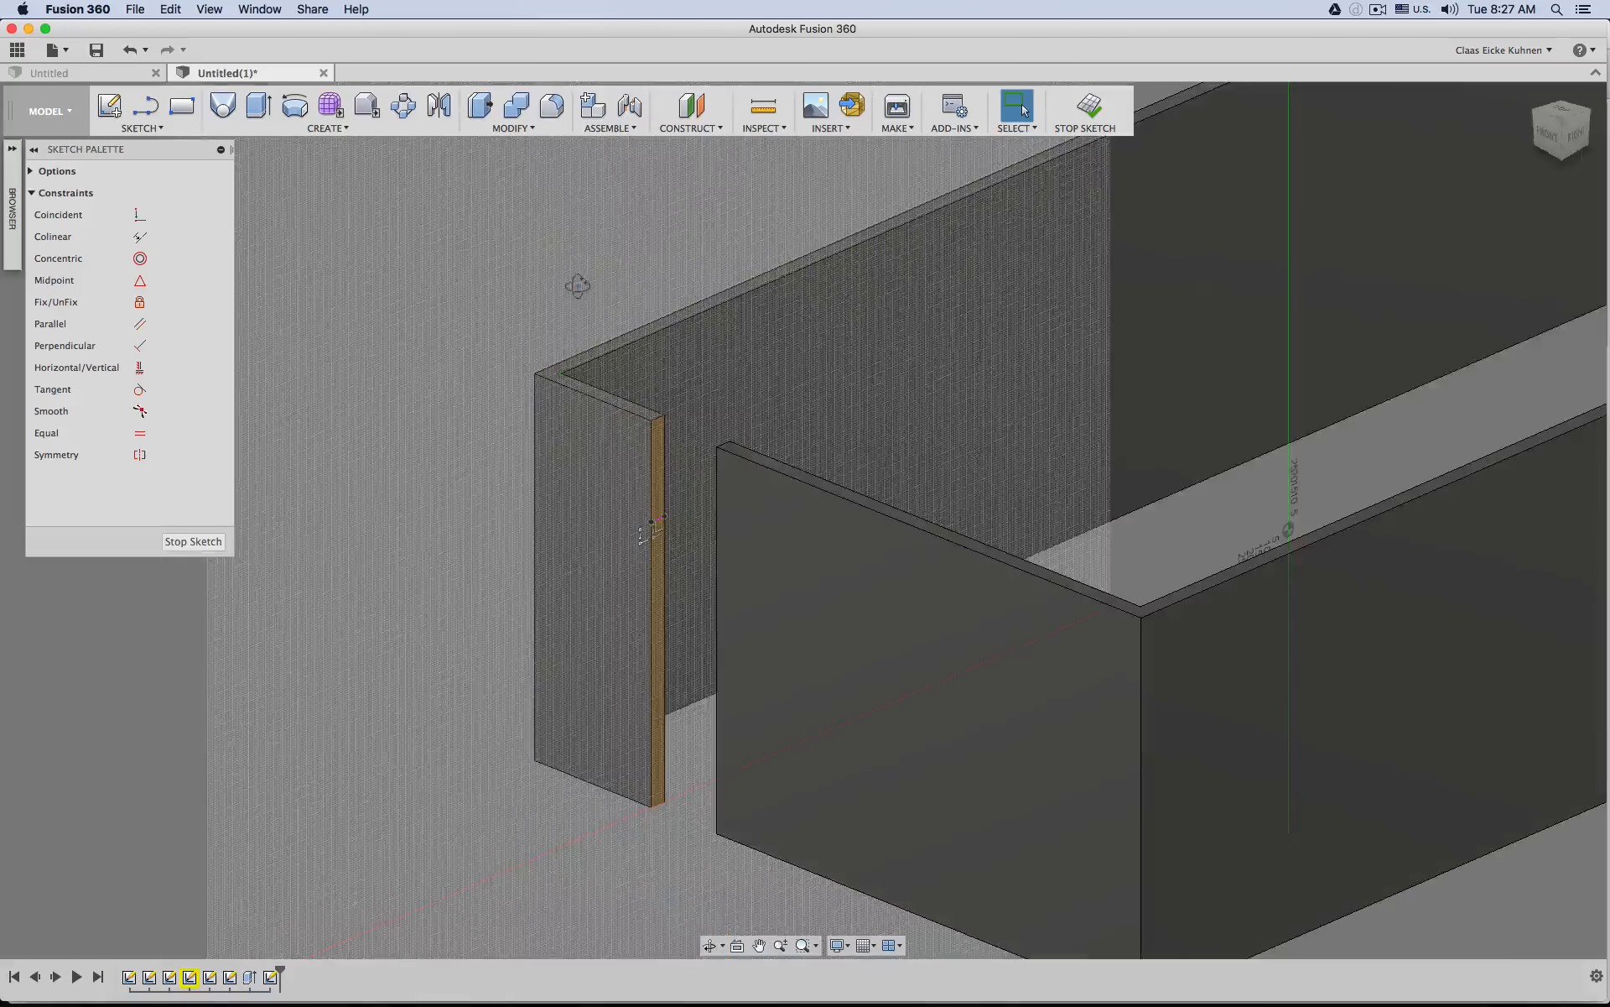
{"action": "left_click", "coordinate": [1104, 122]}
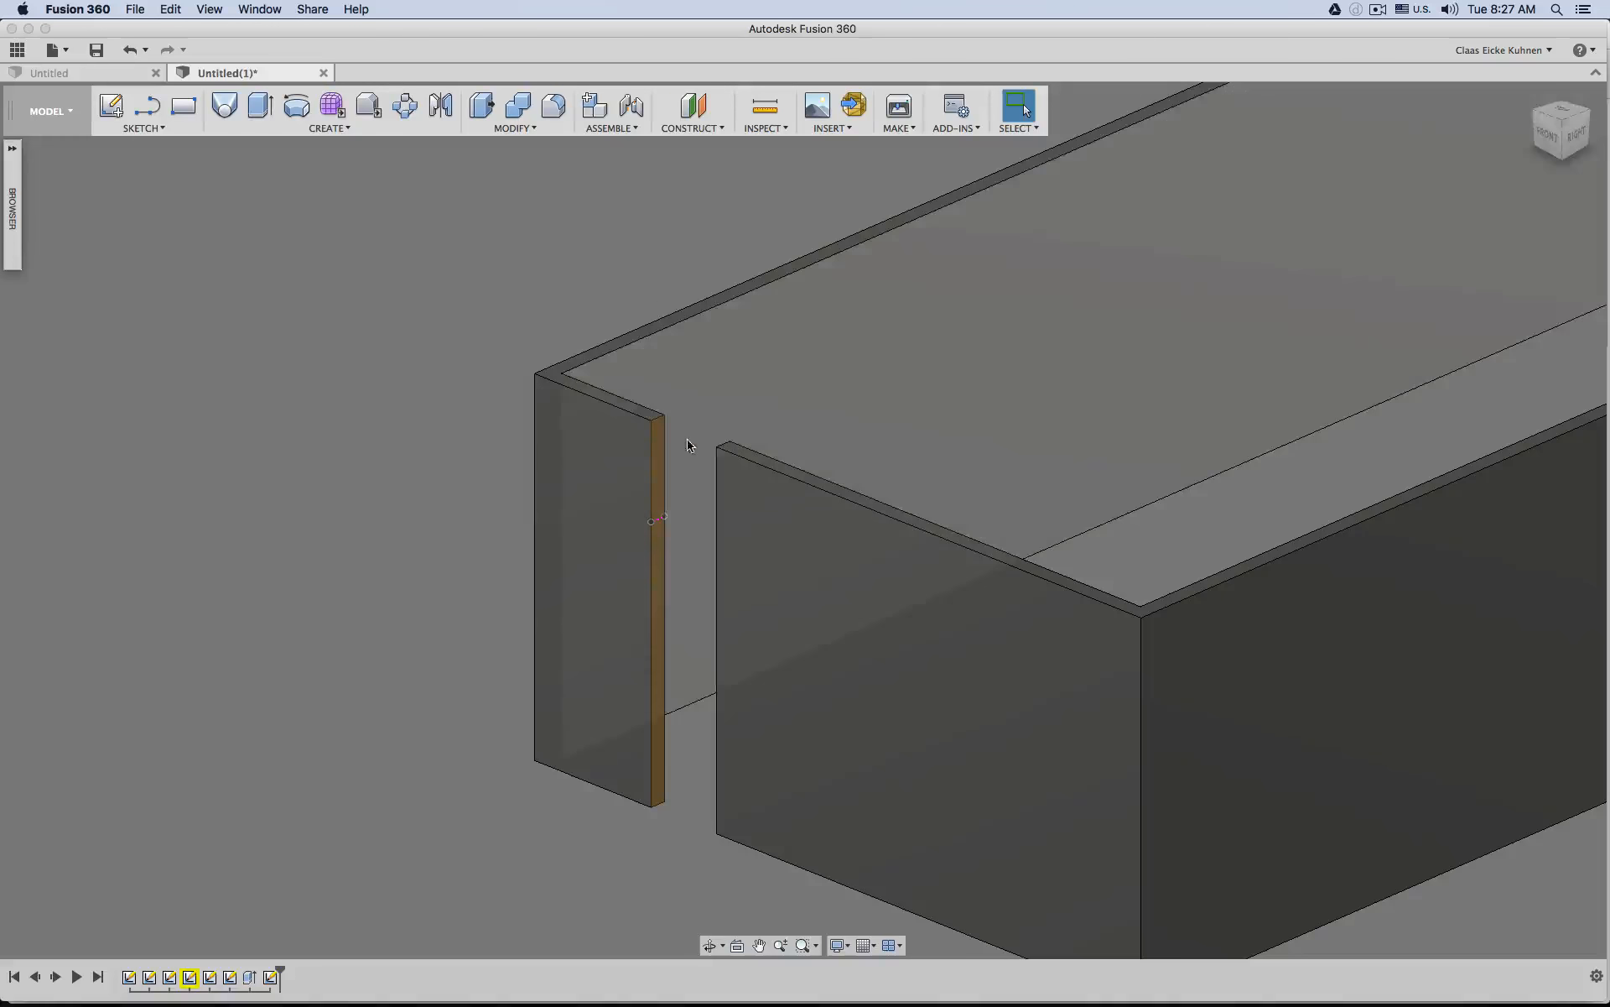
Extrude the upper profile of the end face about 39.6 in across the doorway, joining it to the walls.
{"action": "left_click", "coordinate": [662, 466]}
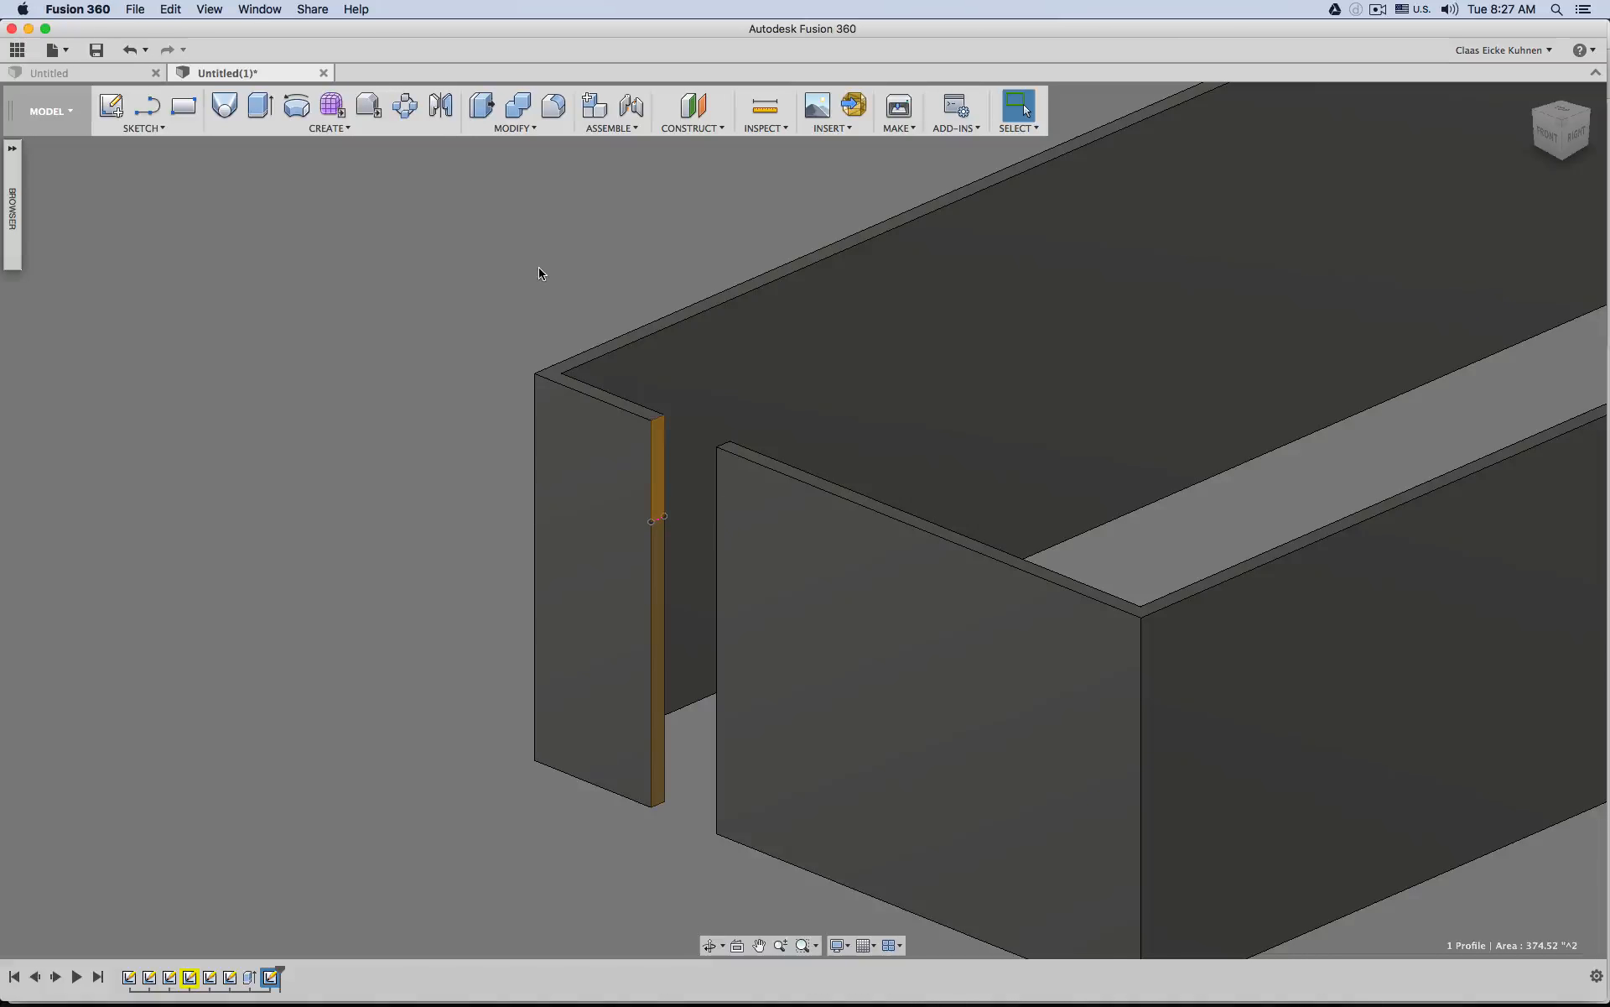
{"action": "left_click", "coordinate": [260, 104]}
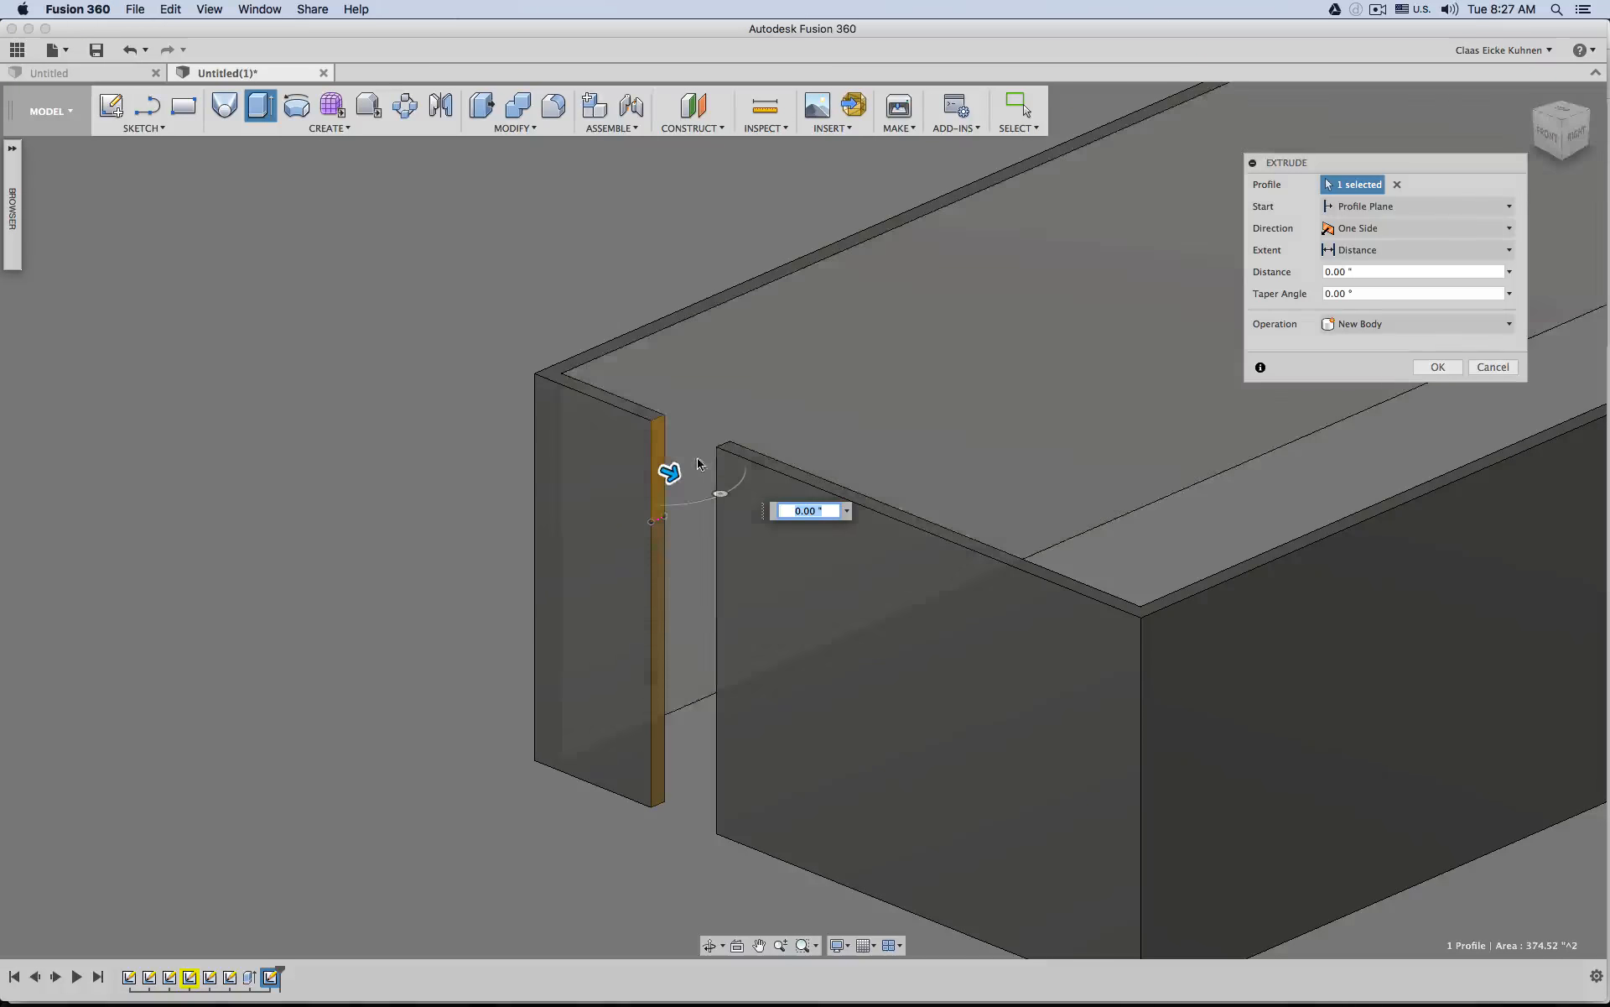
{"action": "left_click_drag", "start_coordinate": [670, 474], "coordinate": [737, 499]}
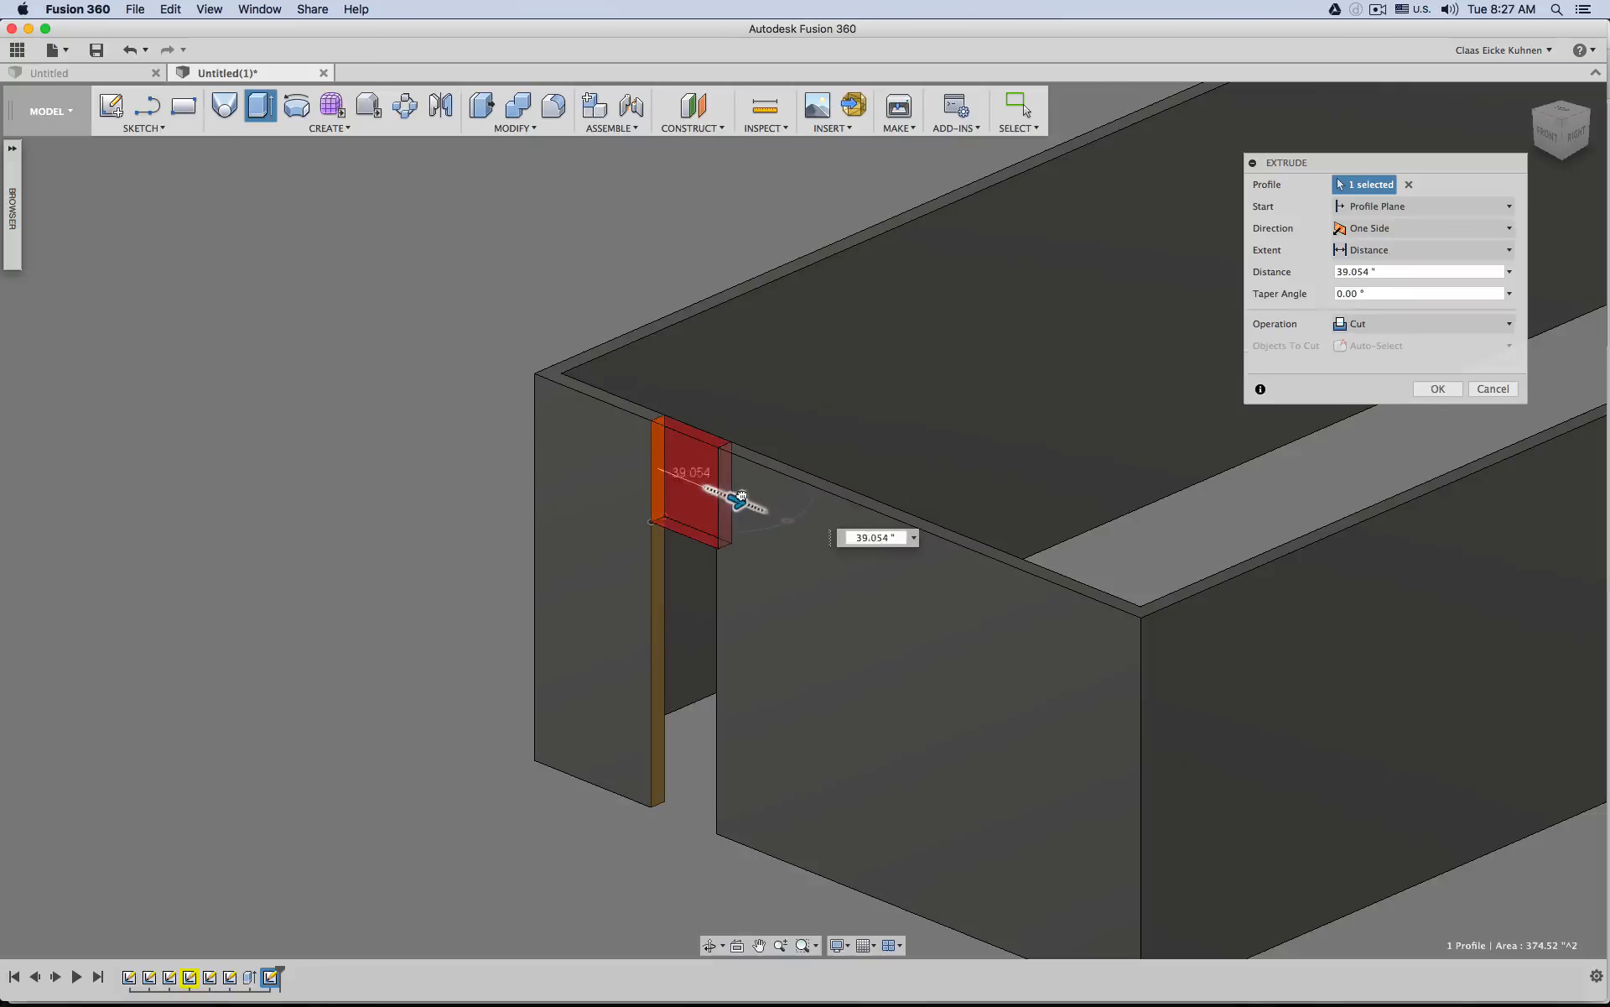
{"action": "left_click", "coordinate": [1376, 324]}
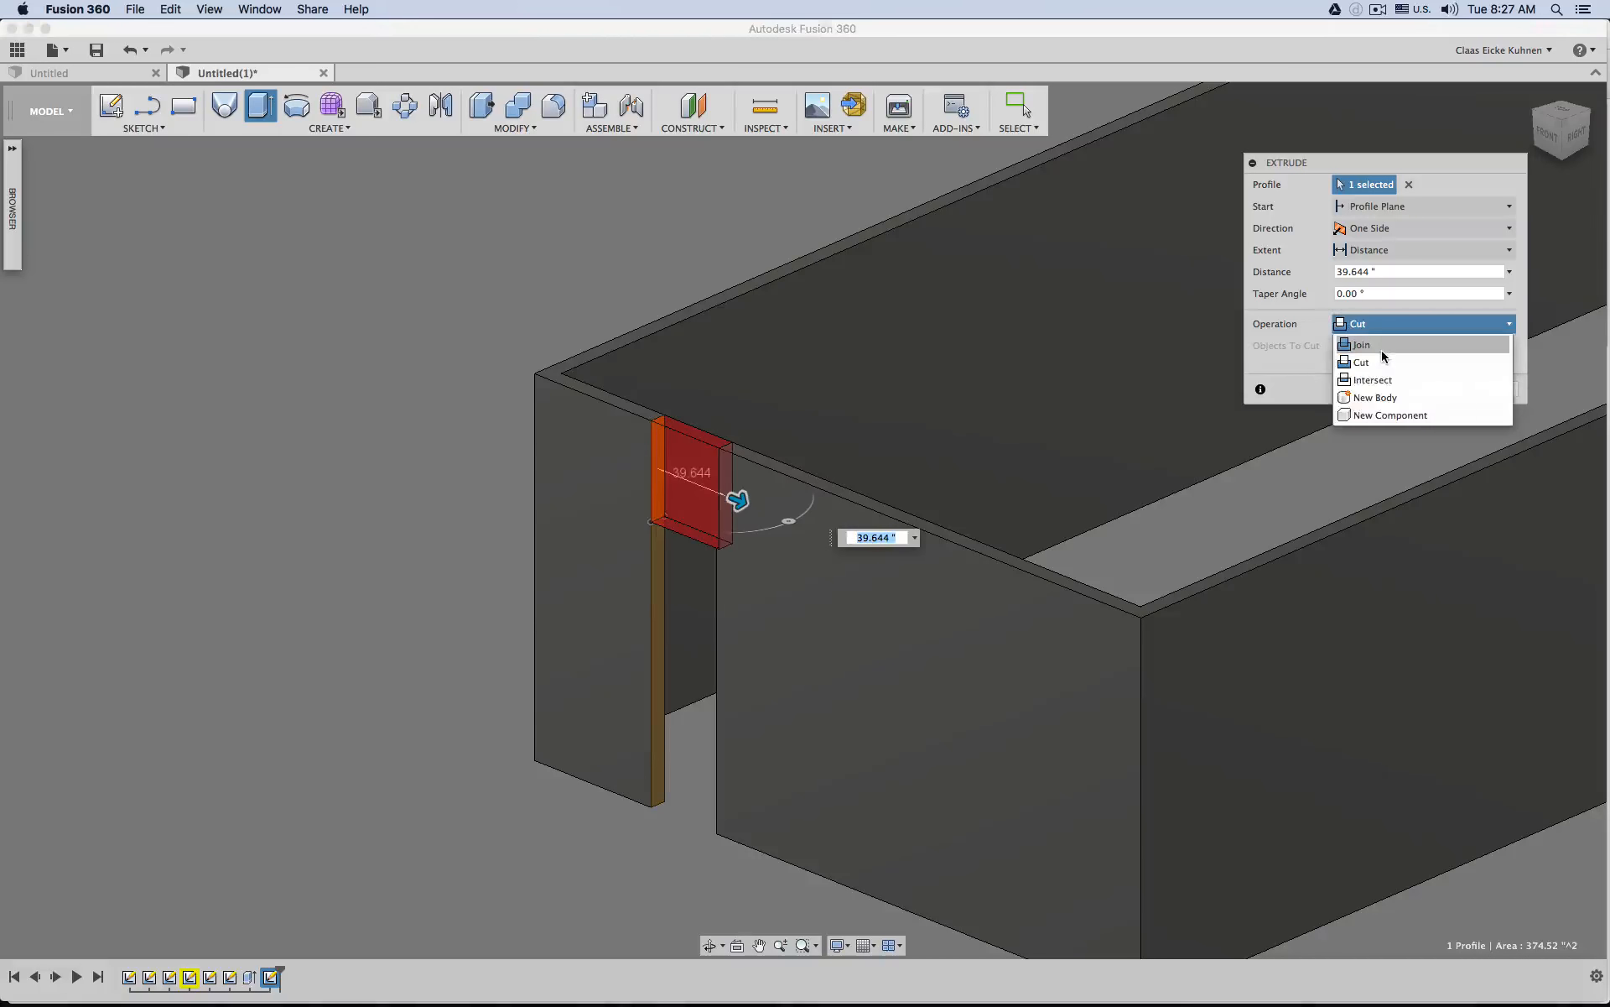
{"action": "left_click", "coordinate": [1381, 350]}
{"action": "left_click", "coordinate": [1441, 366]}
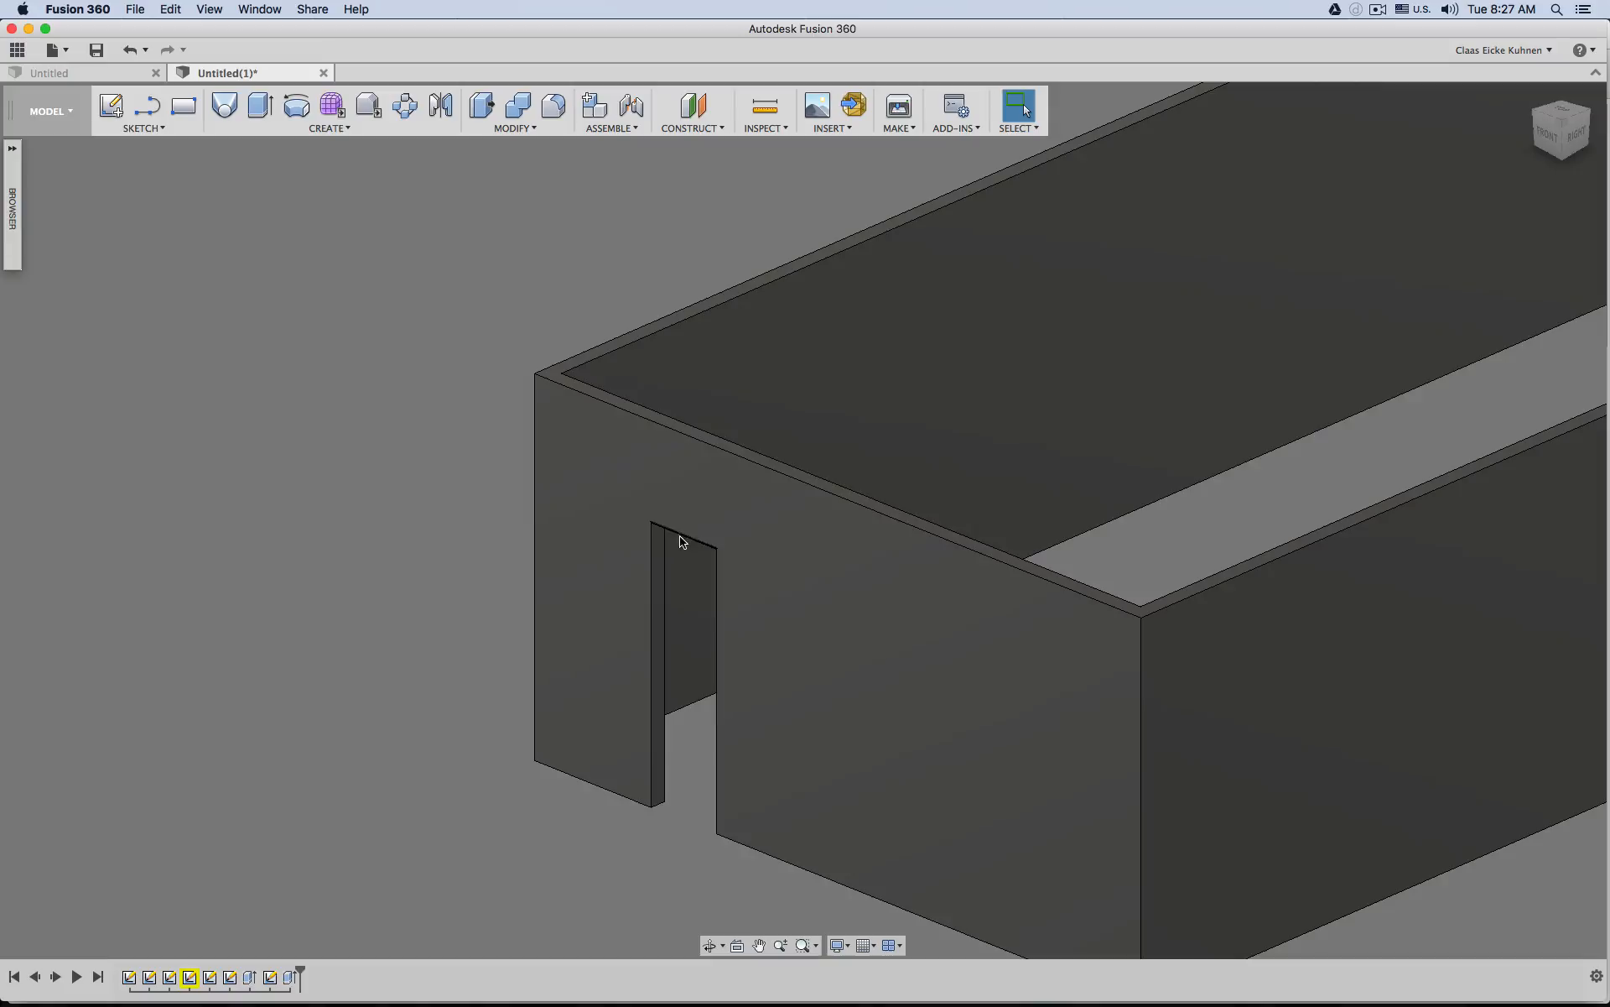
Inspect the underside face of the lintel above the doorway from below.
{"action": "middle_click_drag", "start_coordinate": [719, 672], "coordinate": [691, 598], "text": "shift"}
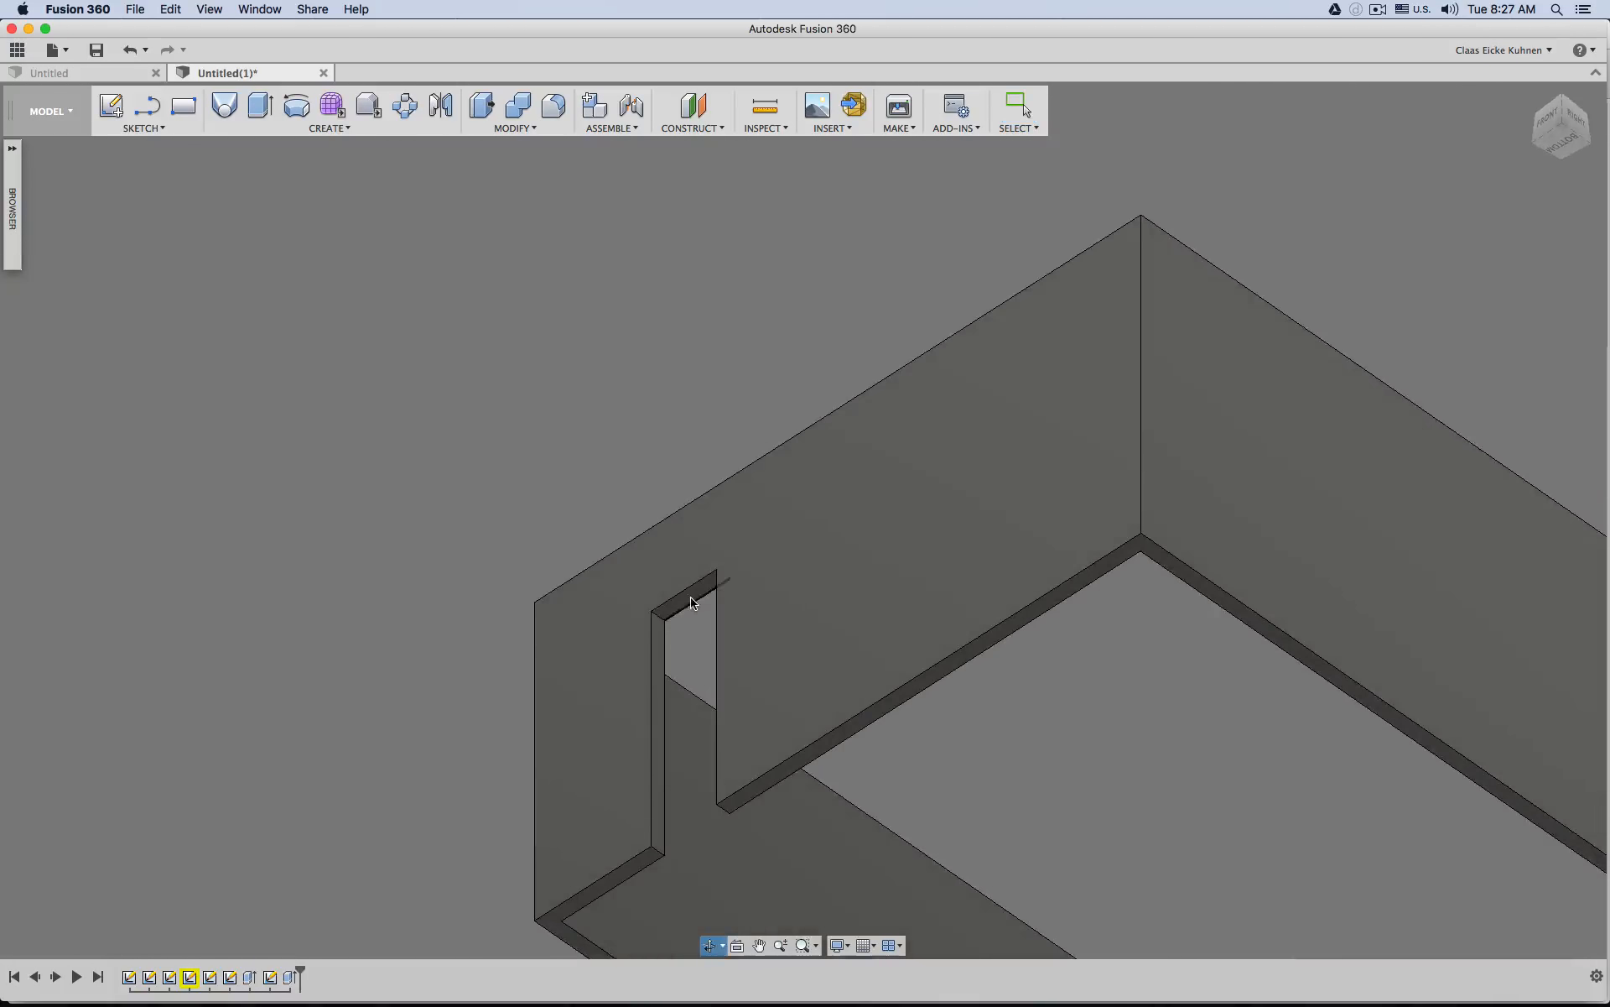
{"action": "left_click", "coordinate": [691, 600]}
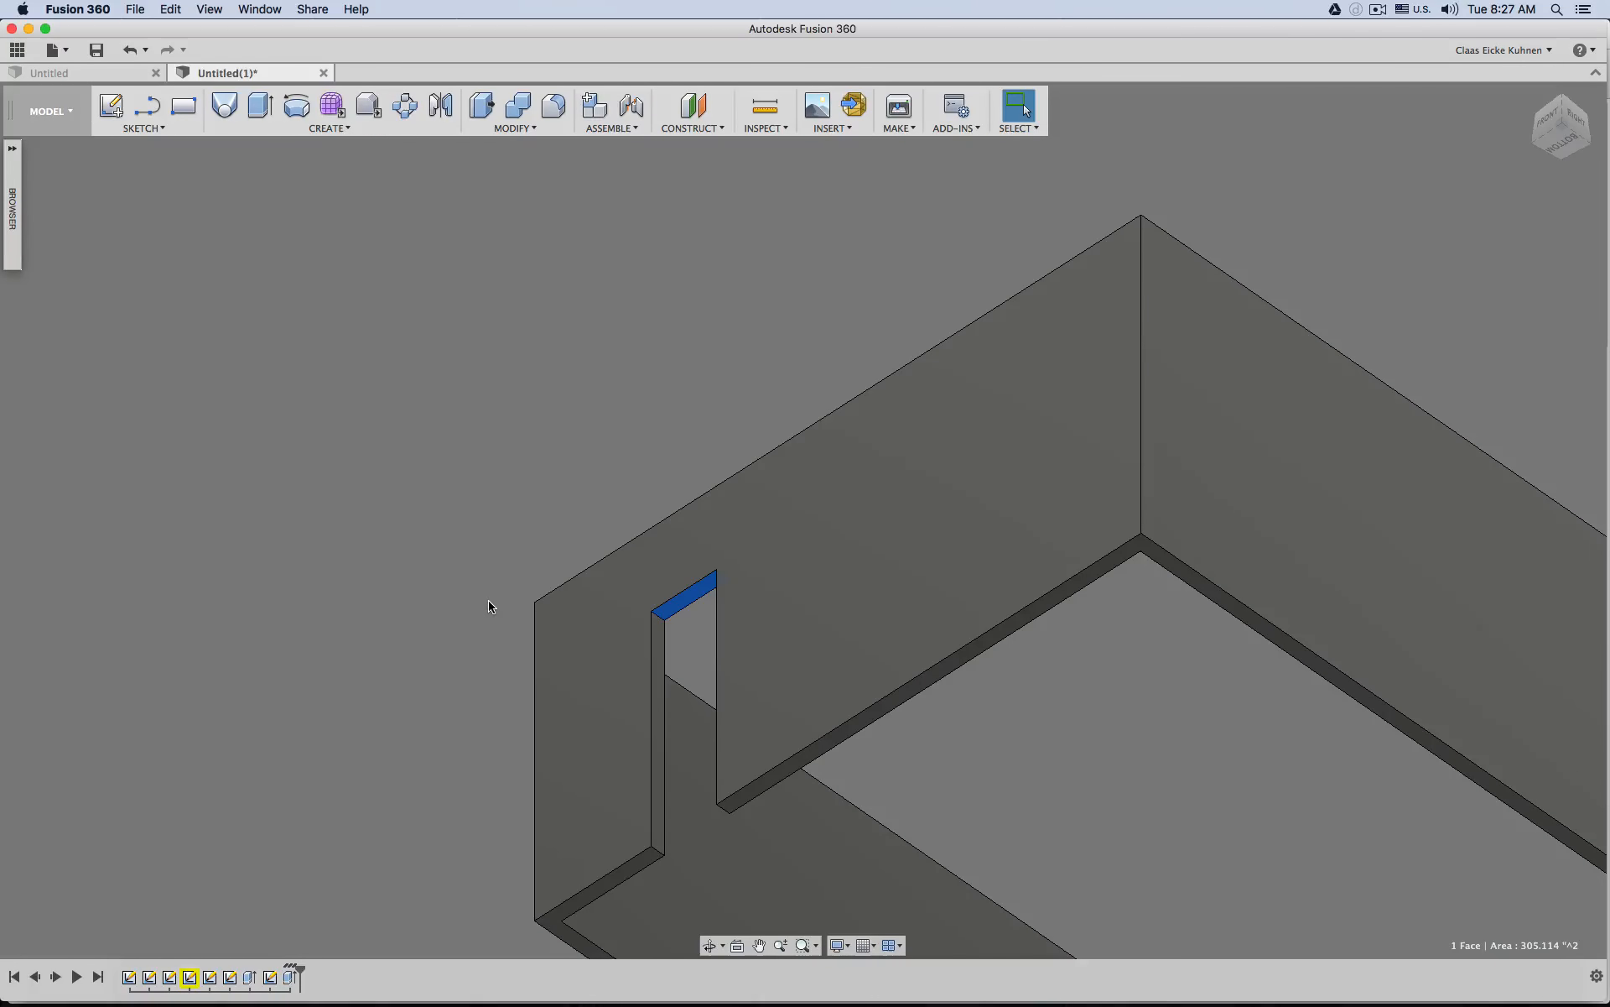
{"action": "middle_click_drag", "start_coordinate": [651, 496], "coordinate": [661, 586], "text": "shift"}
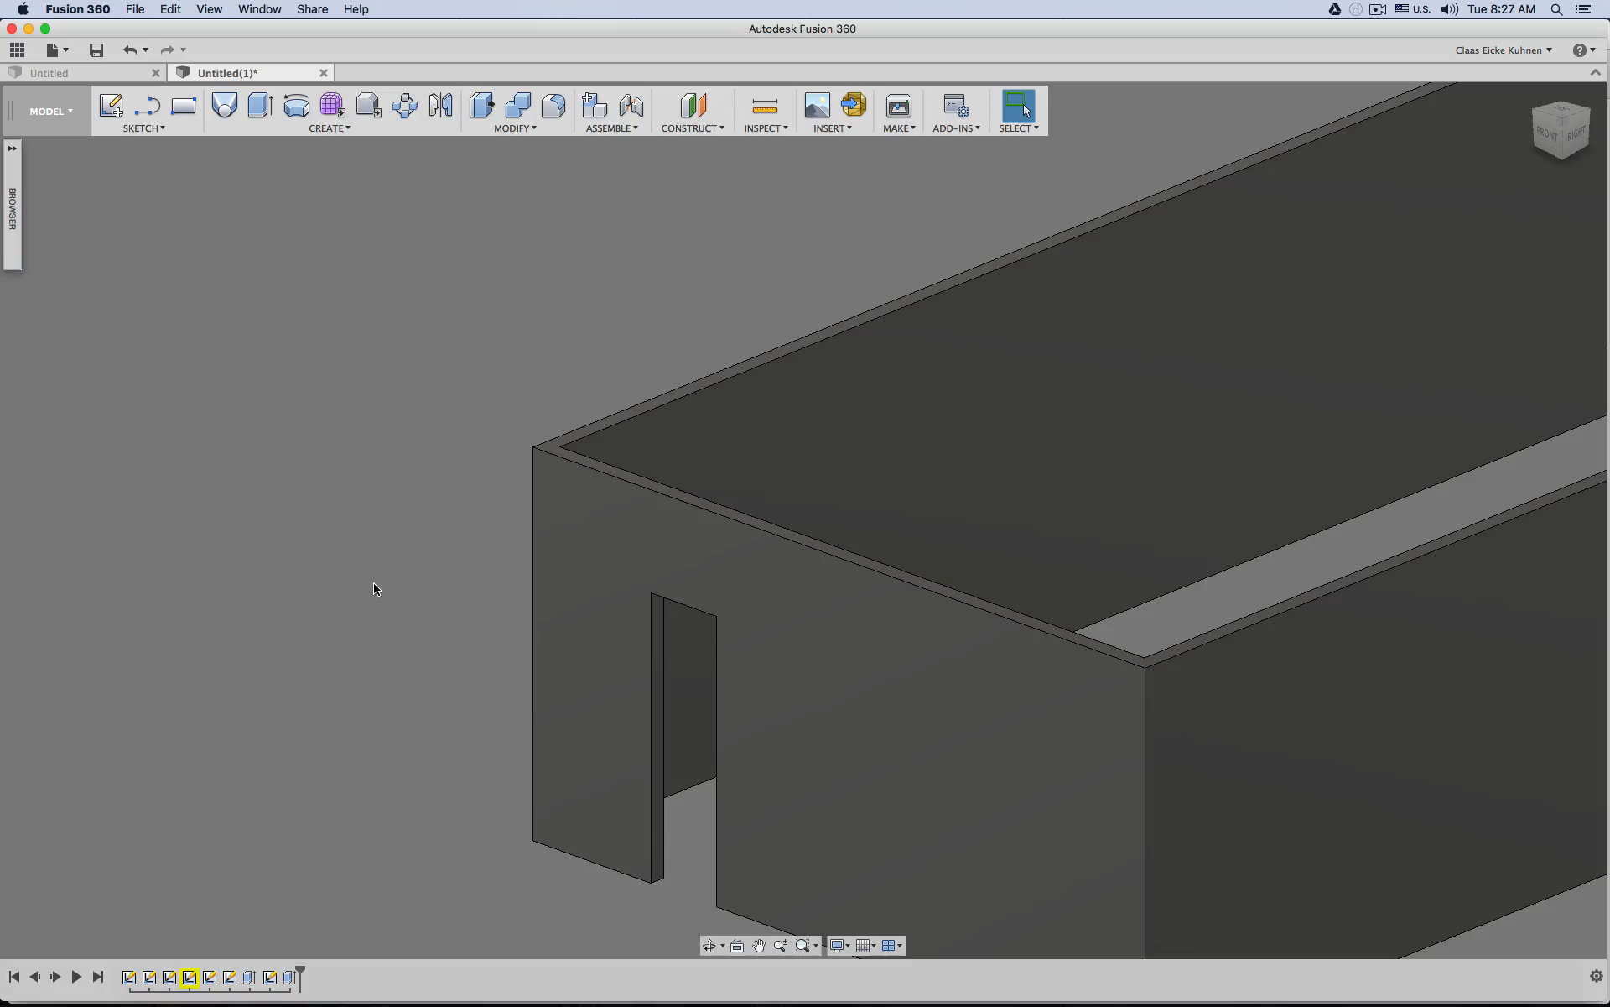
Delete the lintel extrusion together with its sketch, reopening the full height of the doorway.
{"action": "scroll", "coordinate": [400, 758], "scroll_direction": "down", "scroll_amount": 3}
{"action": "middle_click_drag", "start_coordinate": [400, 758], "coordinate": [339, 714]}
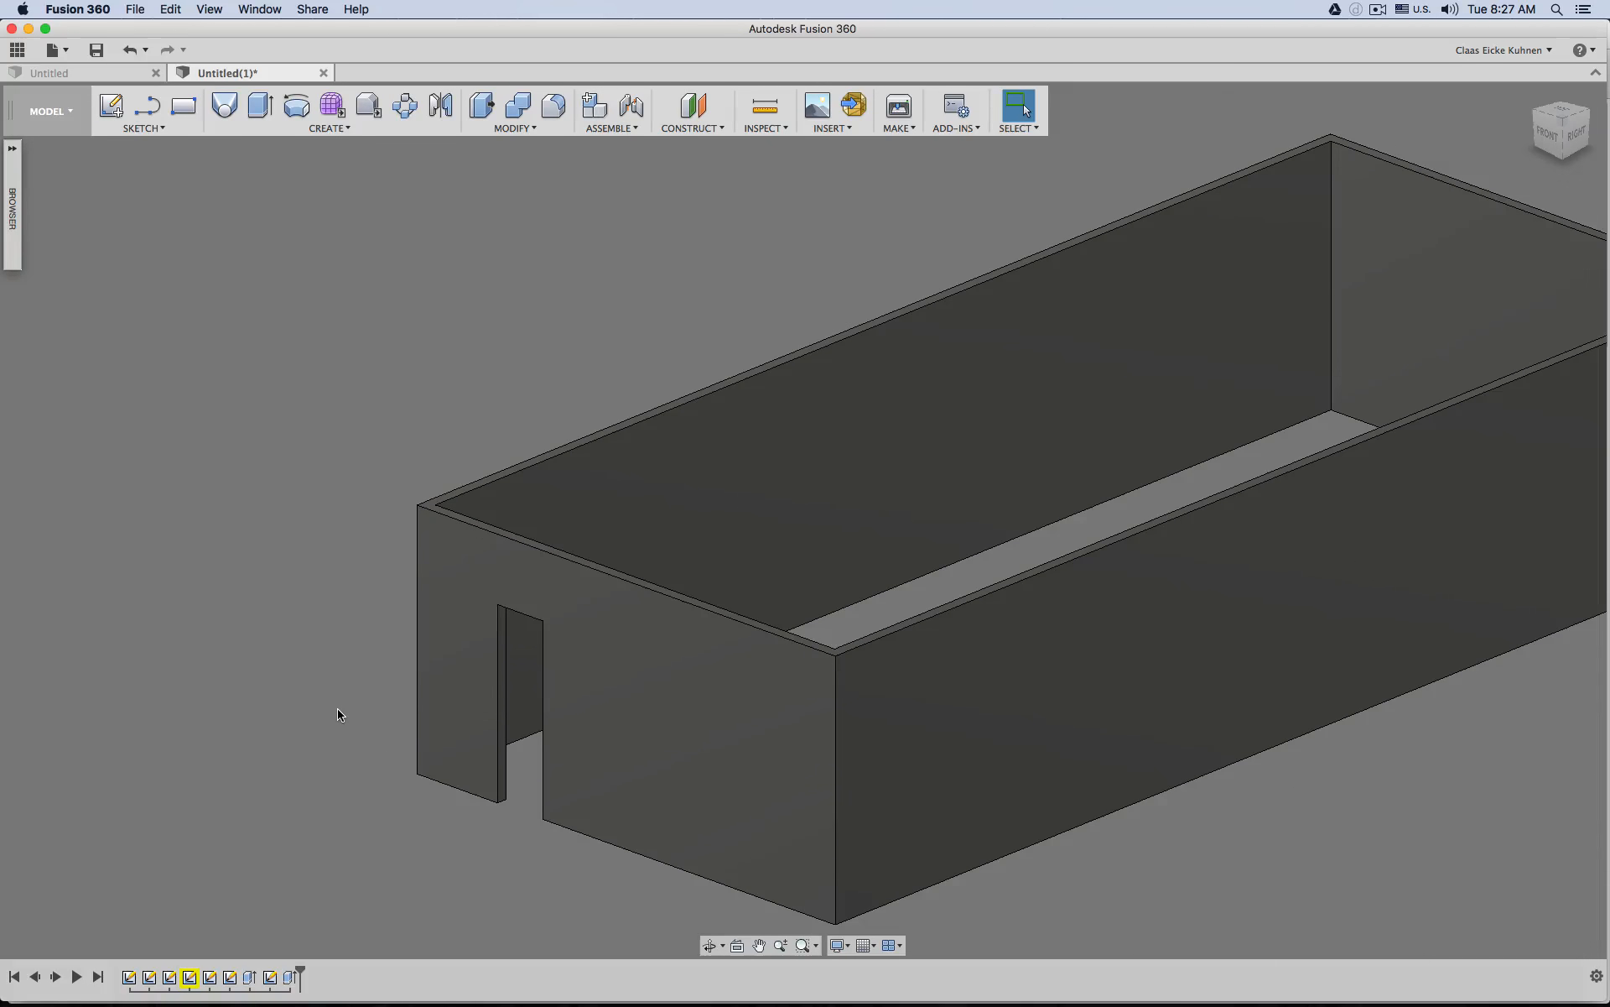
{"action": "left_click", "coordinate": [276, 976], "text": "super"}
{"action": "key", "text": "Delete"}
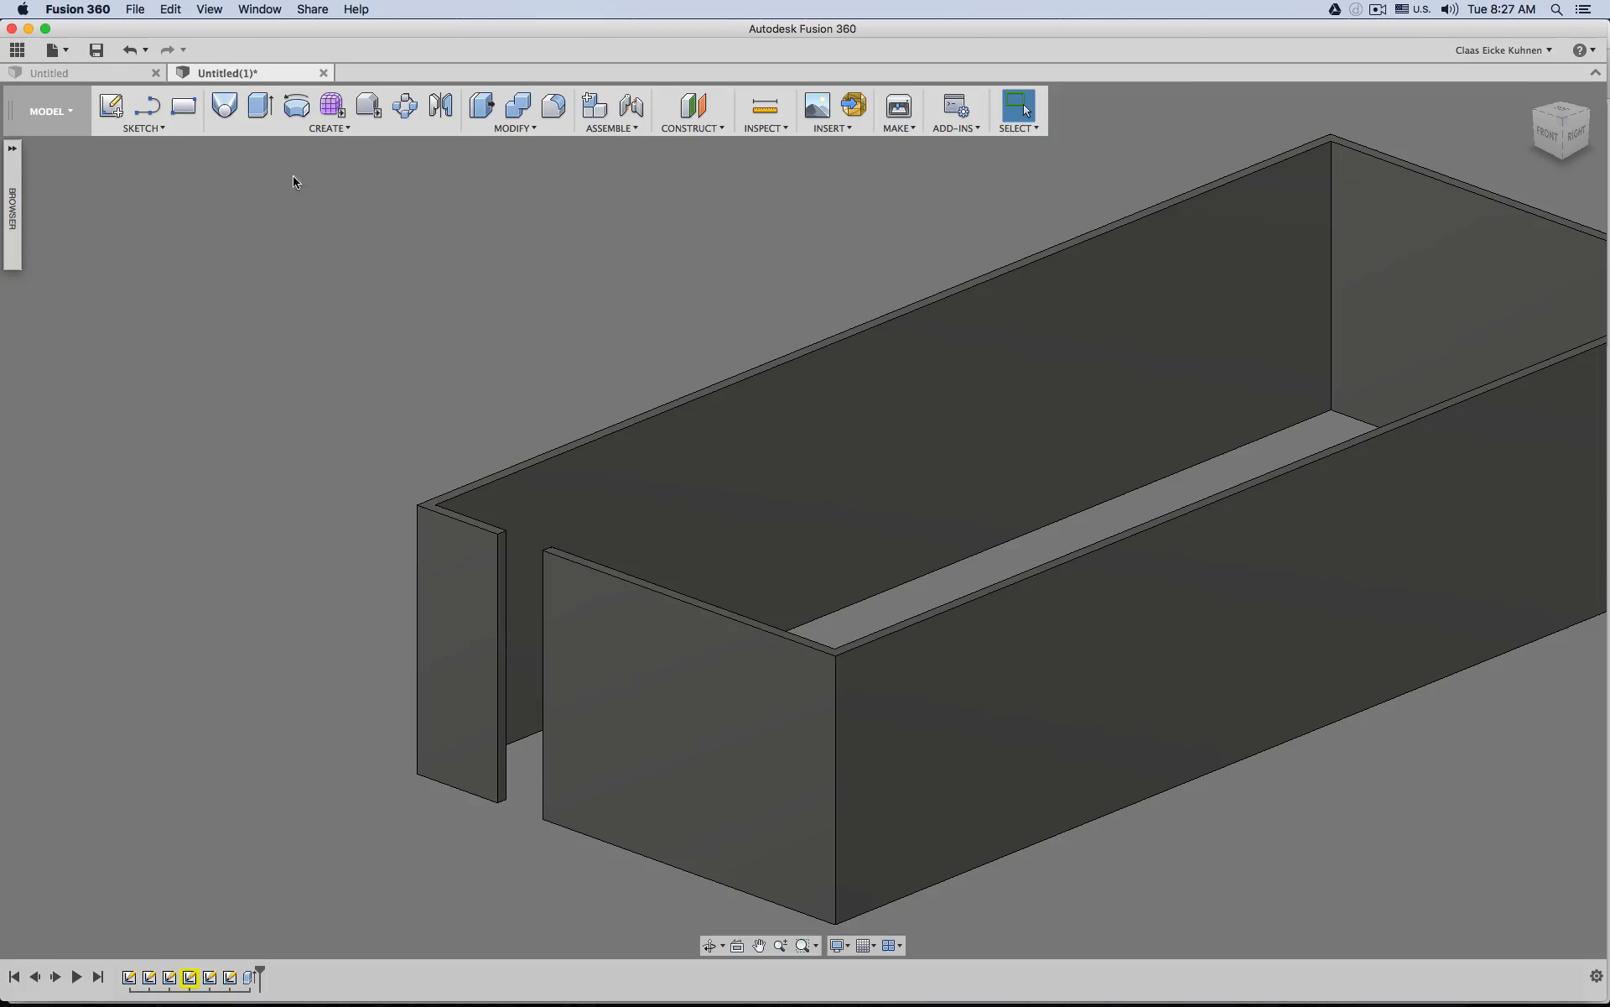
Start a box on the end face of the short wall section with a base 8 in wide and about 44.4 in tall from its upper corner.
{"action": "left_click", "coordinate": [329, 127]}
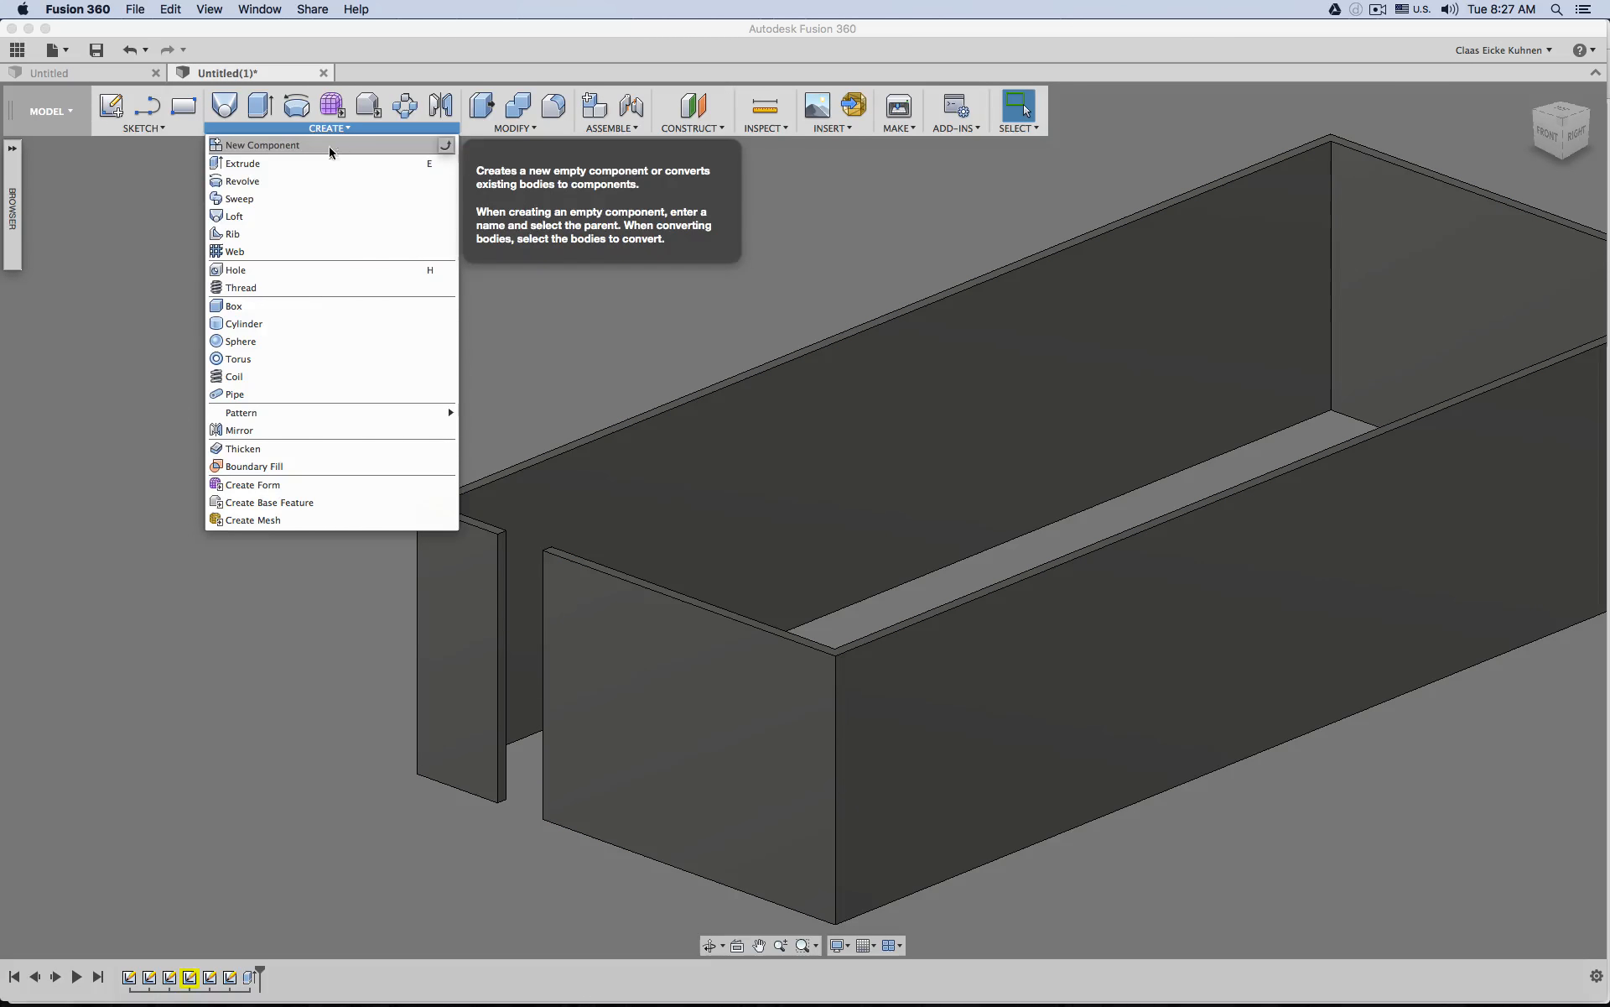
{"action": "left_click", "coordinate": [304, 307]}
{"action": "scroll", "coordinate": [498, 554], "scroll_direction": "up", "scroll_amount": 5}
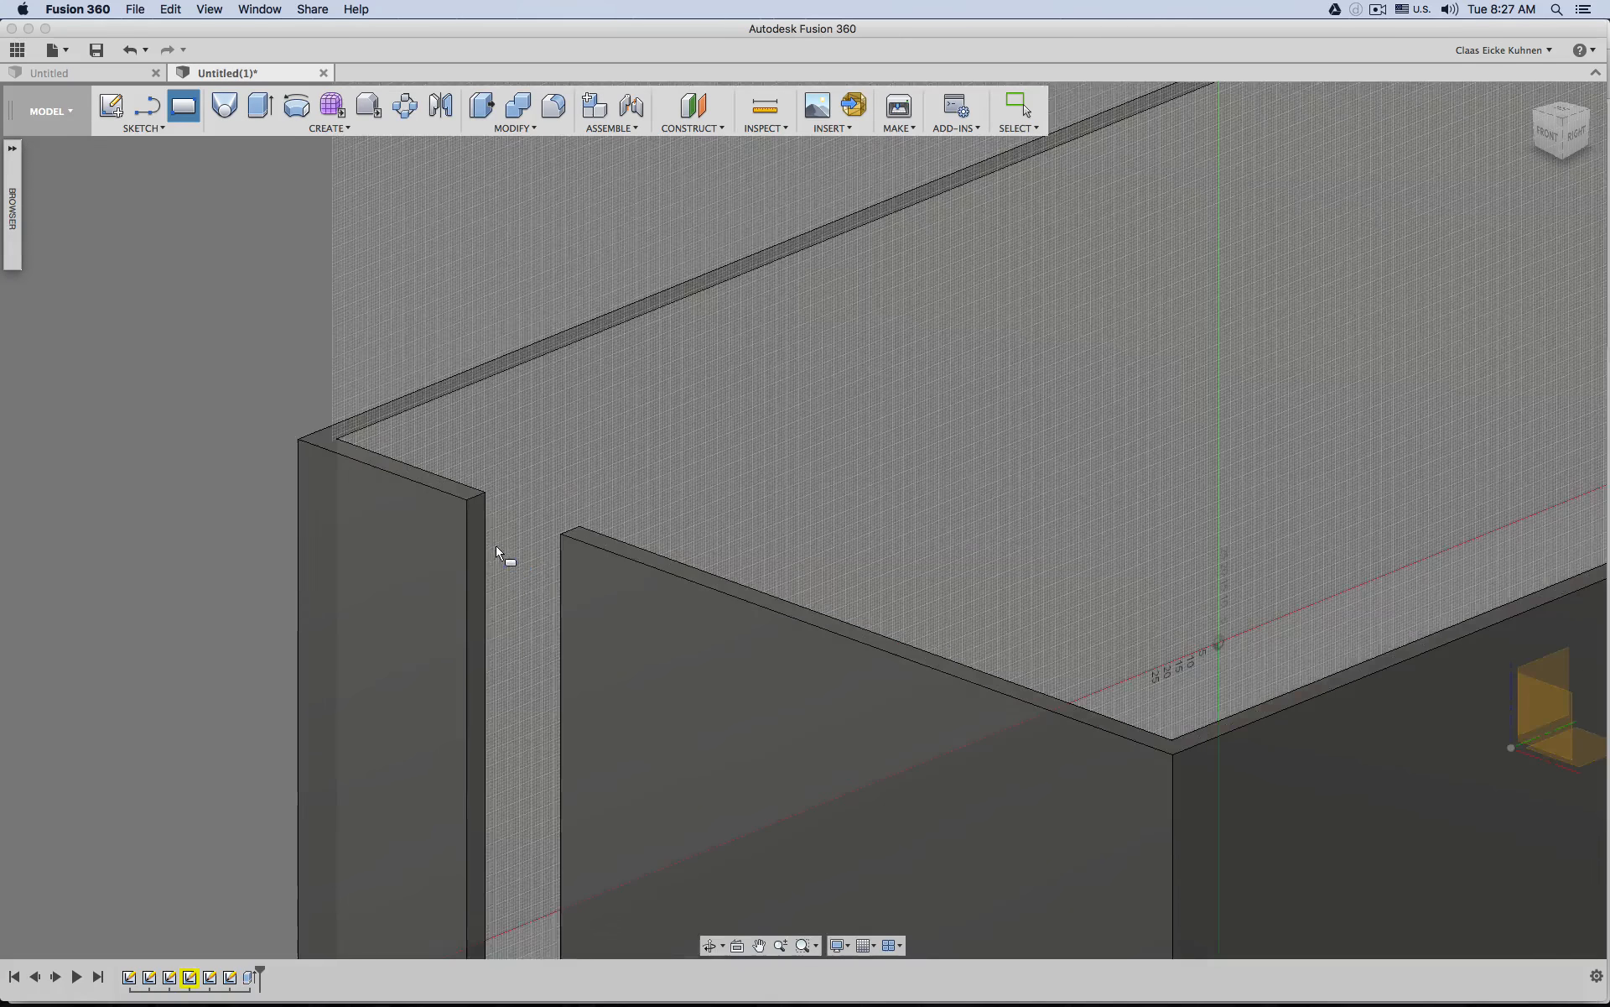
{"action": "scroll", "coordinate": [498, 554], "scroll_direction": "up", "scroll_amount": 3}
{"action": "left_click", "coordinate": [448, 471]}
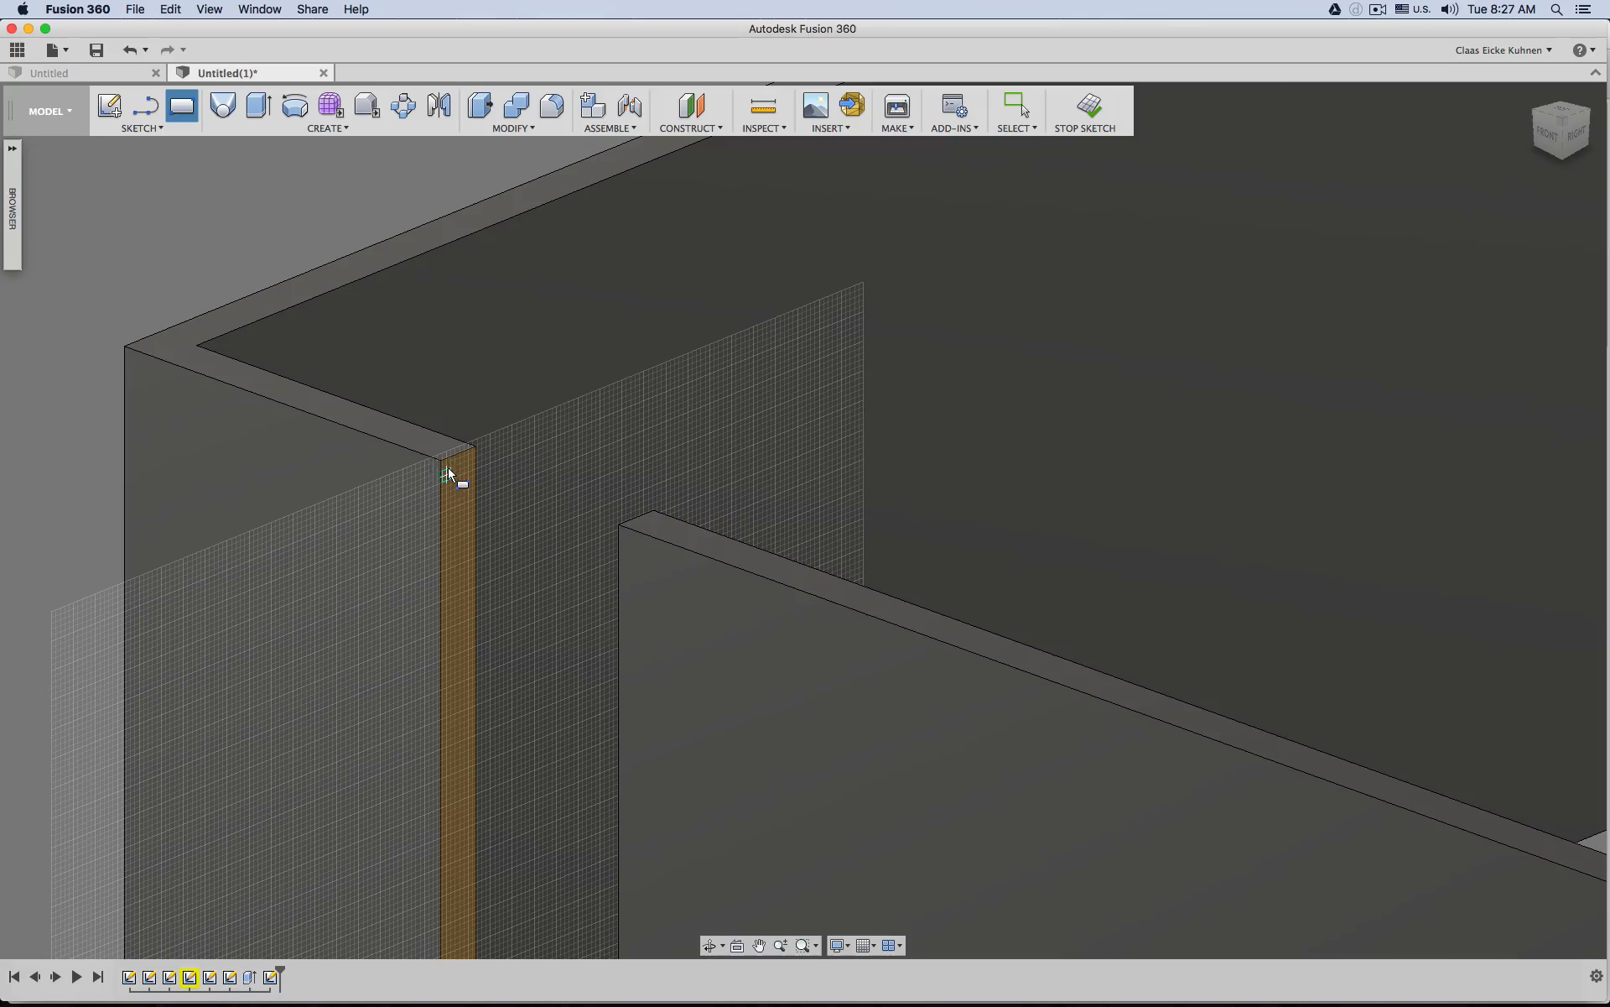
{"action": "left_click", "coordinate": [442, 462]}
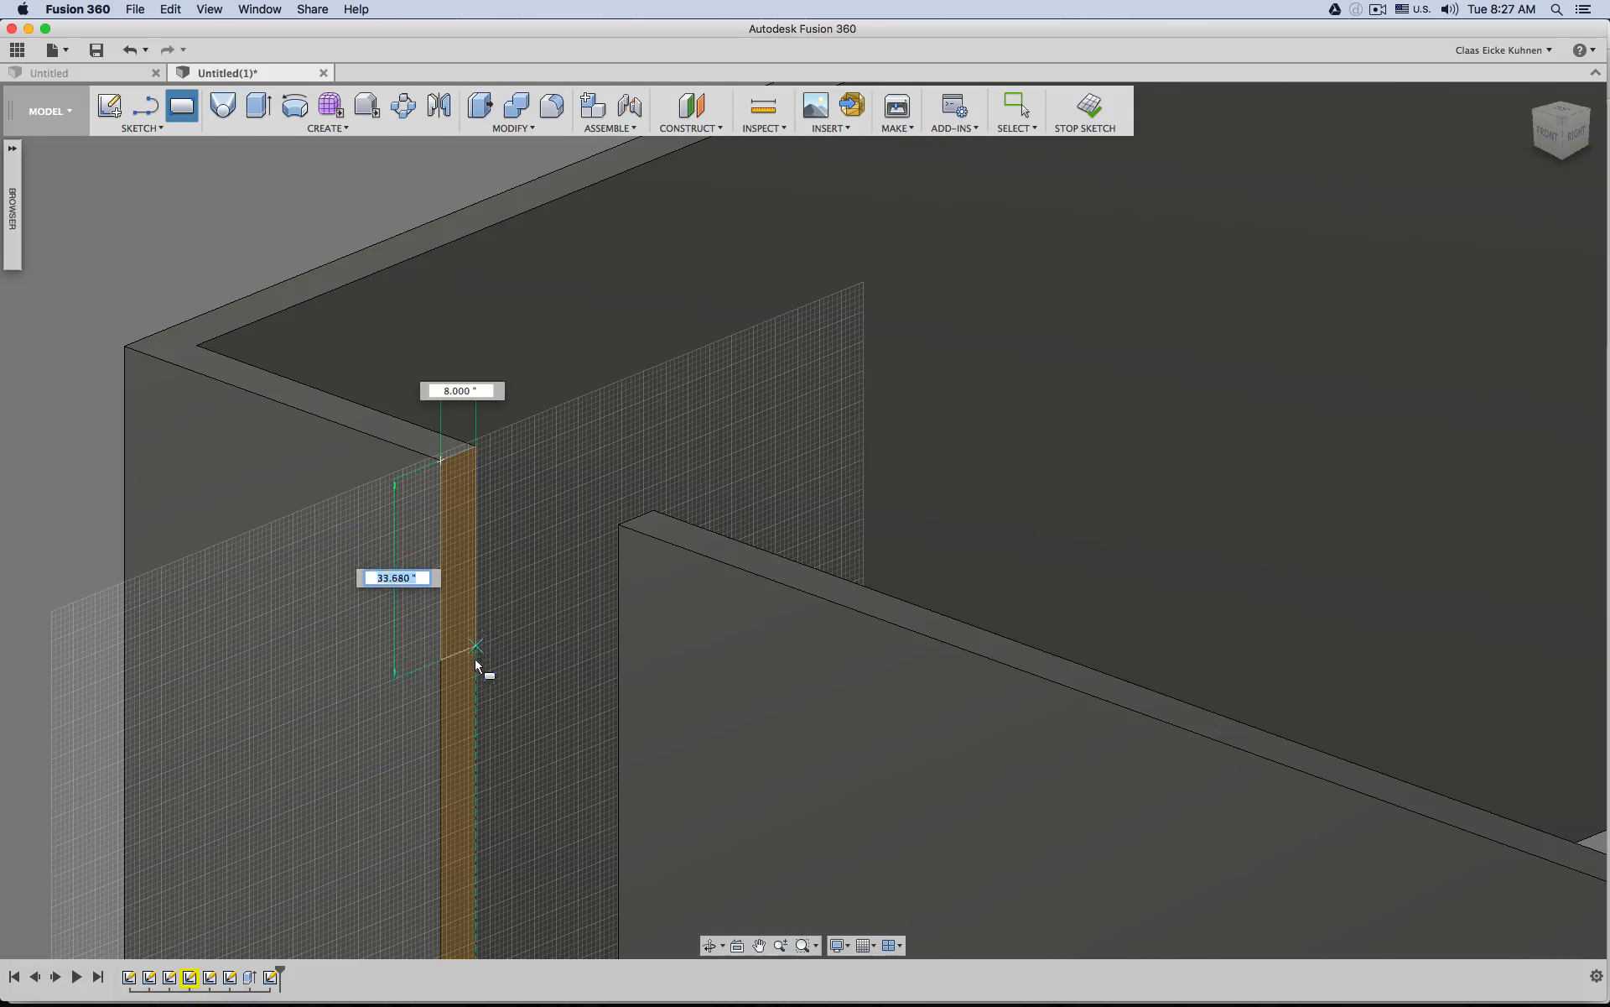
{"action": "left_click", "coordinate": [480, 718]}
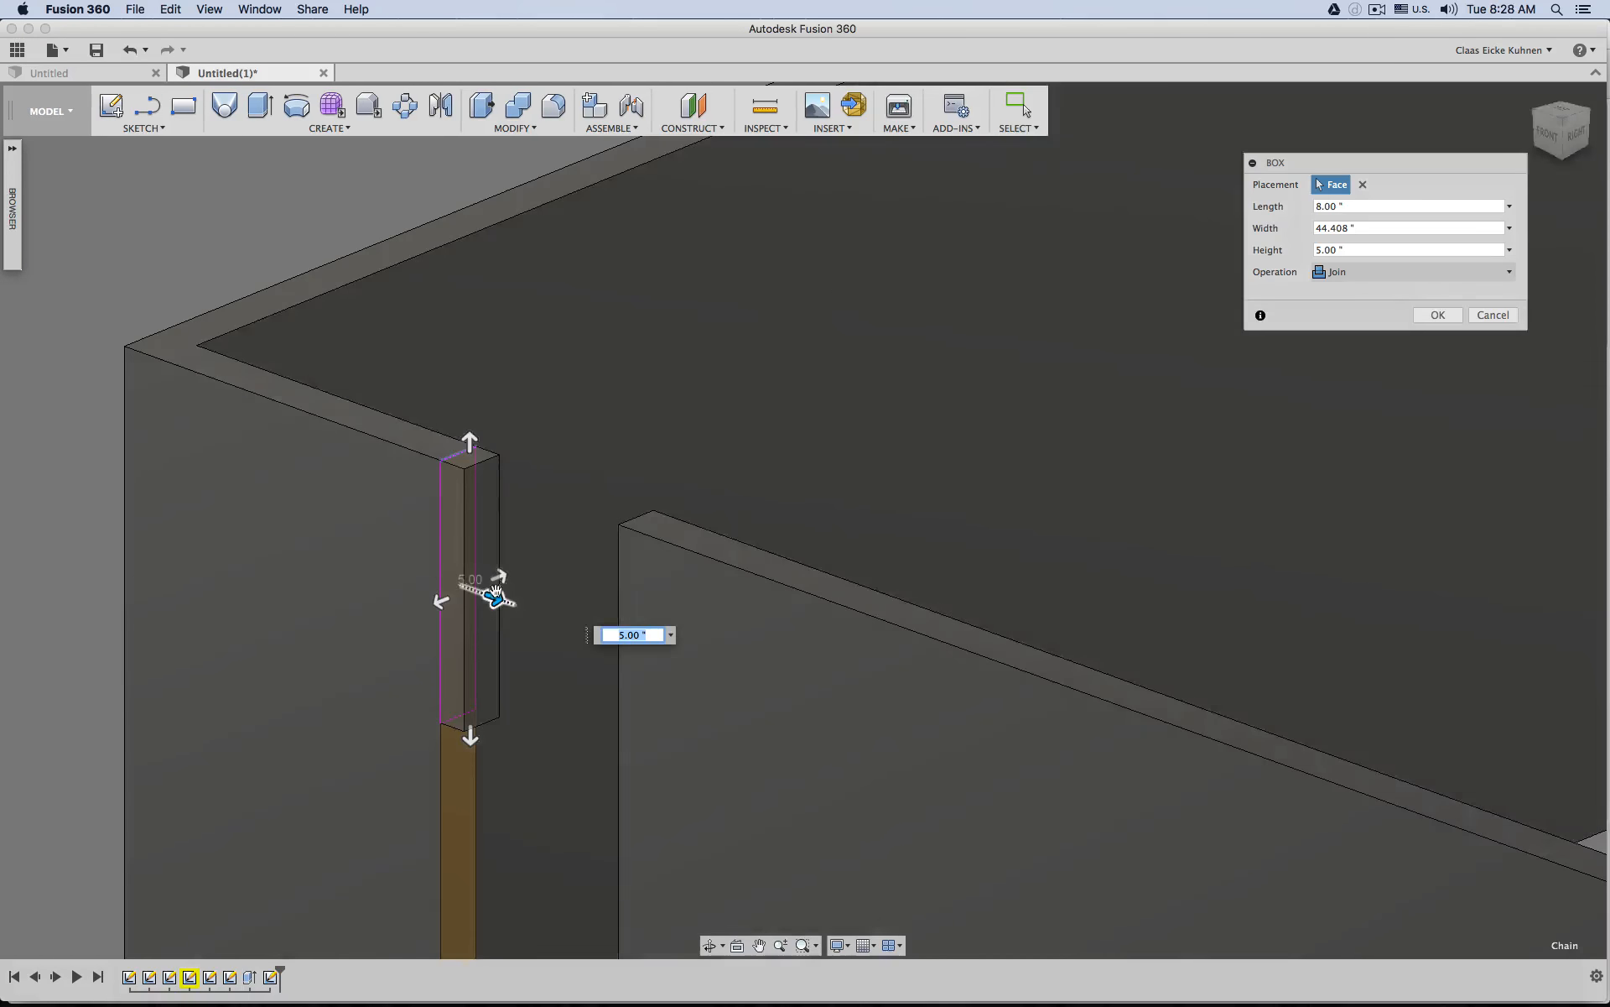
Extend the box about 40.3 in across the doorway and join it to the walls.
{"action": "left_click_drag", "start_coordinate": [495, 596], "coordinate": [658, 656]}
{"action": "left_click", "coordinate": [1464, 272]}
{"action": "left_click", "coordinate": [1464, 292]}
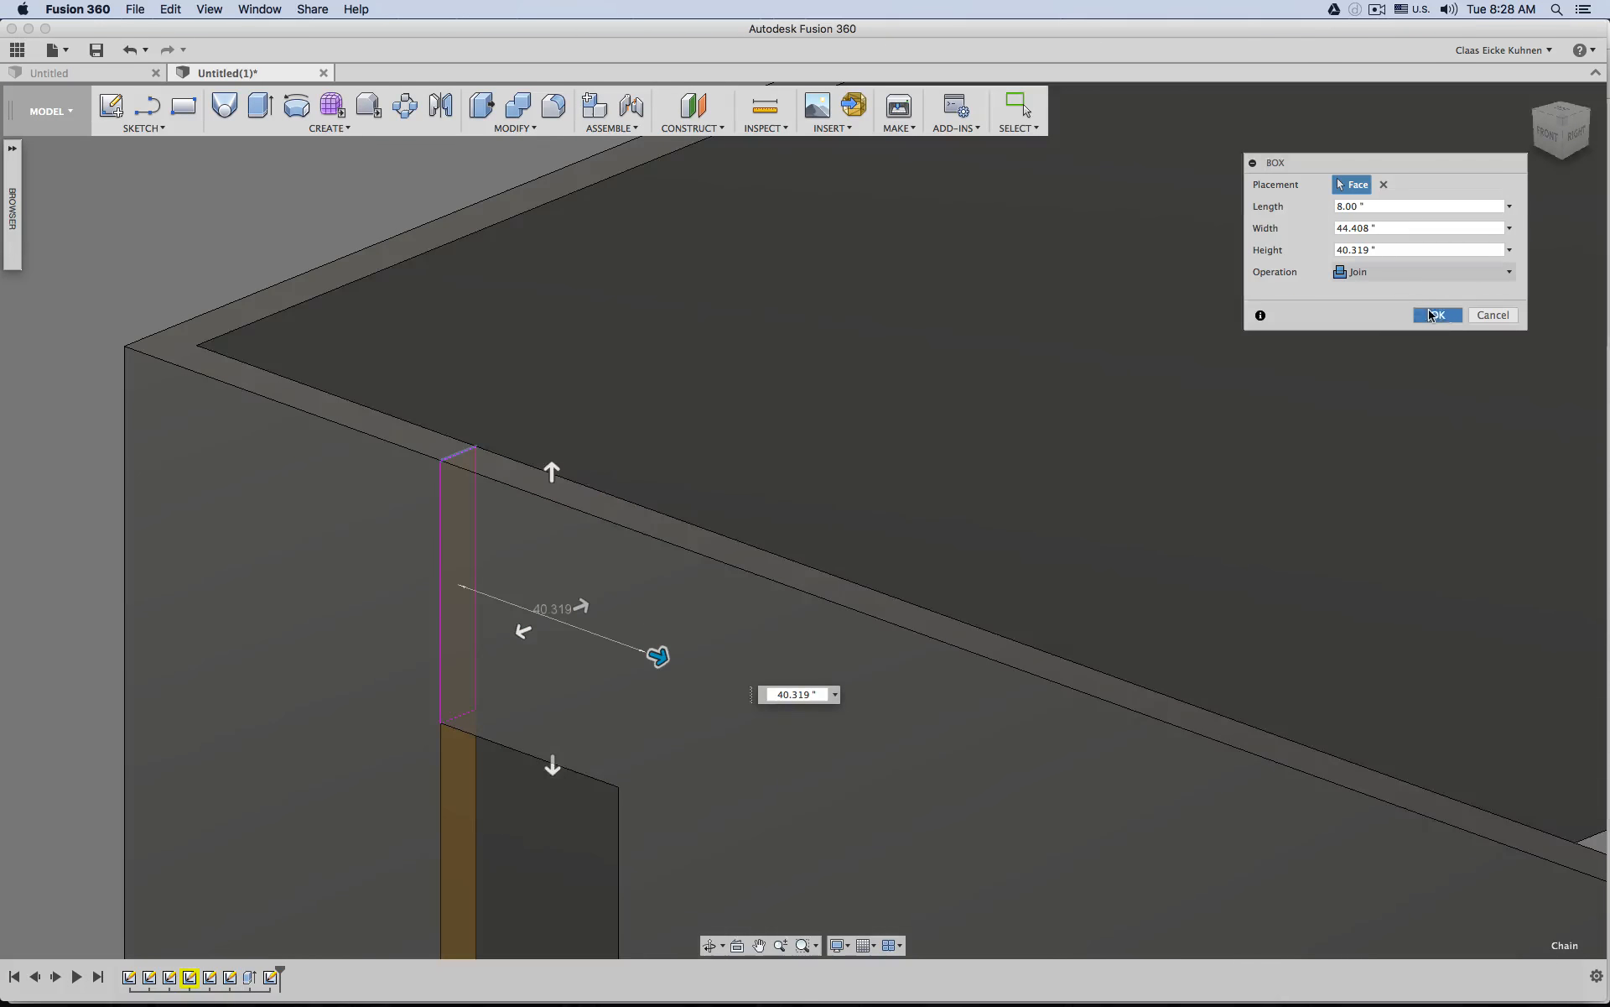
{"action": "left_click", "coordinate": [1437, 315]}
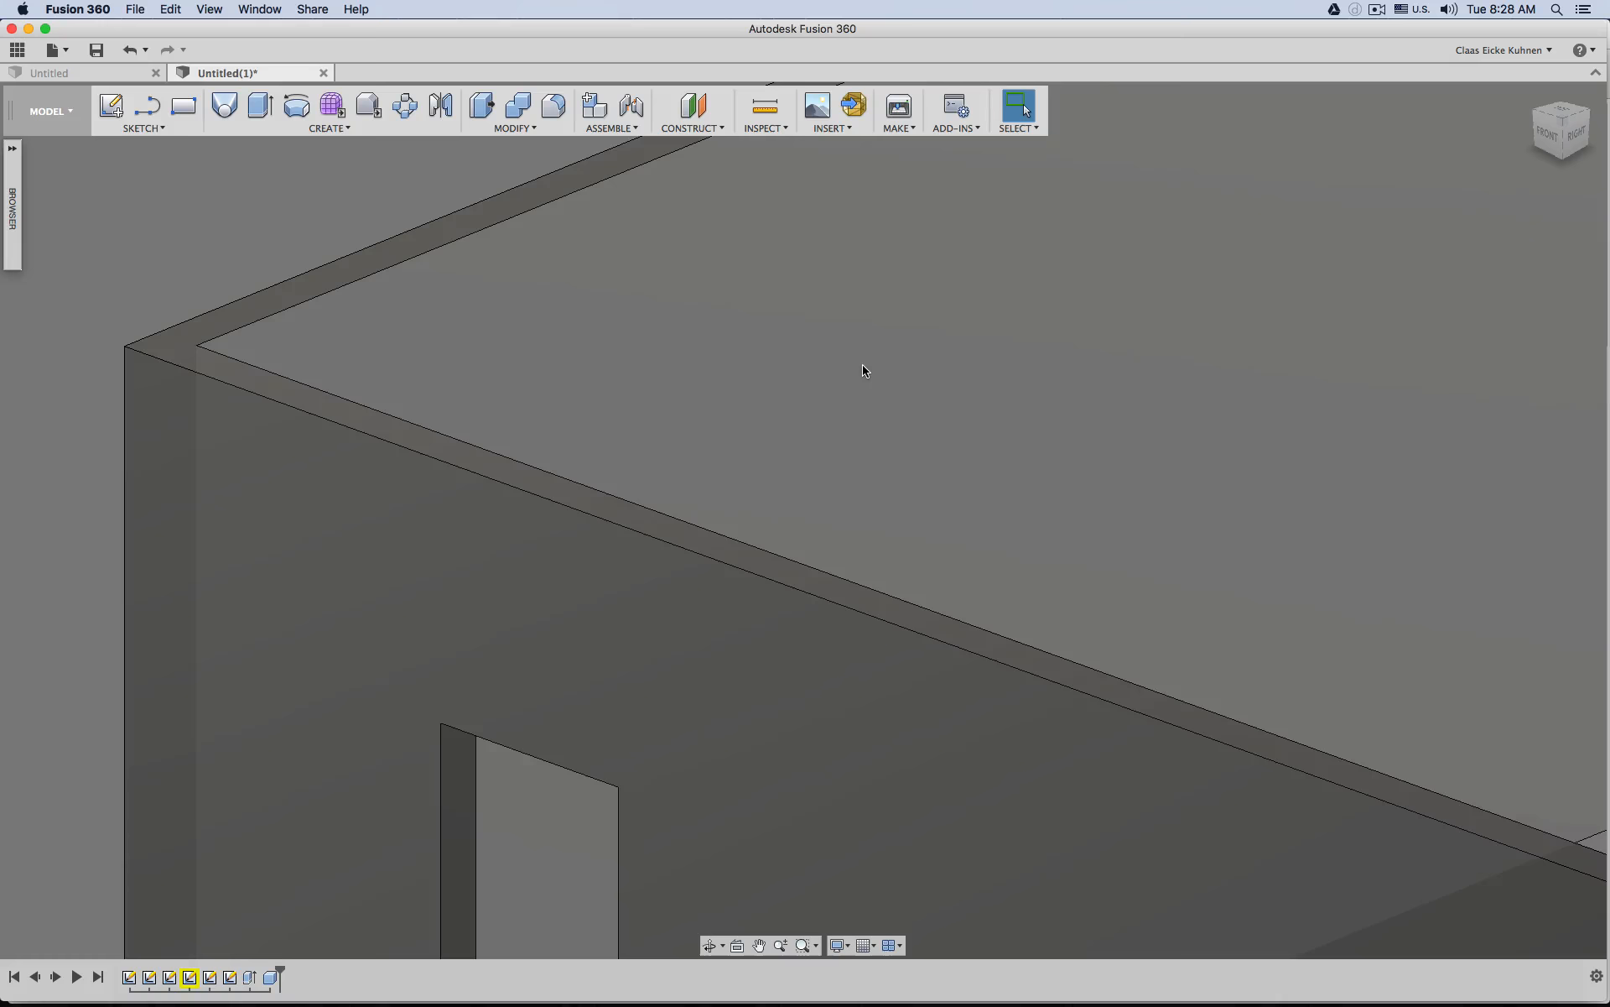
Delete the box feature that forms the lintel above the doorway.
{"action": "scroll", "coordinate": [759, 380], "scroll_direction": "down", "scroll_amount": 5}
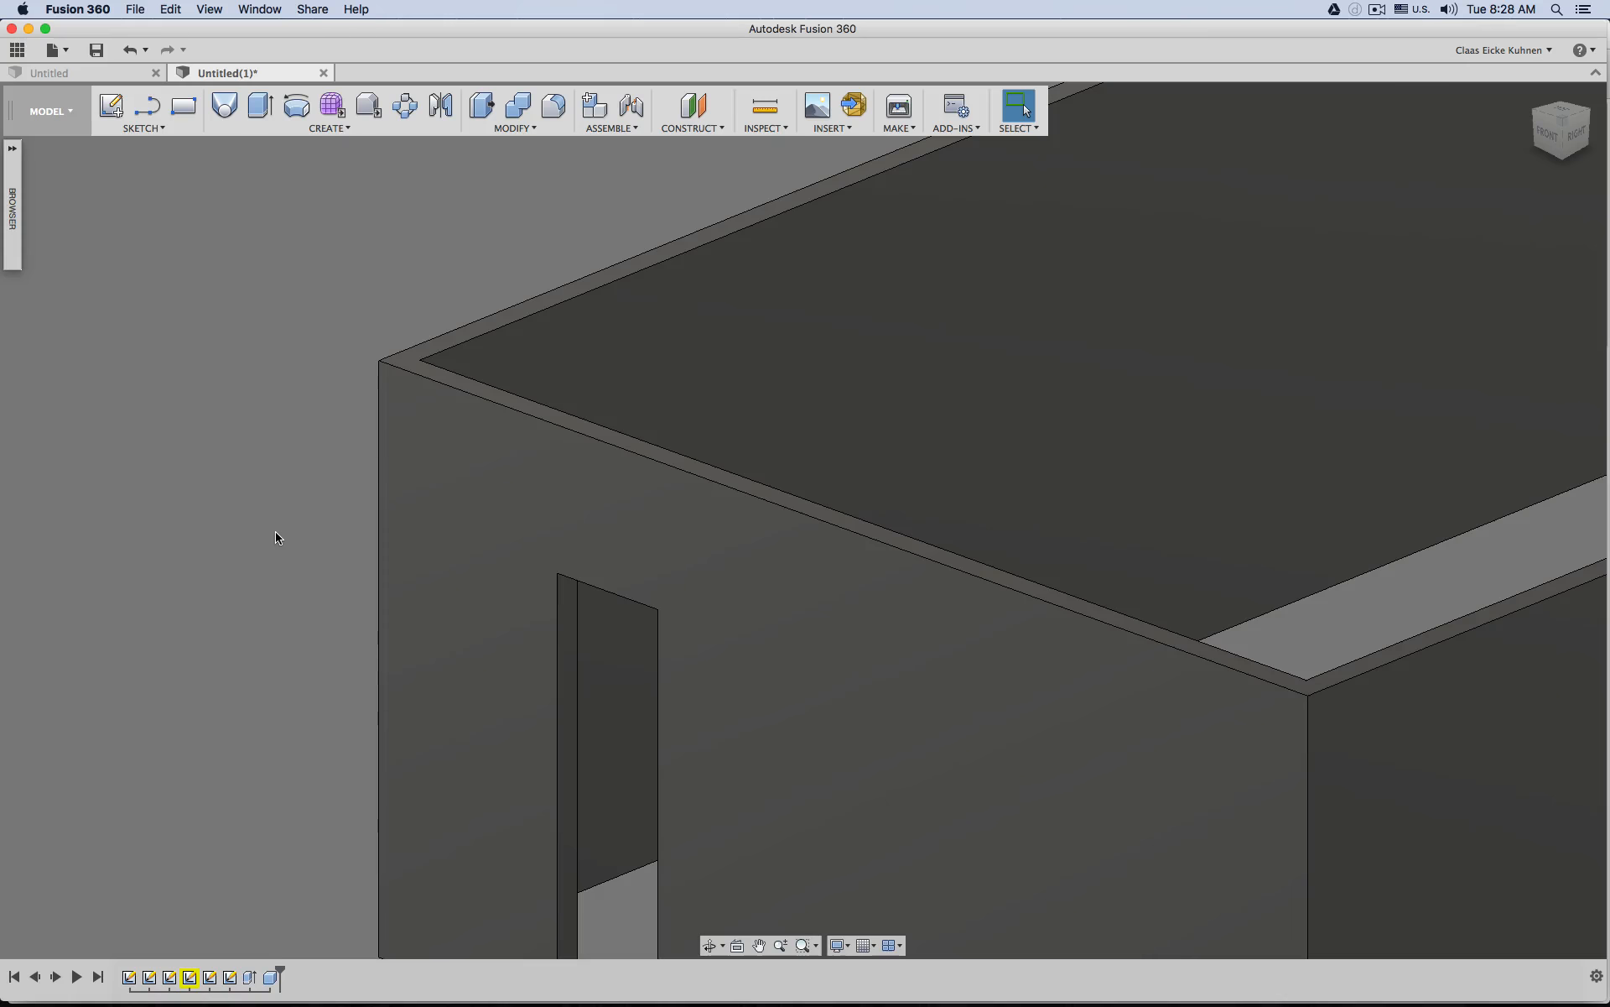
{"action": "mouse_move", "coordinate": [276, 535]}
{"action": "middle_mouse_down", "text": "shift"}
{"action": "mouse_move", "coordinate": [251, 557]}
{"action": "mouse_move", "coordinate": [262, 406]}
{"action": "mouse_move", "coordinate": [257, 564]}
{"action": "middle_mouse_up", "text": "shift"}
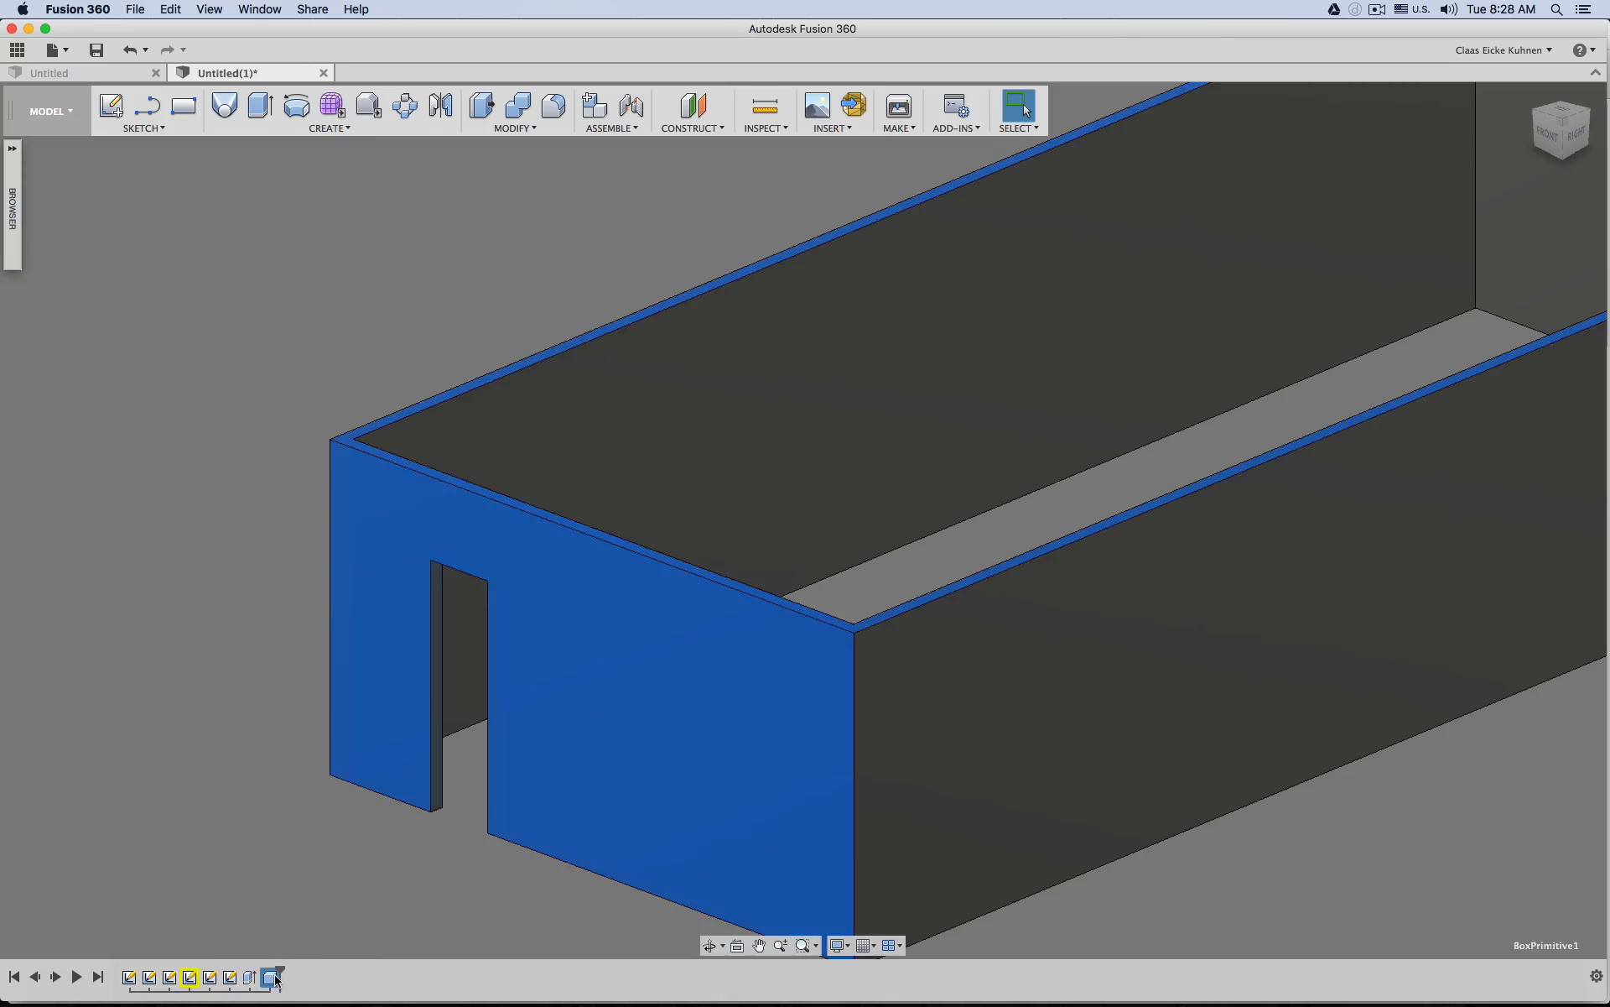
{"action": "left_click_drag", "start_coordinate": [281, 978], "coordinate": [272, 973]}
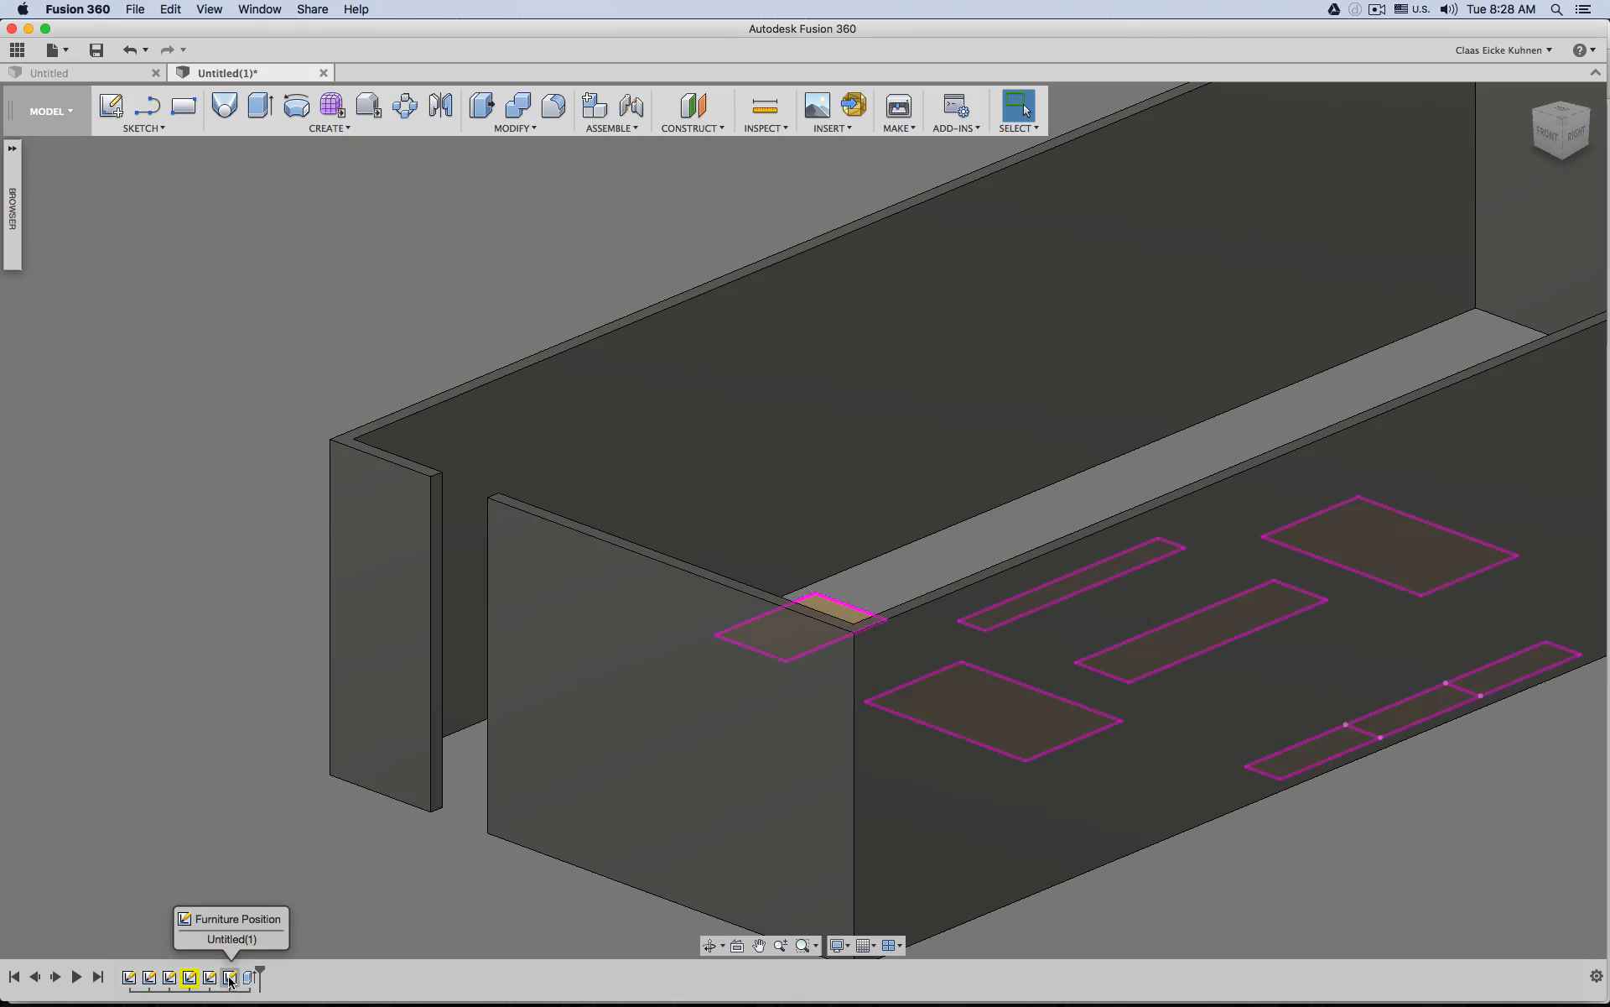
Edit the floor plan sketch to close the end wall's doorway gap with lines along its outer and inner edges, and finish the sketch.
{"action": "double_click", "coordinate": [209, 977]}
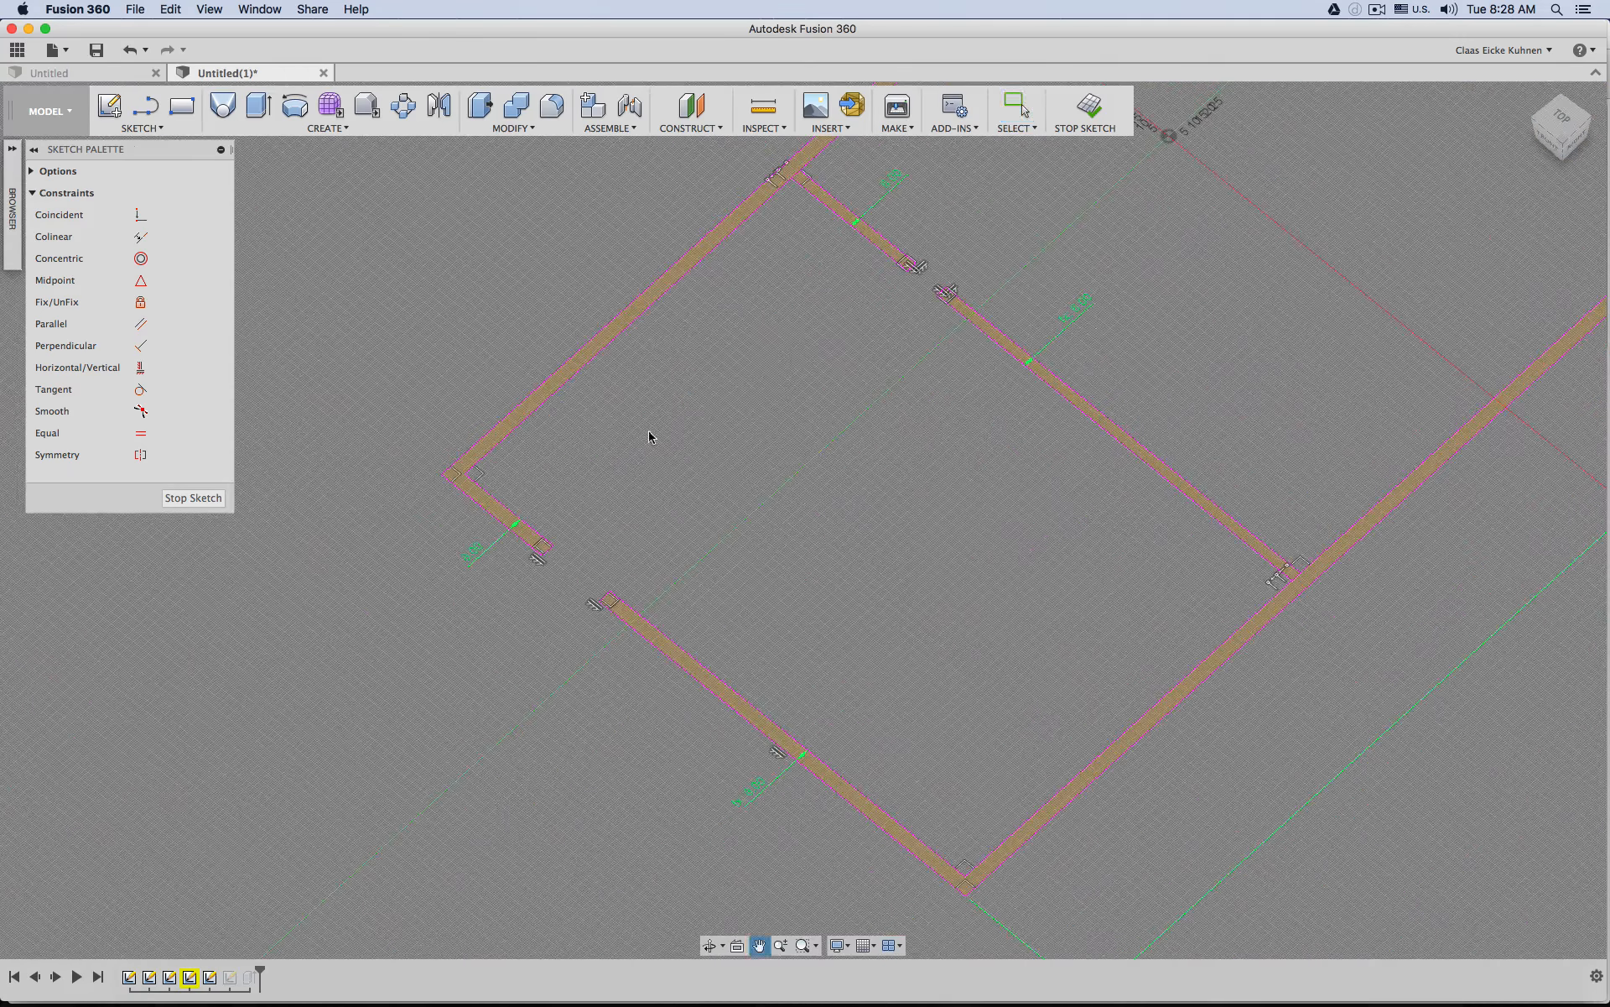
{"action": "scroll", "coordinate": [527, 593], "scroll_direction": "up", "scroll_amount": 4}
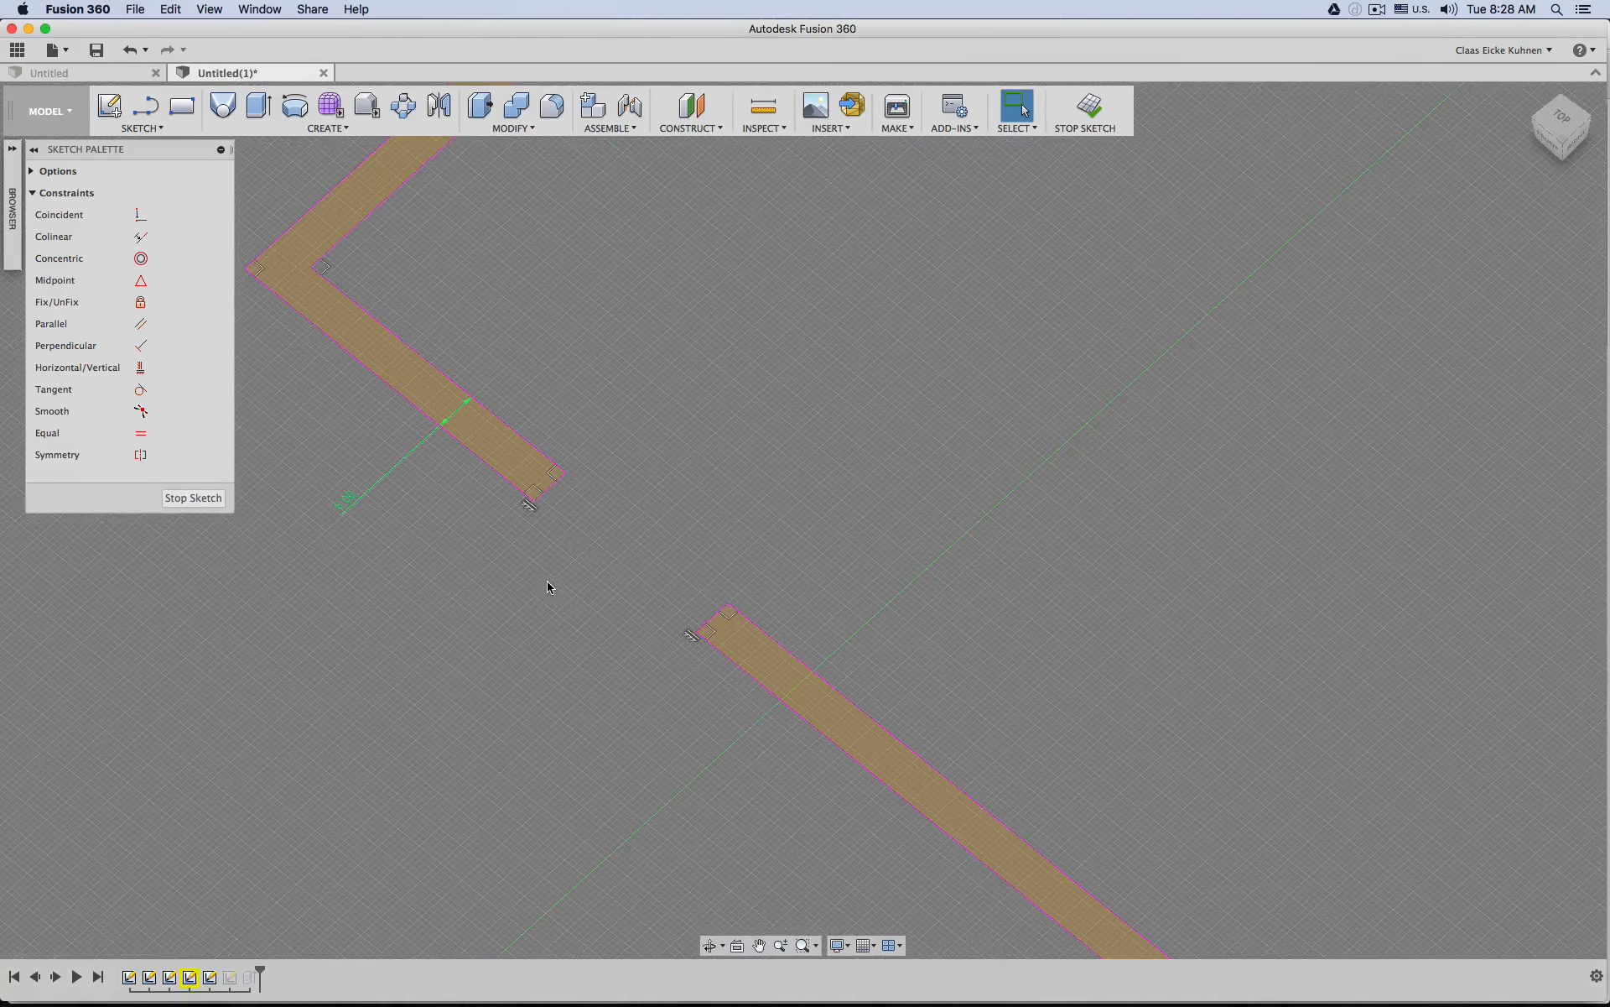
{"action": "key", "text": "l"}
{"action": "left_click", "coordinate": [530, 503]}
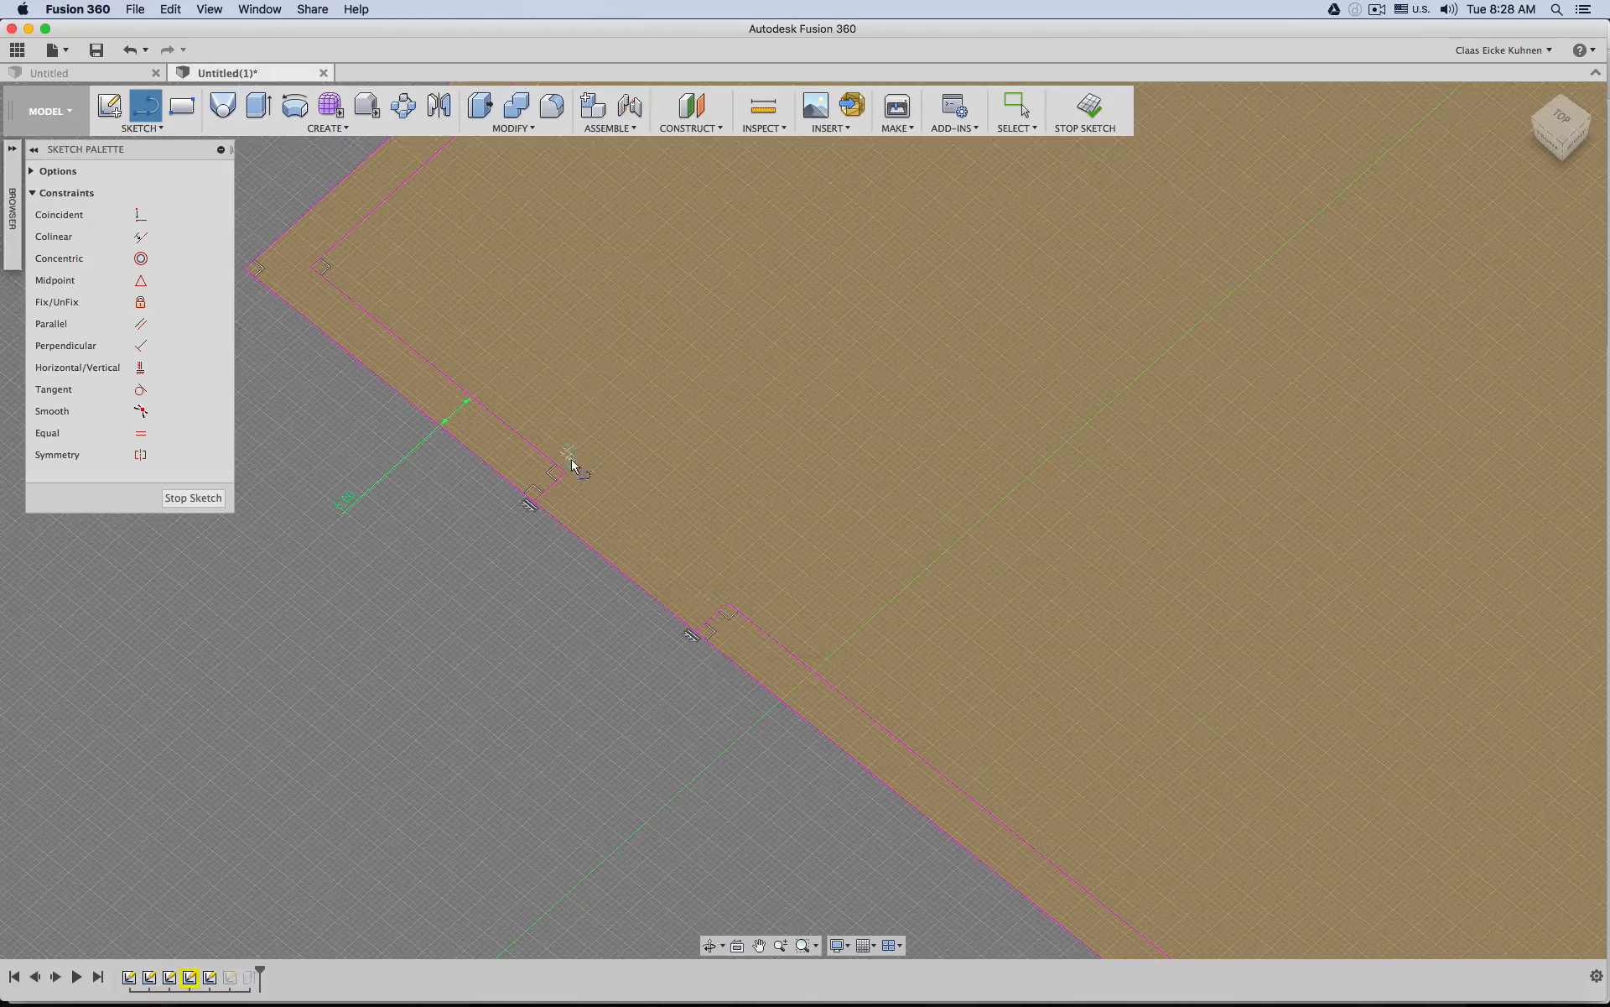
{"action": "left_click", "coordinate": [569, 479]}
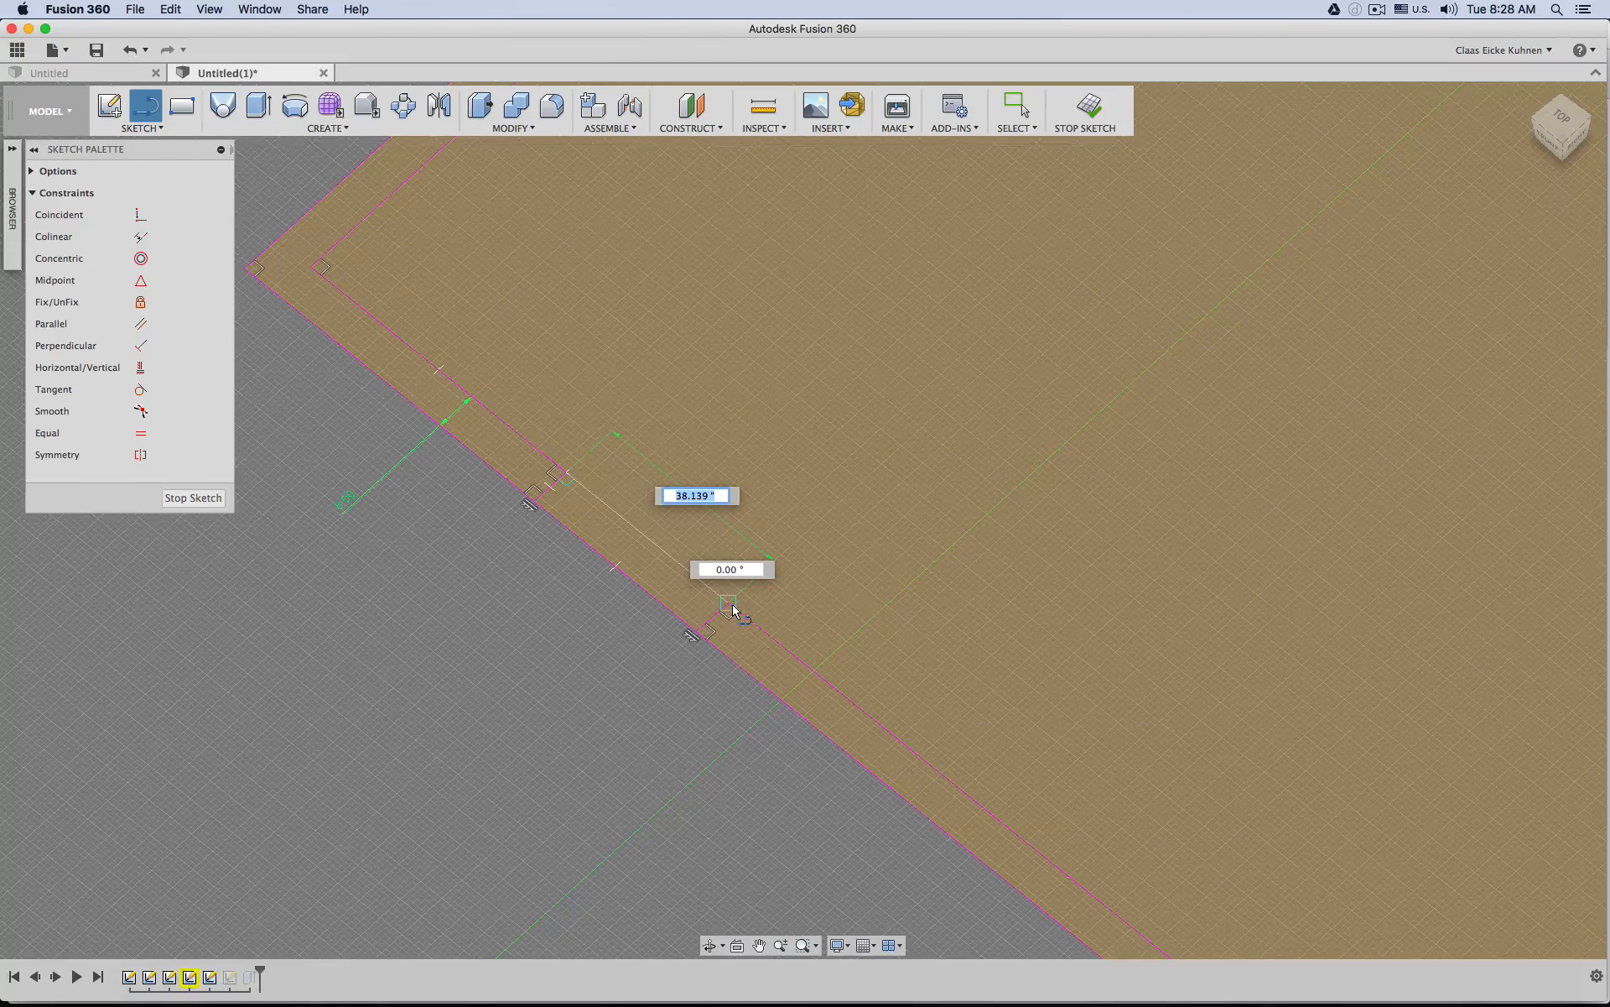
{"action": "scroll", "coordinate": [870, 570], "scroll_direction": "down", "scroll_amount": 5}
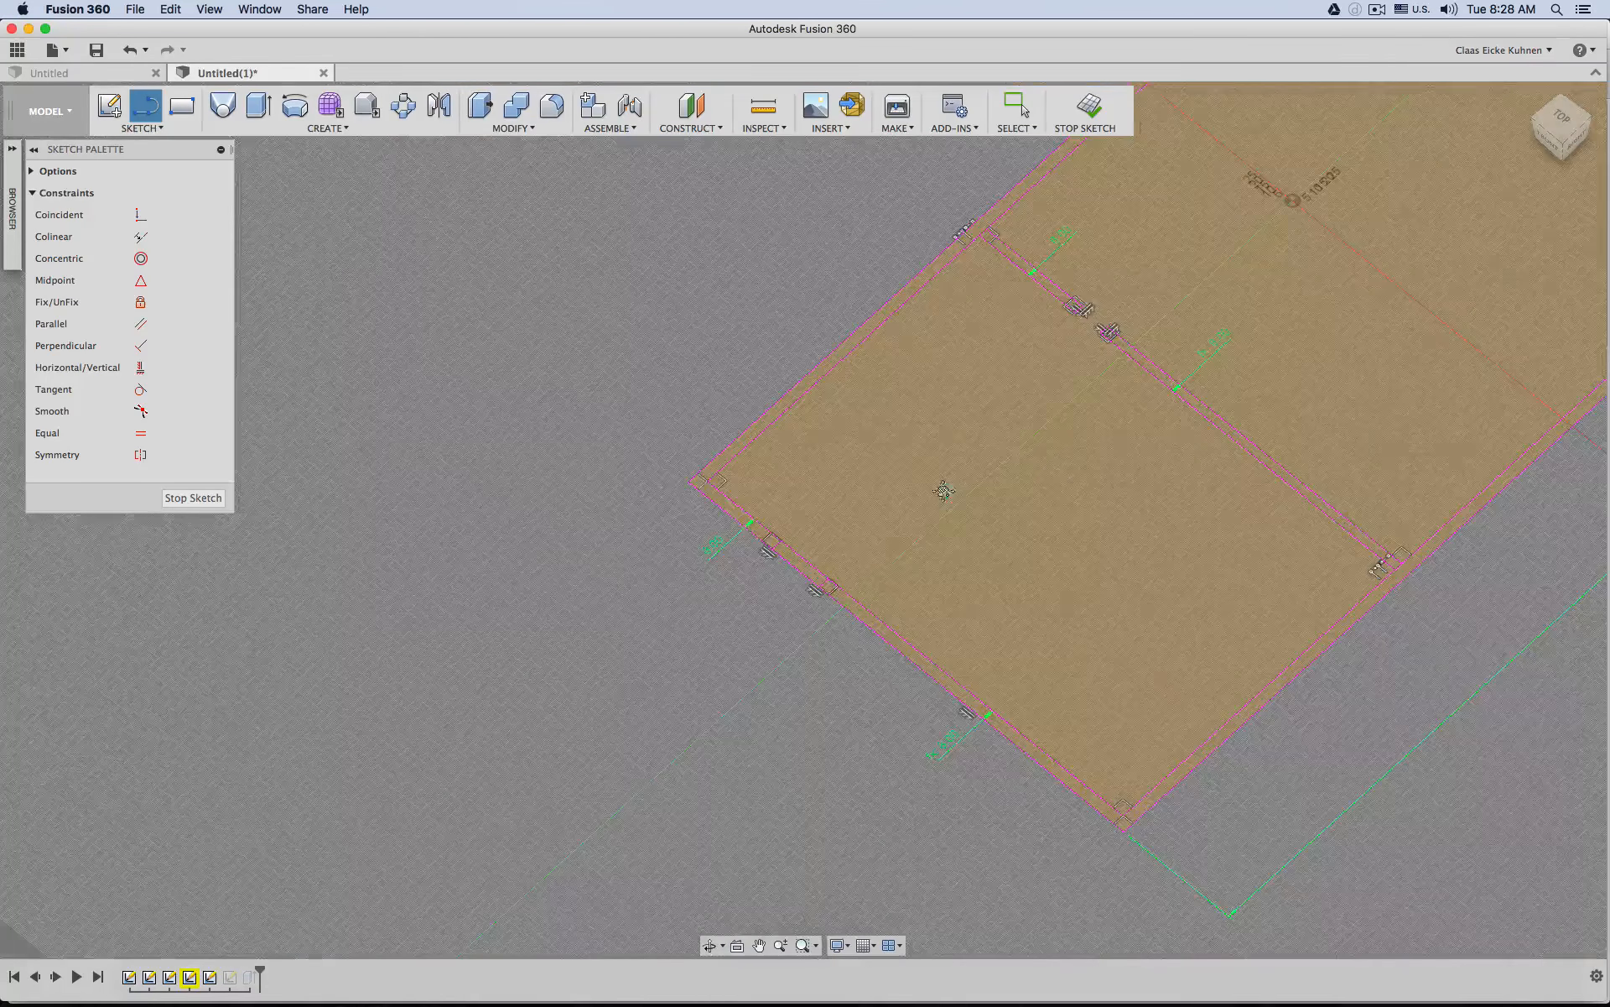
{"action": "middle_click_drag", "start_coordinate": [942, 489], "coordinate": [1028, 261]}
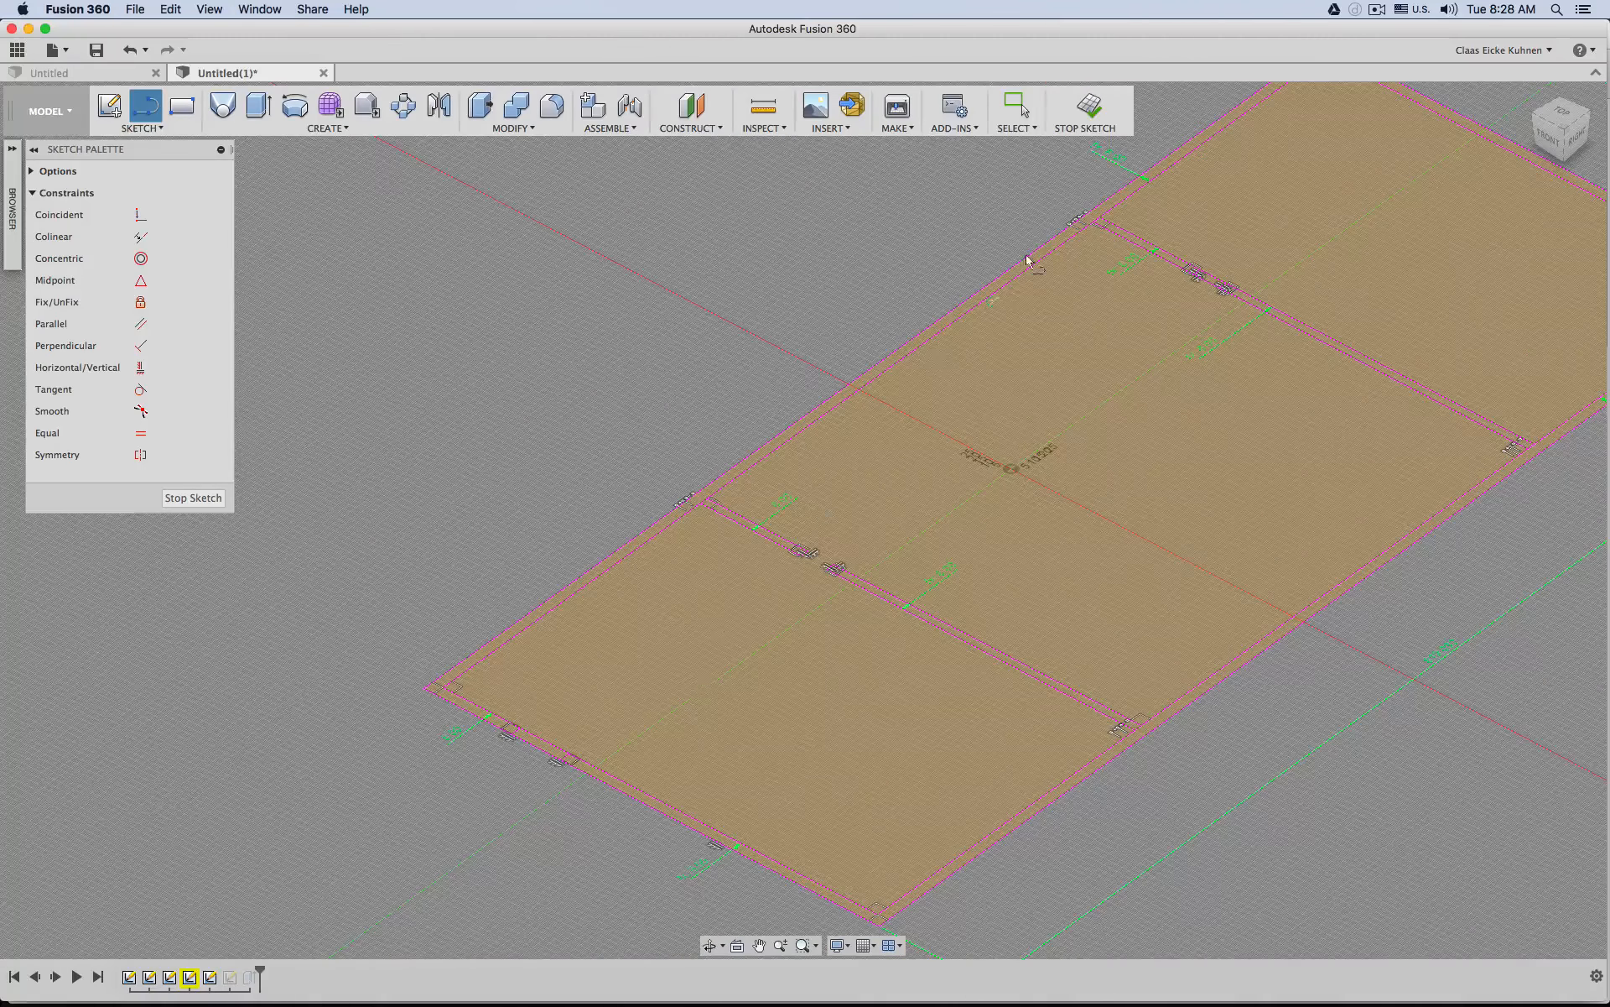
{"action": "left_click", "coordinate": [1093, 124]}
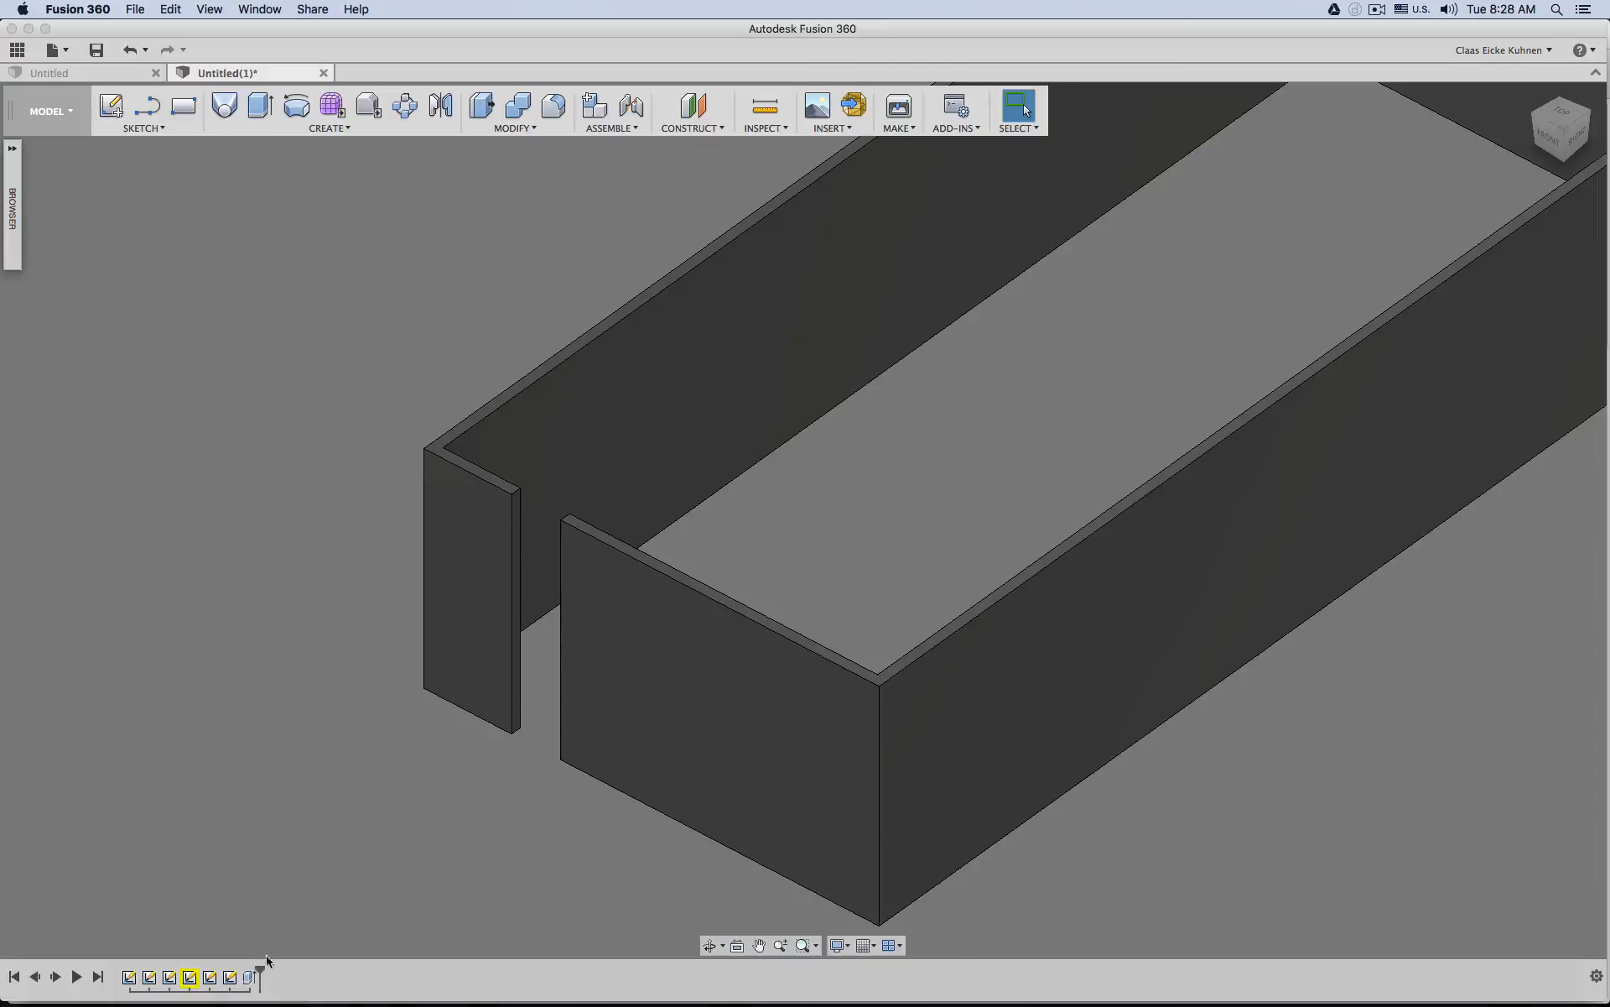
Edit the outer wall extrusion to include the doorway gap profile, making the end wall continuous.
{"action": "double_click", "coordinate": [250, 977]}
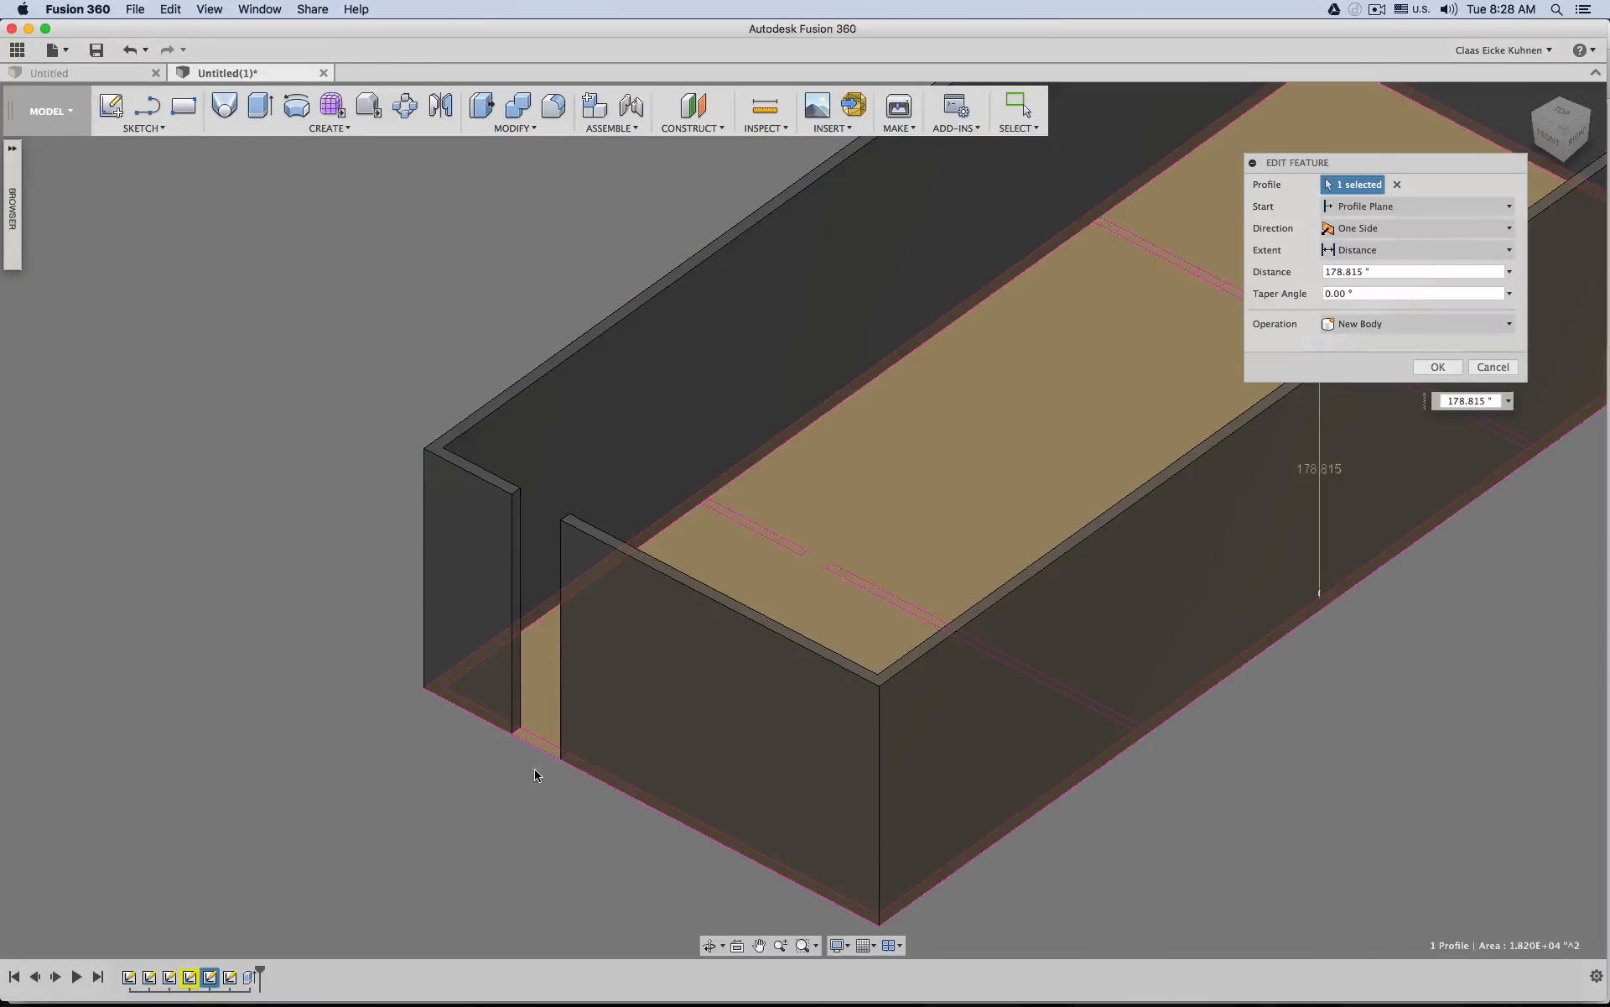
{"action": "scroll", "coordinate": [537, 775], "scroll_direction": "up", "scroll_amount": 5}
{"action": "left_click", "coordinate": [545, 718]}
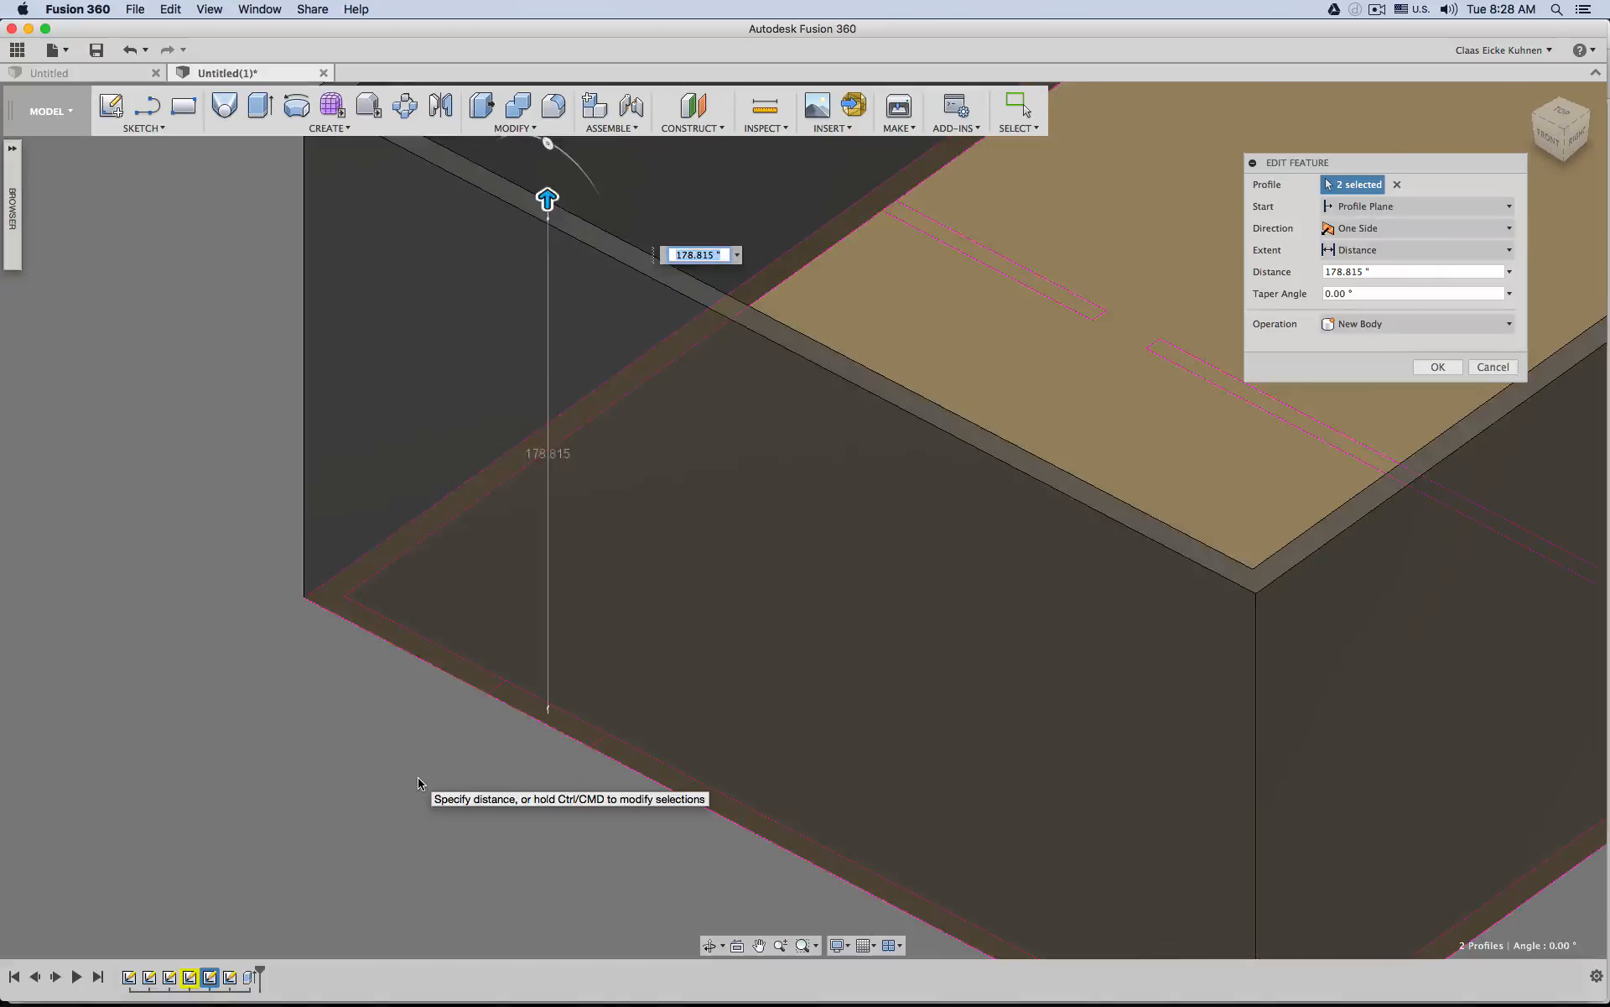
{"action": "scroll", "coordinate": [420, 783], "scroll_direction": "down", "scroll_amount": 3}
{"action": "left_click", "coordinate": [1438, 368]}
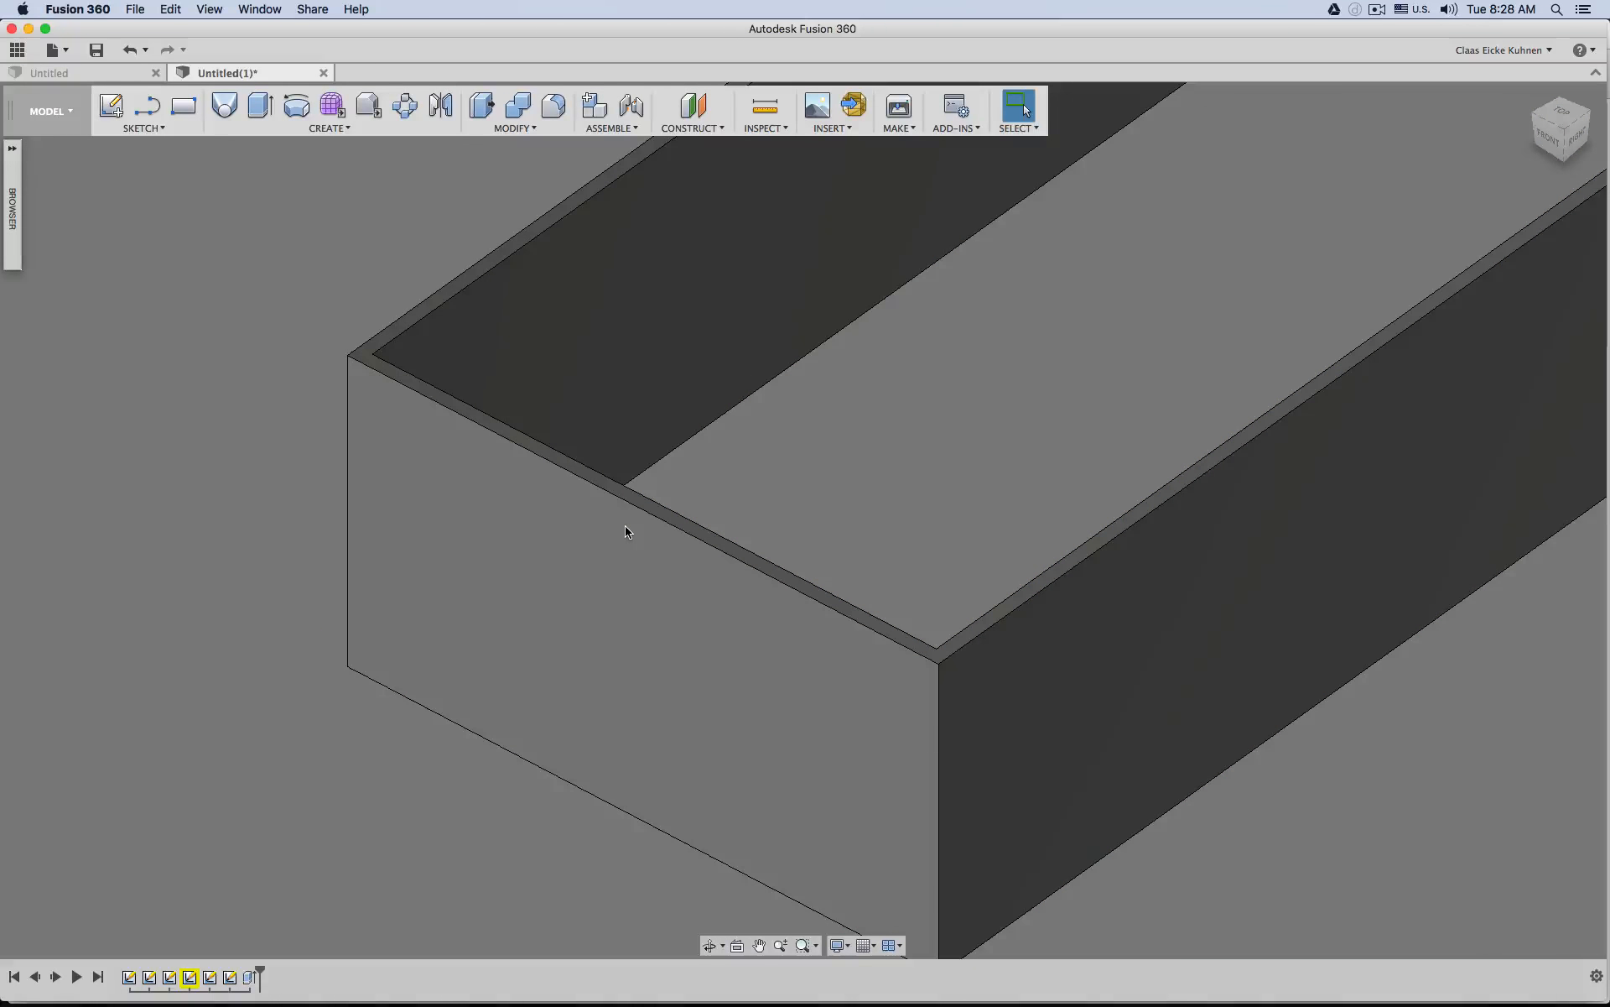
{"action": "scroll", "coordinate": [627, 531], "scroll_direction": "down", "scroll_amount": 6}
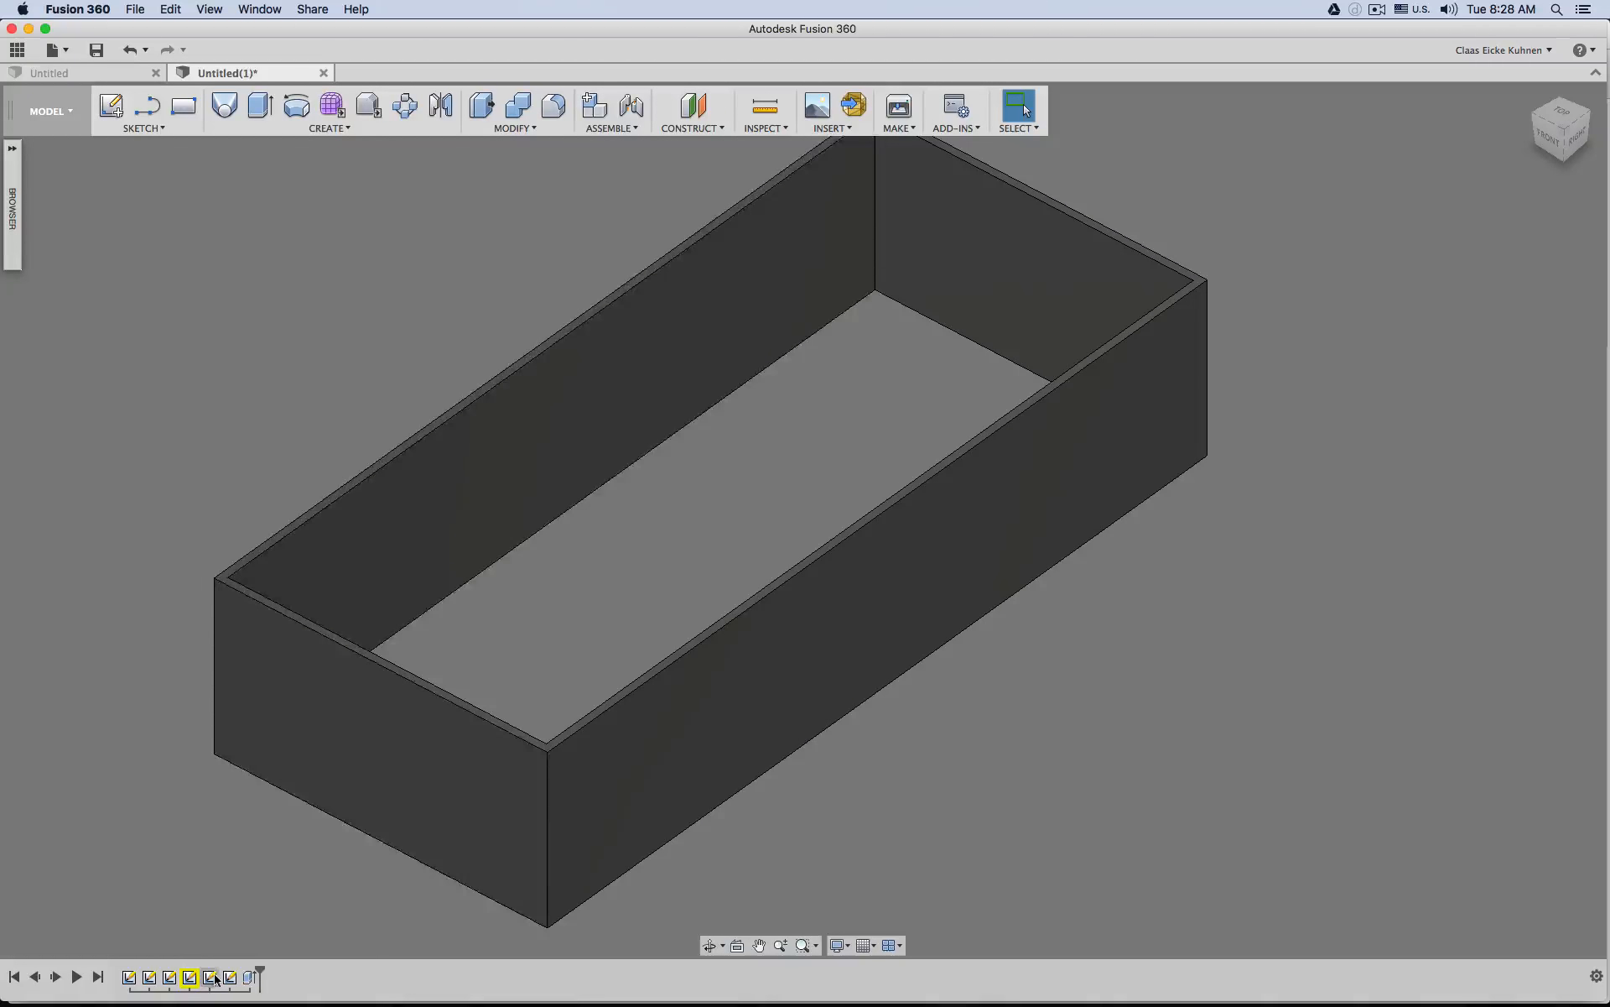
Show the Katoi Floor Plan sketch so its partition wall profiles can be selected.
{"action": "left_click", "coordinate": [11, 151]}
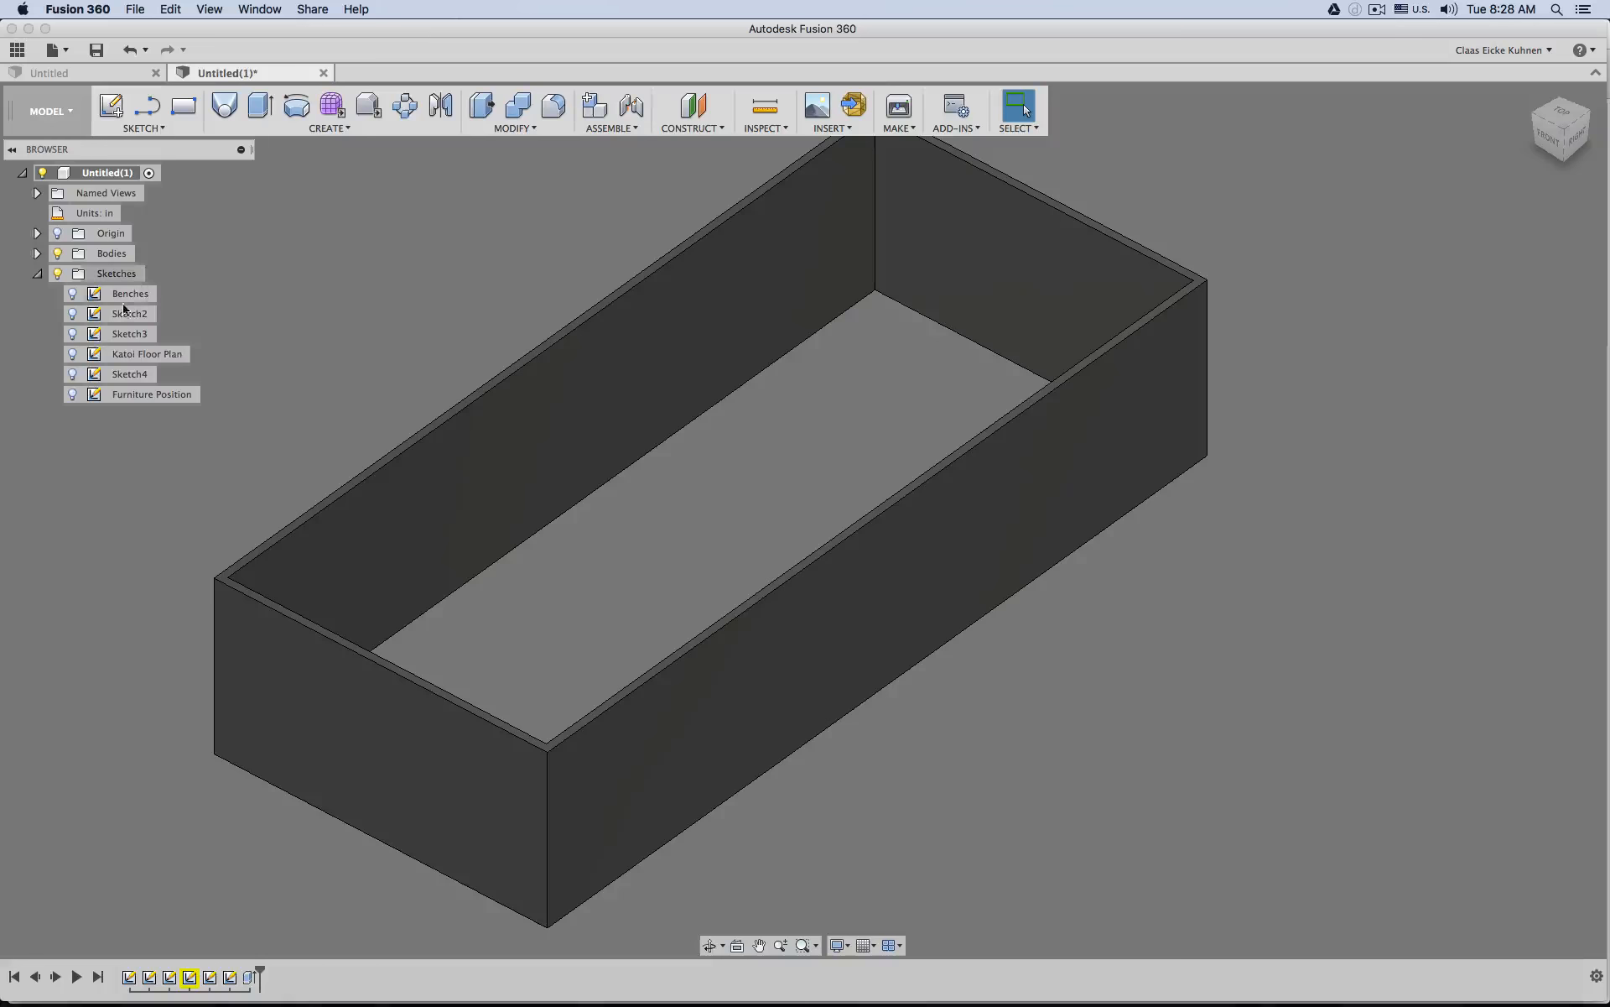
{"action": "left_click", "coordinate": [71, 356]}
{"action": "left_click", "coordinate": [71, 355]}
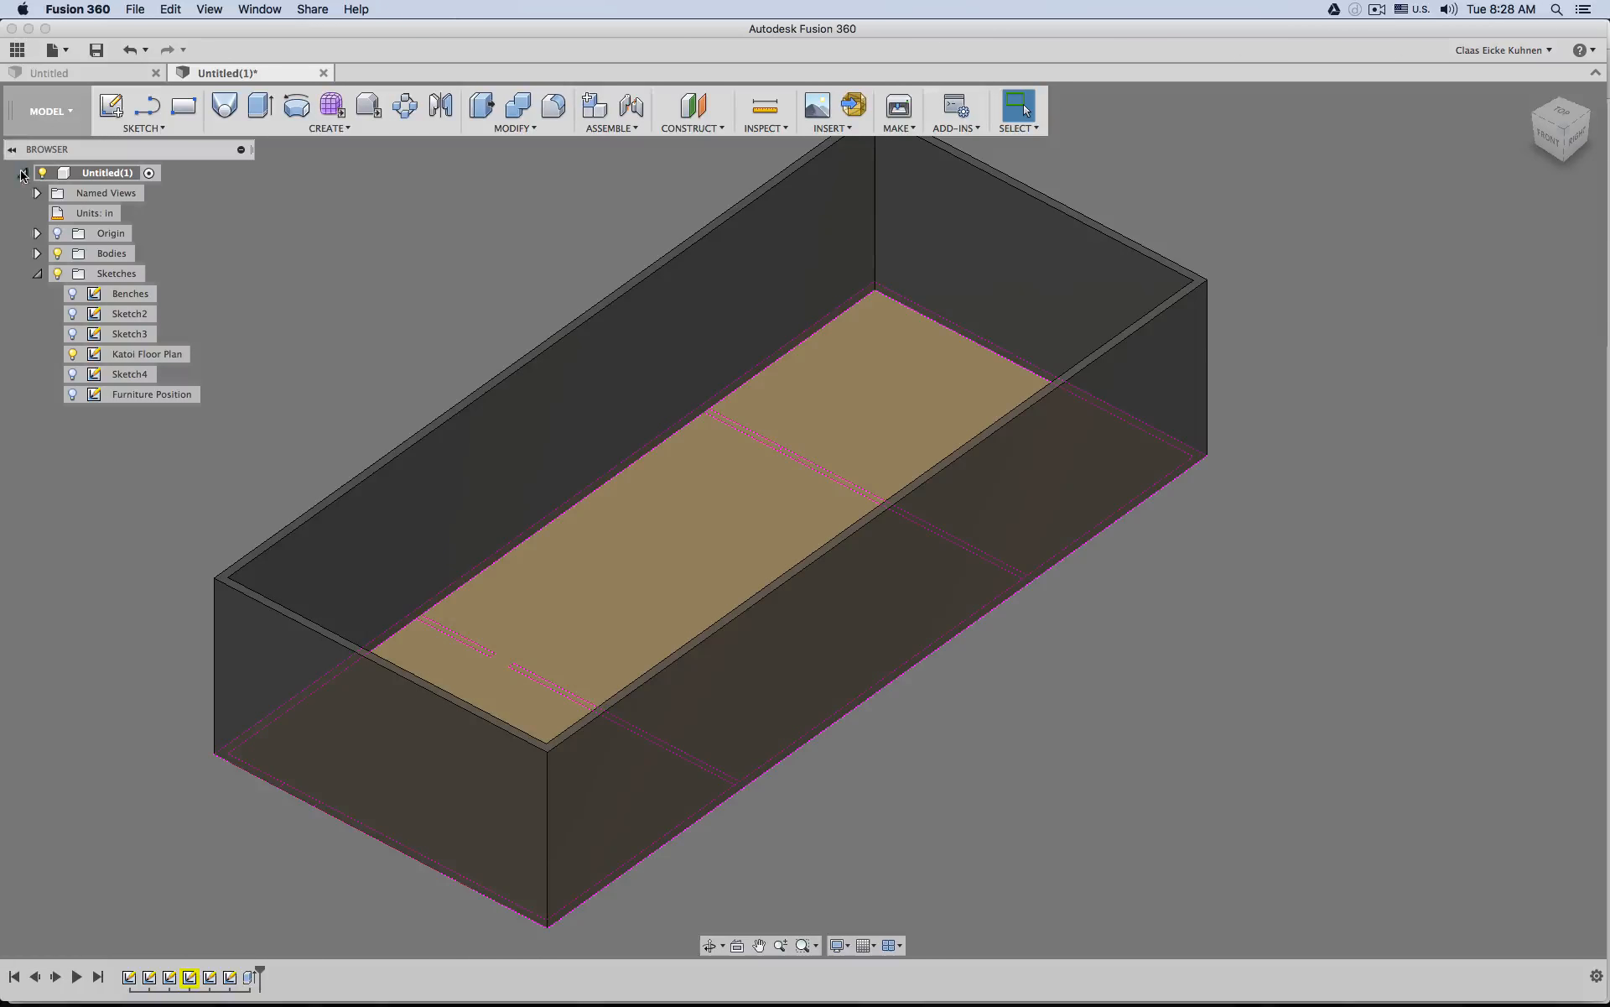
{"action": "left_click", "coordinate": [11, 151]}
{"action": "mouse_move", "coordinate": [439, 269]}
{"action": "middle_mouse_down", "text": "shift"}
{"action": "mouse_move", "coordinate": [406, 299]}
{"action": "mouse_move", "coordinate": [453, 284]}
{"action": "middle_mouse_up", "text": "shift"}
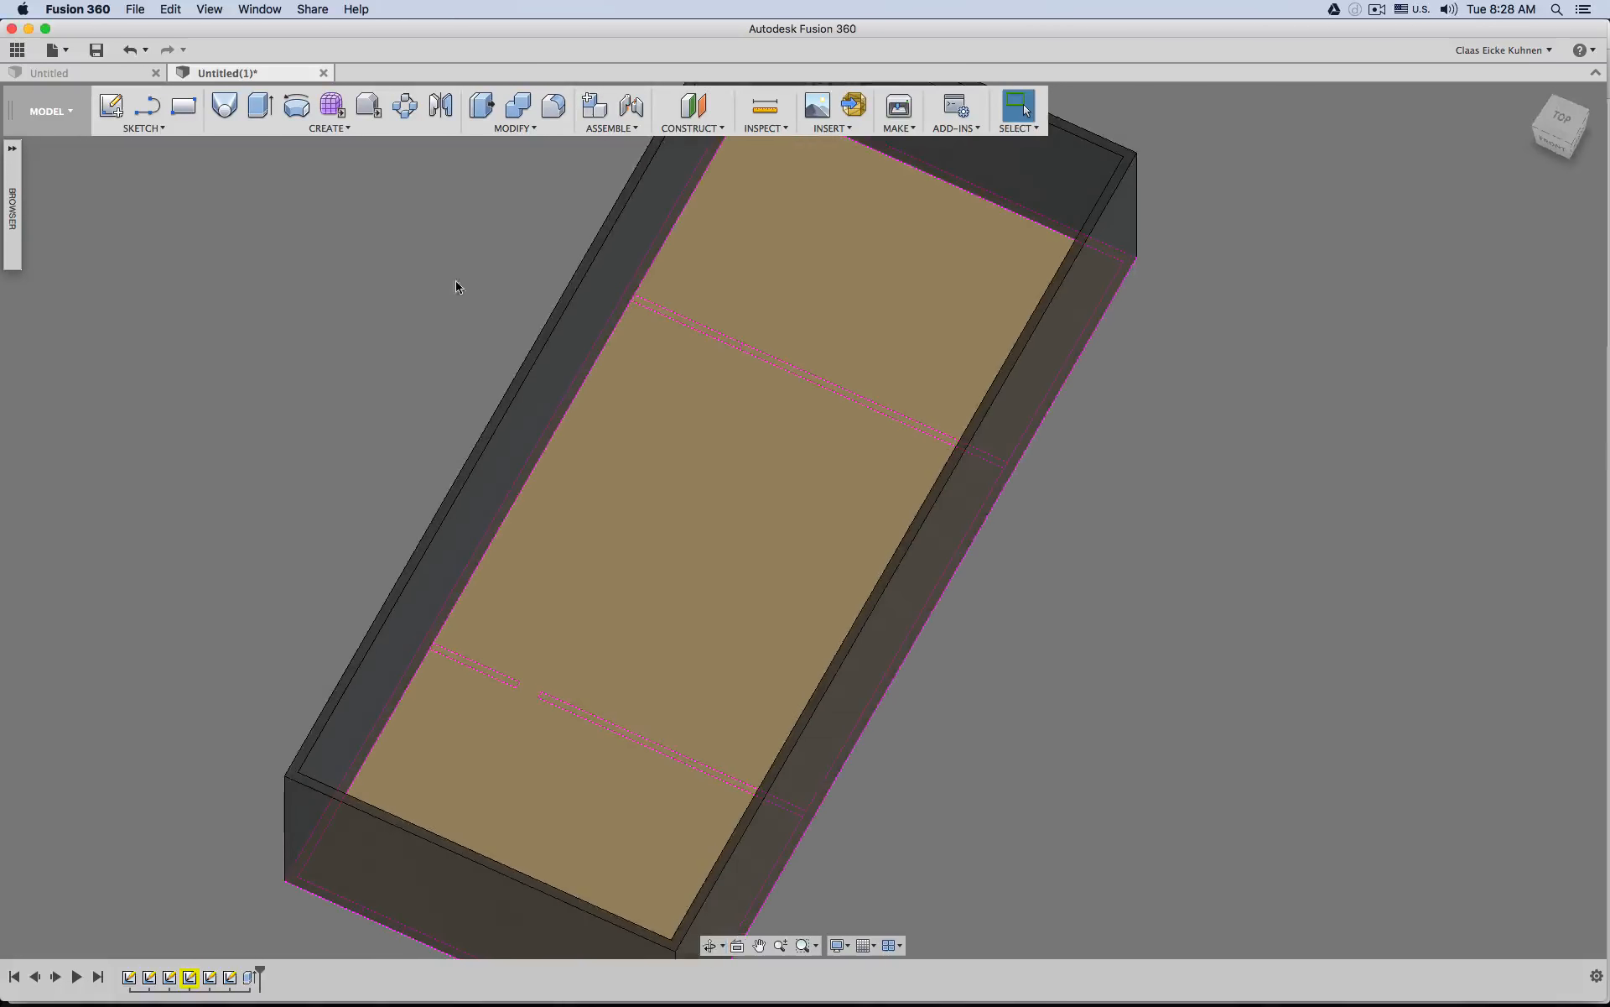
Extrude the three profiles of the rear partition wall, including its doorway gap, 3 m as a new body.
{"action": "left_click", "coordinate": [260, 105]}
{"action": "scroll", "coordinate": [691, 353], "scroll_direction": "up", "scroll_amount": 5}
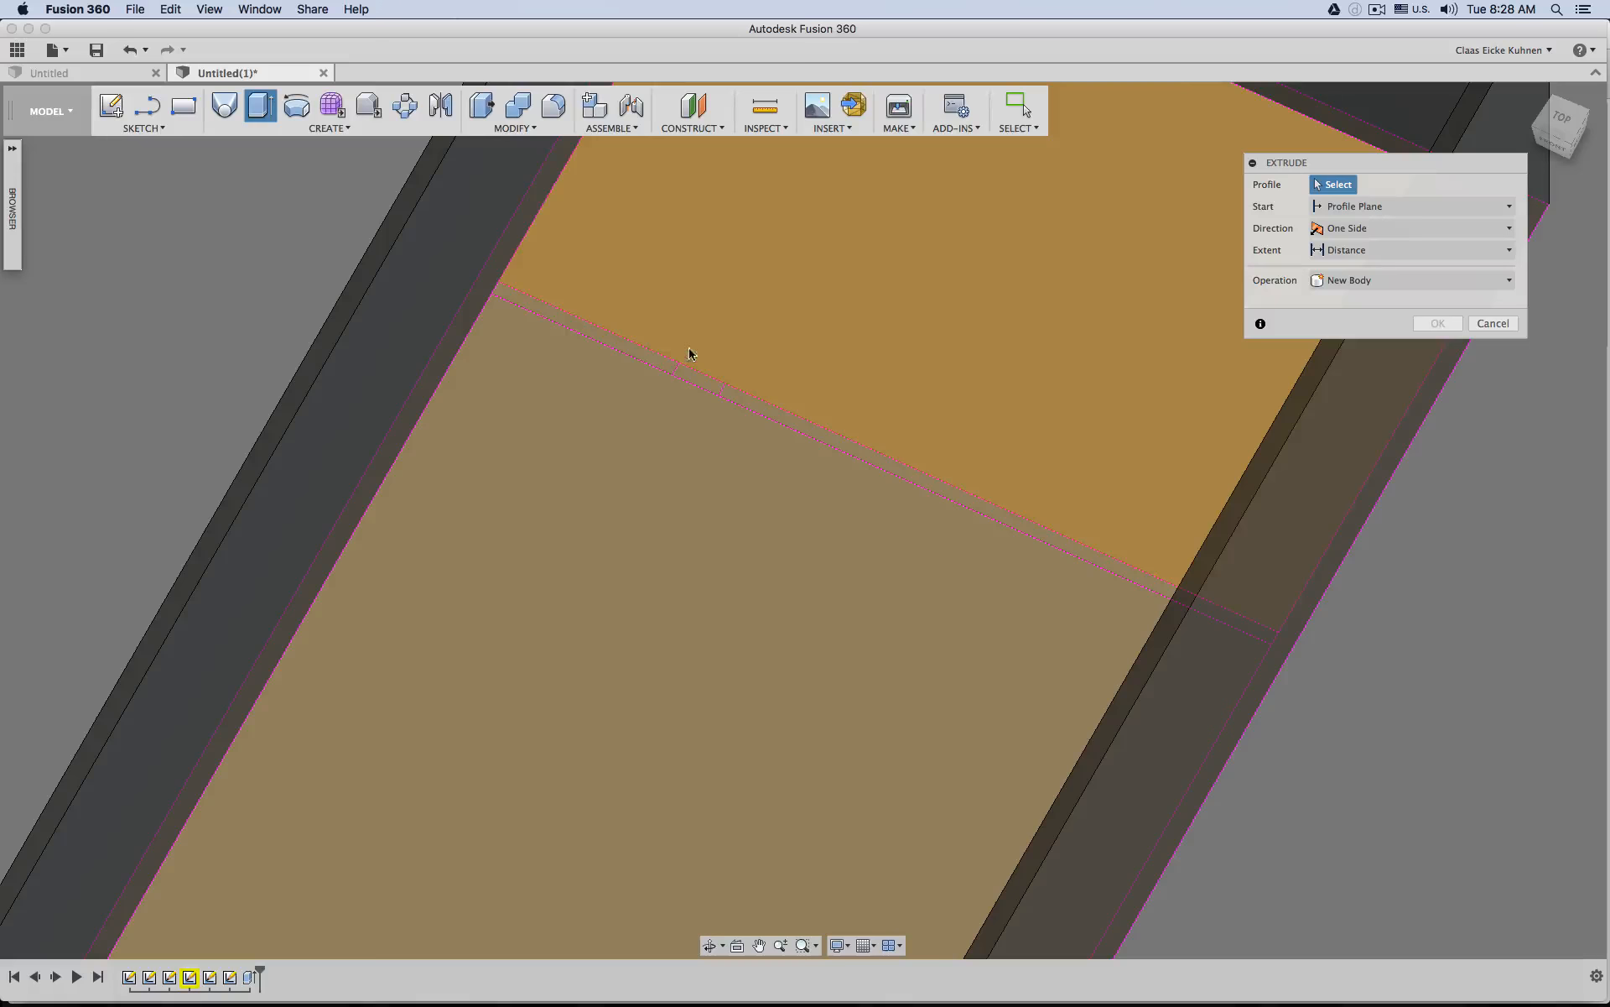
{"action": "left_click", "coordinate": [636, 358]}
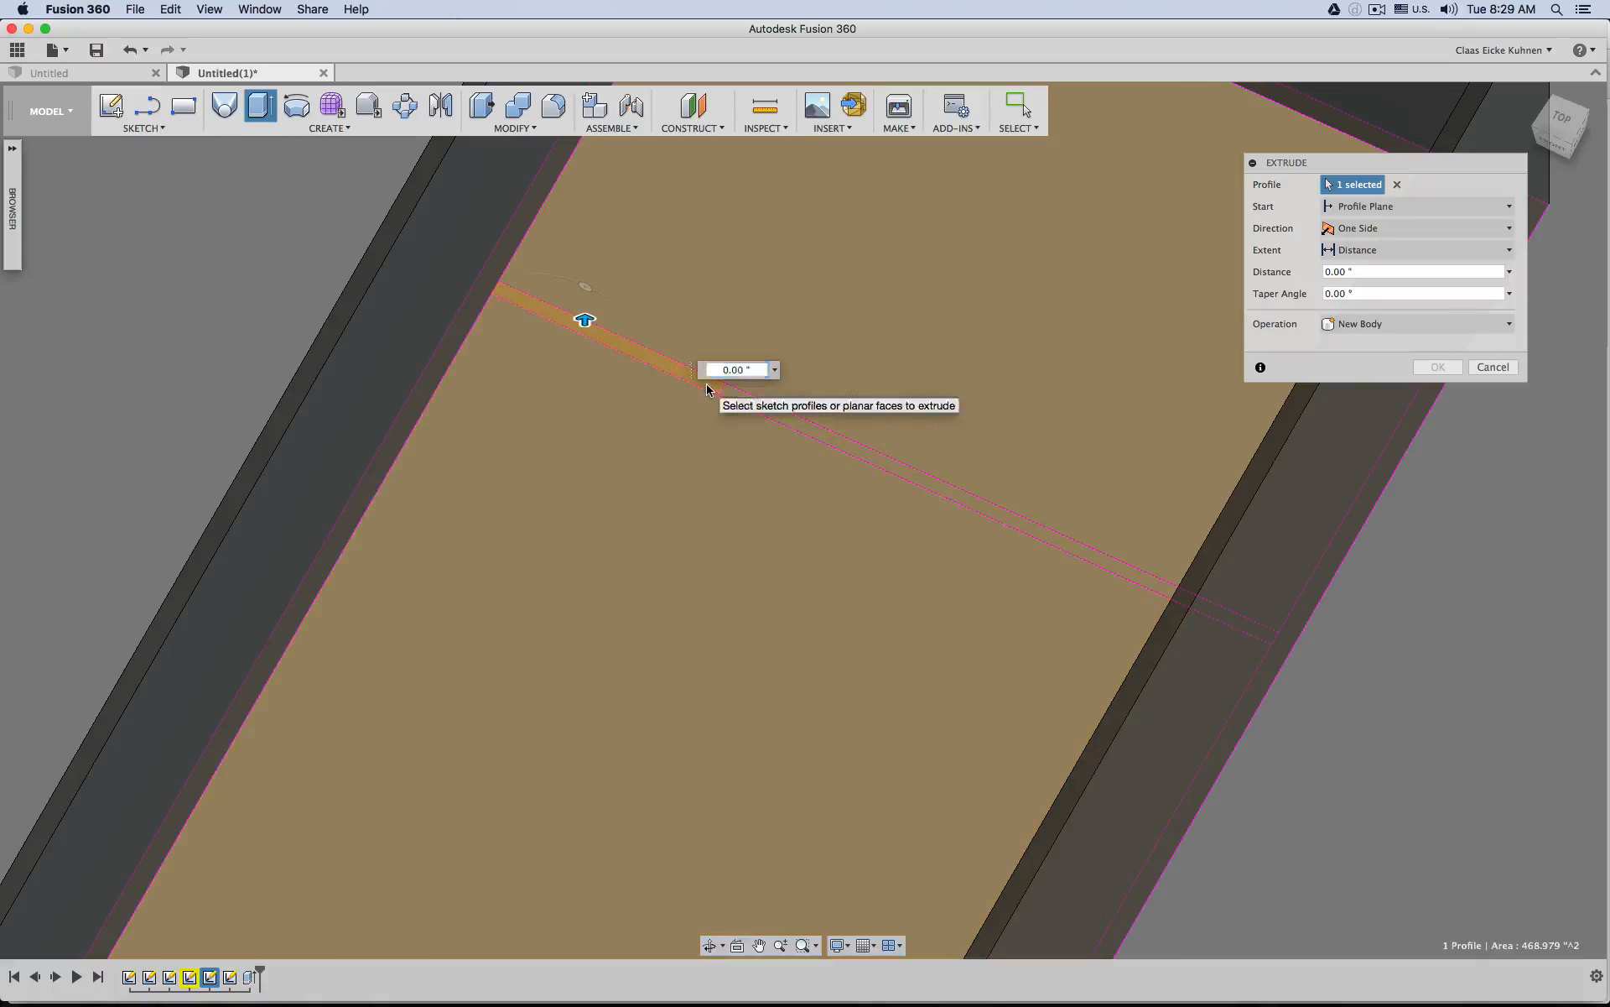
{"action": "left_click", "coordinate": [738, 403]}
{"action": "left_click", "coordinate": [738, 403]}
{"action": "middle_click_drag", "start_coordinate": [866, 514], "coordinate": [848, 457], "text": "shift"}
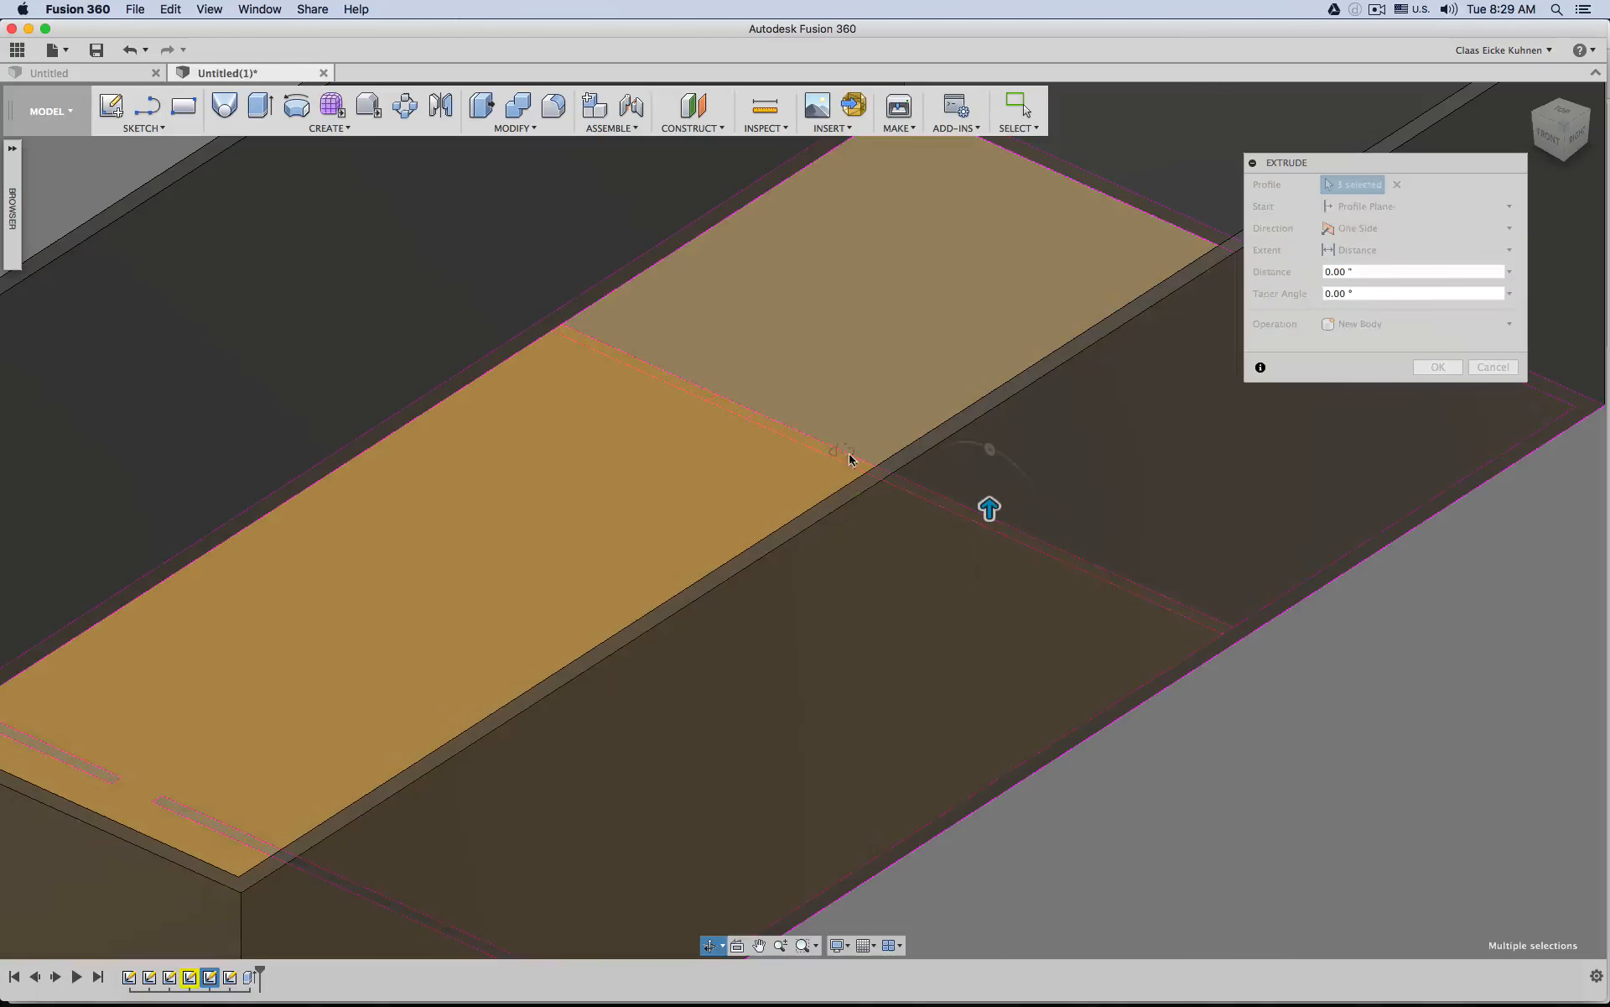
{"action": "left_click_drag", "start_coordinate": [990, 510], "coordinate": [1005, 272]}
{"action": "middle_click_drag", "start_coordinate": [1155, 341], "coordinate": [1116, 531]}
{"action": "left_click", "coordinate": [1359, 327]}
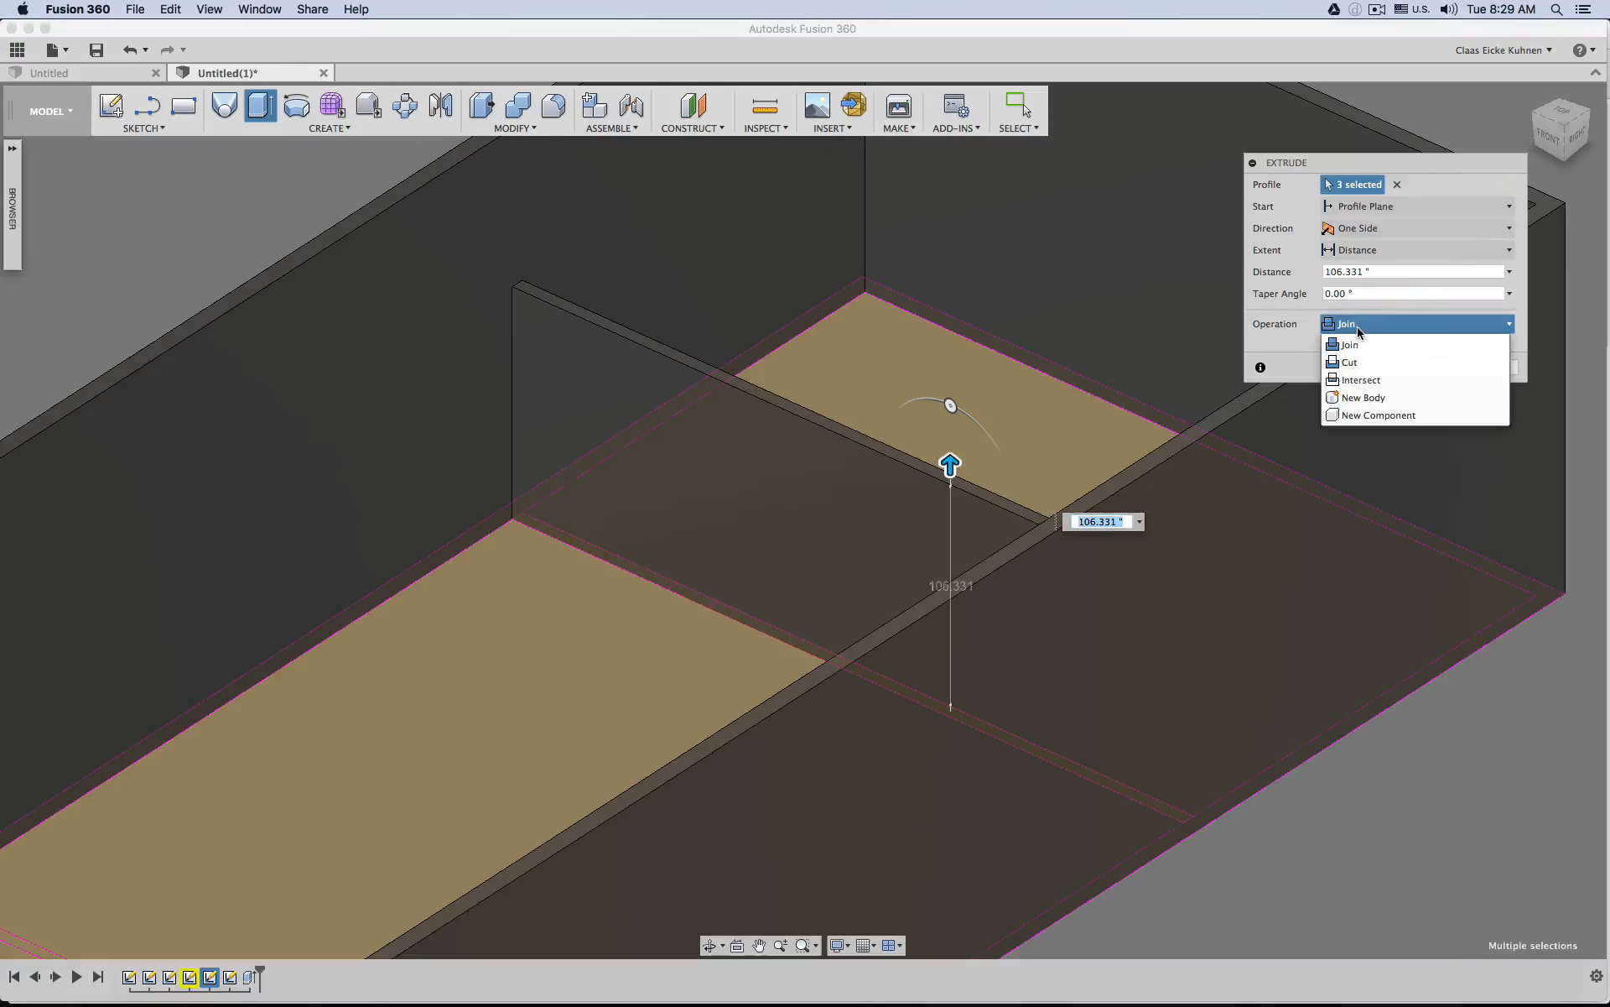
{"action": "left_click", "coordinate": [1368, 400]}
{"action": "left_click_drag", "start_coordinate": [950, 463], "coordinate": [950, 339]}
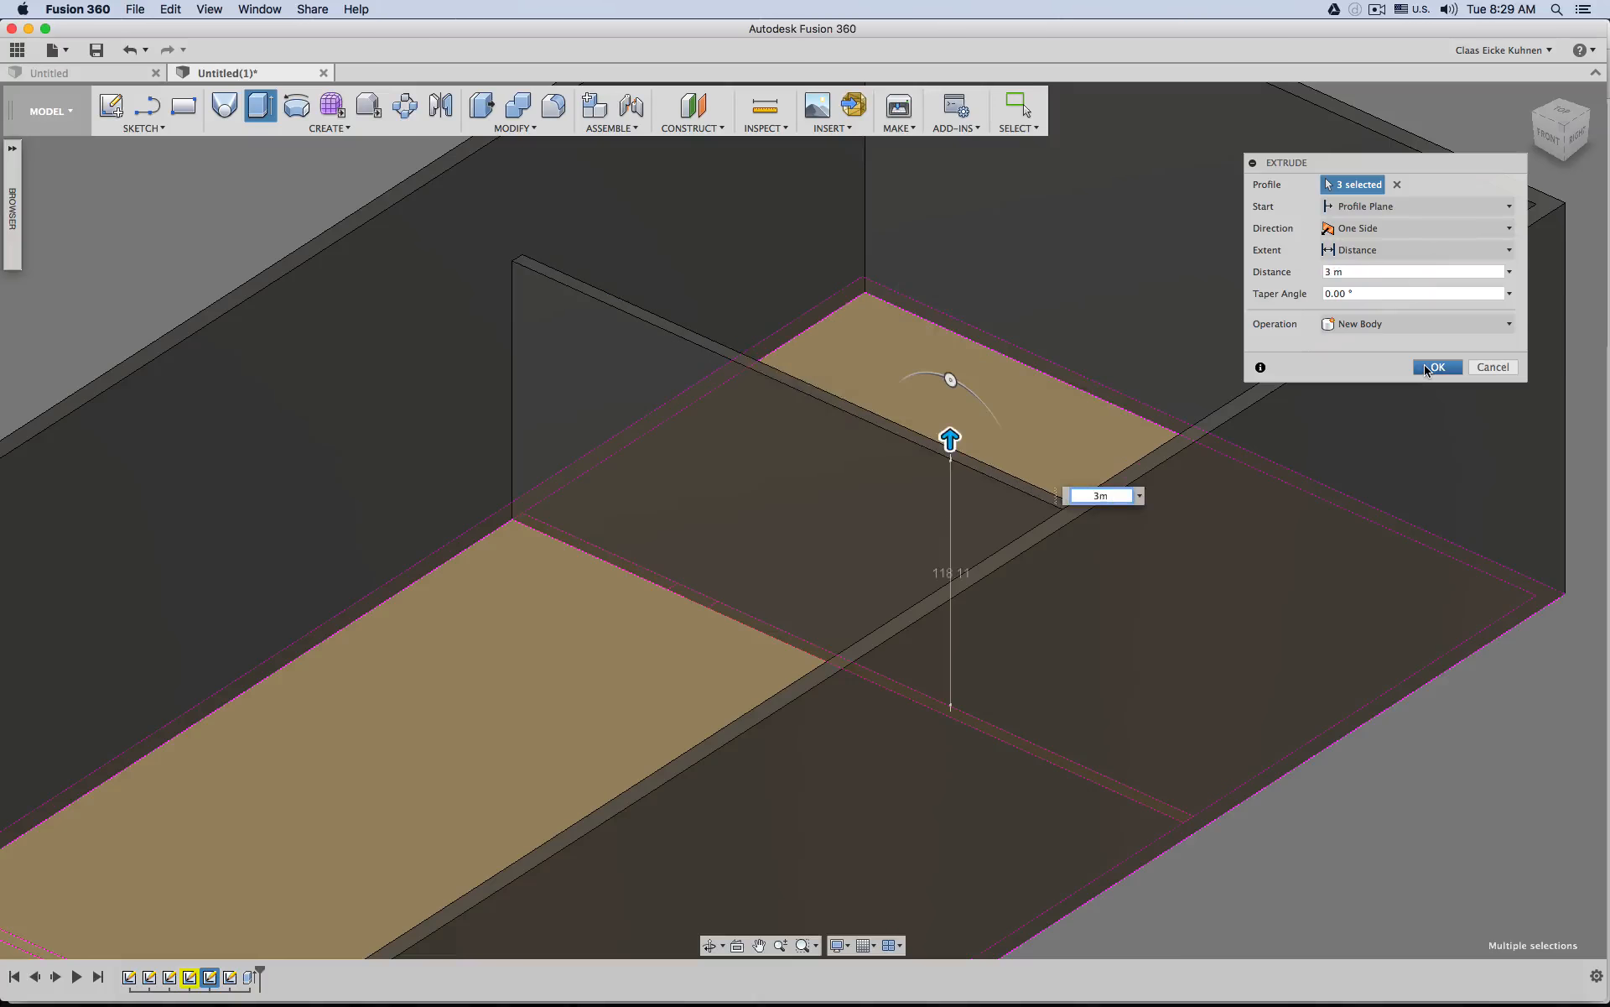
{"action": "left_click", "coordinate": [1427, 371]}
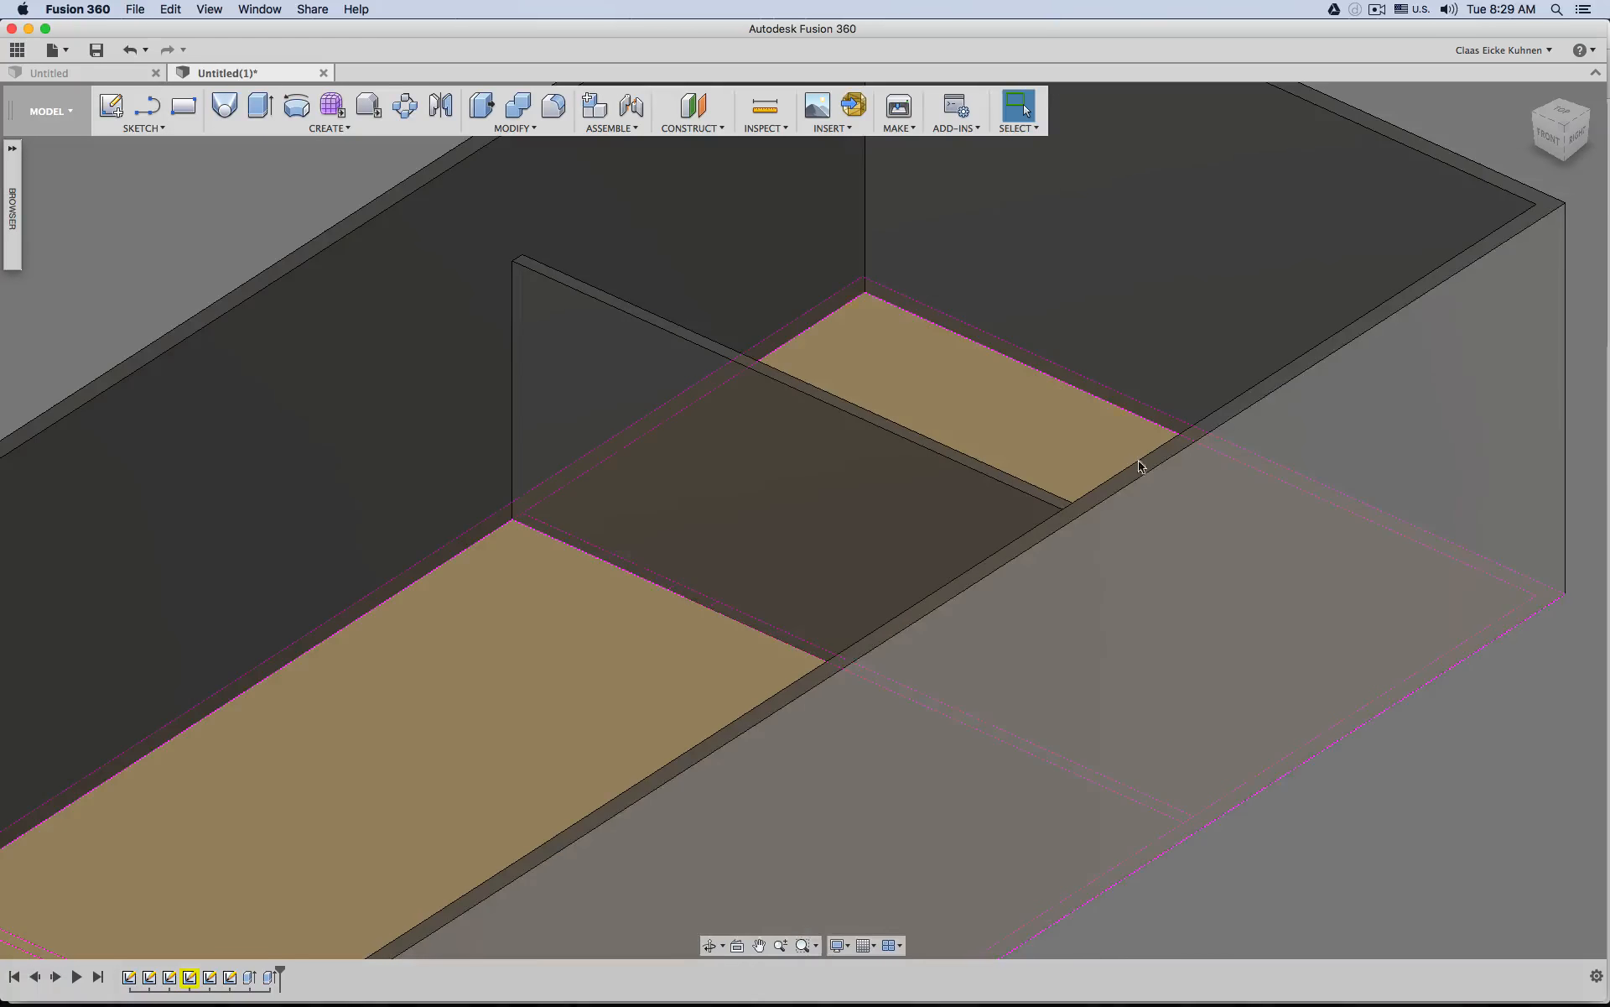
Set the outer wall extrusion's distance to 3 m.
{"action": "scroll", "coordinate": [843, 544], "scroll_direction": "down", "scroll_amount": 4}
{"action": "middle_click_drag", "start_coordinate": [686, 612], "coordinate": [416, 524], "text": "shift"}
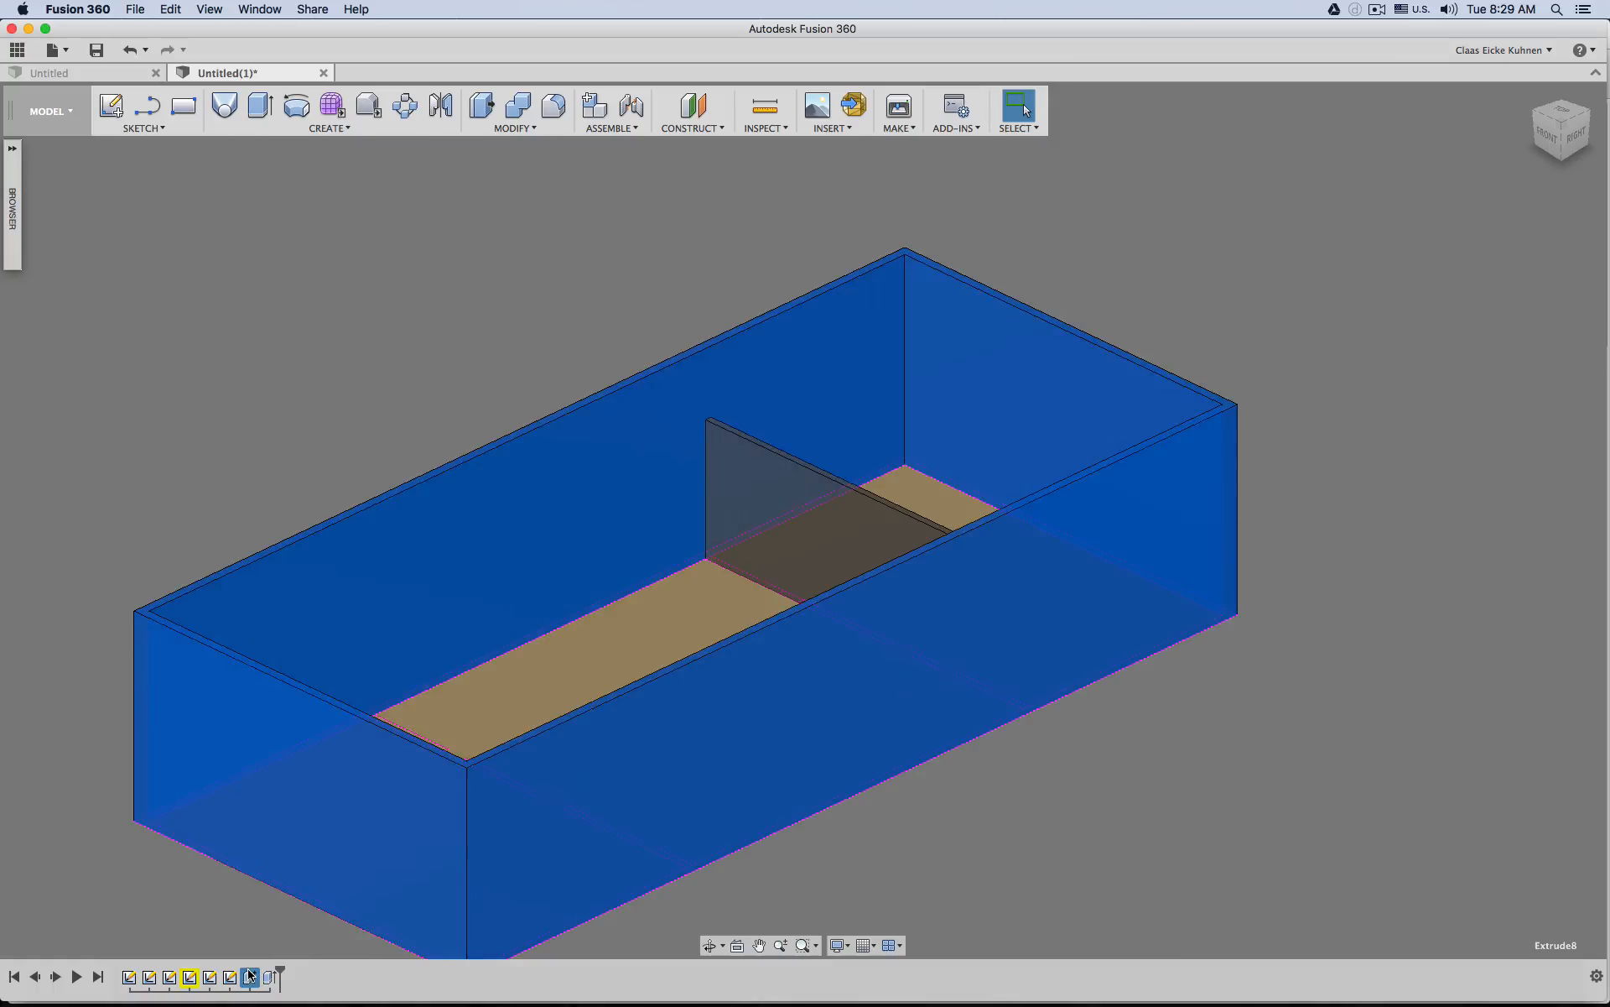
{"action": "double_click", "coordinate": [210, 976]}
{"action": "left_click", "coordinate": [1376, 272]}
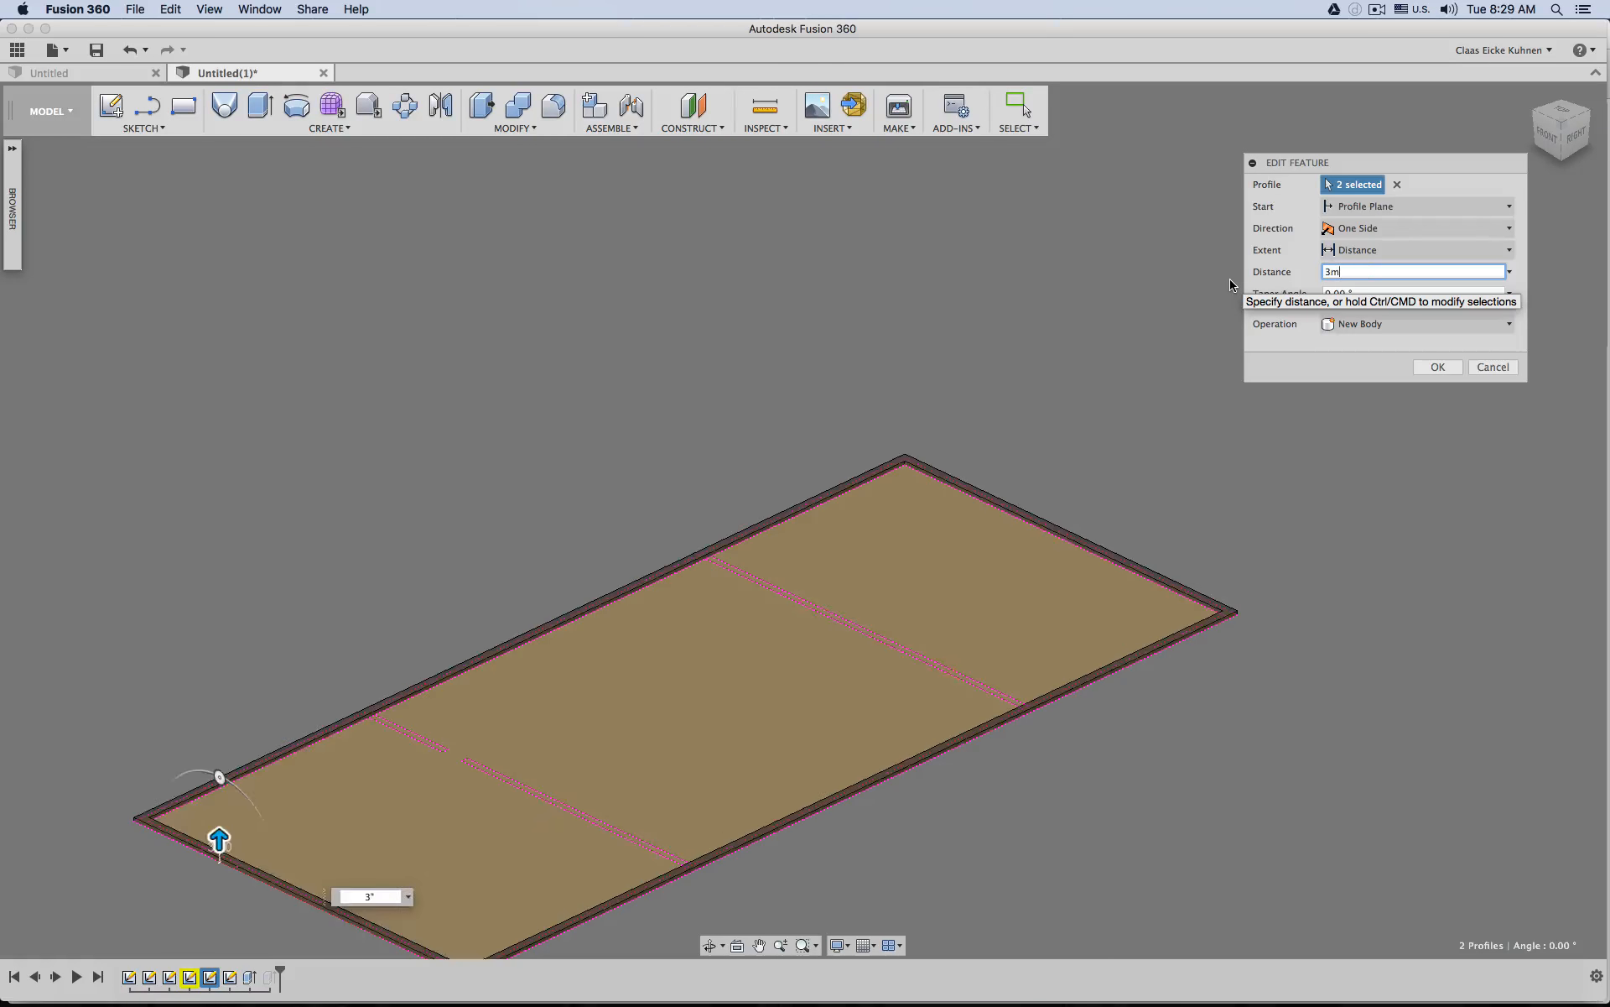
{"action": "key", "text": "Return"}
Sketch a window rectangle about 131 in wide and 51 in high on the front face of the rear partition wall.
{"action": "middle_click_drag", "start_coordinate": [681, 430], "coordinate": [714, 438], "text": "shift"}
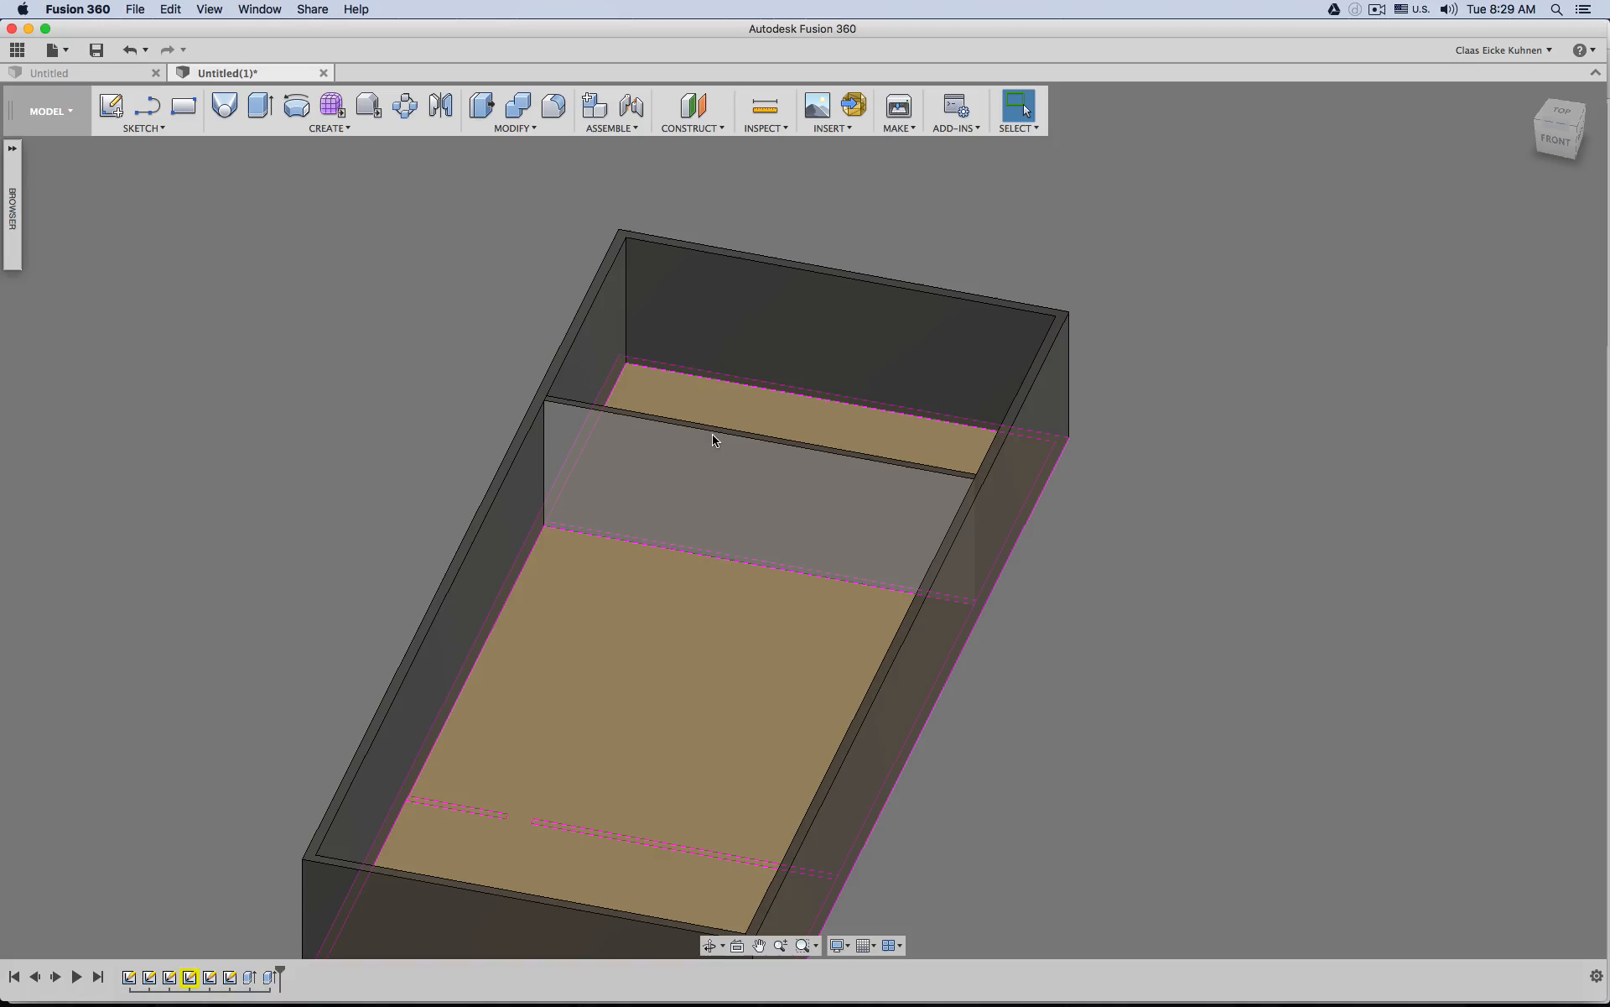
{"action": "left_click", "coordinate": [111, 106]}
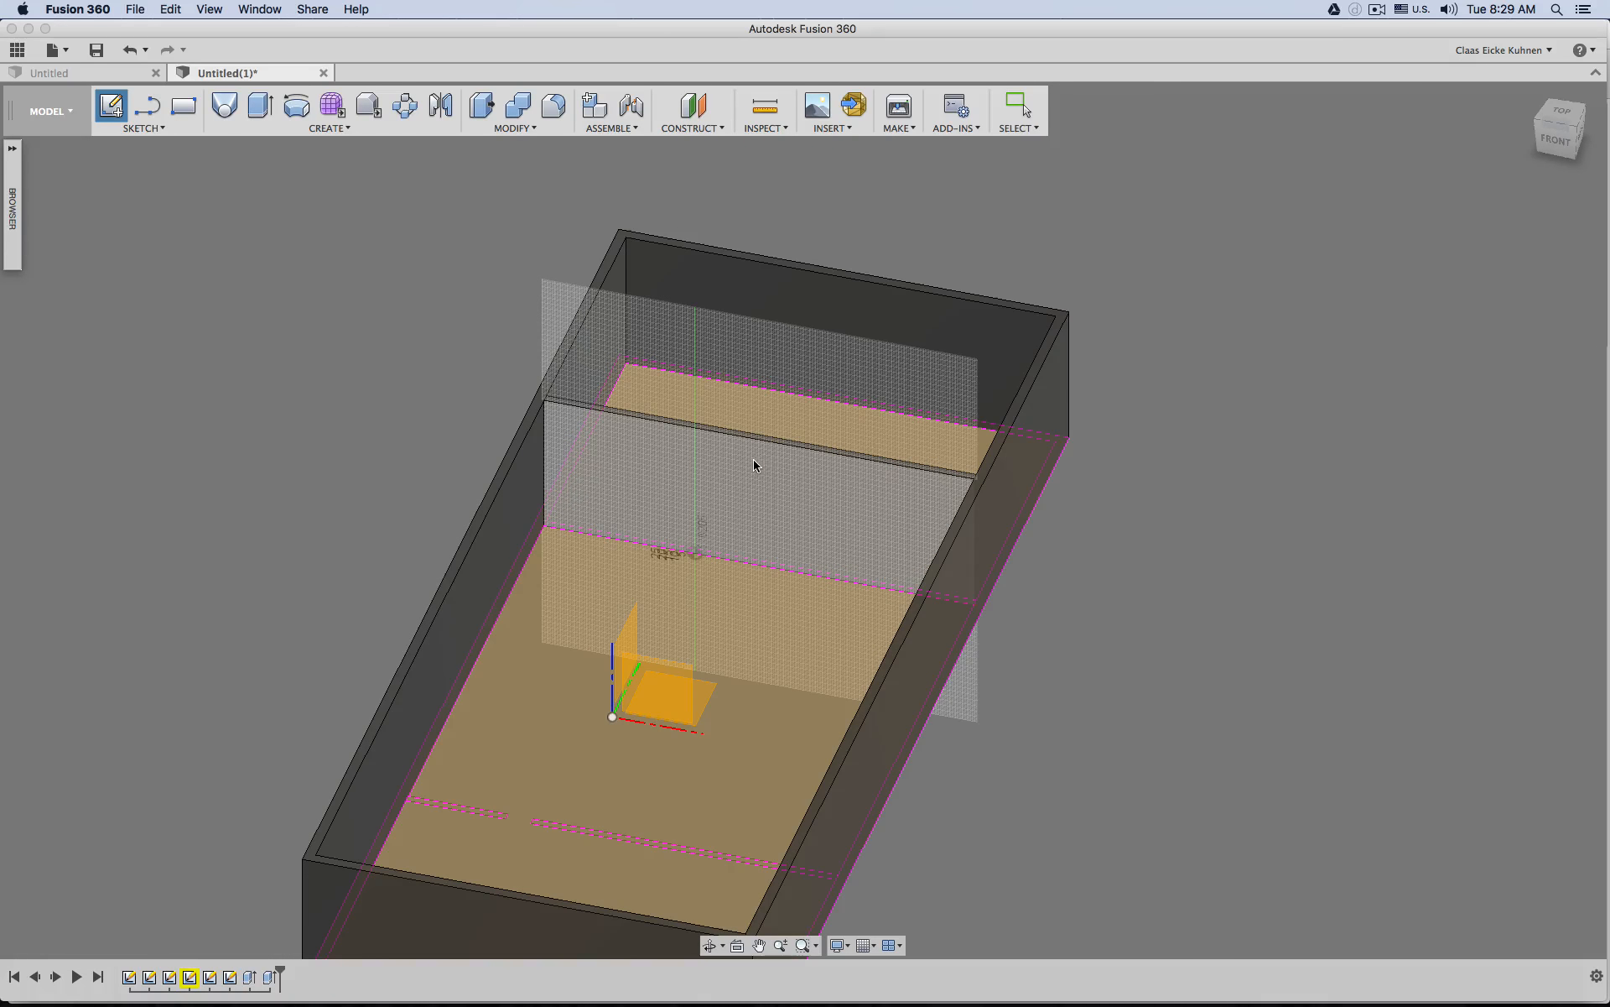
{"action": "left_click", "coordinate": [808, 462]}
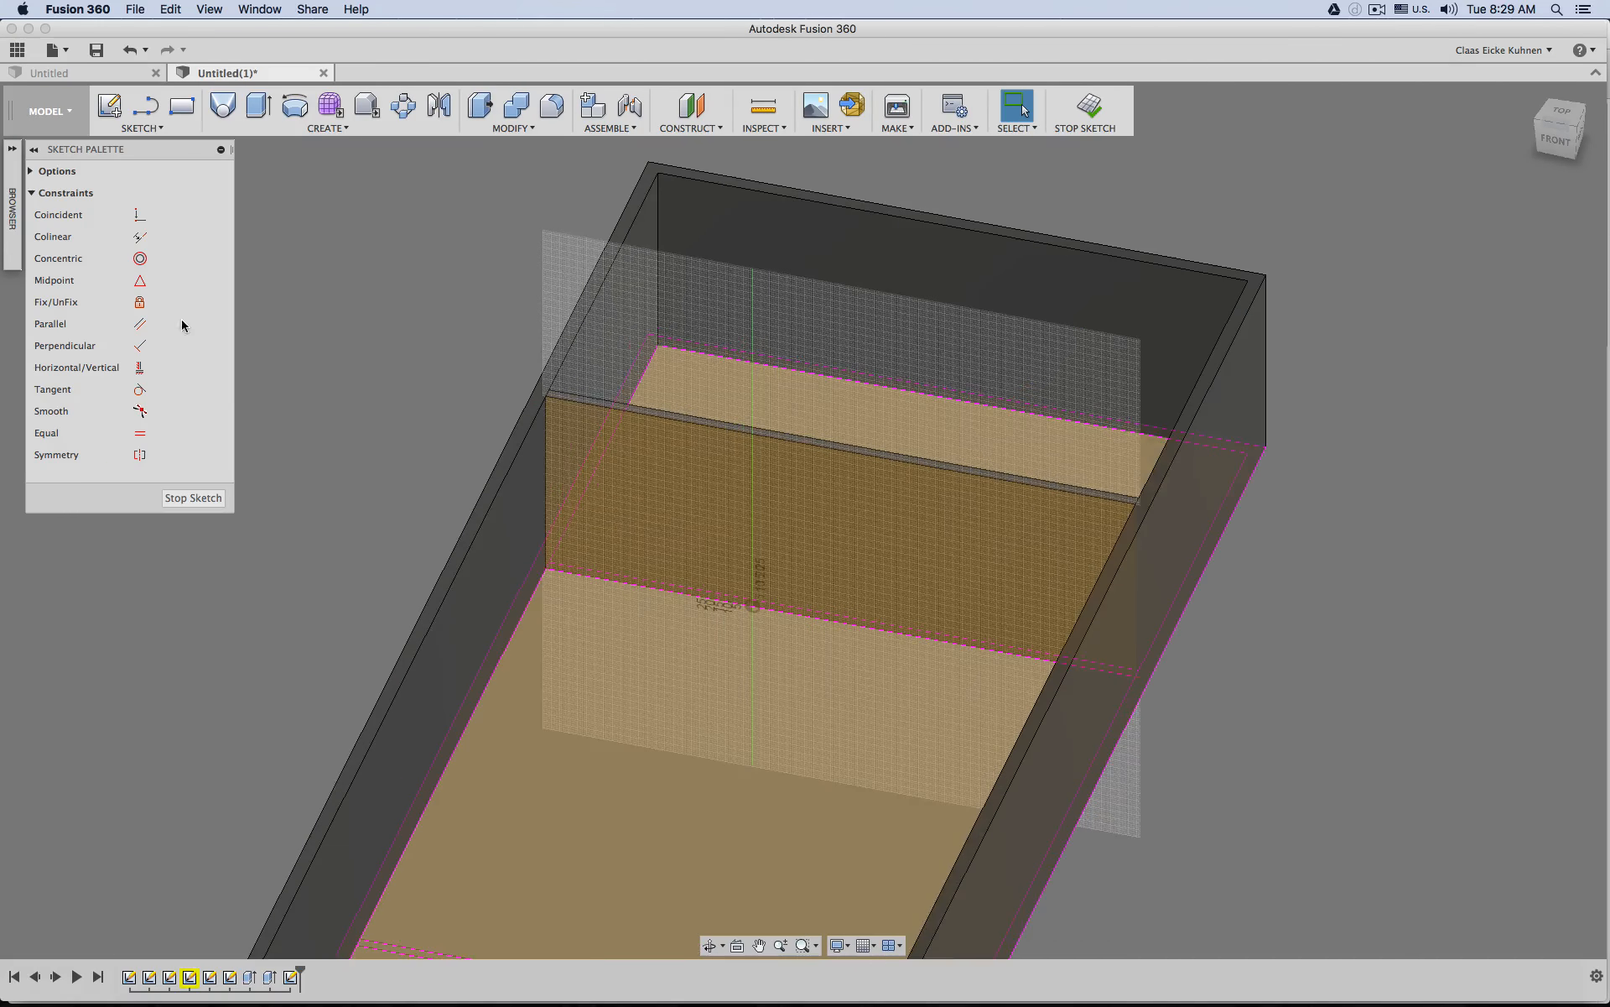
{"action": "left_click", "coordinate": [184, 112]}
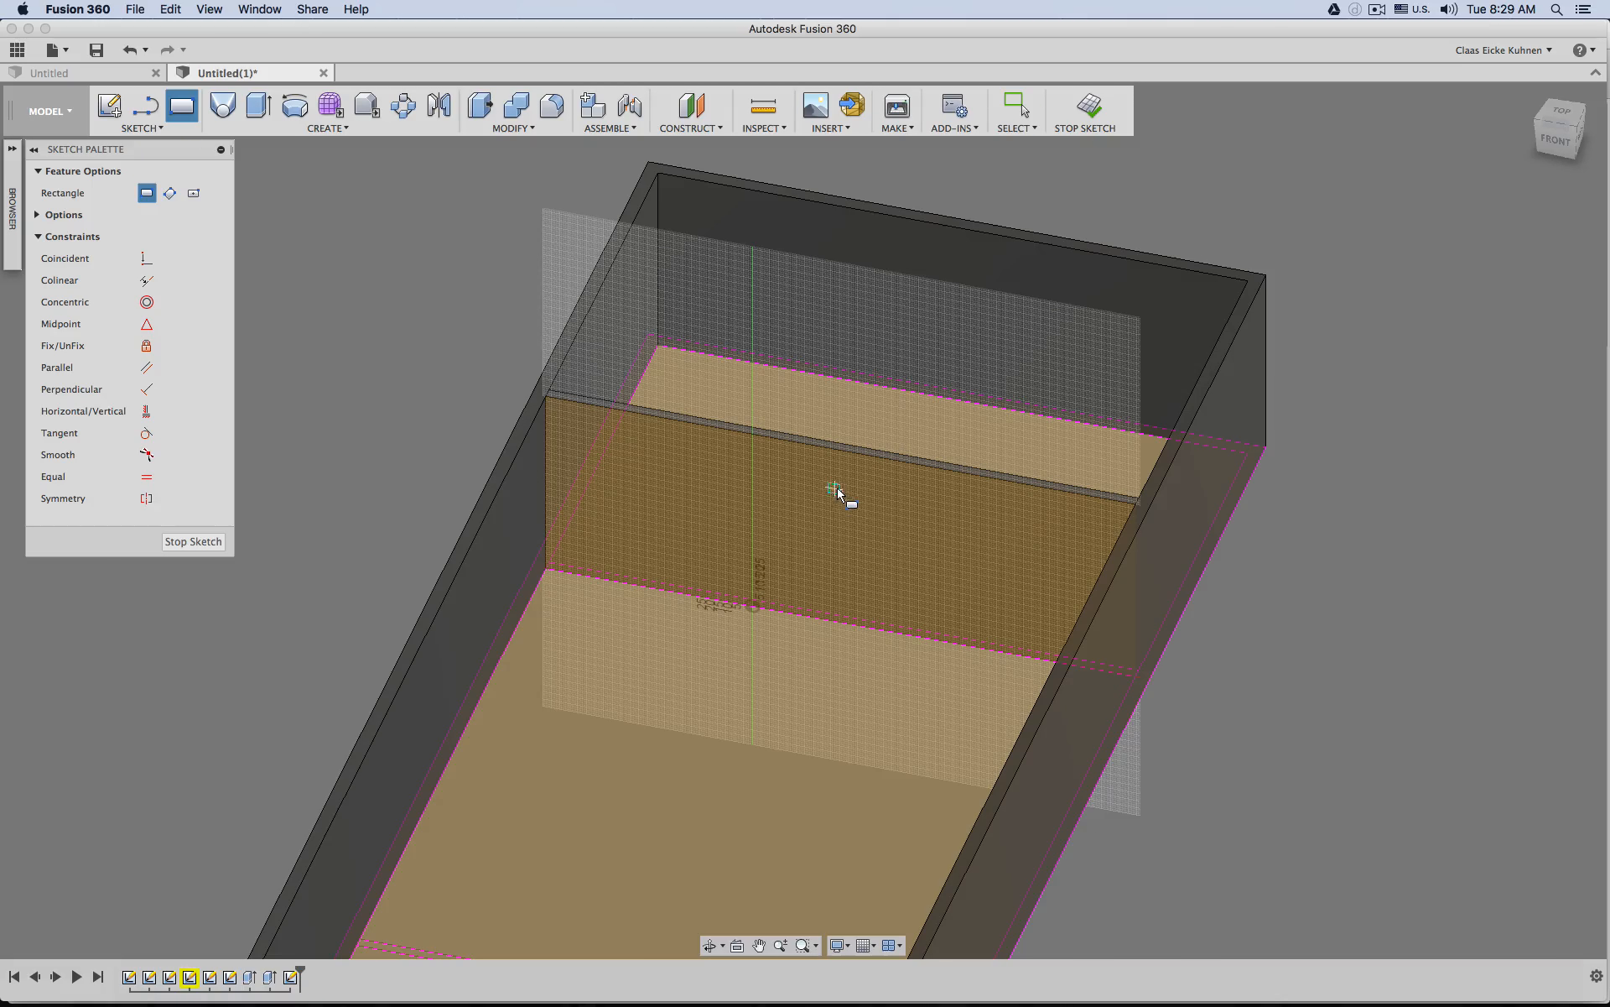
{"action": "left_click", "coordinate": [1048, 610]}
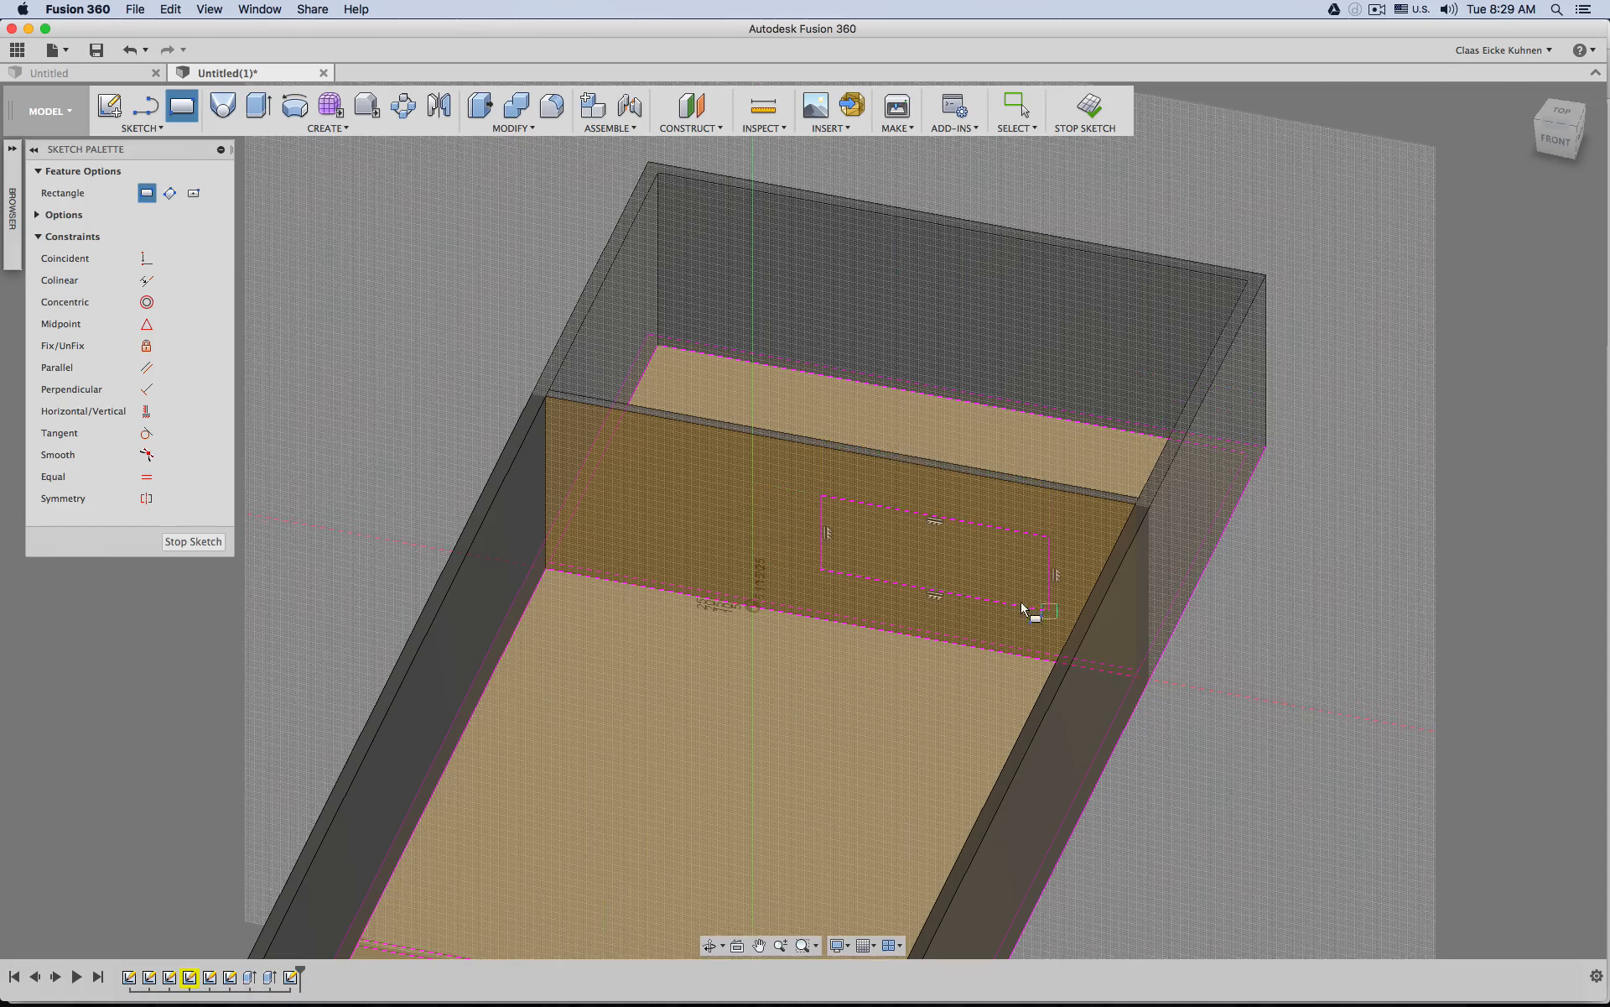
Draw a three-line door outline about 69 in wide and 84 in high, rising from the partition wall's base edge beside the window rectangle.
{"action": "scroll", "coordinate": [714, 525], "scroll_direction": "up", "scroll_amount": 2}
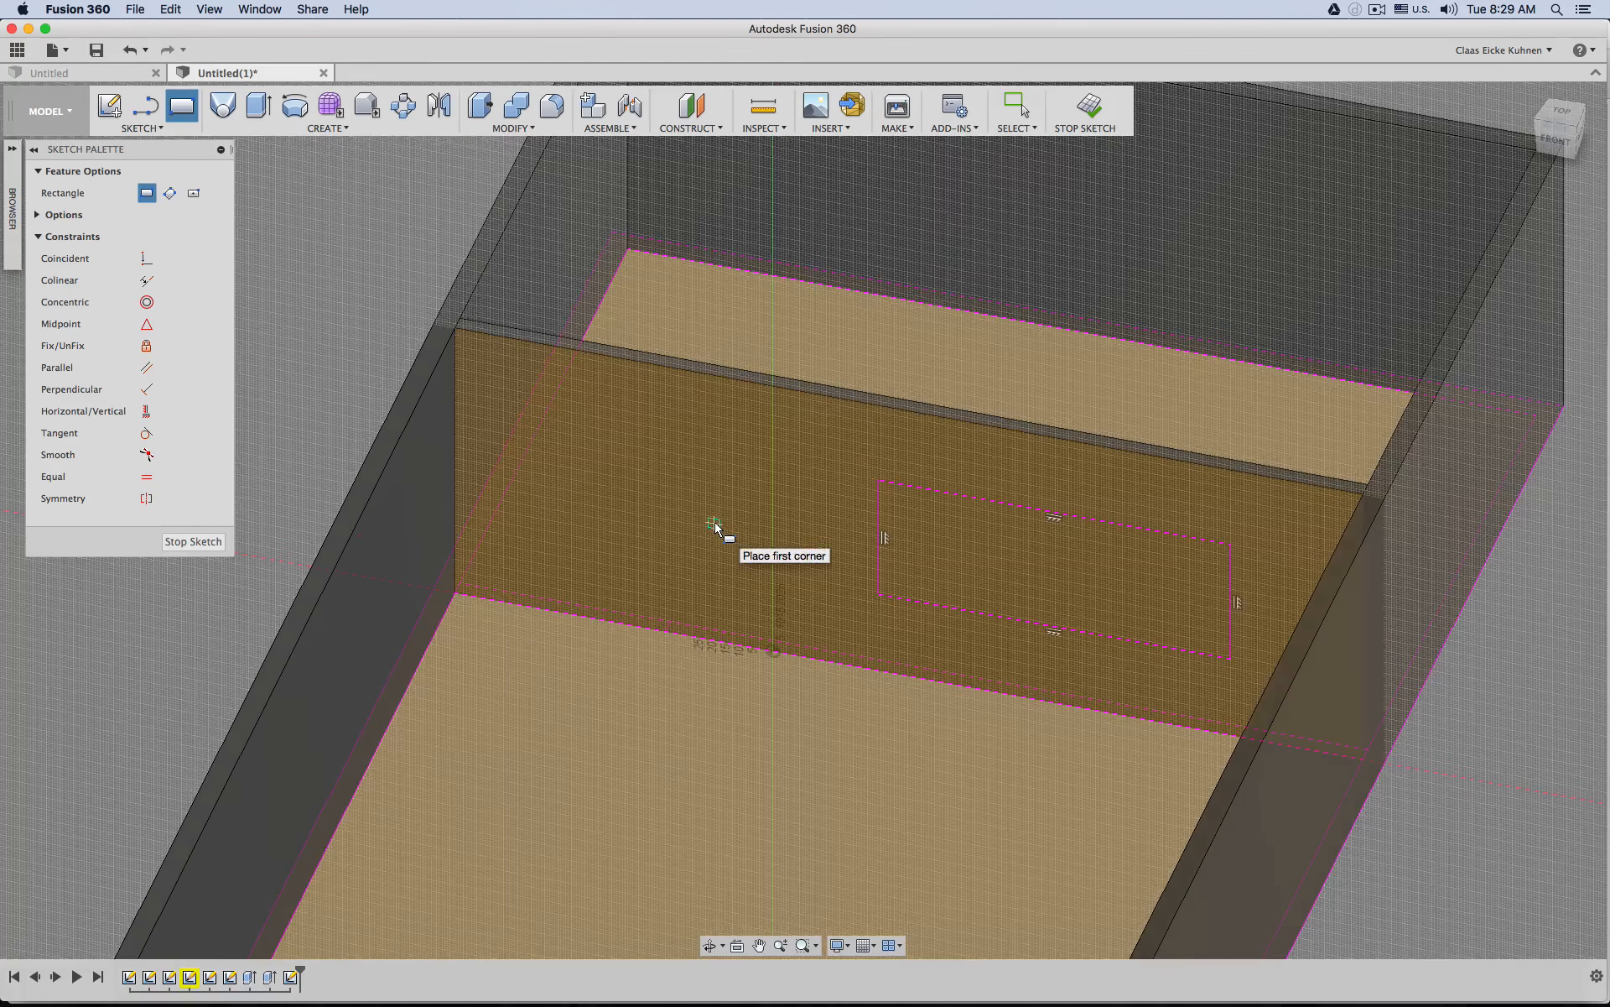
{"action": "left_click", "coordinate": [158, 107]}
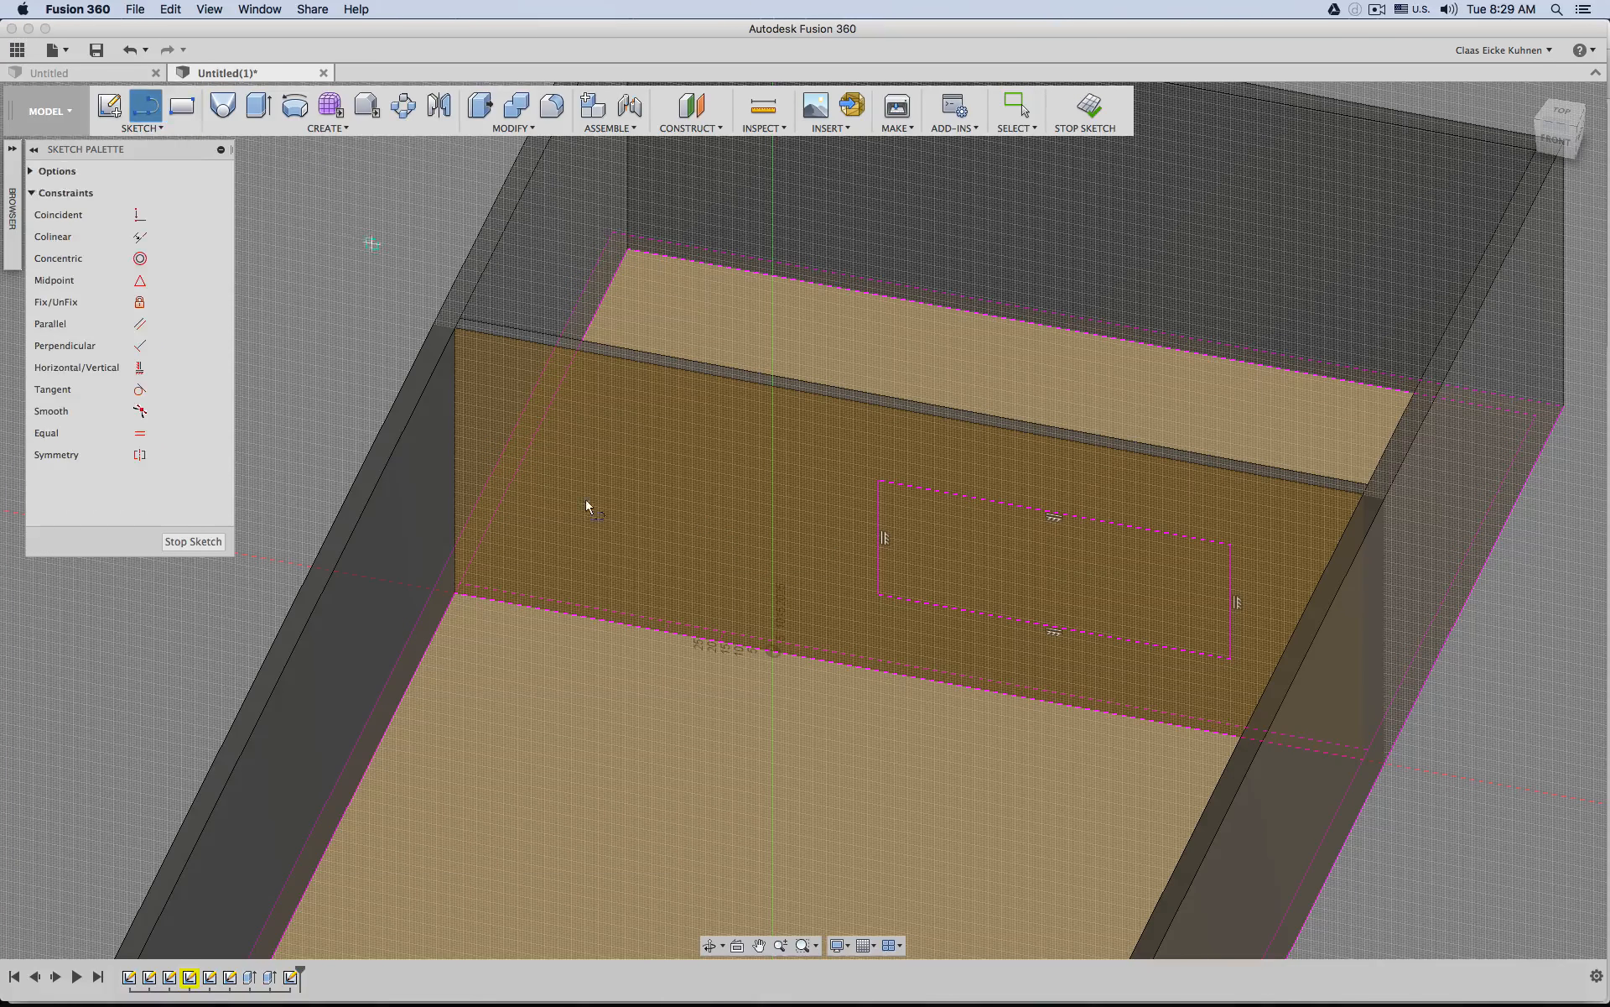
{"action": "left_click", "coordinate": [562, 613]}
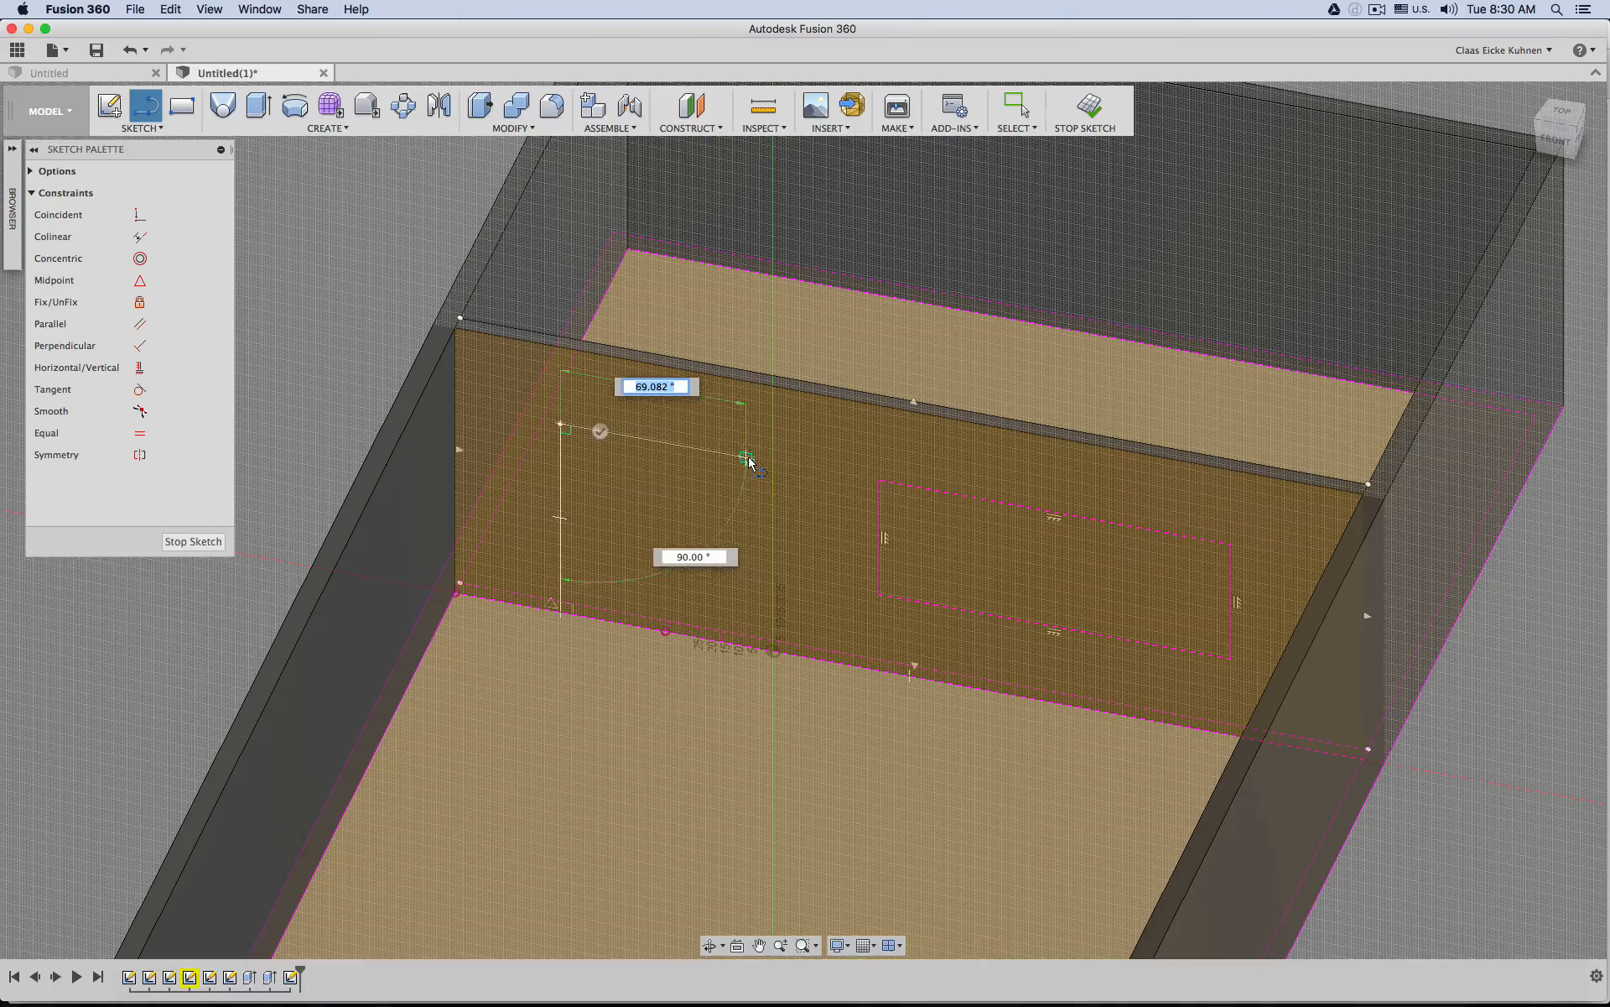
{"action": "left_click", "coordinate": [745, 458]}
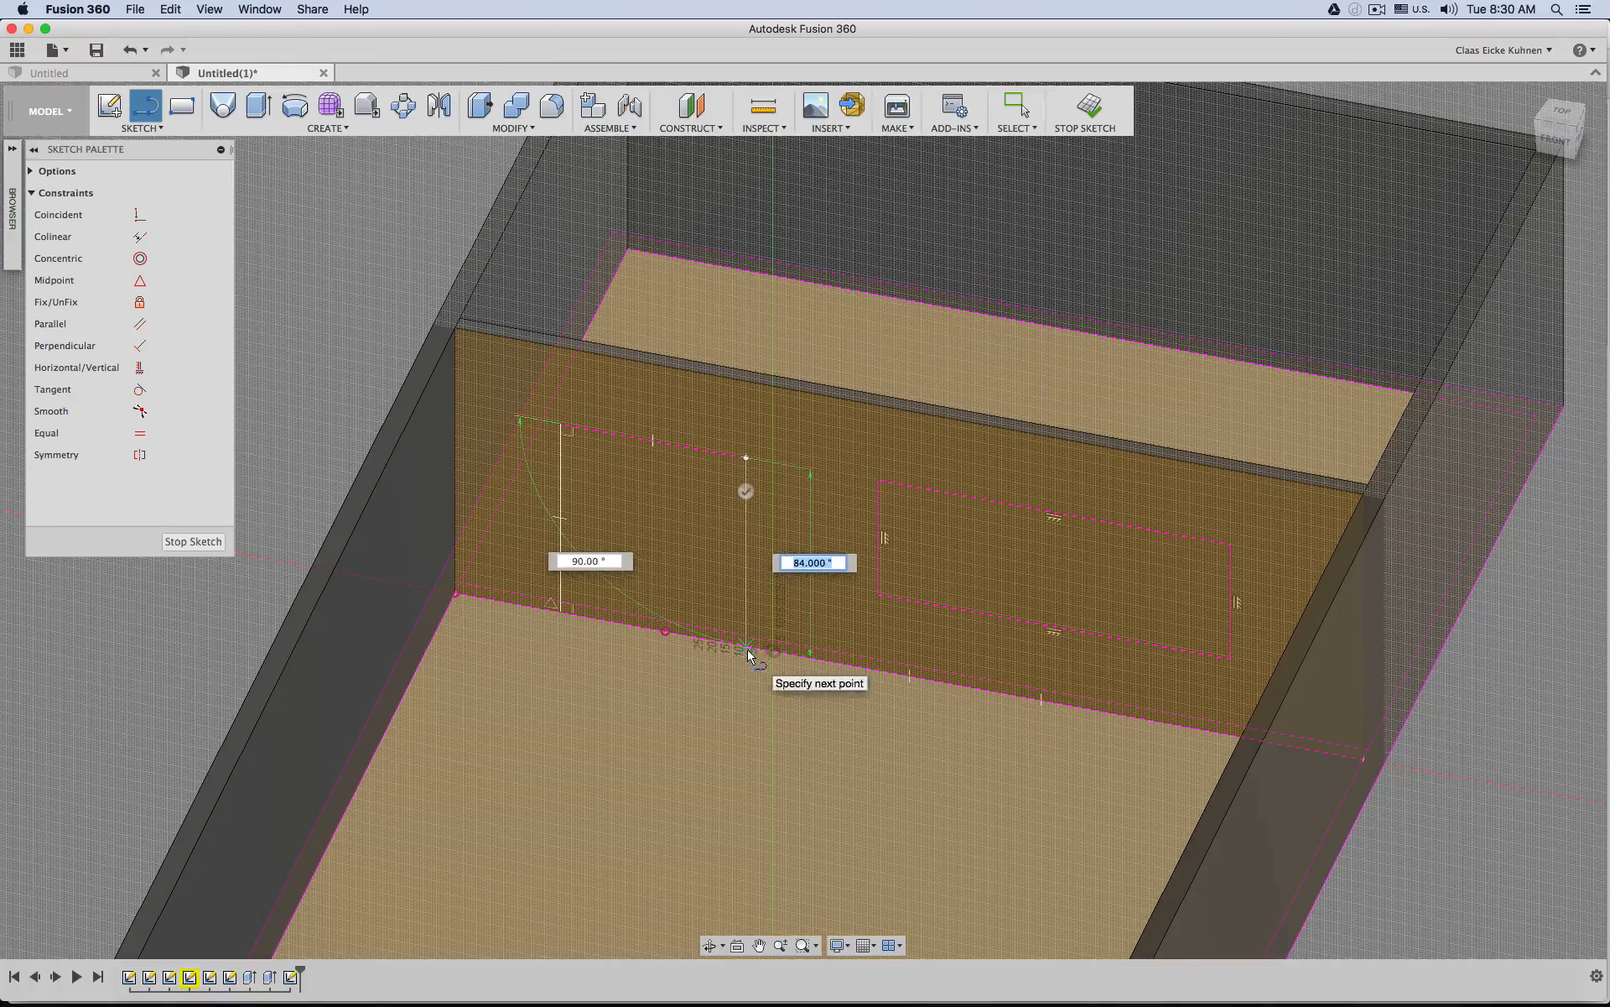
{"action": "scroll", "coordinate": [747, 652], "scroll_direction": "up", "scroll_amount": 5}
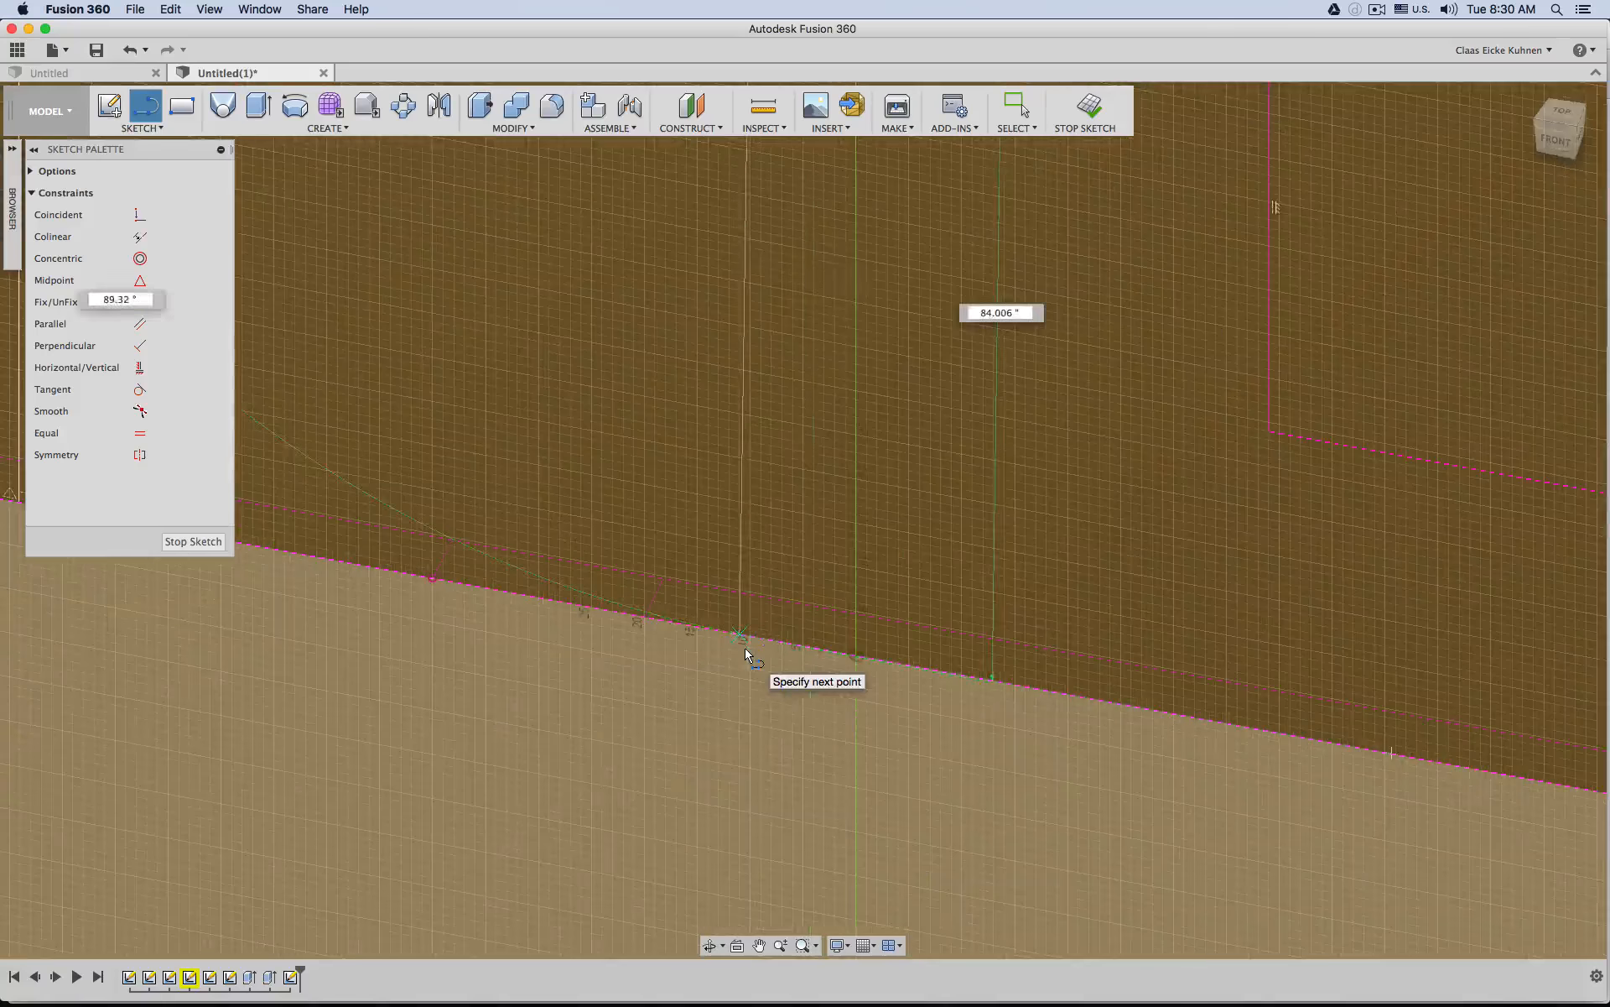
{"action": "left_click", "coordinate": [749, 638]}
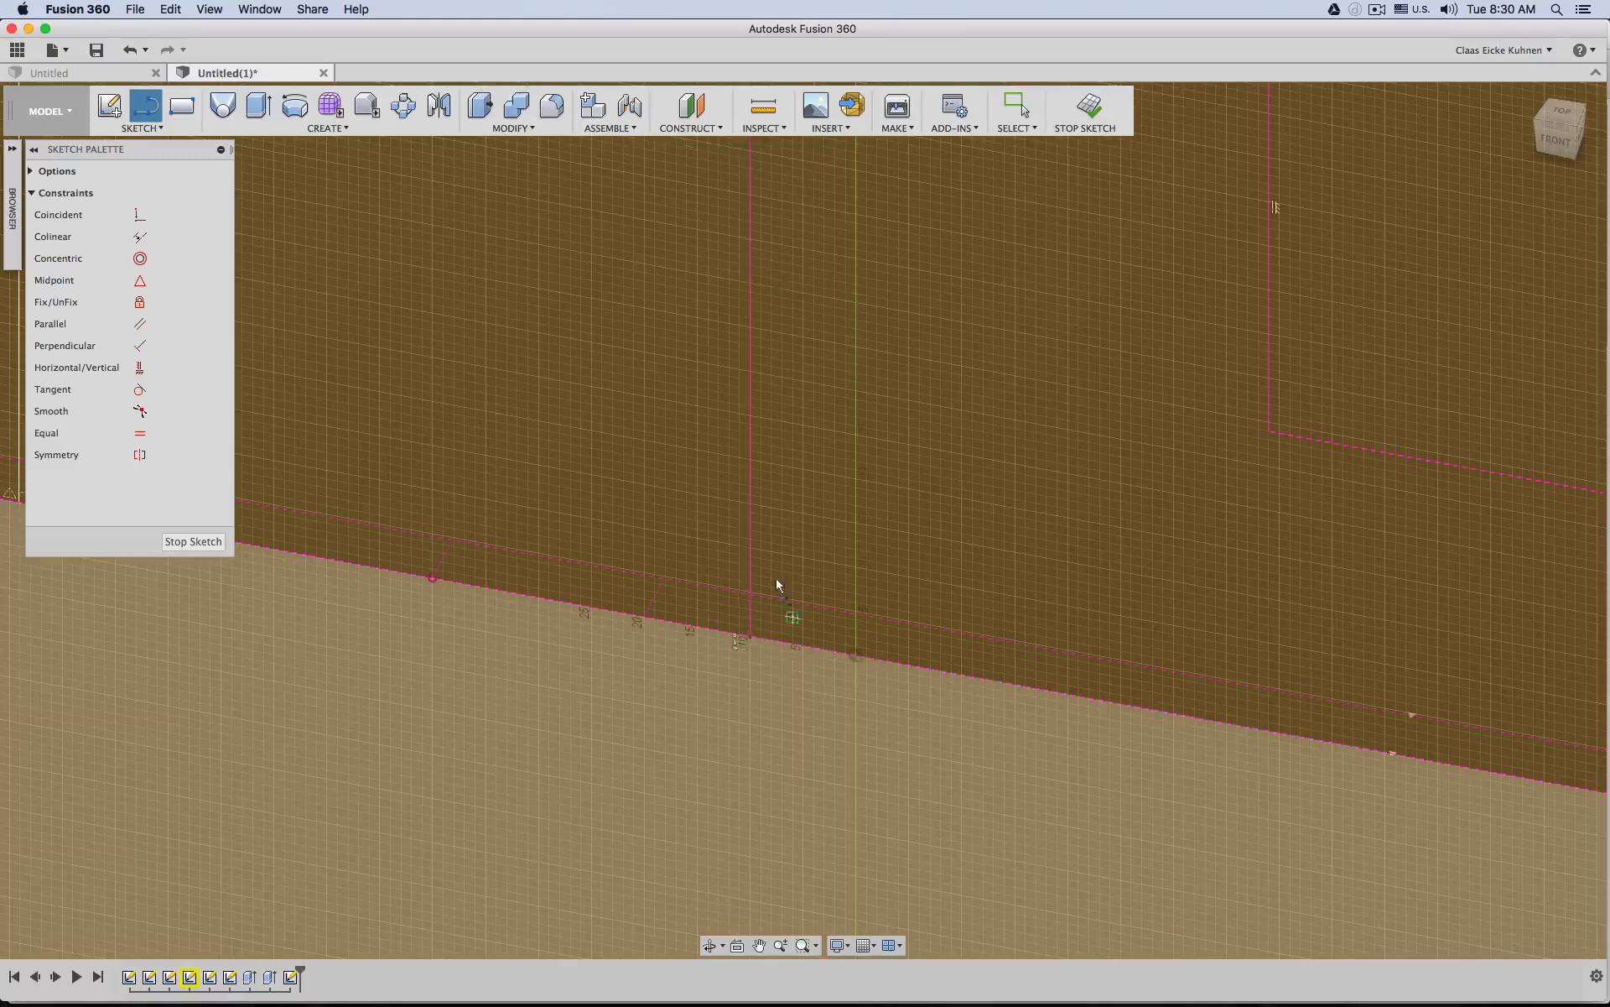
{"action": "scroll", "coordinate": [695, 543], "scroll_direction": "down", "scroll_amount": 4}
{"action": "middle_click_drag", "start_coordinate": [524, 493], "coordinate": [749, 528]}
{"action": "scroll", "coordinate": [738, 537], "scroll_direction": "up", "scroll_amount": 3}
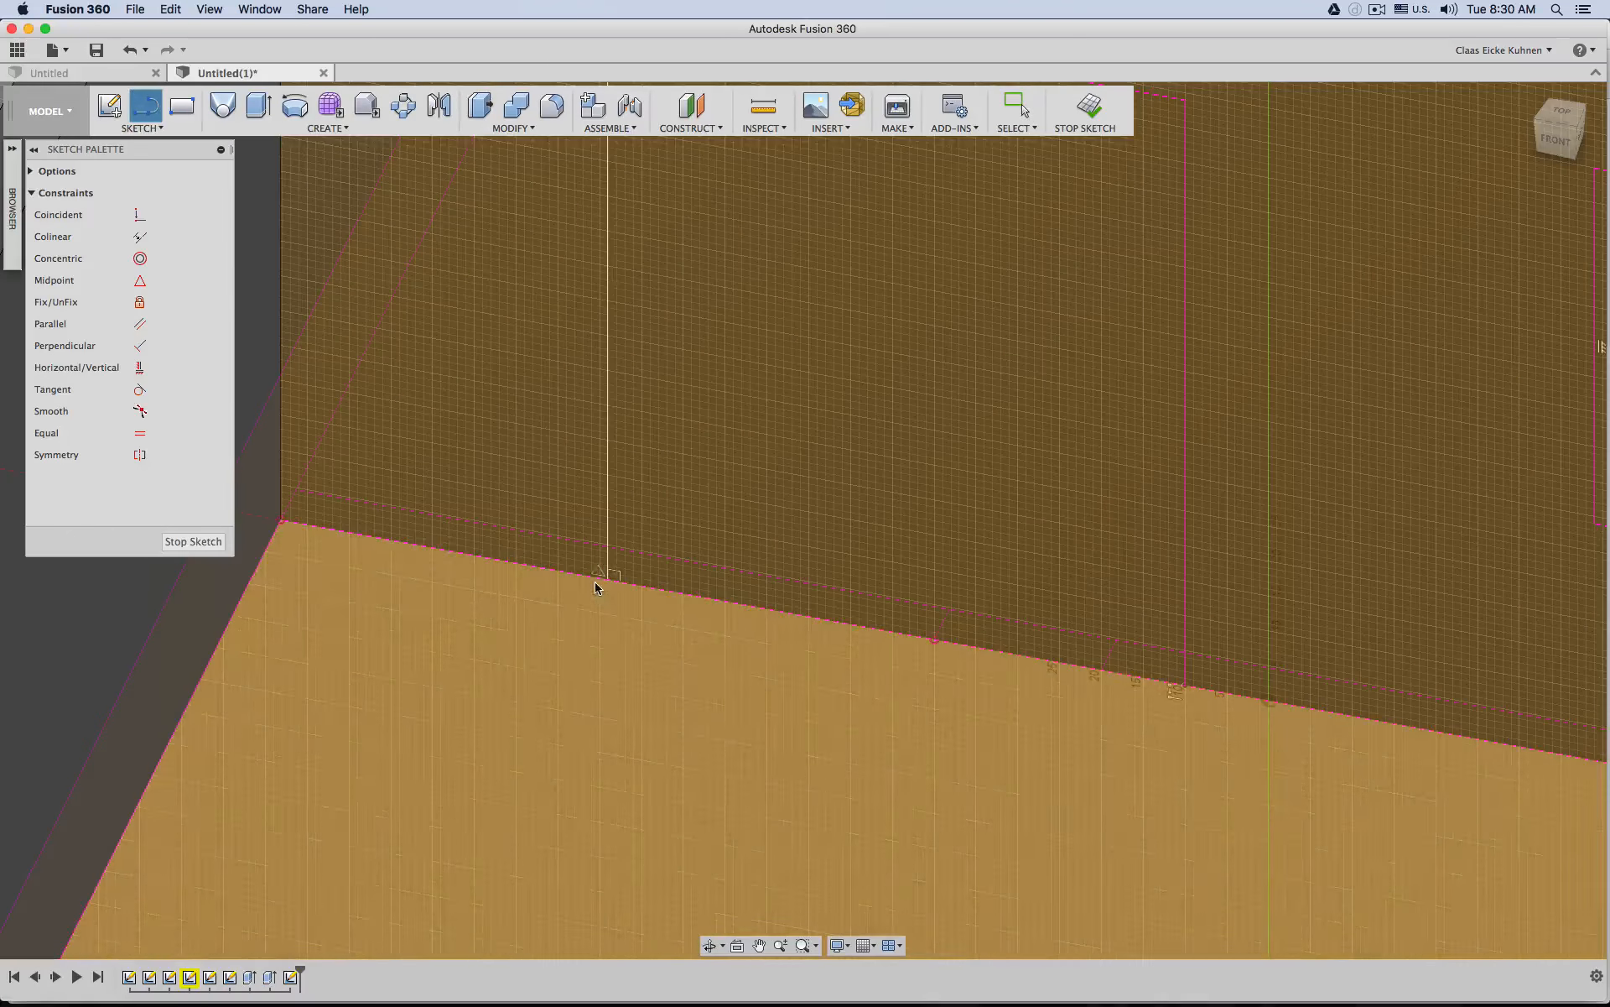
{"action": "key", "text": "Escape"}
{"action": "scroll", "coordinate": [542, 574], "scroll_direction": "down", "scroll_amount": 5}
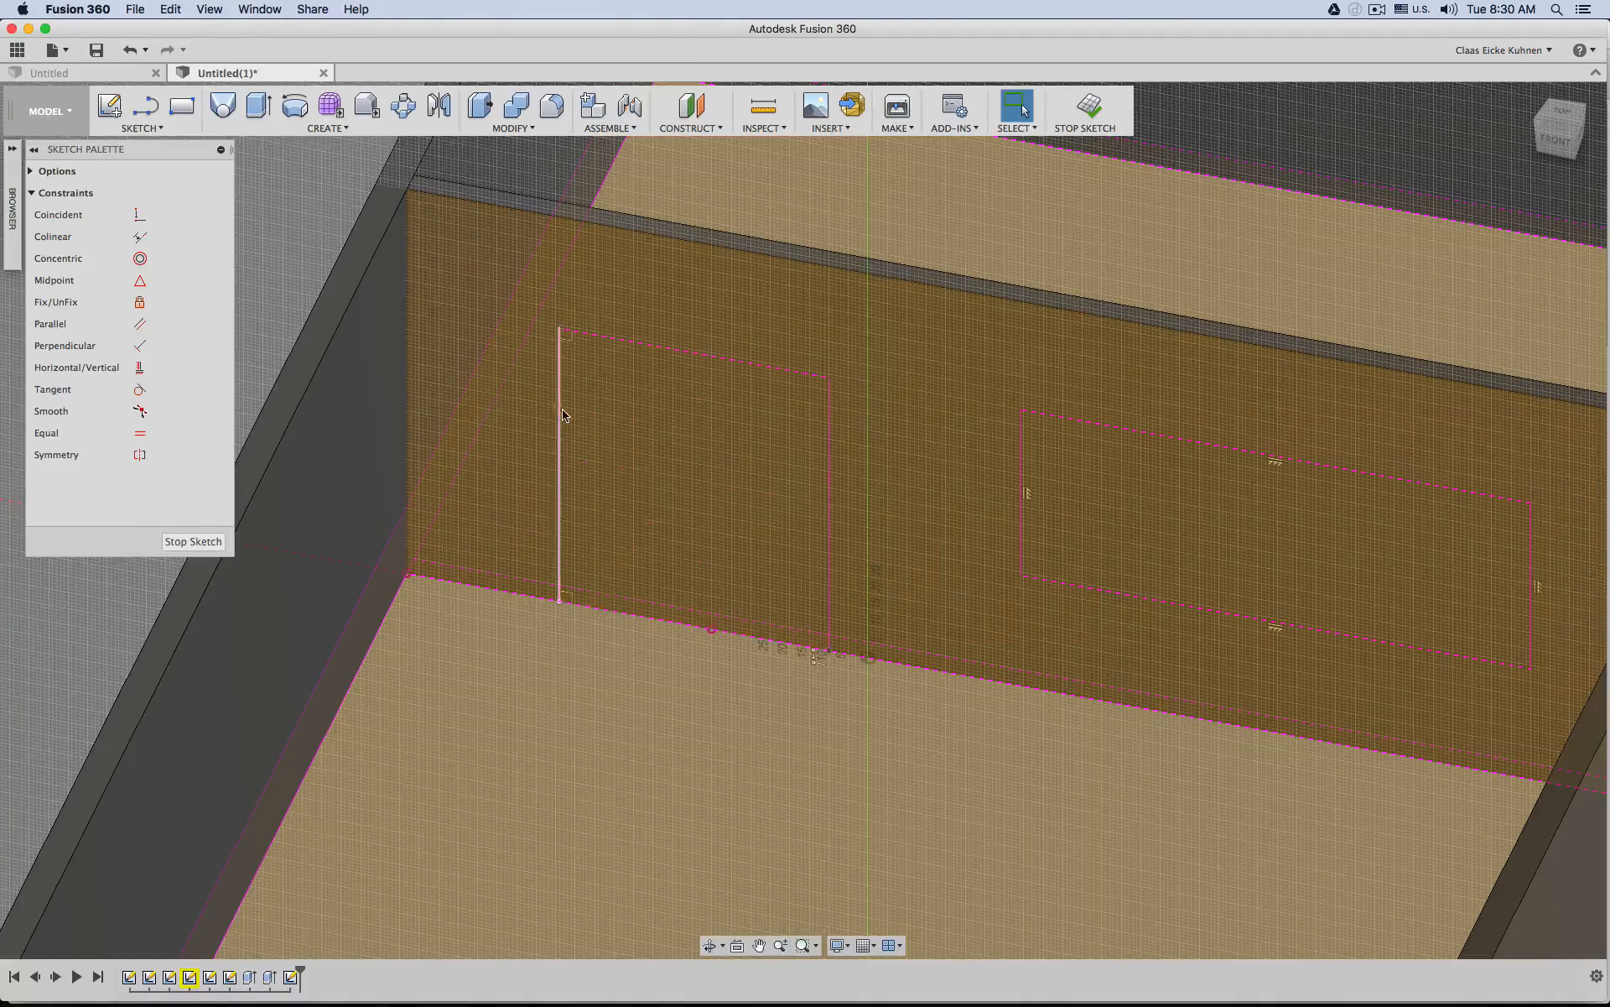
Hide the Katoi Floor Plan sketch and move both vertical door lines inward, narrowing the door outline to about 28 in.
{"action": "mouse_move", "coordinate": [562, 417]}
{"action": "left_mouse_down"}
{"action": "mouse_move", "coordinate": [691, 442]}
{"action": "mouse_move", "coordinate": [672, 442]}
{"action": "left_mouse_up"}
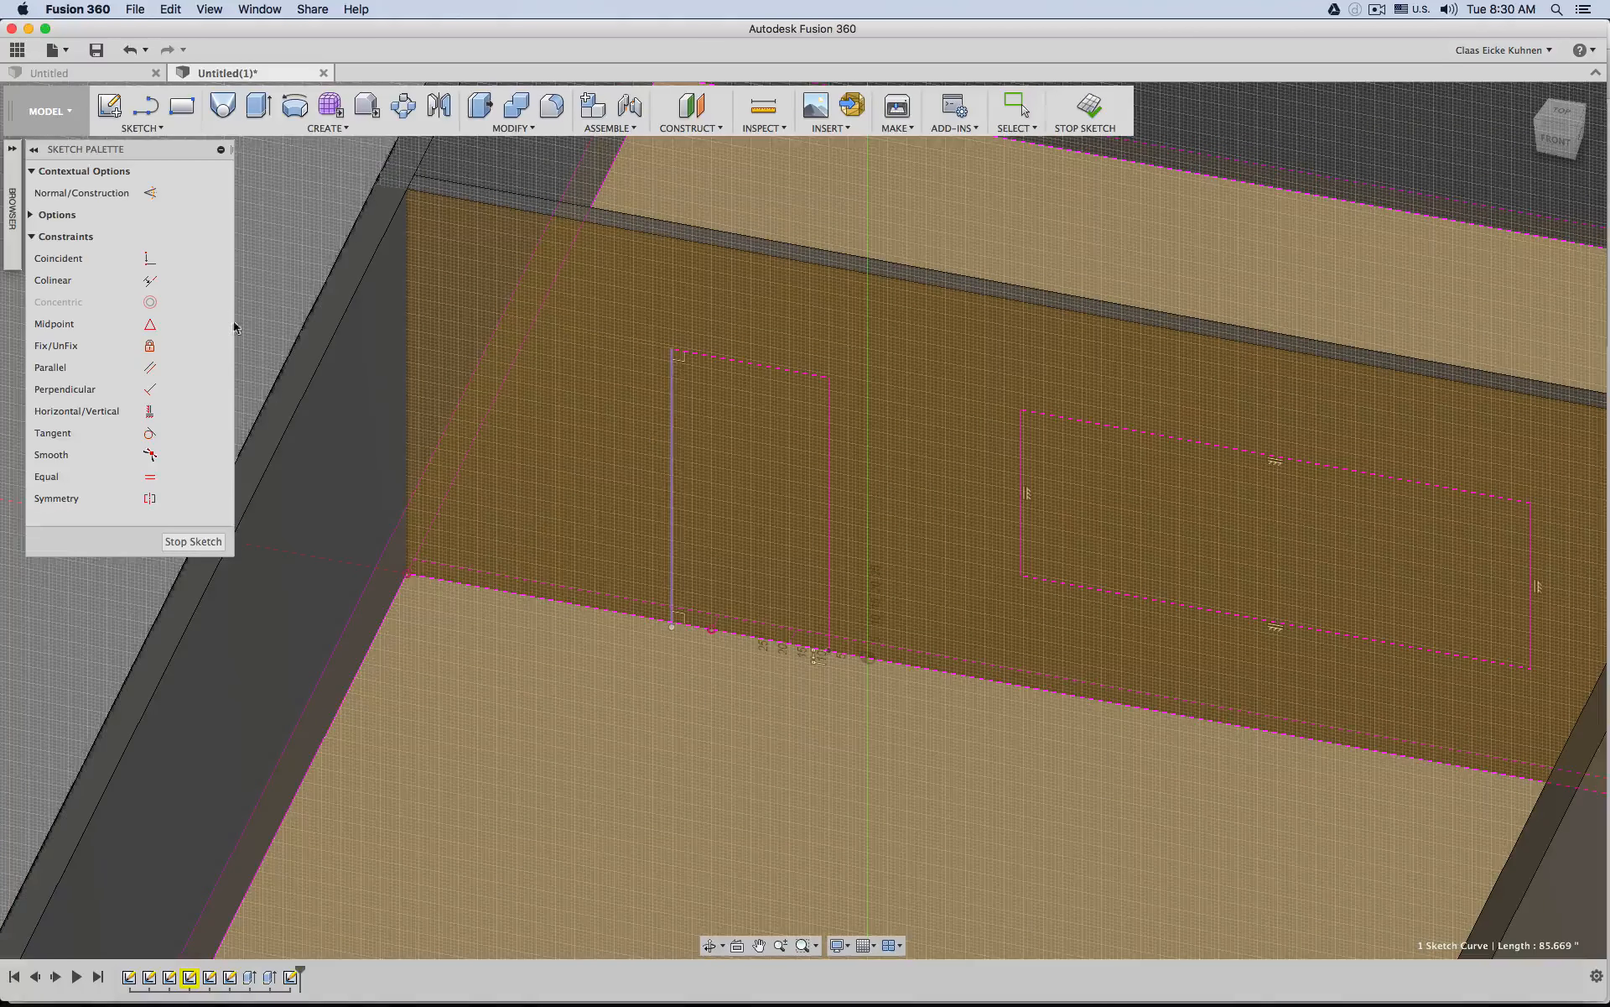
{"action": "left_click", "coordinate": [14, 151]}
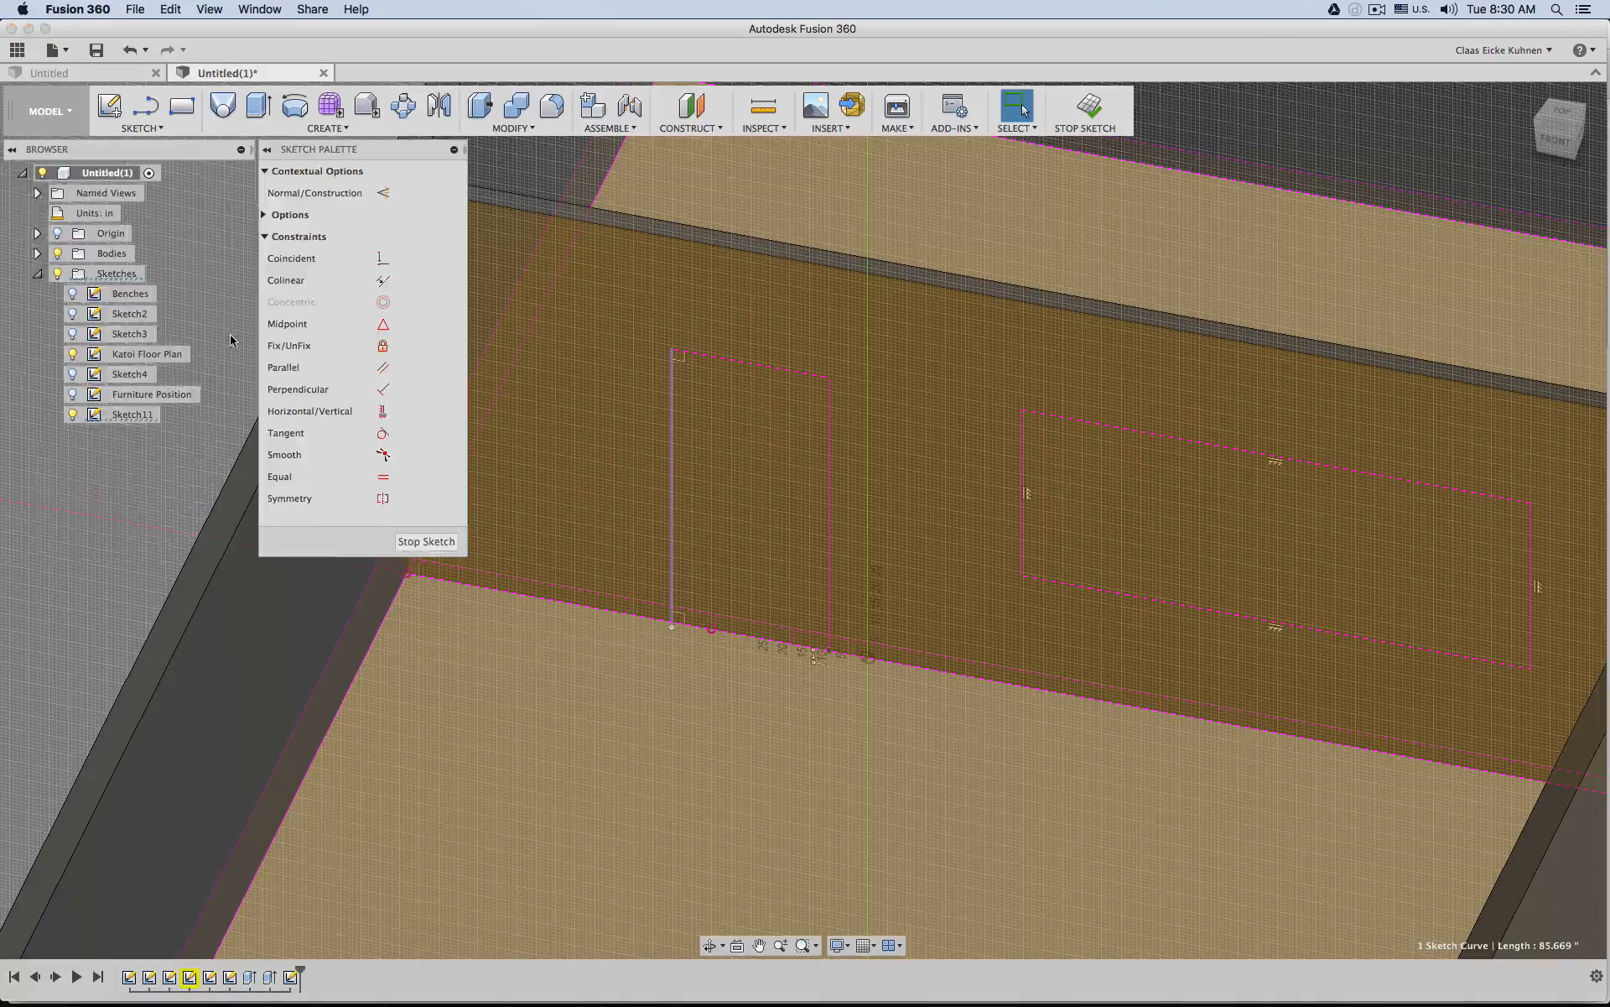
{"action": "left_click", "coordinate": [74, 354]}
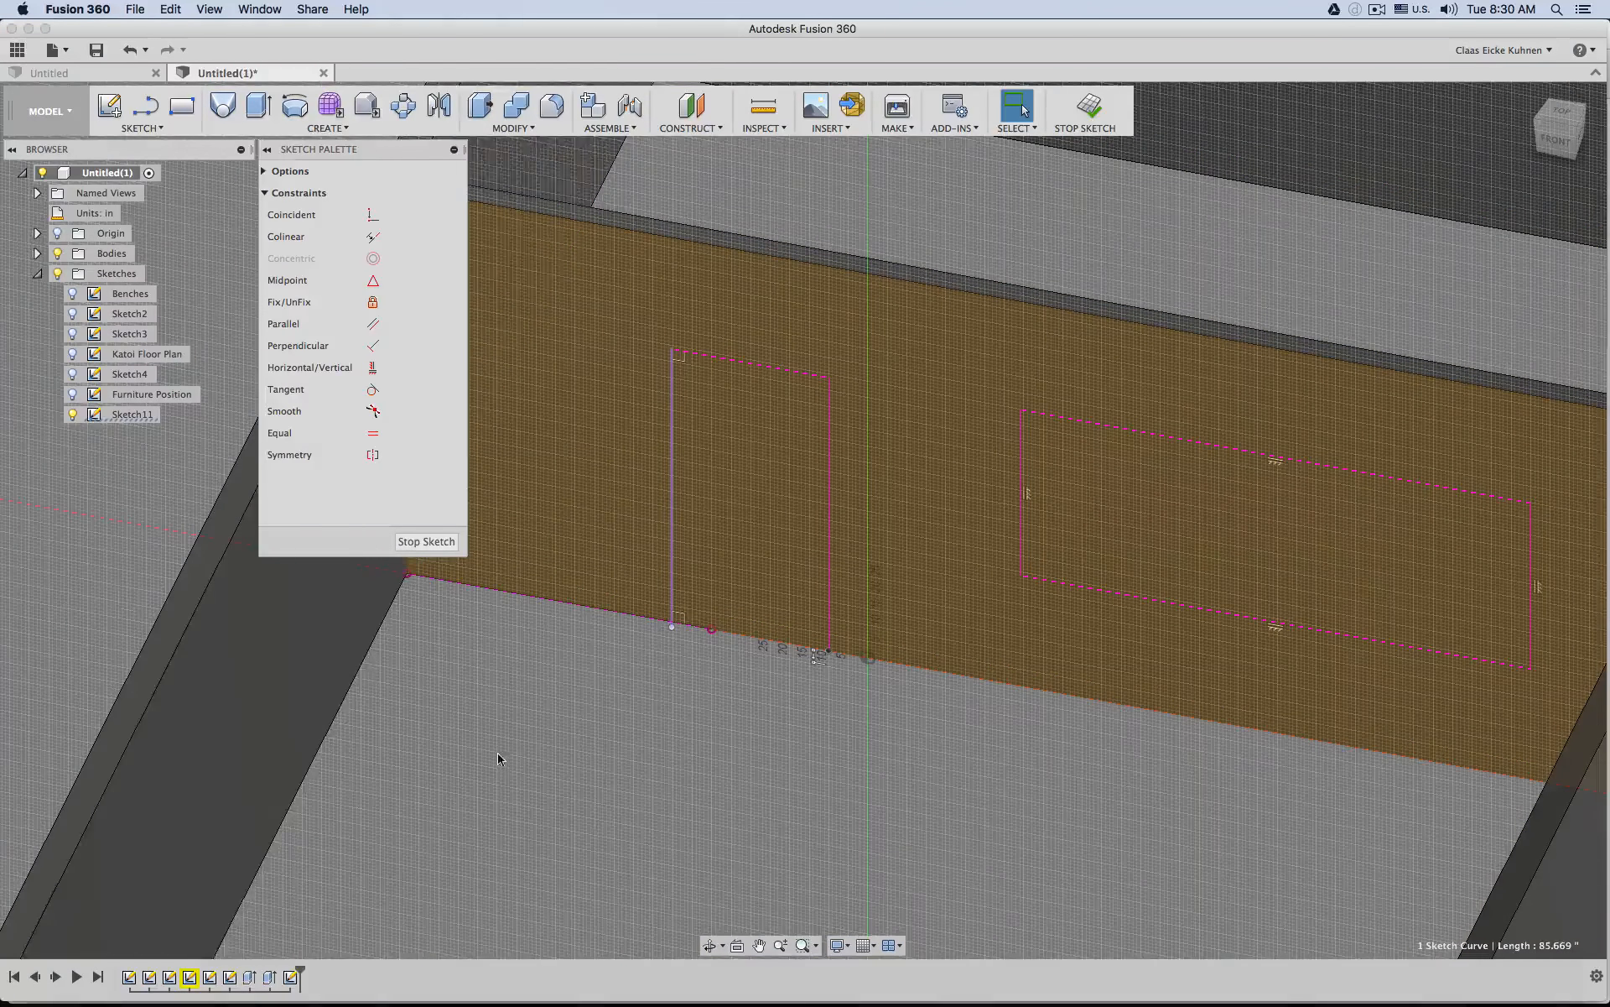
{"action": "mouse_move", "coordinate": [584, 759]}
{"action": "middle_mouse_down"}
{"action": "mouse_move", "coordinate": [687, 775]}
{"action": "mouse_move", "coordinate": [643, 773]}
{"action": "middle_mouse_up"}
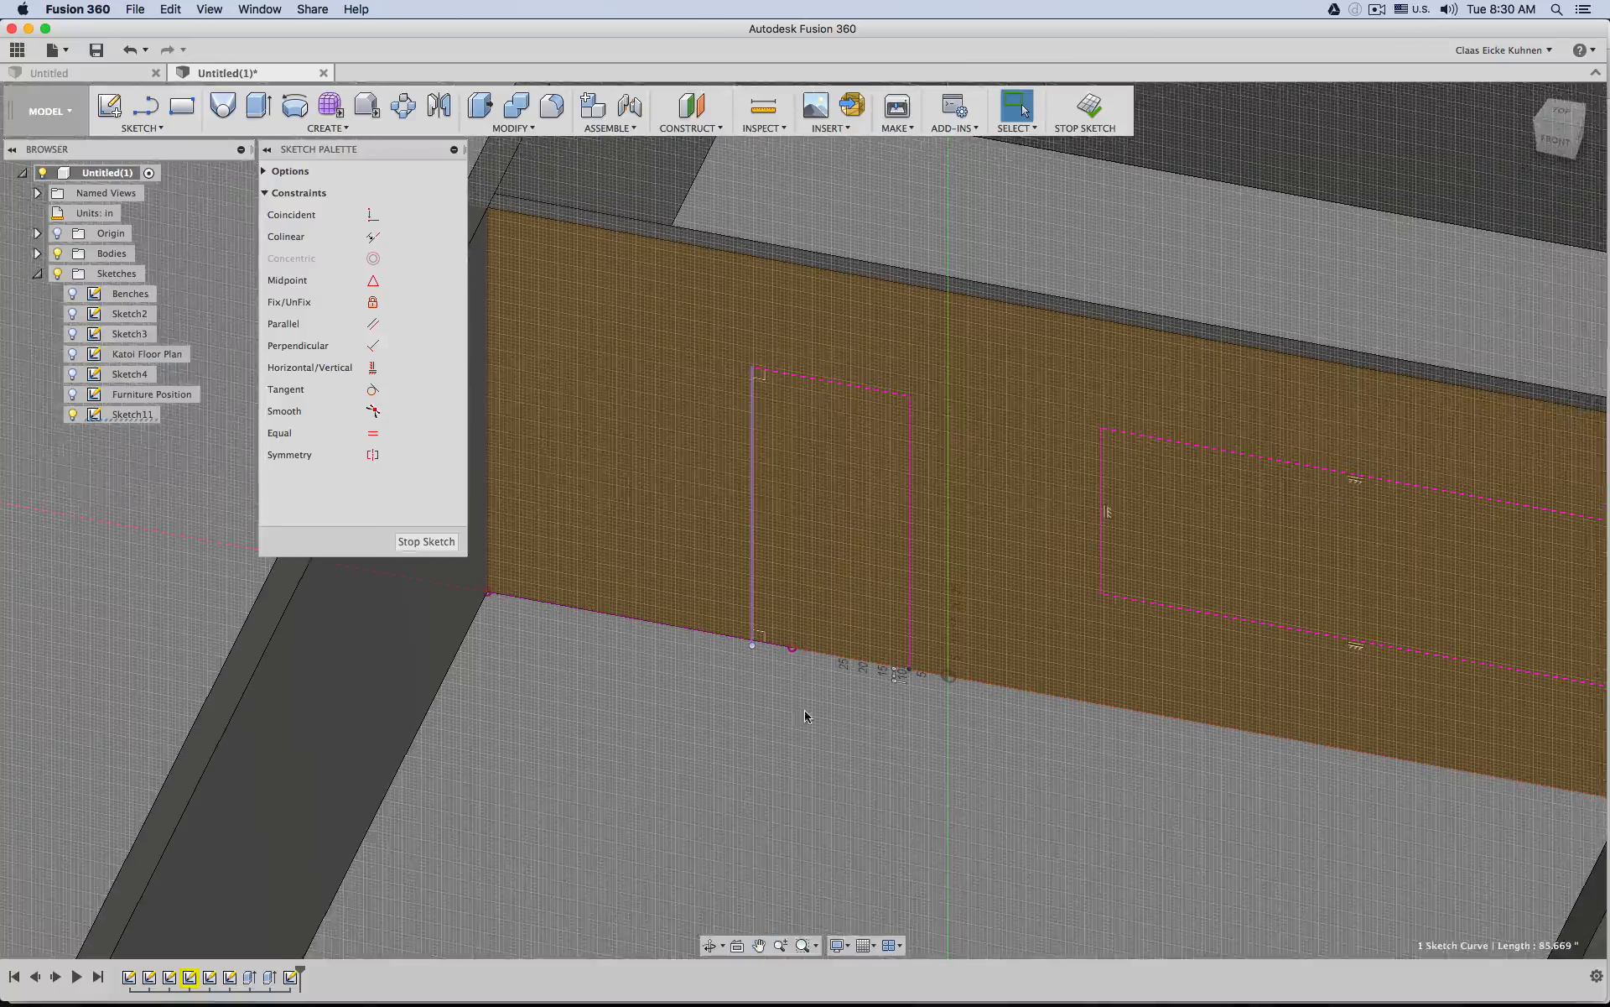
{"action": "left_click_drag", "start_coordinate": [911, 479], "coordinate": [872, 474]}
{"action": "key", "text": "Escape"}
{"action": "scroll", "coordinate": [665, 780], "scroll_direction": "down", "scroll_amount": 3}
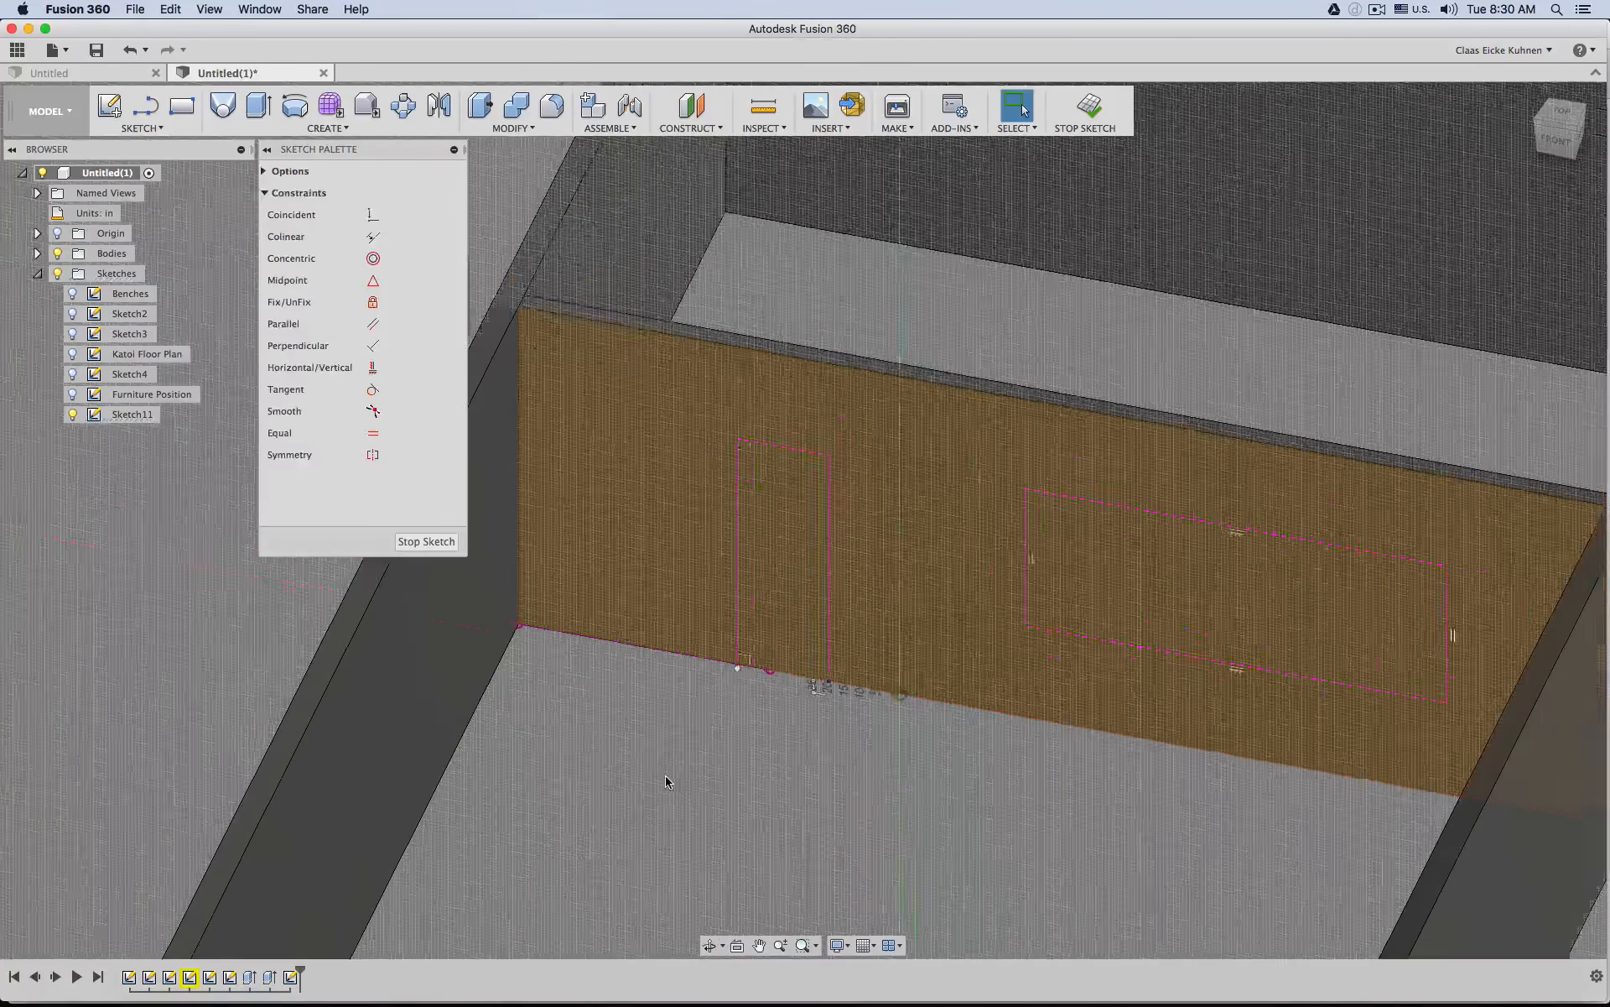
Dimension the height and width of the door outline.
{"action": "middle_click_drag", "start_coordinate": [671, 764], "coordinate": [745, 759], "text": "shift"}
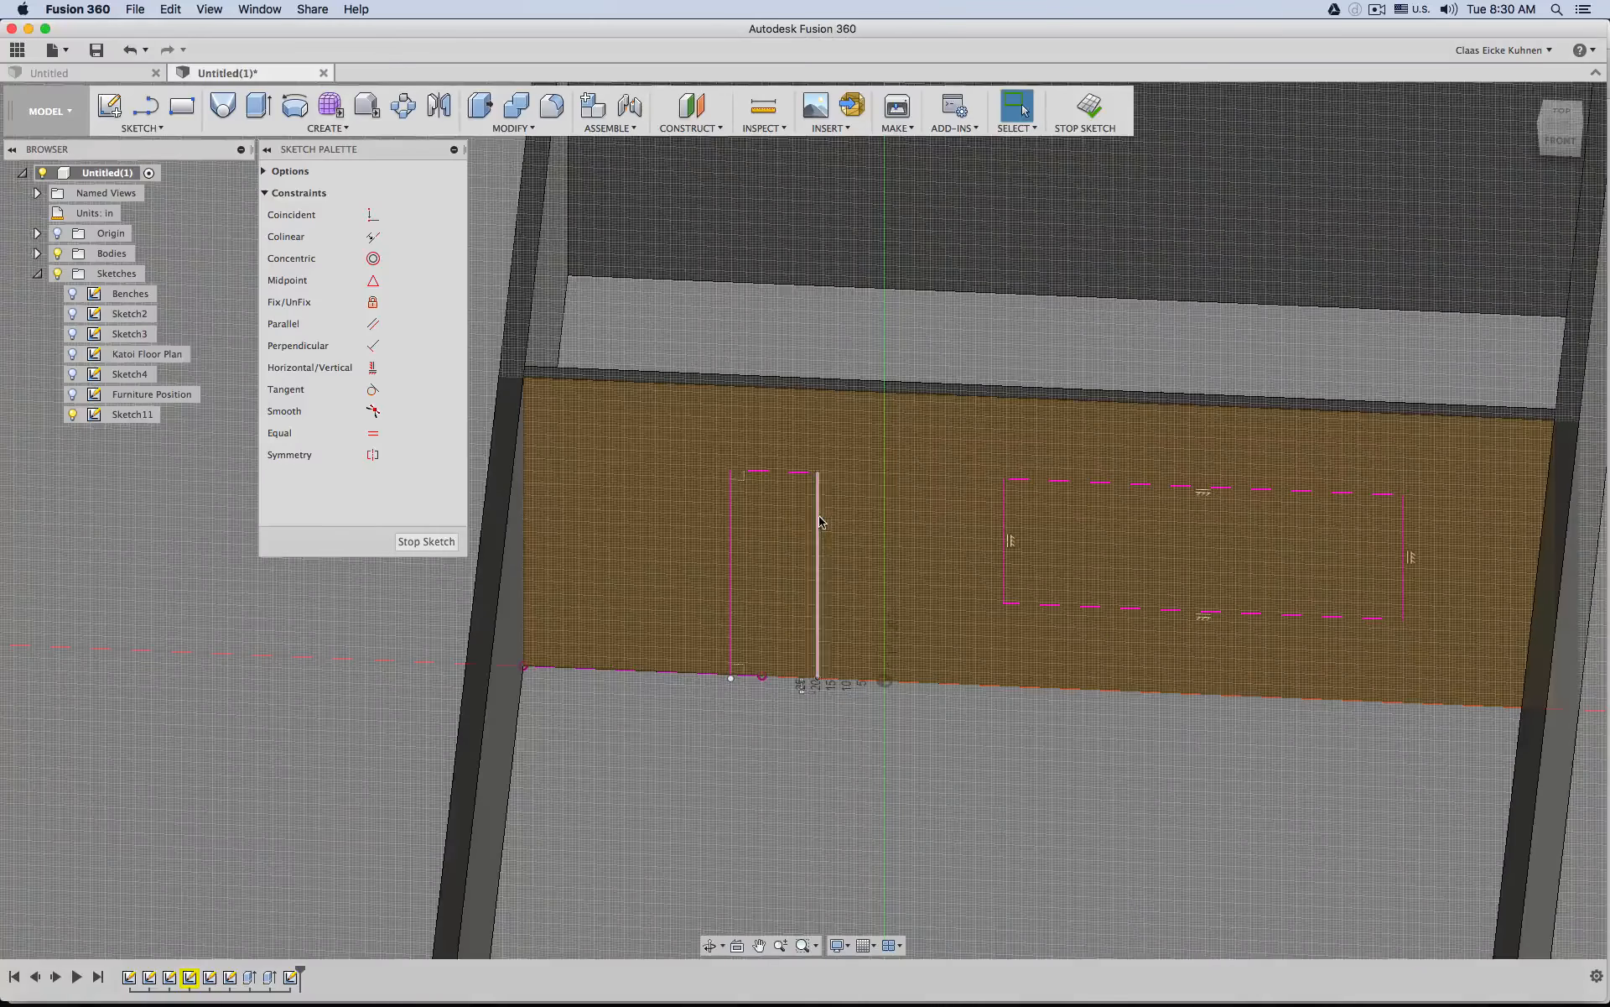
{"action": "left_click_drag", "start_coordinate": [822, 509], "coordinate": [943, 553]}
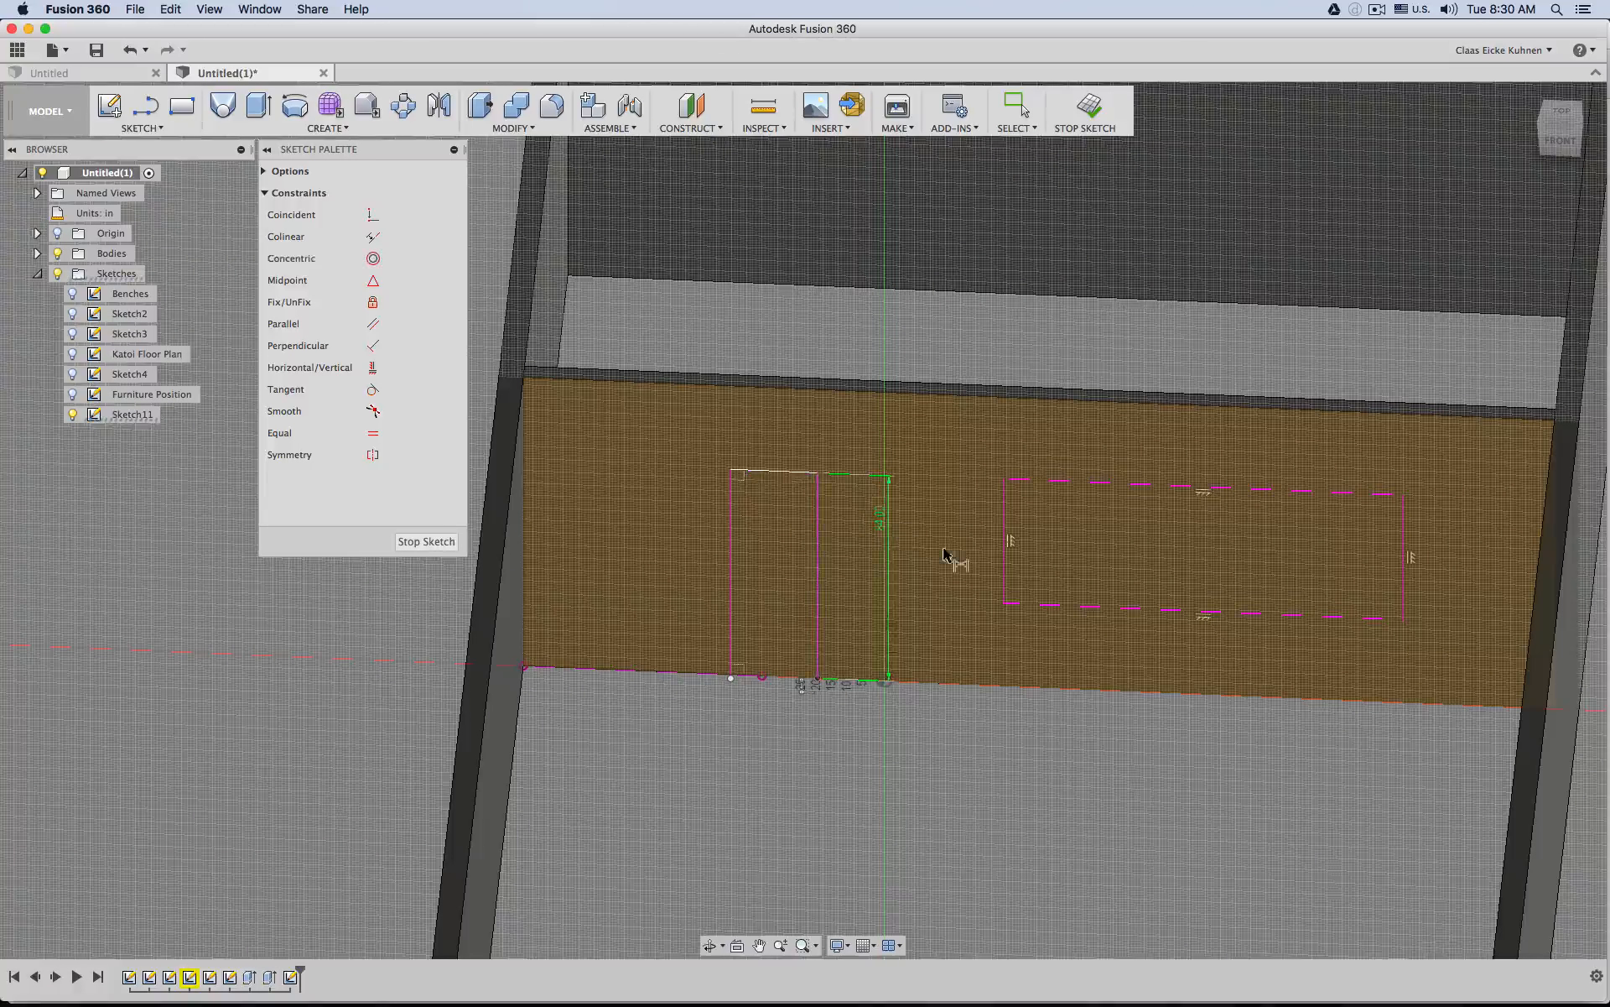
{"action": "left_click", "coordinate": [773, 472]}
{"action": "left_click", "coordinate": [778, 430]}
Dimension the height and width of the window rectangle.
{"action": "left_click", "coordinate": [1006, 514]}
{"action": "left_click", "coordinate": [948, 537]}
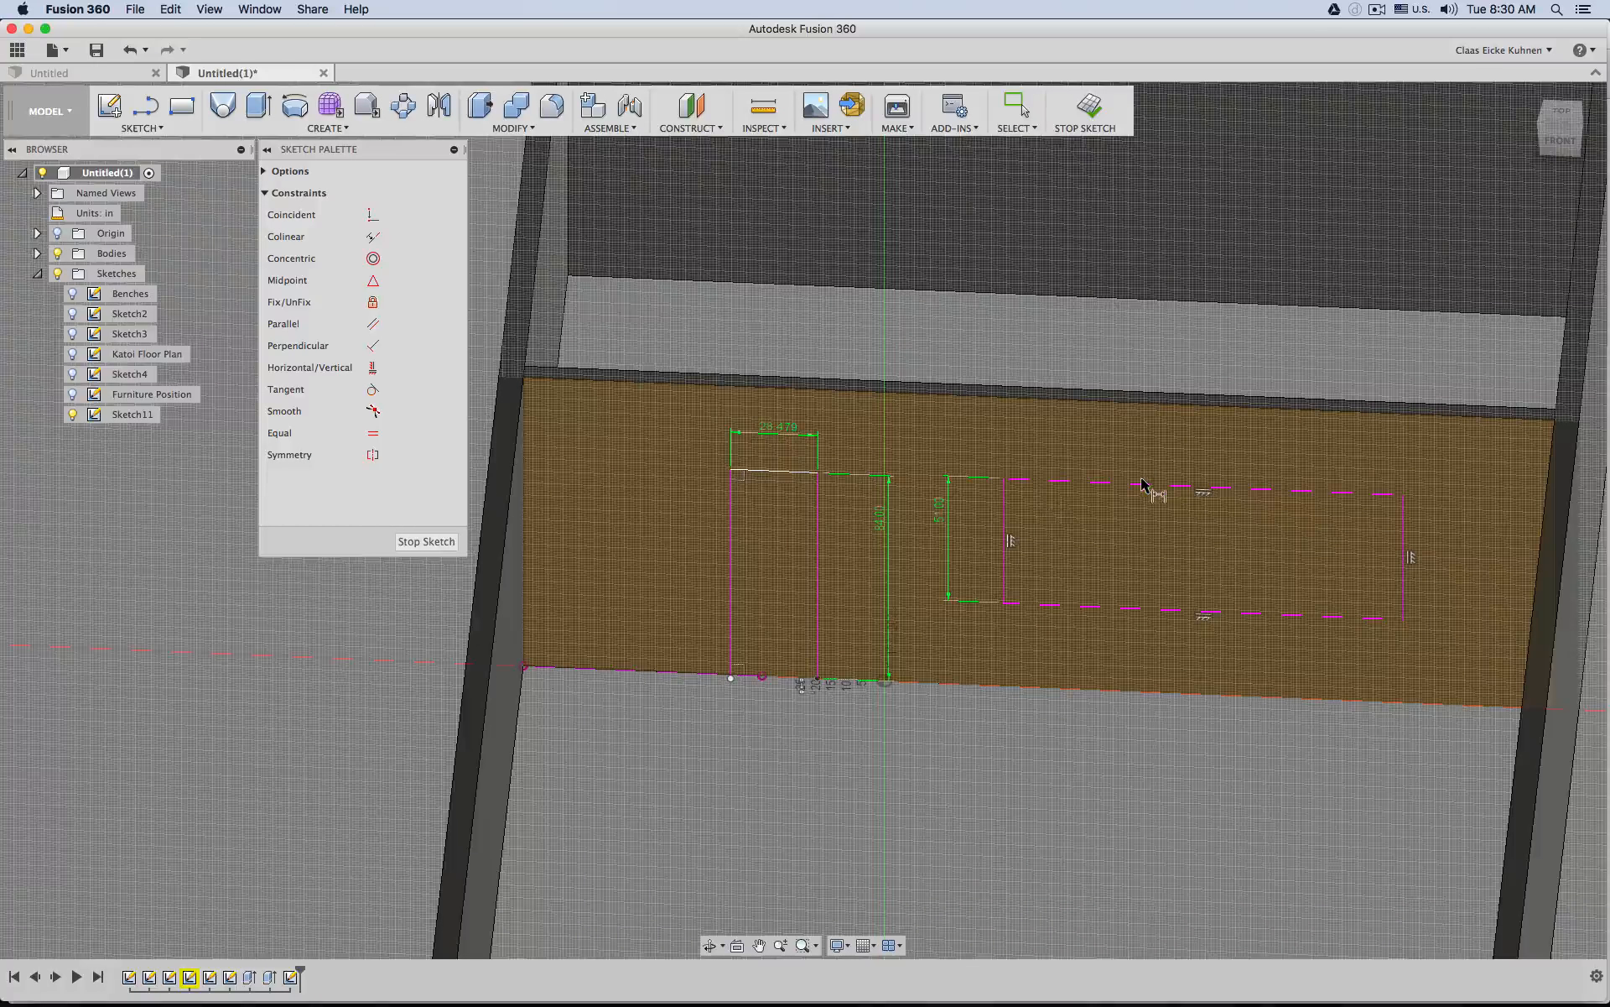
{"action": "left_click", "coordinate": [1142, 484]}
{"action": "left_click", "coordinate": [1141, 428]}
Dimension the angle between the facing door and window sides, and the distance from the door's left side to the wall's left end.
{"action": "left_click", "coordinate": [1004, 516]}
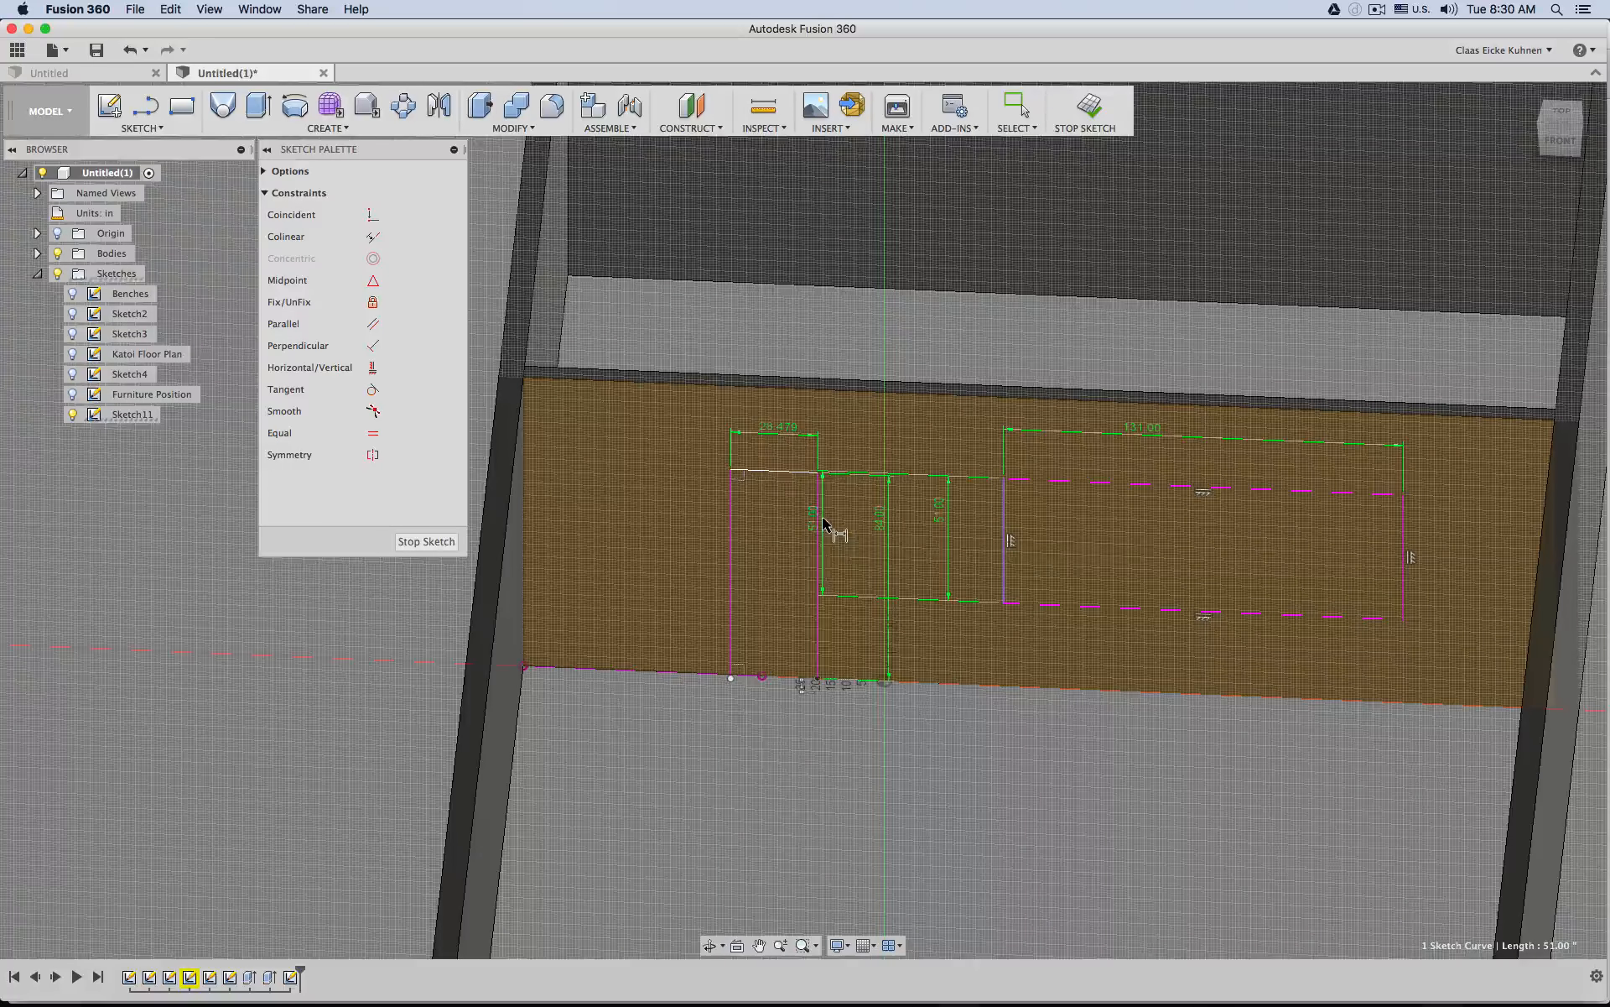
{"action": "left_click", "coordinate": [820, 528]}
{"action": "left_click", "coordinate": [896, 448]}
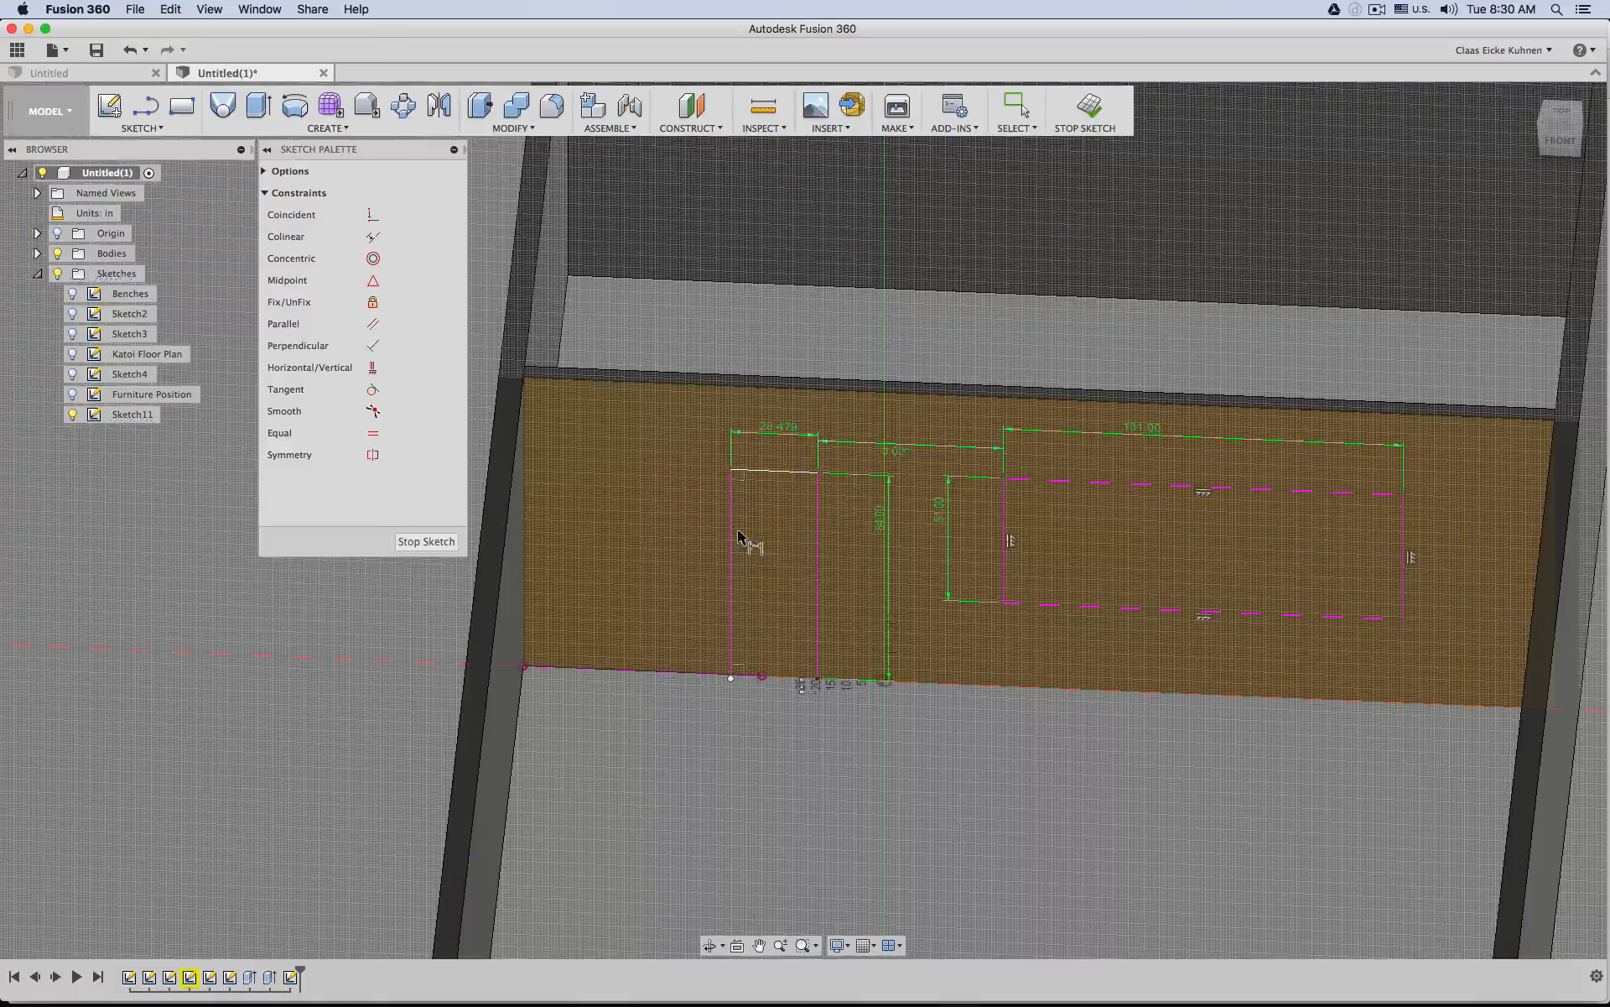
{"action": "left_click", "coordinate": [727, 529]}
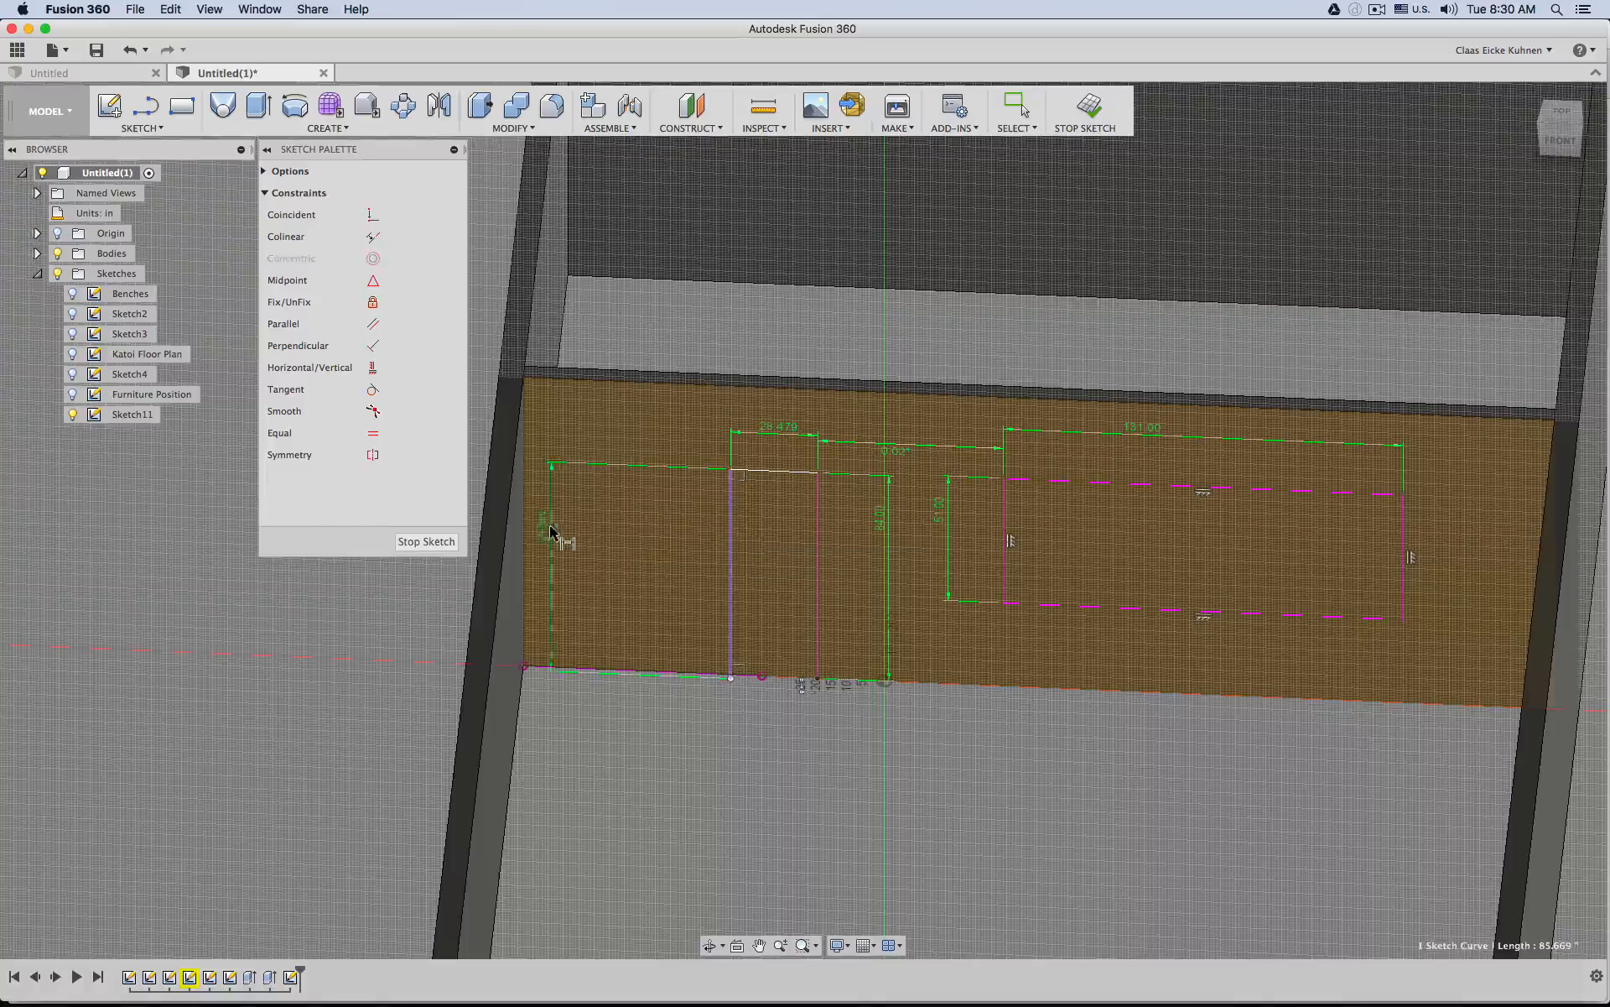
{"action": "left_click", "coordinate": [526, 549]}
{"action": "left_click", "coordinate": [625, 531]}
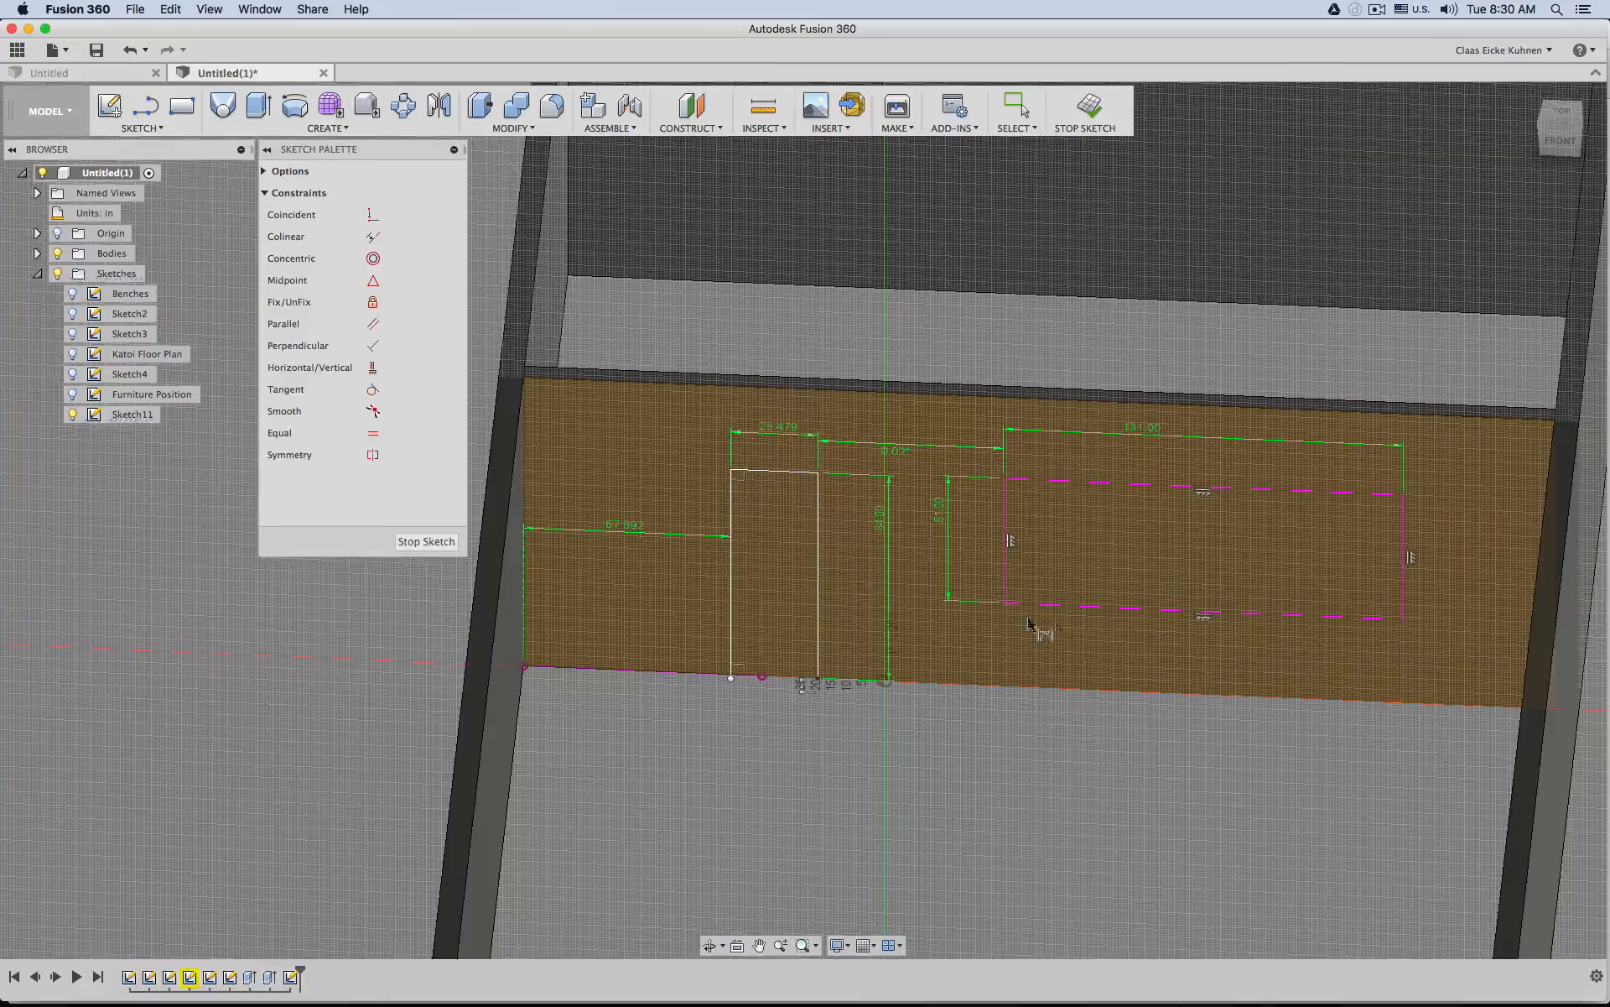
Dimension the window's sill height from the wall base and its distance to the wall's right end, and finish the sketch.
{"action": "middle_click_drag", "start_coordinate": [1121, 637], "coordinate": [936, 623]}
{"action": "left_click", "coordinate": [937, 593]}
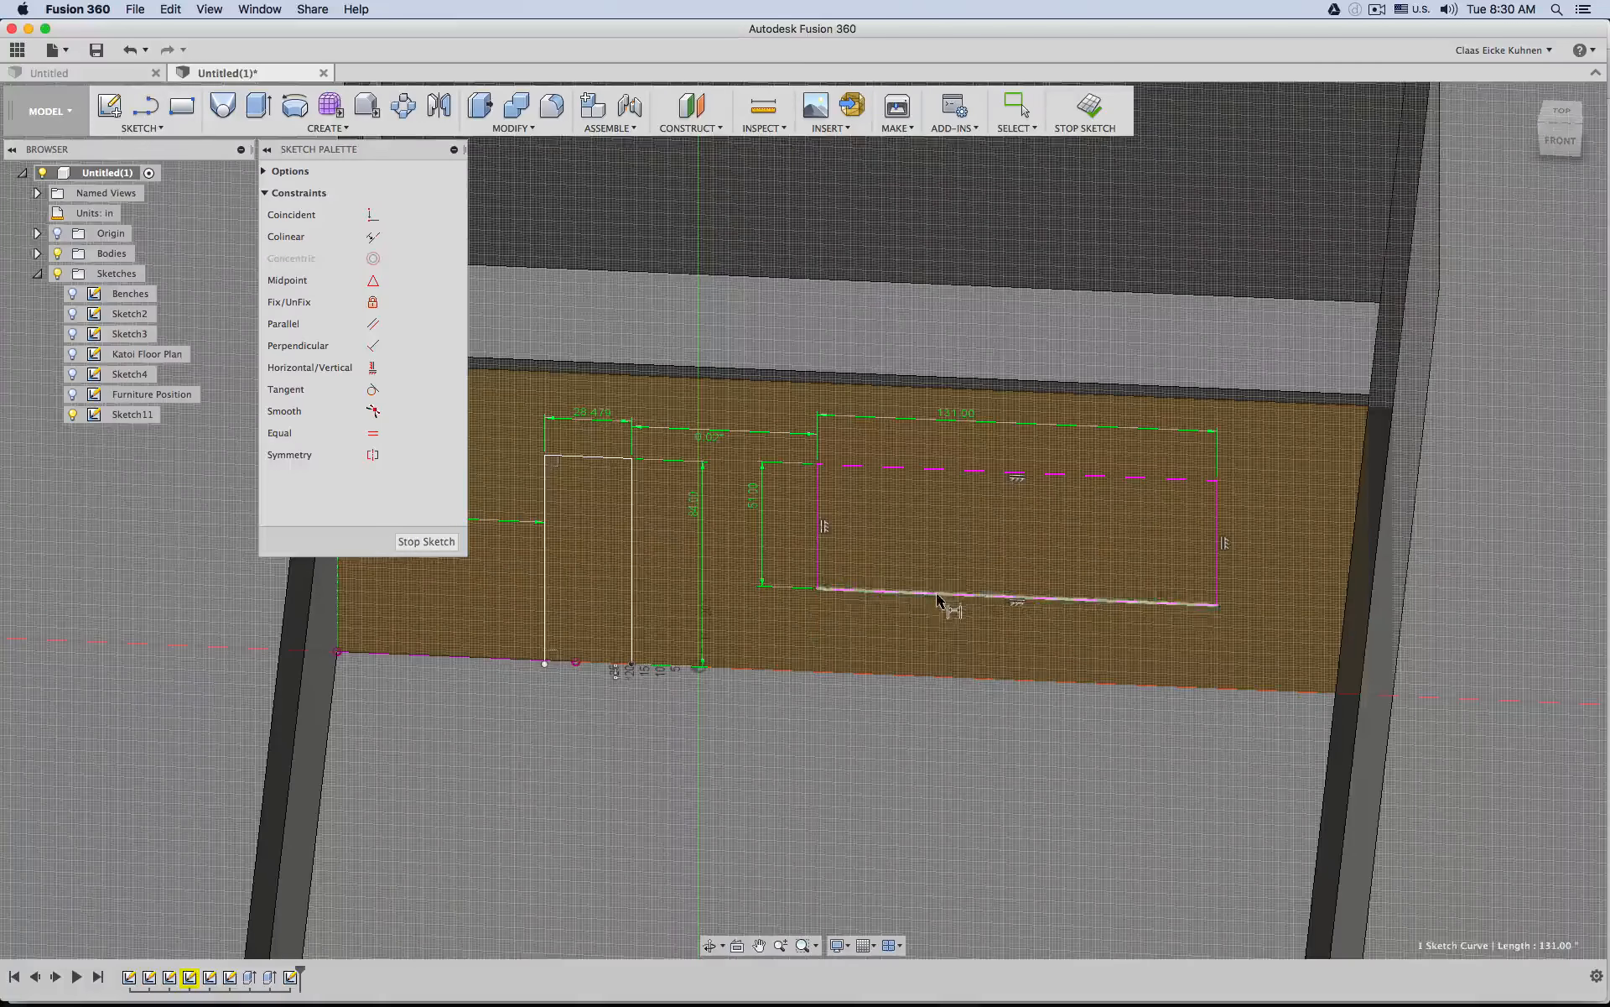
{"action": "left_click", "coordinate": [934, 676]}
{"action": "left_click", "coordinate": [932, 637]}
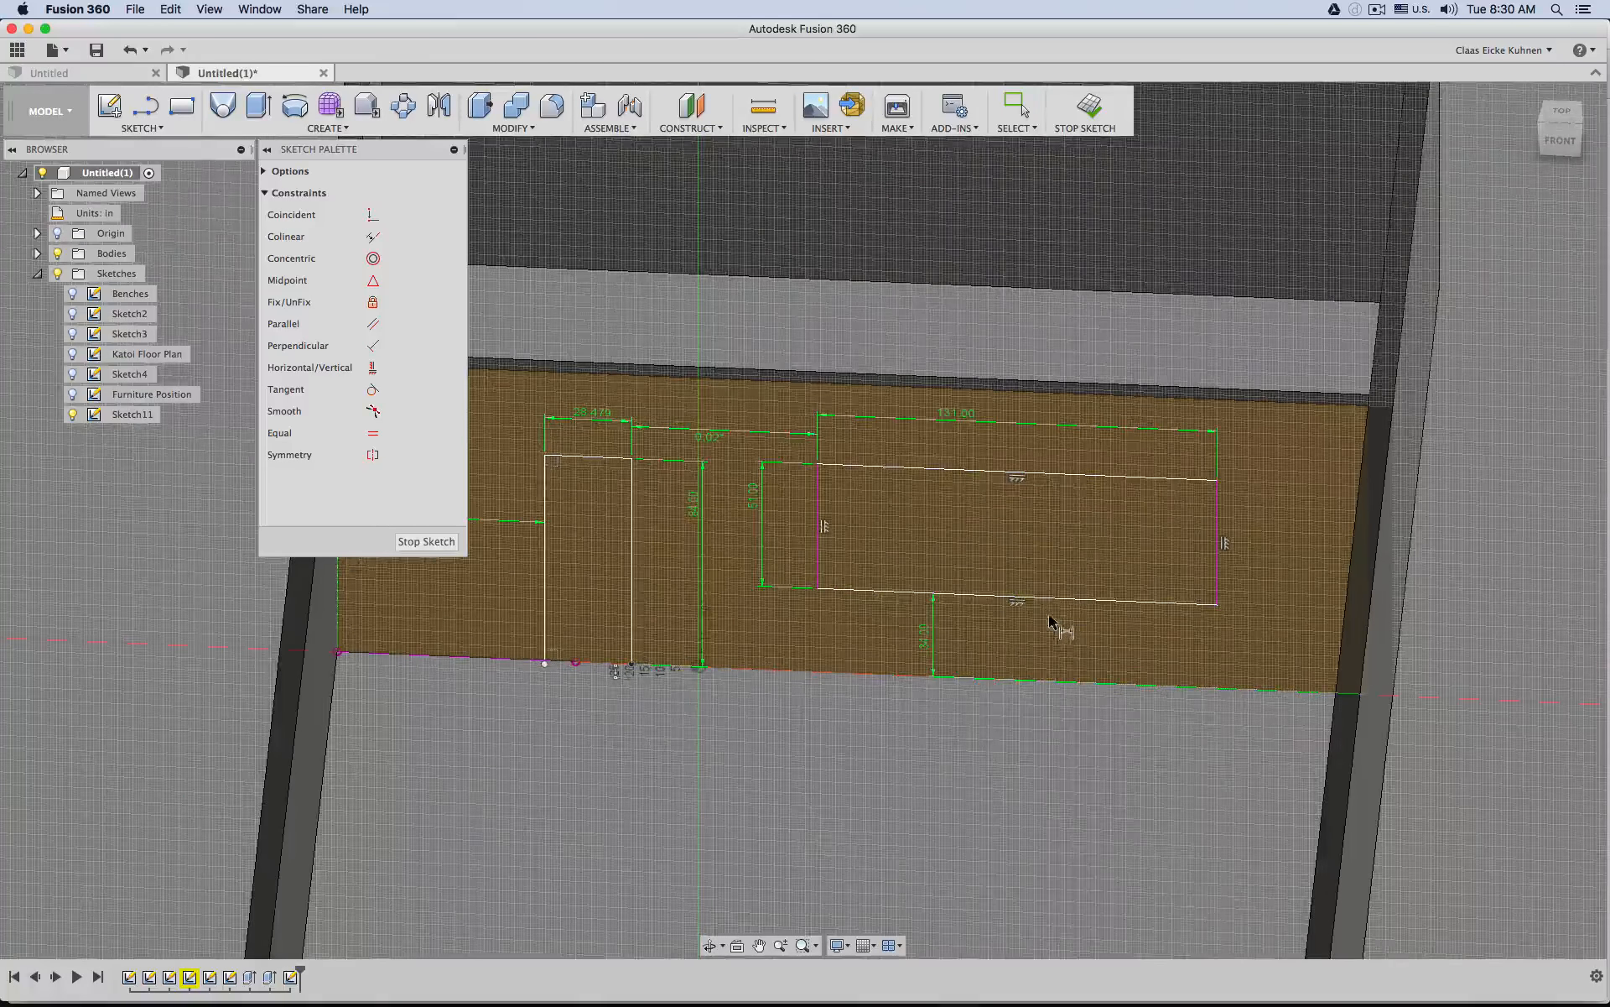
{"action": "middle_click_drag", "start_coordinate": [1053, 621], "coordinate": [1208, 555], "text": "shift"}
{"action": "left_click", "coordinate": [1217, 555]}
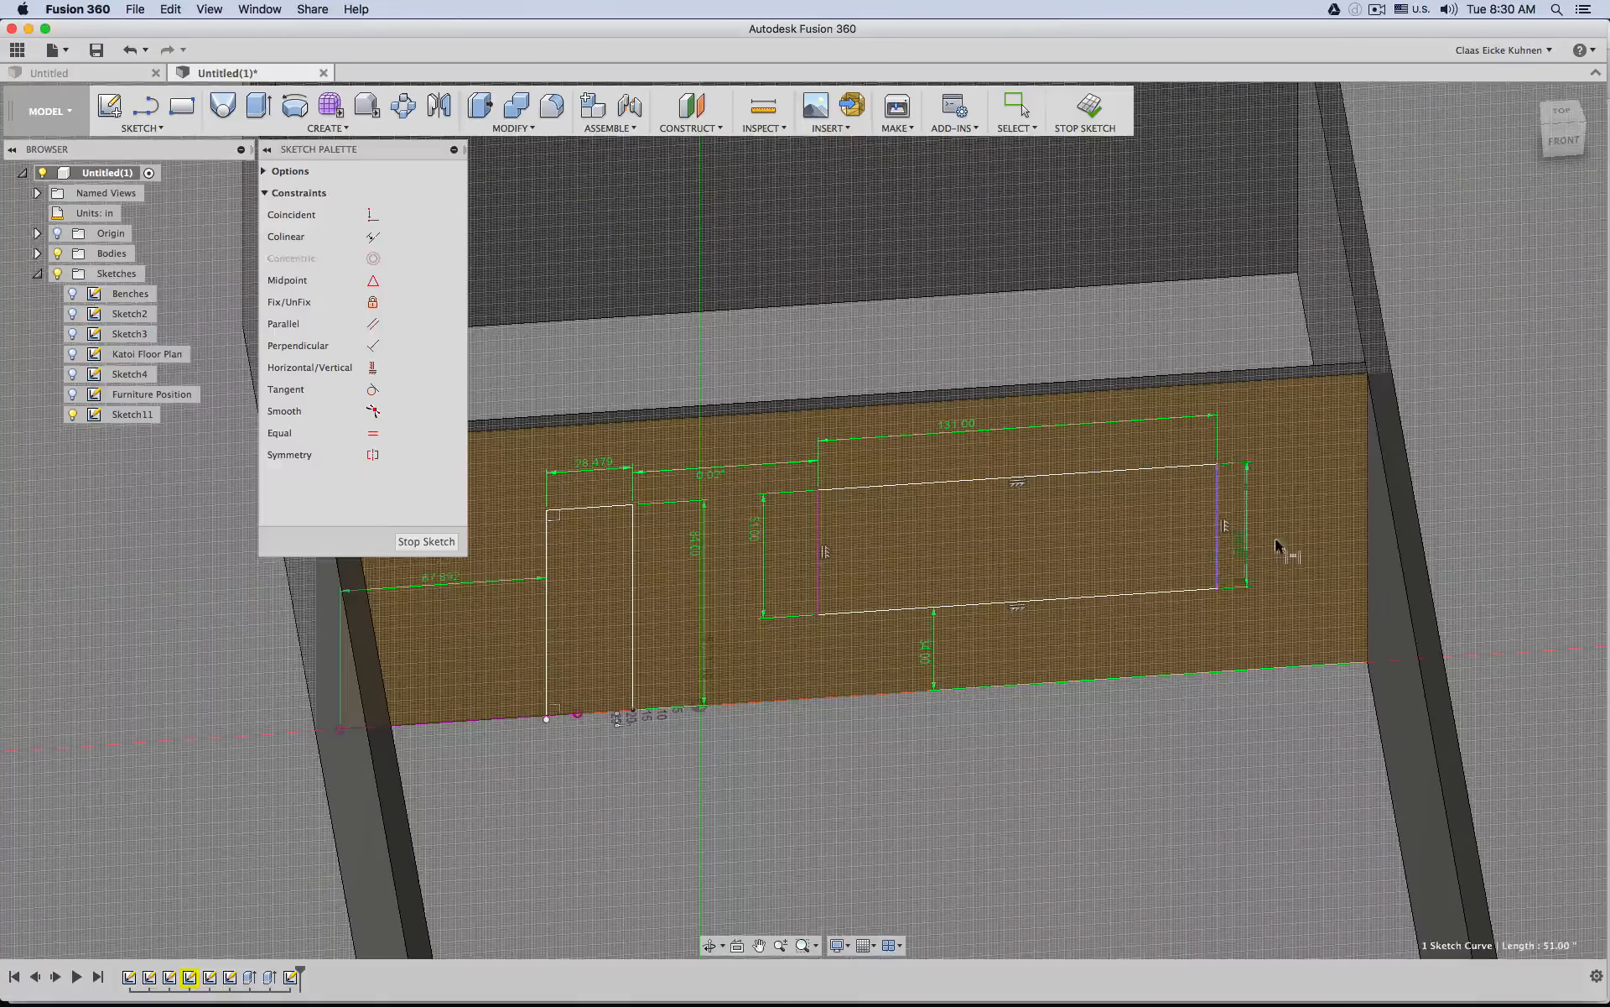
{"action": "left_click", "coordinate": [1366, 522]}
{"action": "left_click", "coordinate": [1302, 522]}
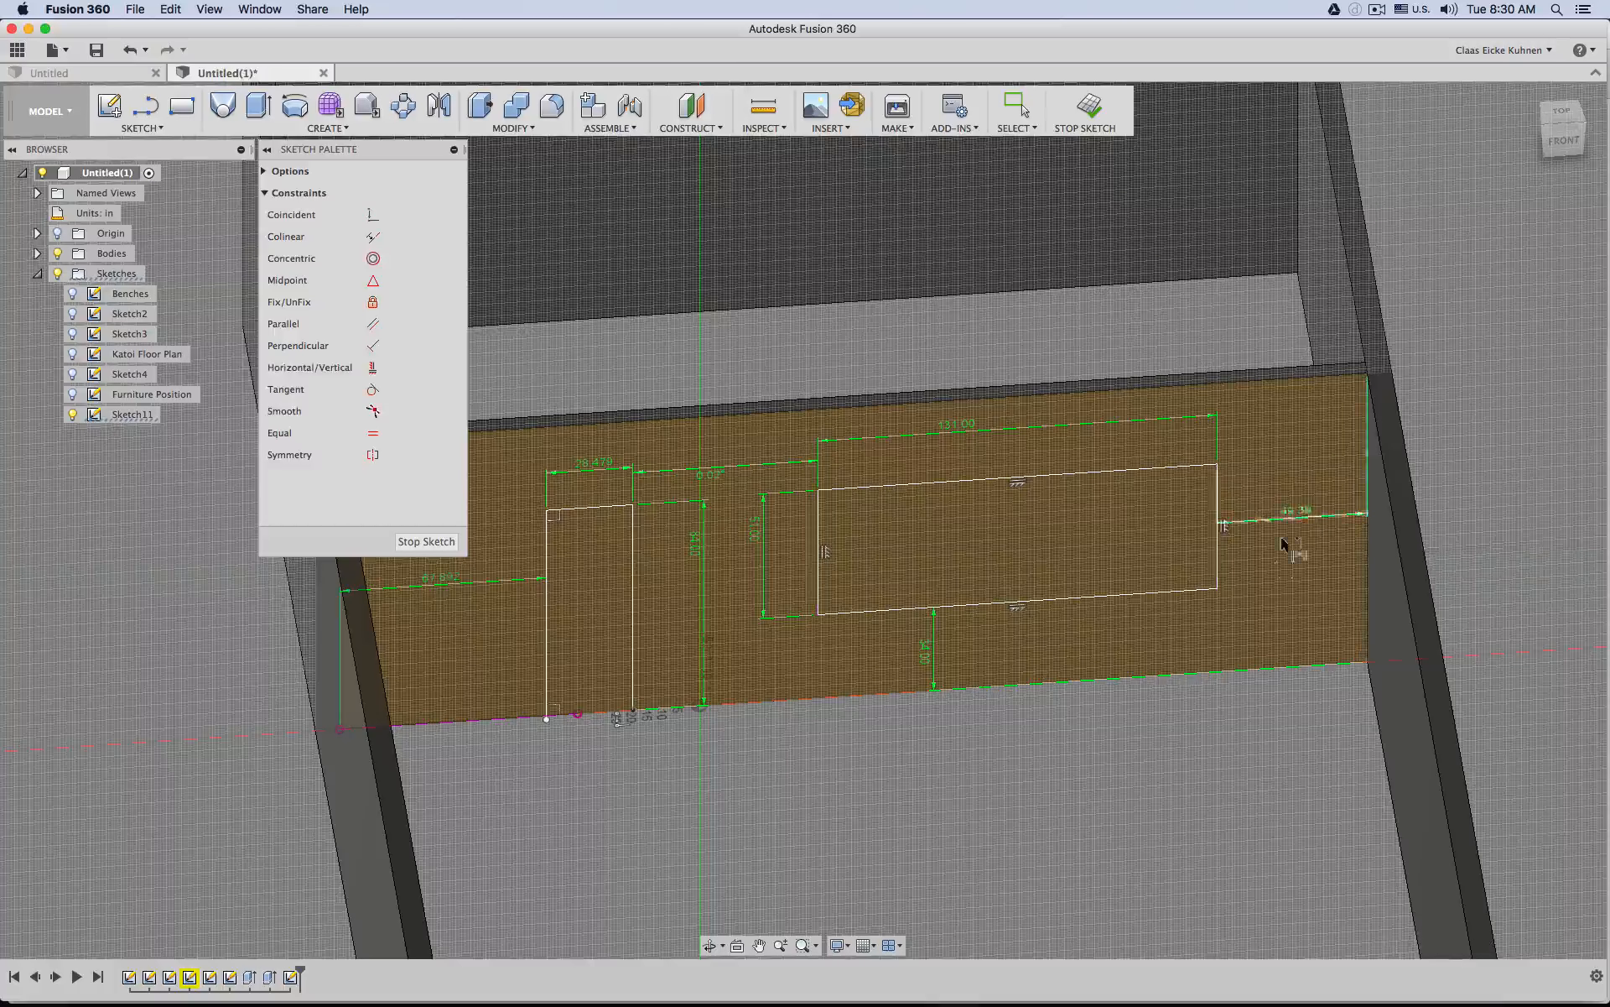
{"action": "middle_click_drag", "start_coordinate": [1191, 646], "coordinate": [1146, 627], "text": "shift"}
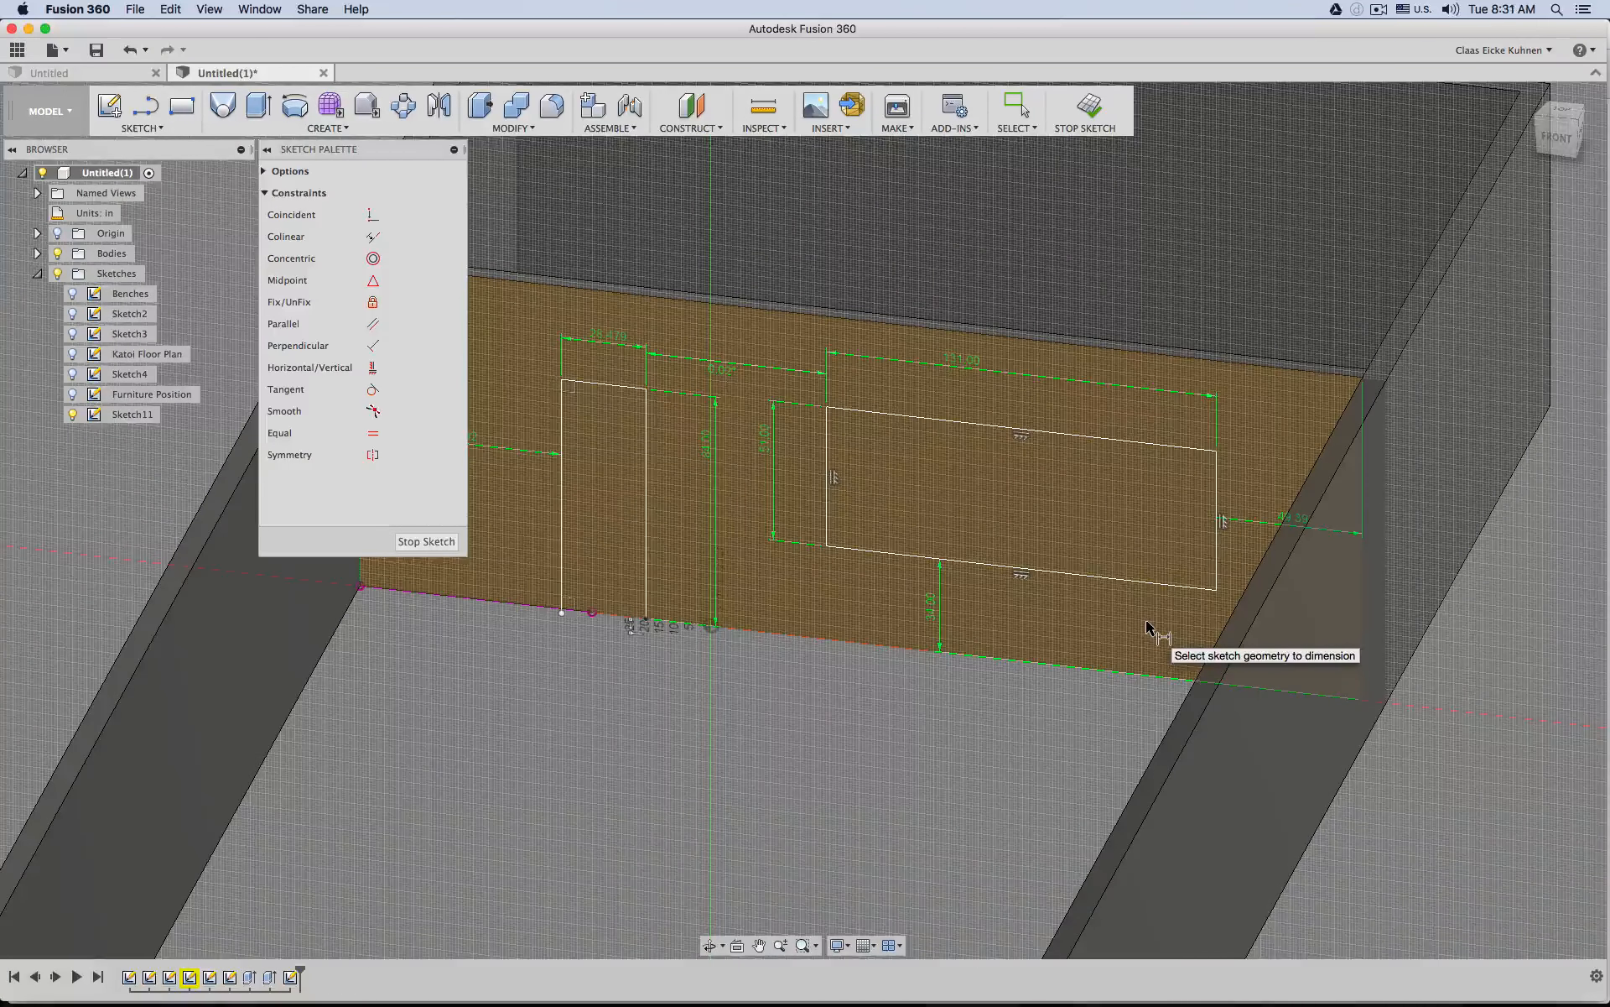
{"action": "left_click", "coordinate": [1086, 113]}
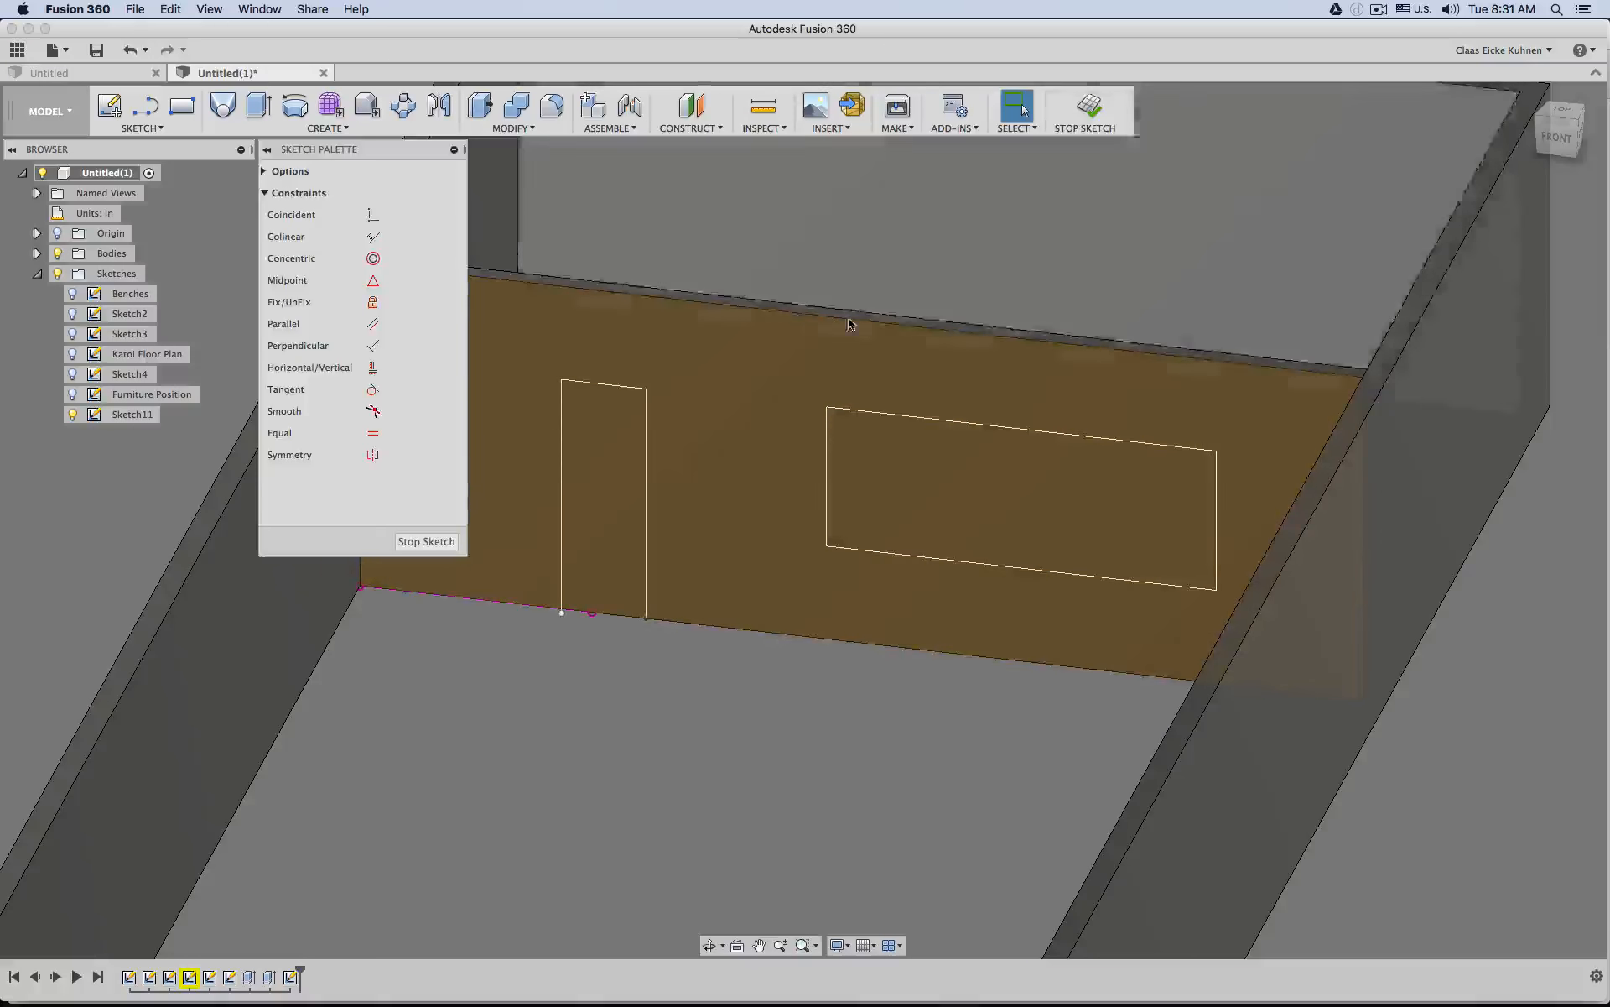
Cut the door and window profiles through the partition wall with an extrusion distance of -9.105 in.
{"action": "left_click", "coordinate": [261, 106]}
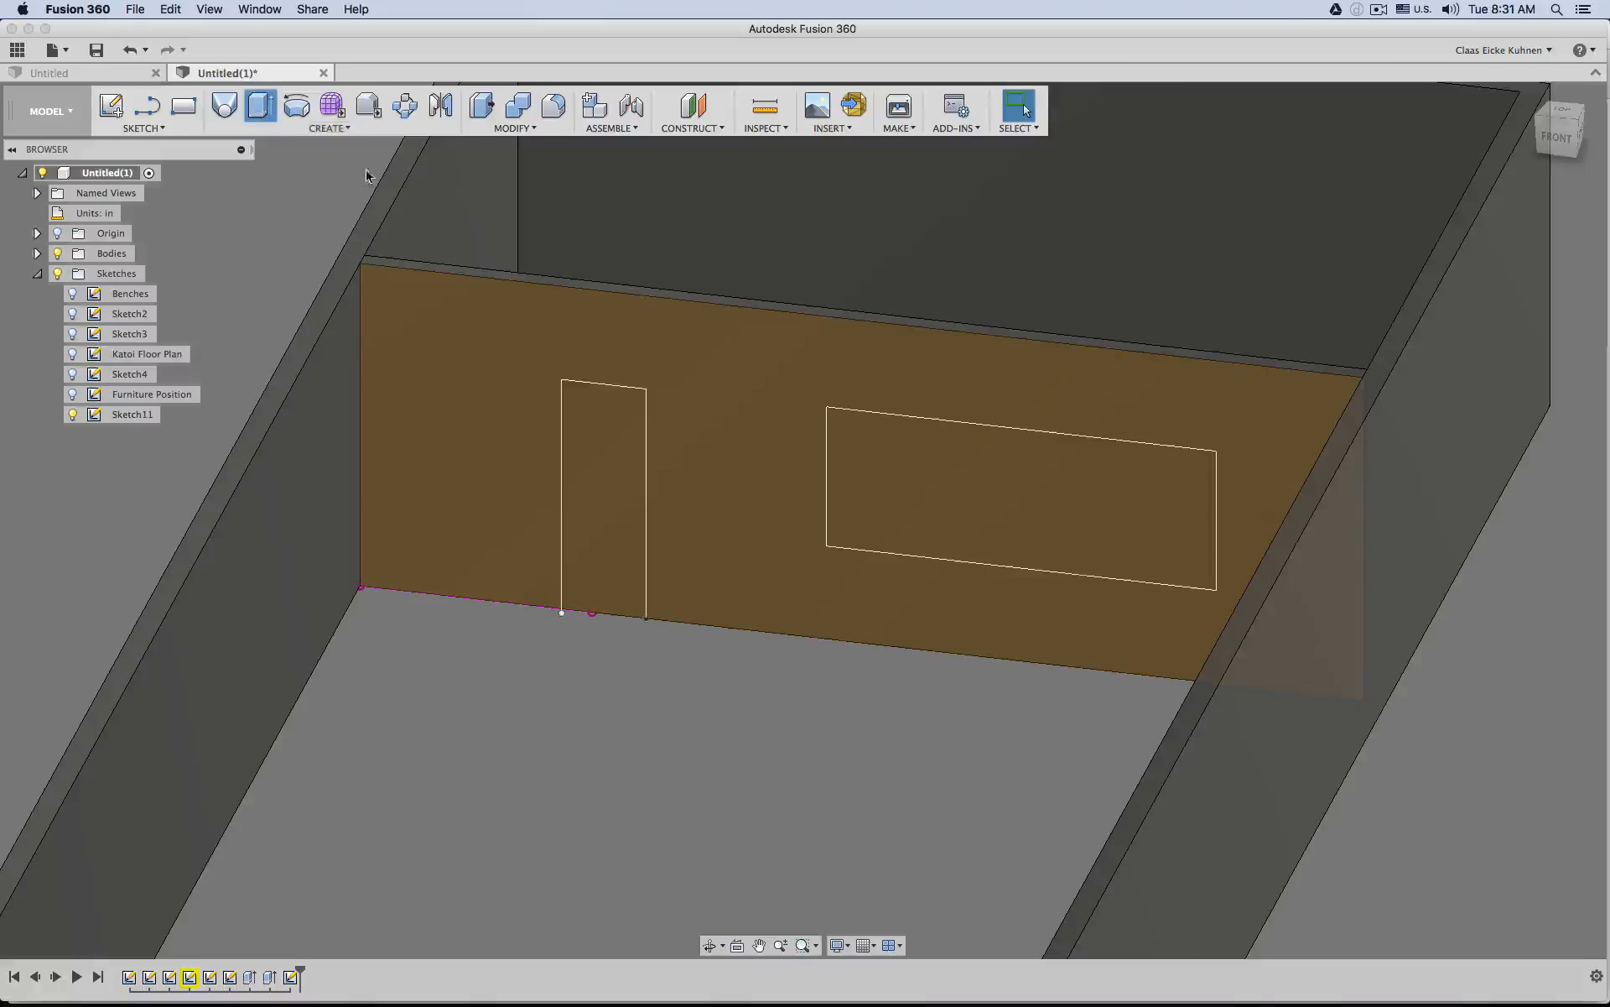
{"action": "left_click", "coordinate": [600, 451]}
{"action": "left_click", "coordinate": [876, 473]}
{"action": "middle_click_drag", "start_coordinate": [922, 431], "coordinate": [951, 541], "text": "shift"}
{"action": "left_click_drag", "start_coordinate": [950, 541], "coordinate": [1010, 520]}
{"action": "middle_click_drag", "start_coordinate": [1010, 521], "coordinate": [1017, 463], "text": "shift"}
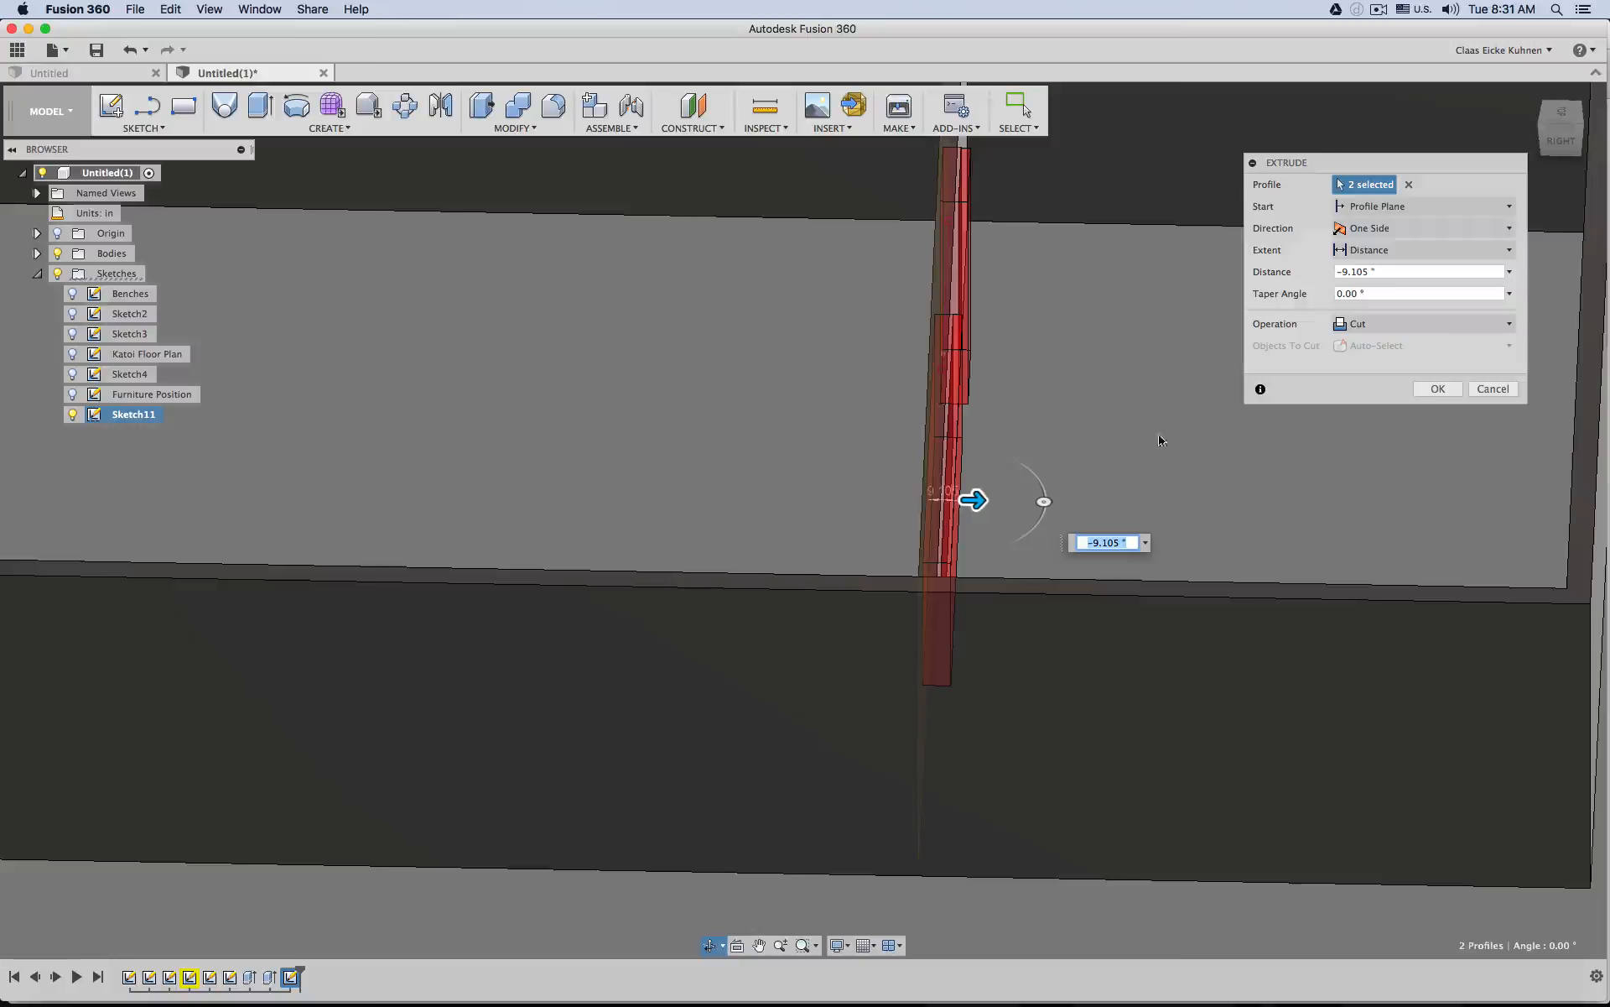
{"action": "left_click", "coordinate": [1447, 390]}
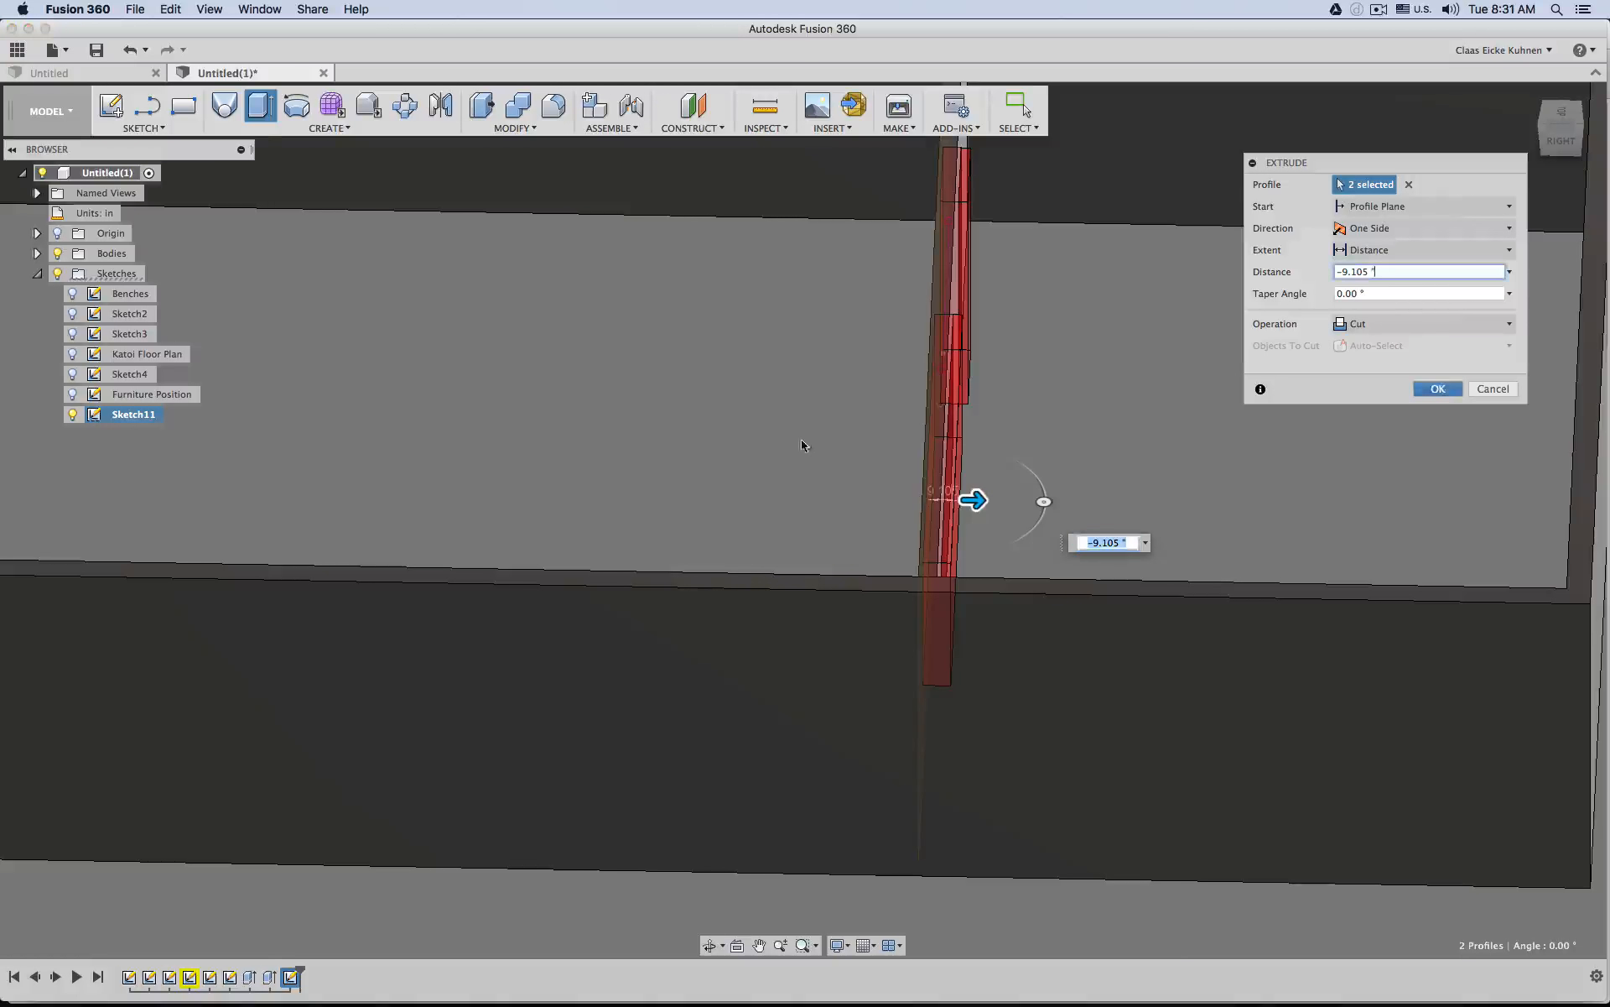
{"action": "middle_click_drag", "start_coordinate": [677, 450], "coordinate": [939, 466], "text": "shift"}
{"action": "middle_click_drag", "start_coordinate": [395, 471], "coordinate": [939, 478]}
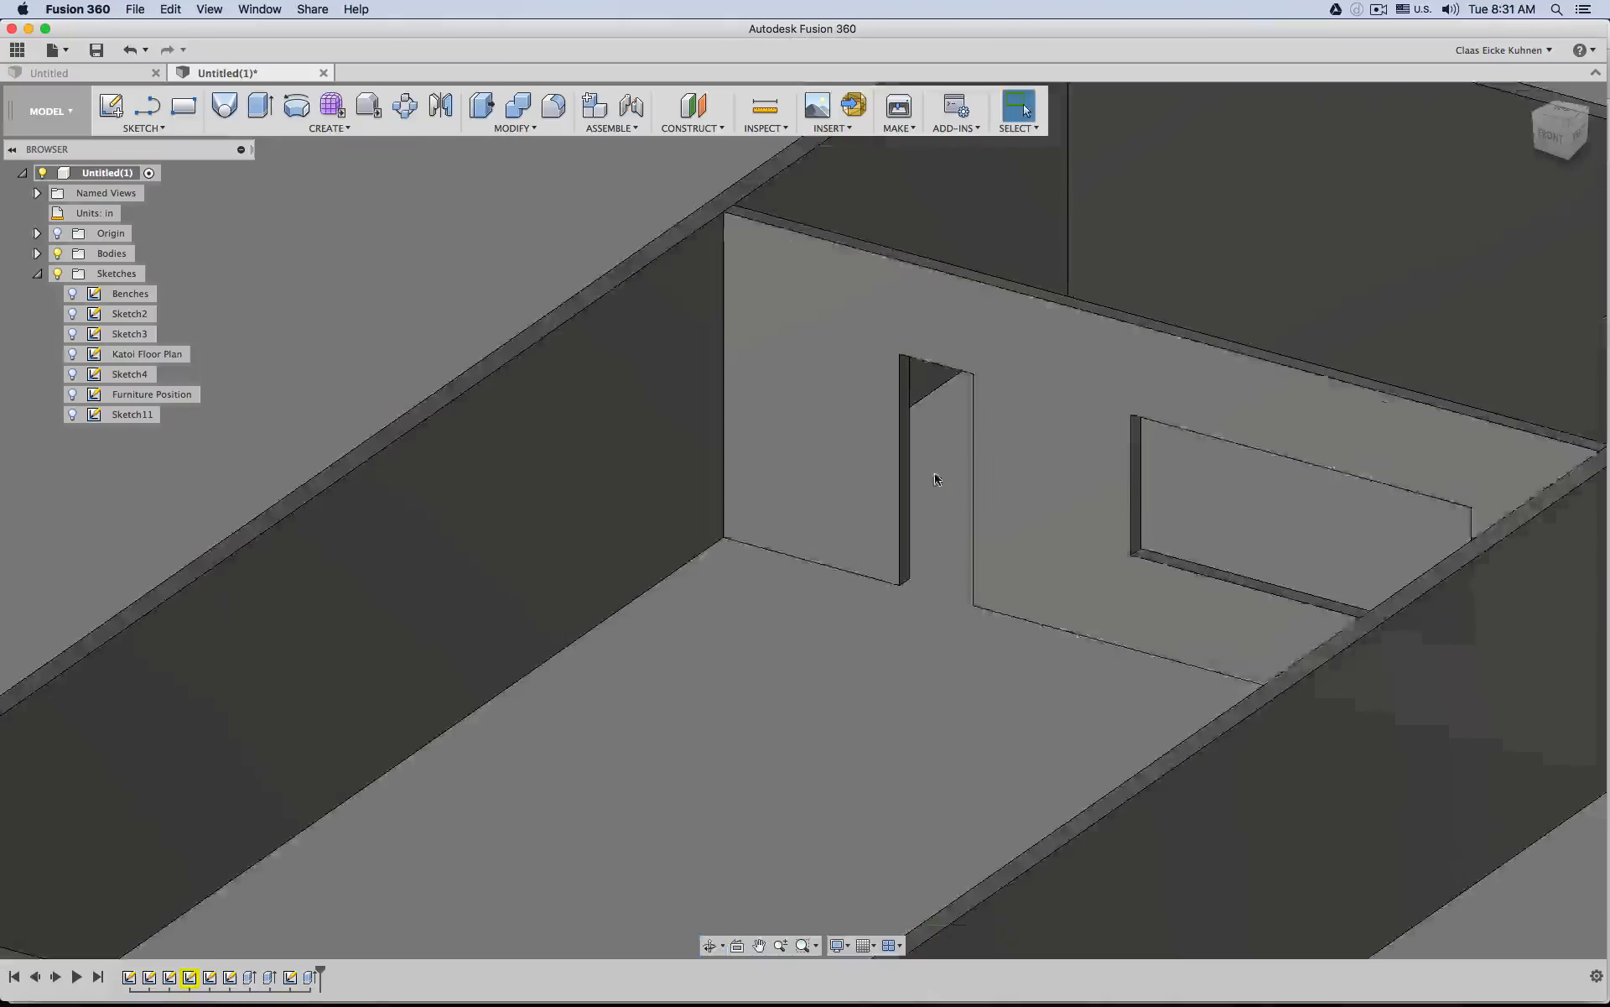
Rename the sketch holding the door and window profiles as Kitchen Wall.
{"action": "mouse_move", "coordinate": [671, 503]}
{"action": "middle_mouse_down", "text": "shift"}
{"action": "mouse_move", "coordinate": [816, 518]}
{"action": "mouse_move", "coordinate": [802, 519]}
{"action": "middle_mouse_up", "text": "shift"}
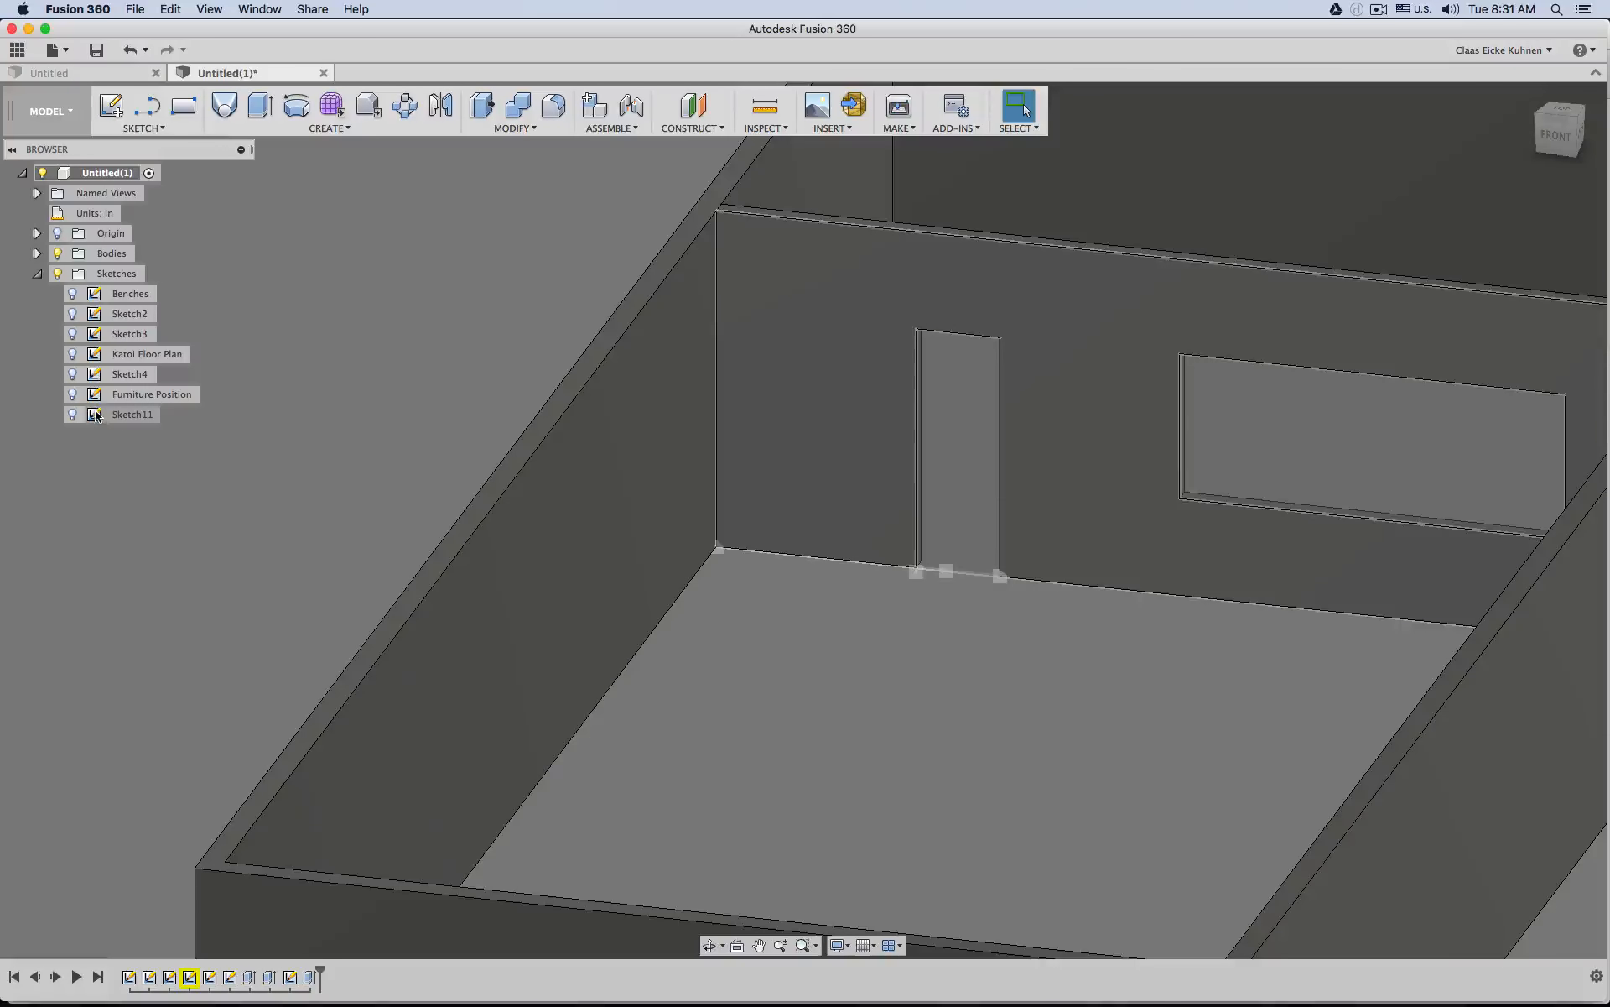
{"action": "double_click", "coordinate": [132, 414]}
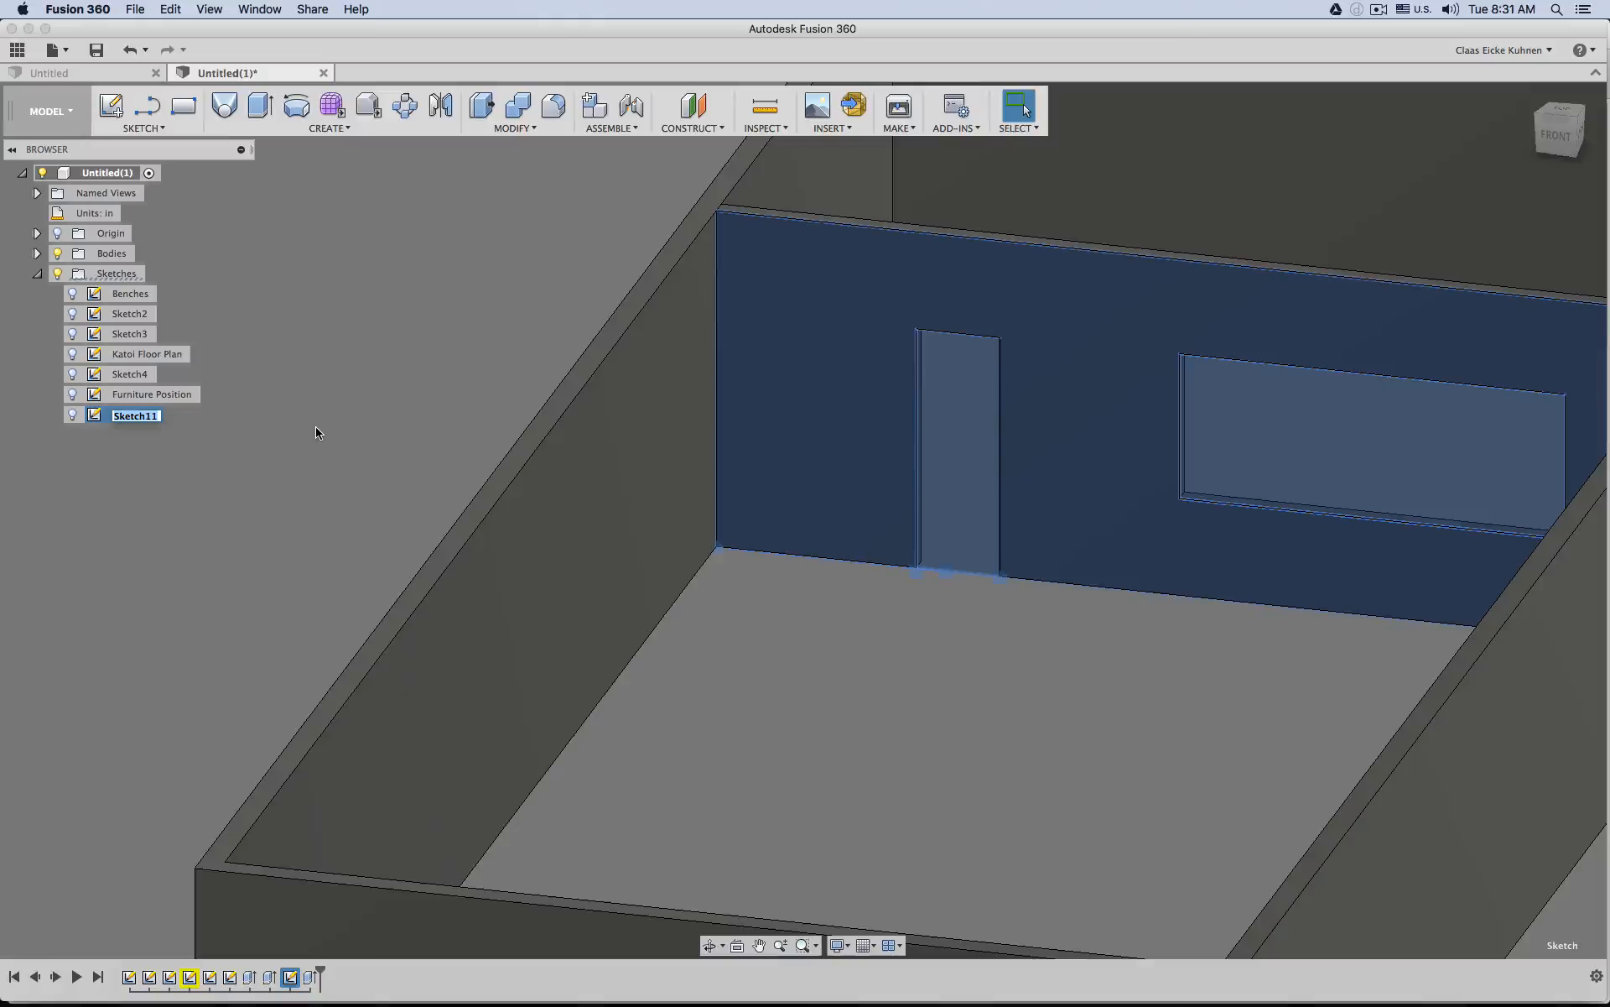
{"action": "type", "text": "Kitchen Wall"}
{"action": "key", "text": "Return"}
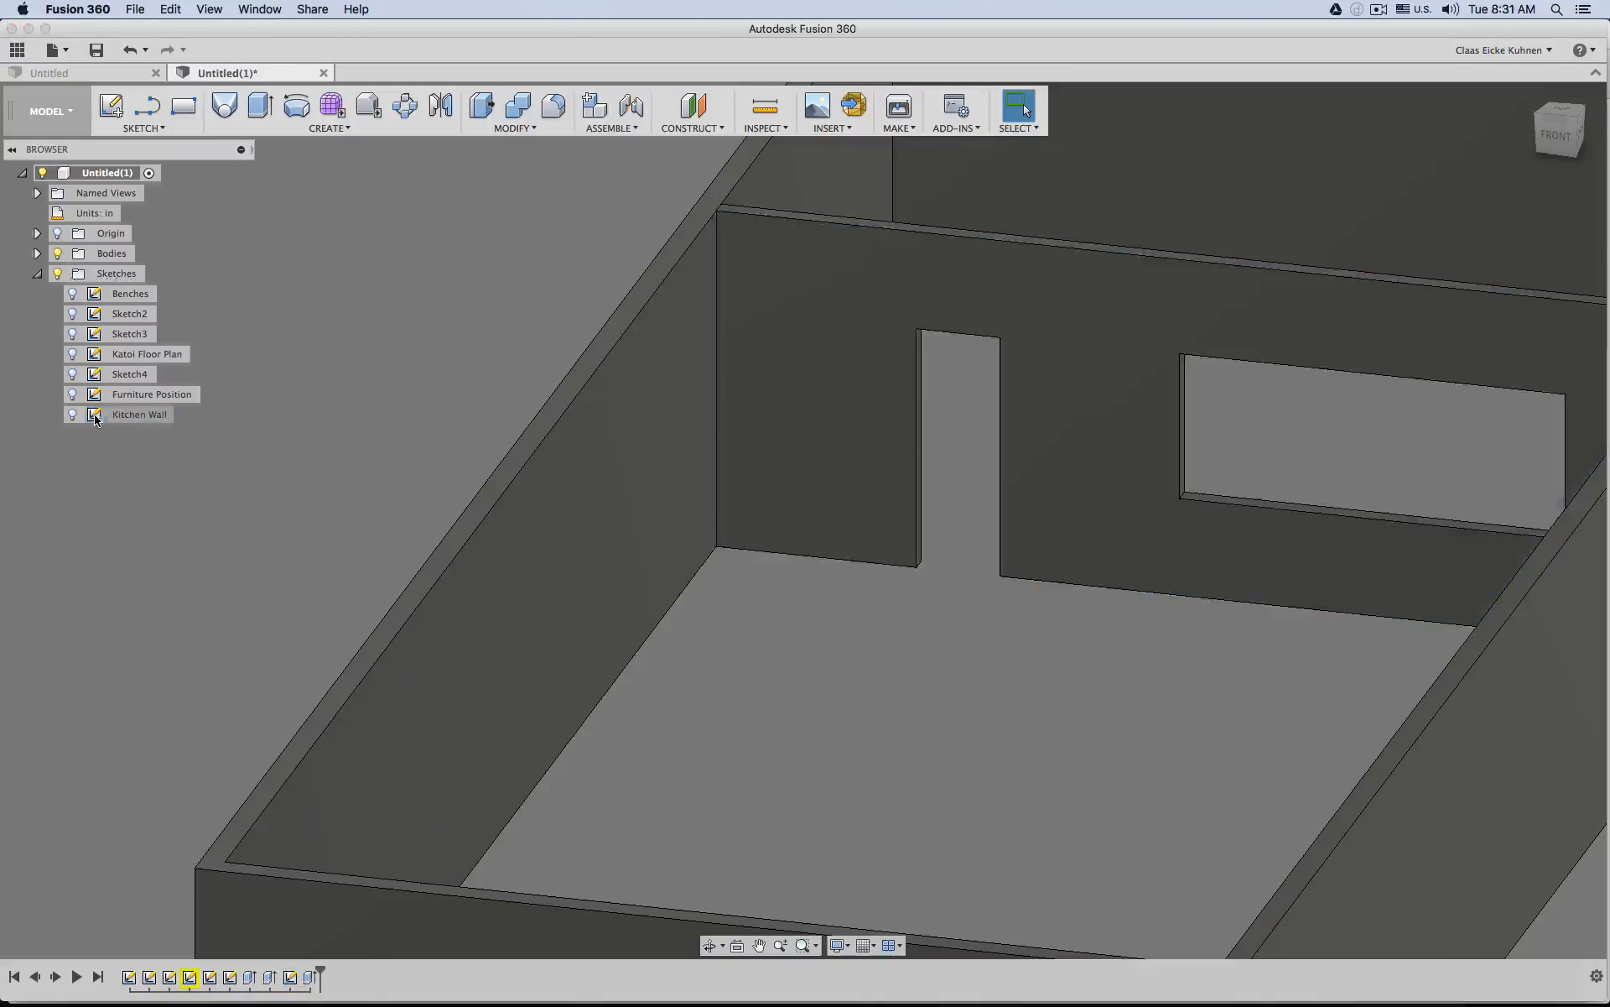
Edit the Kitchen Wall sketch, set the door's width to 40 in, and finish the sketch.
{"action": "double_click", "coordinate": [94, 416]}
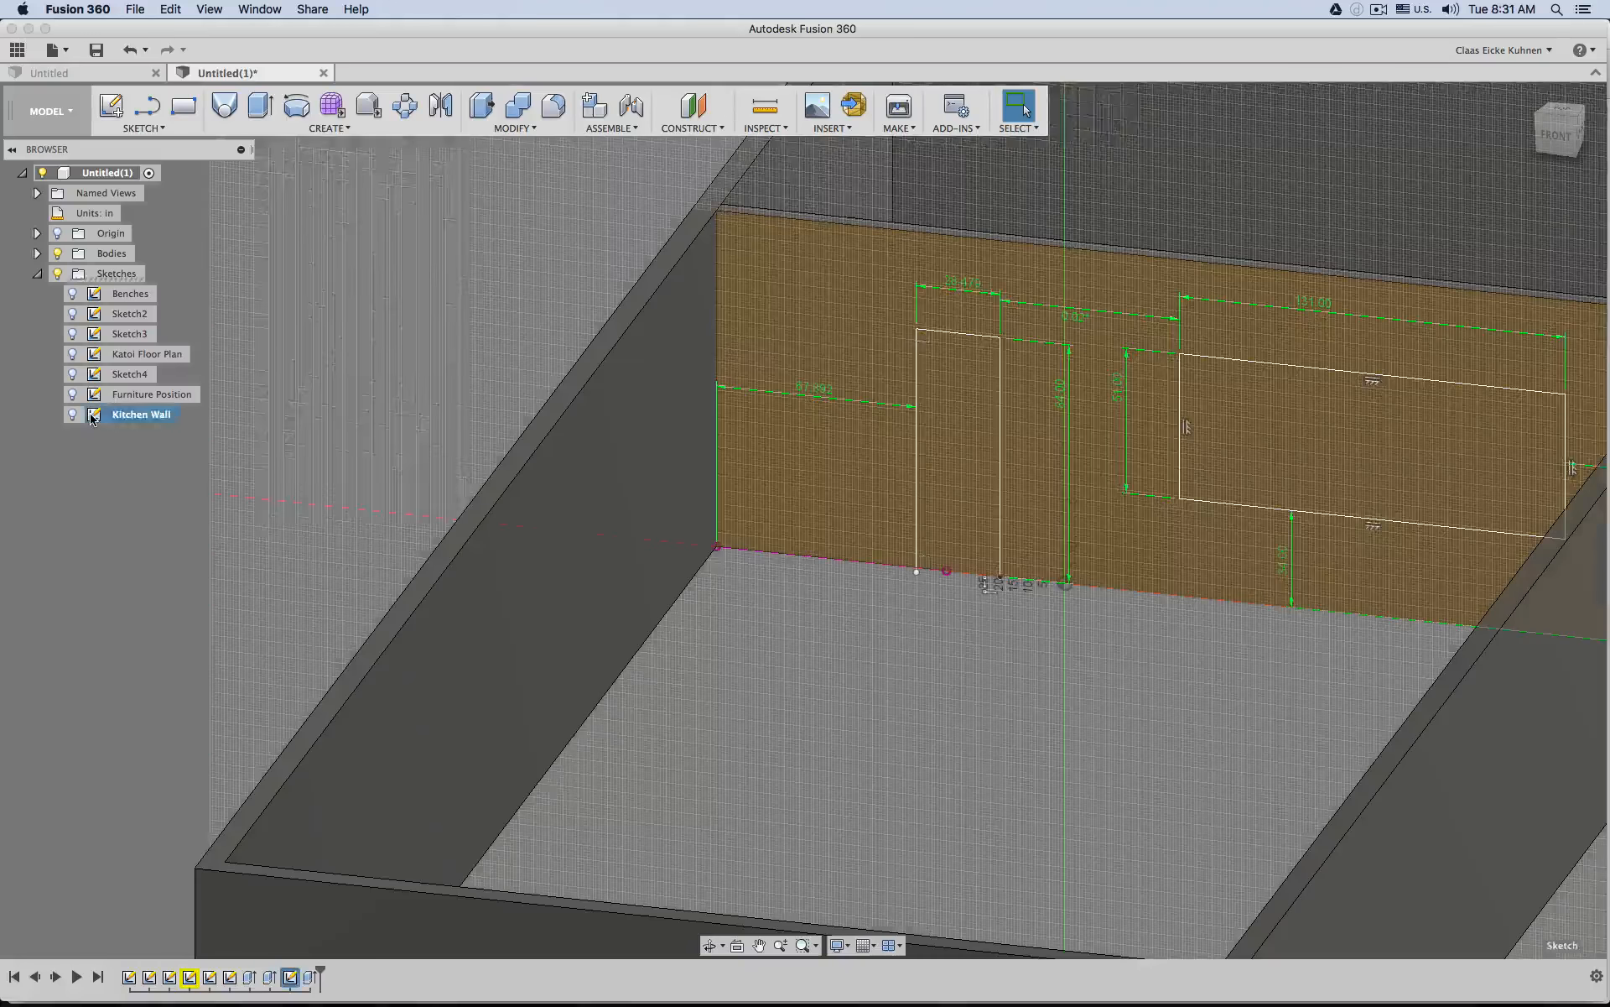
{"action": "double_click", "coordinate": [954, 293]}
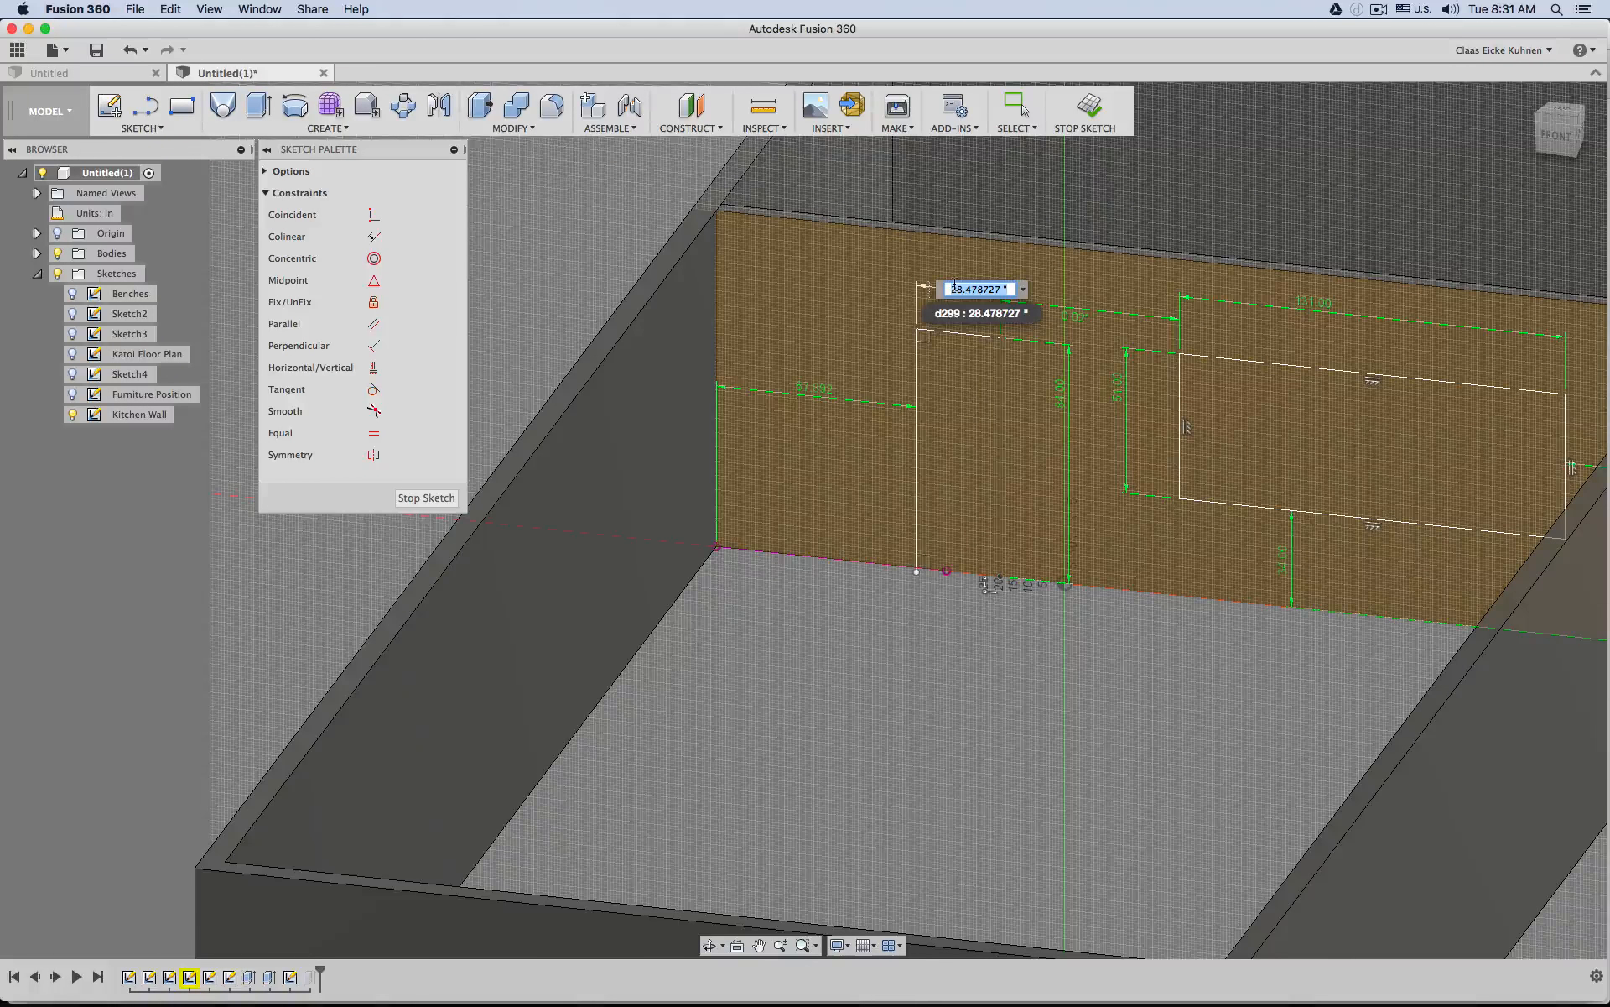
{"action": "key", "text": "Return"}
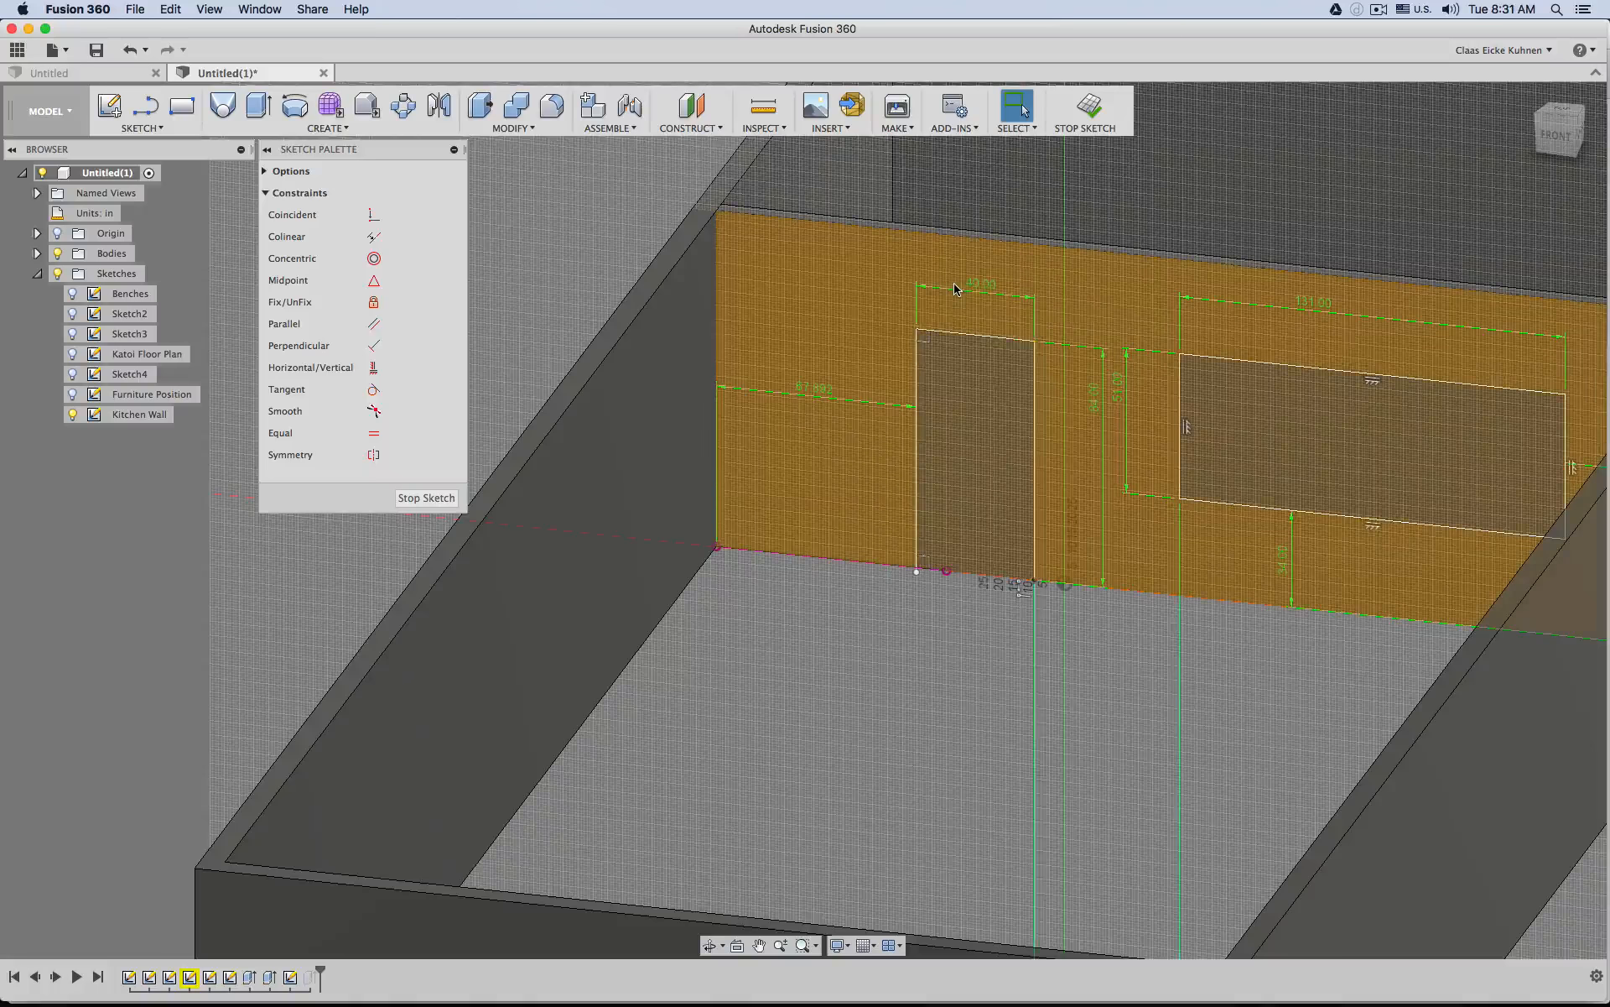
{"action": "left_click", "coordinate": [1089, 107]}
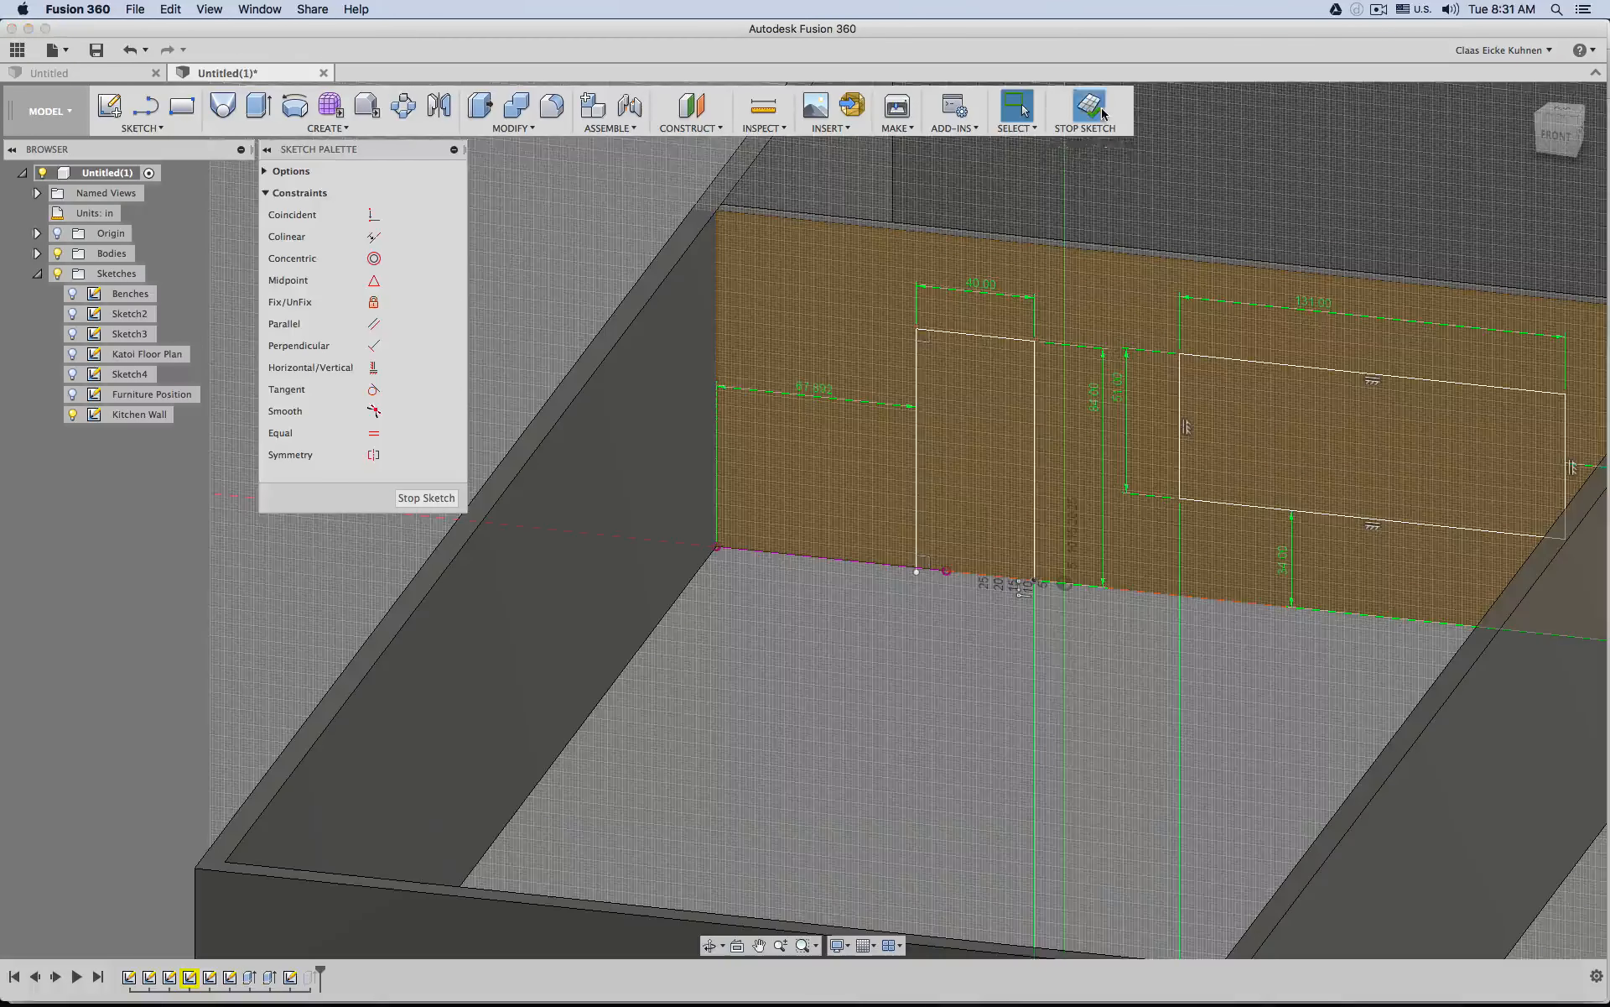
{"action": "scroll", "coordinate": [1033, 450], "scroll_direction": "down", "scroll_amount": 3}
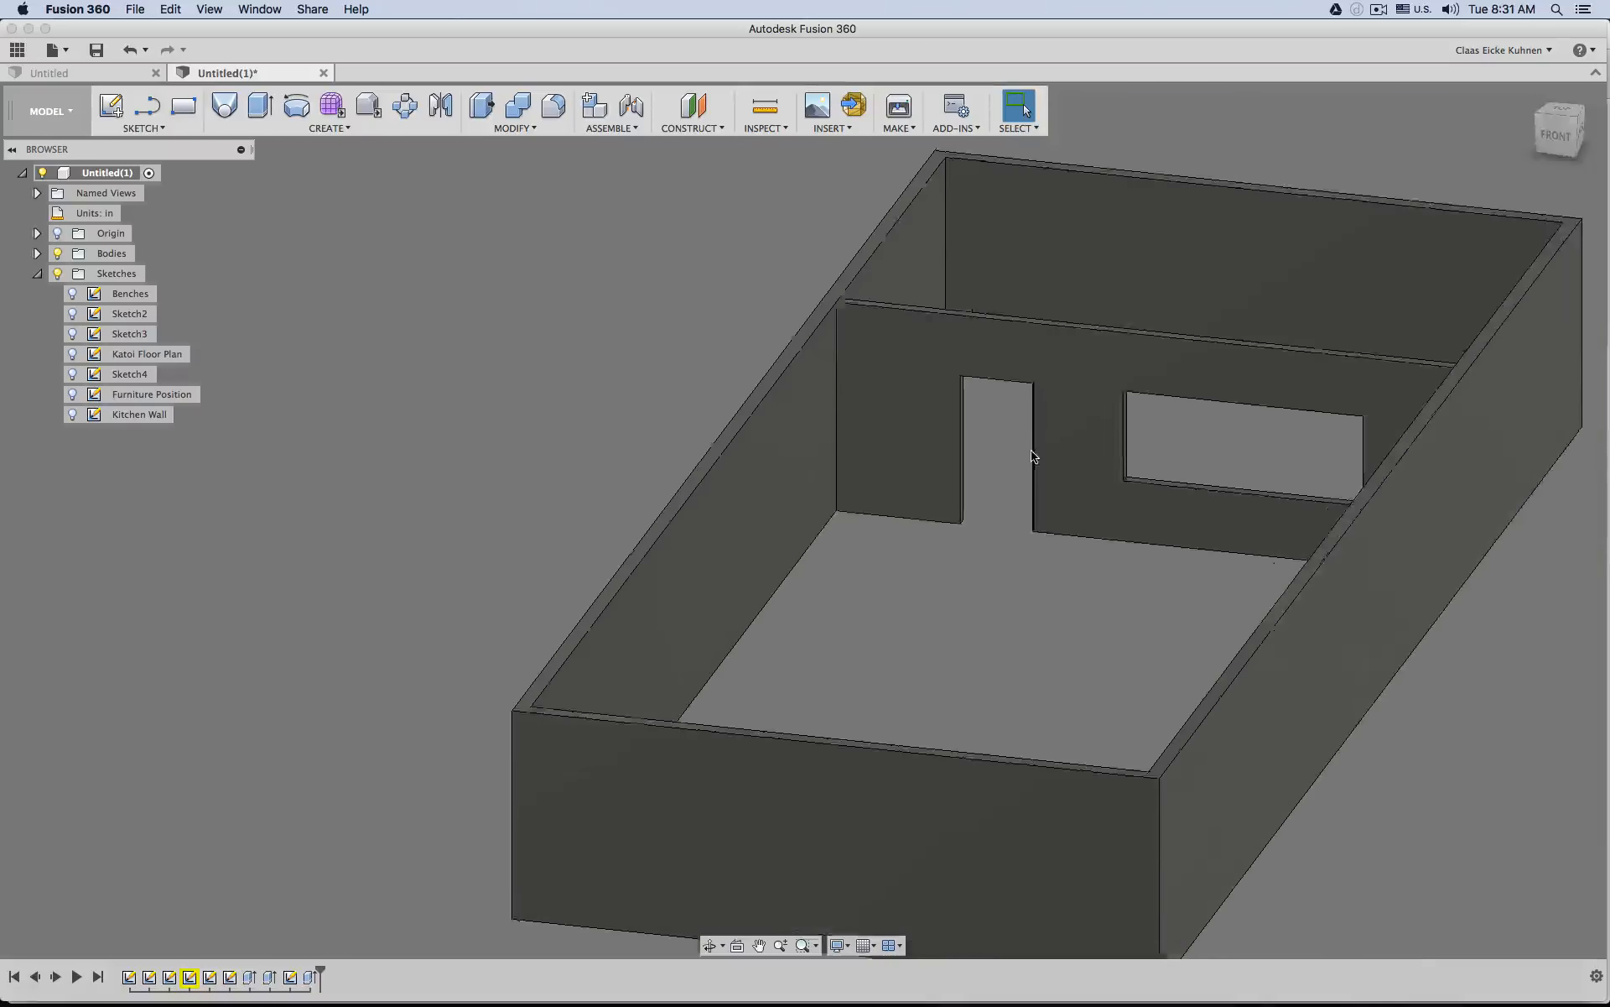
{"action": "middle_click_drag", "start_coordinate": [1035, 456], "coordinate": [869, 465], "text": "shift"}
{"action": "scroll", "coordinate": [1017, 464], "scroll_direction": "down", "scroll_amount": 2}
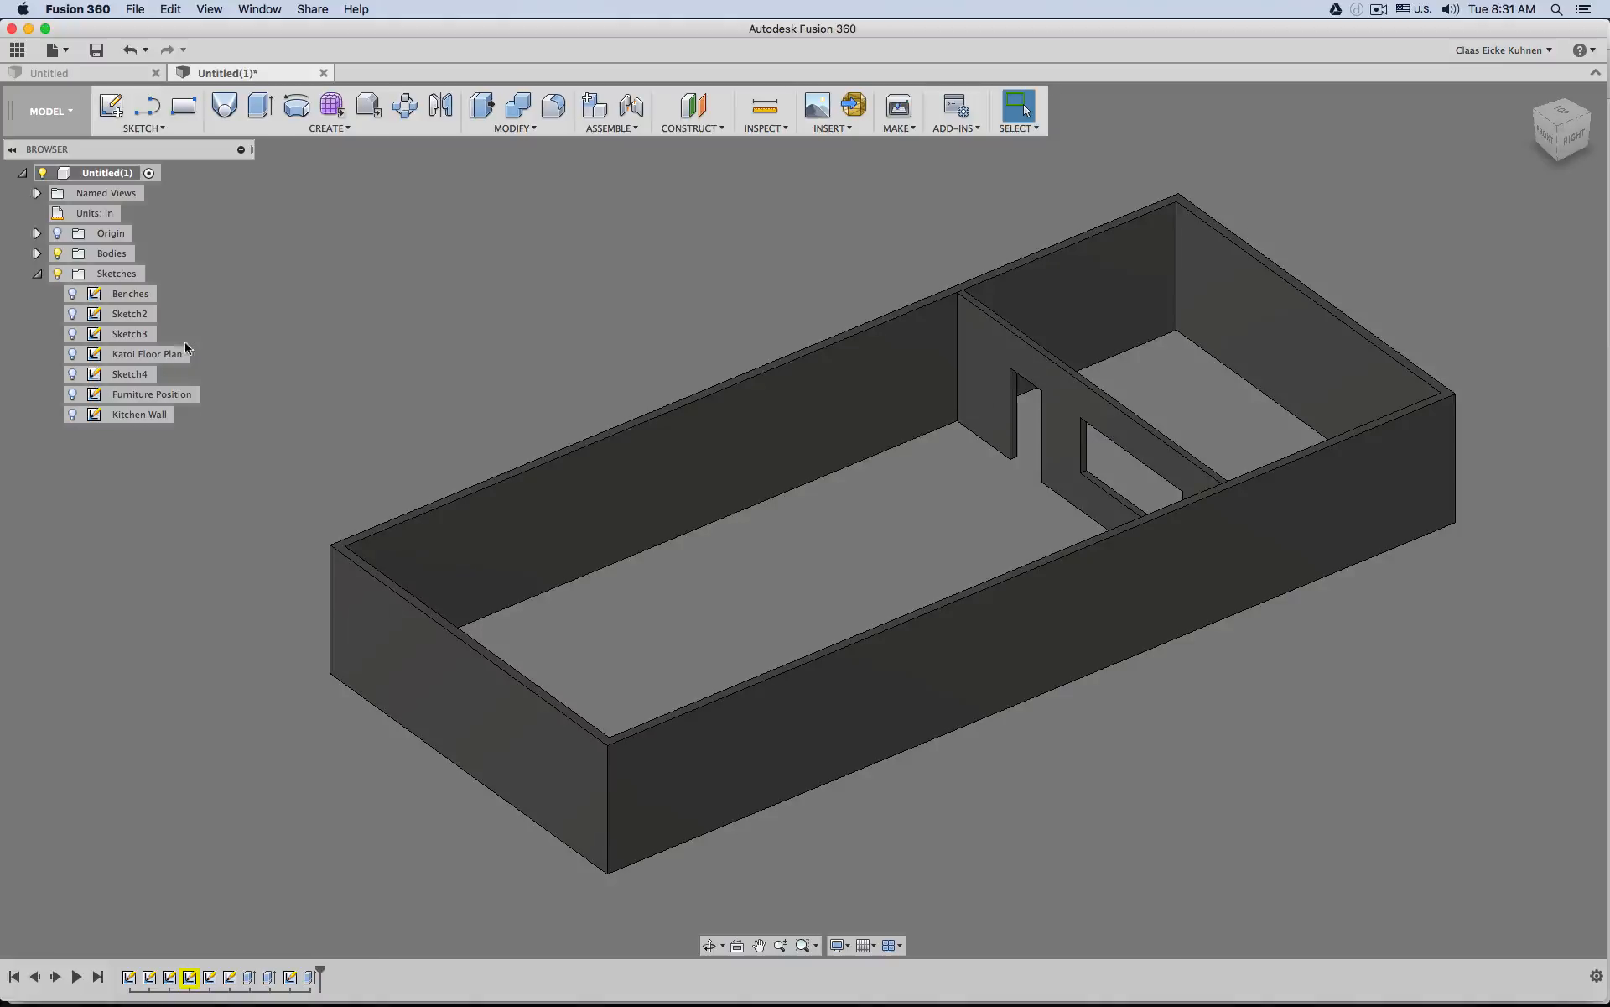
Check the furniture layout inside the walls using the Furniture Position sketch, and view the Kitchen Wall sketch on the partition wall.
{"action": "left_click", "coordinate": [71, 395]}
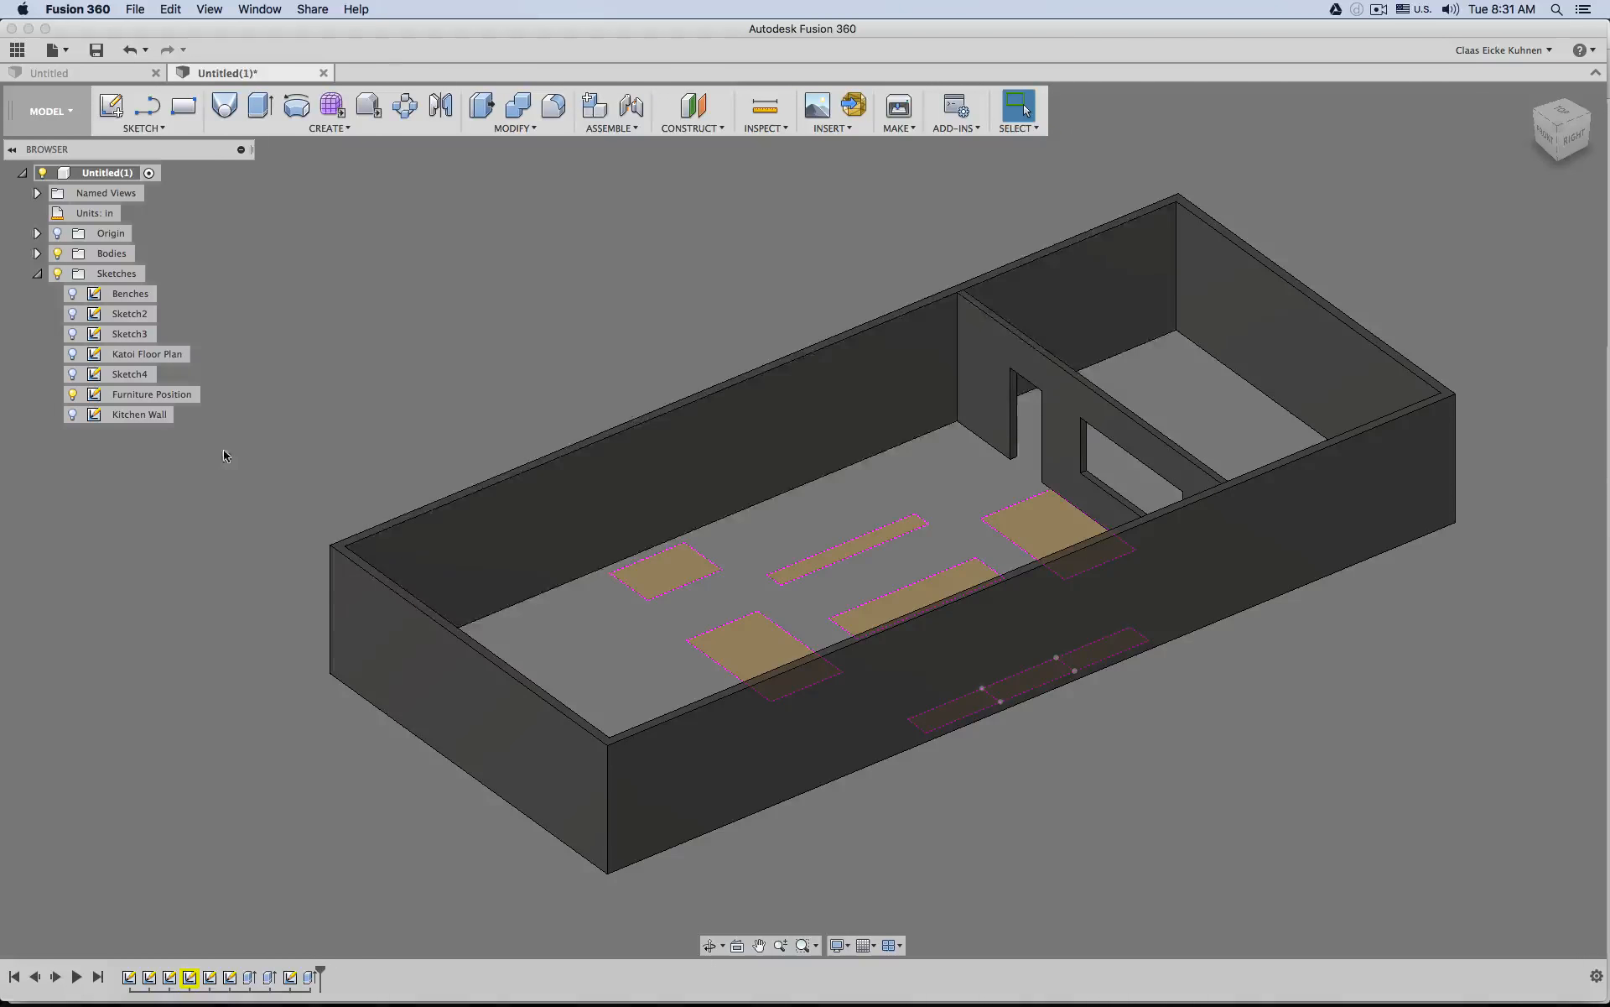
{"action": "left_click", "coordinate": [72, 395]}
{"action": "left_click", "coordinate": [72, 414]}
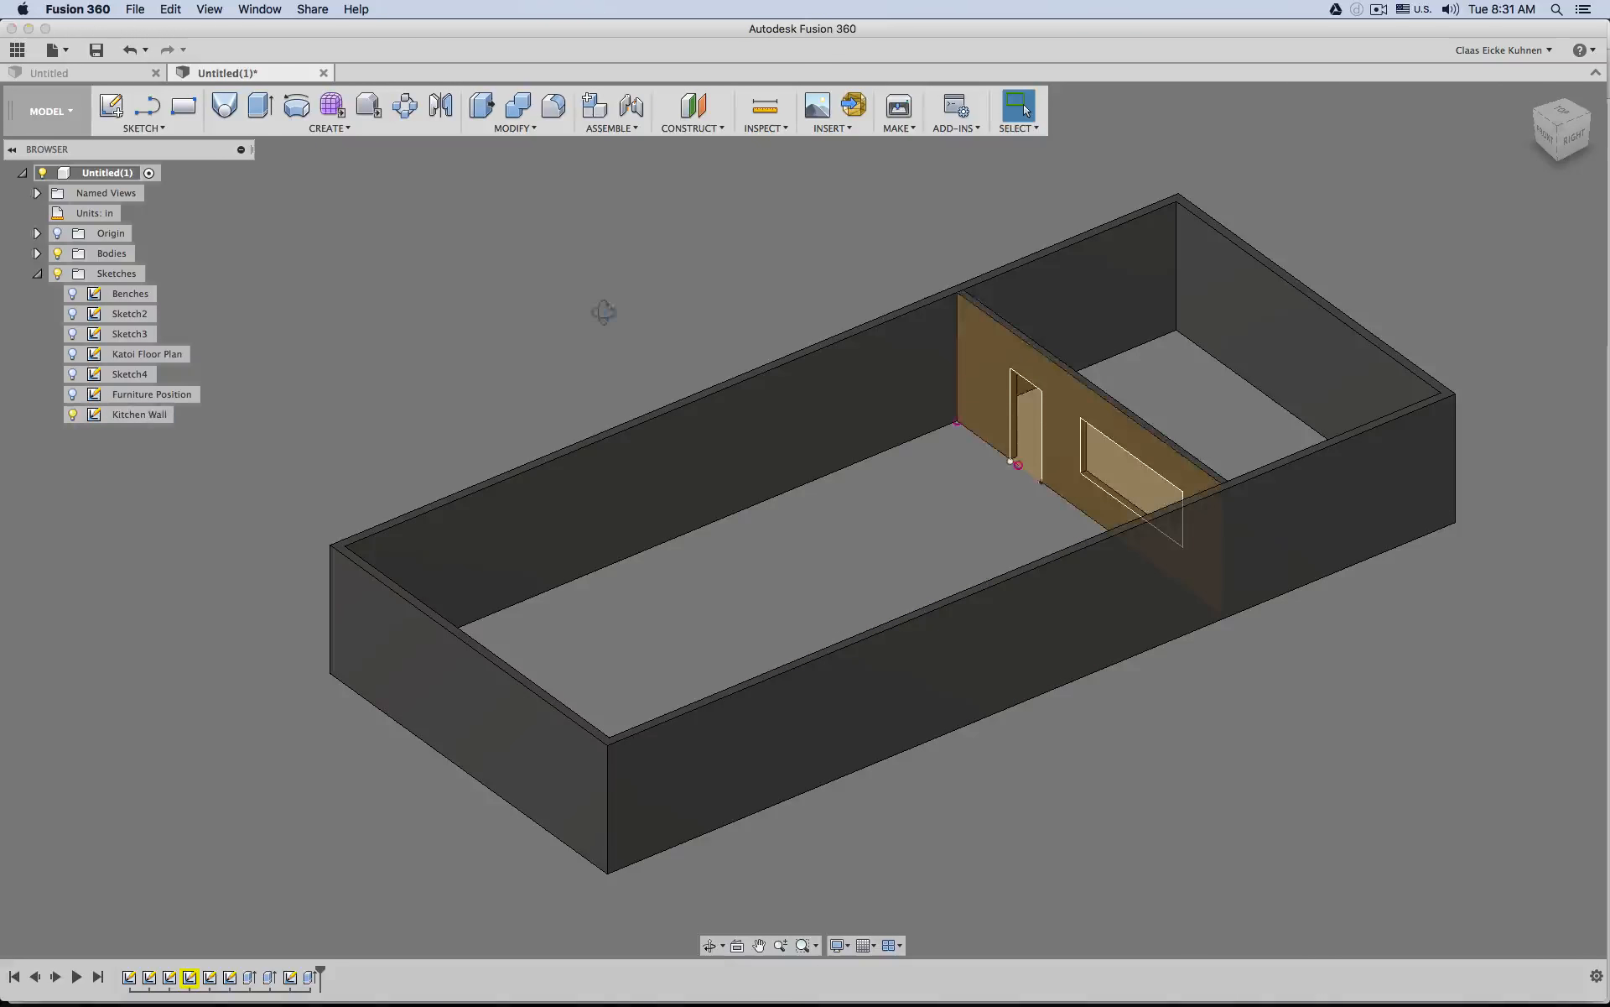
{"action": "mouse_move", "coordinate": [604, 312]}
{"action": "middle_mouse_down", "text": "shift"}
{"action": "mouse_move", "coordinate": [590, 335]}
{"action": "mouse_move", "coordinate": [575, 318]}
{"action": "middle_mouse_up", "text": "shift"}
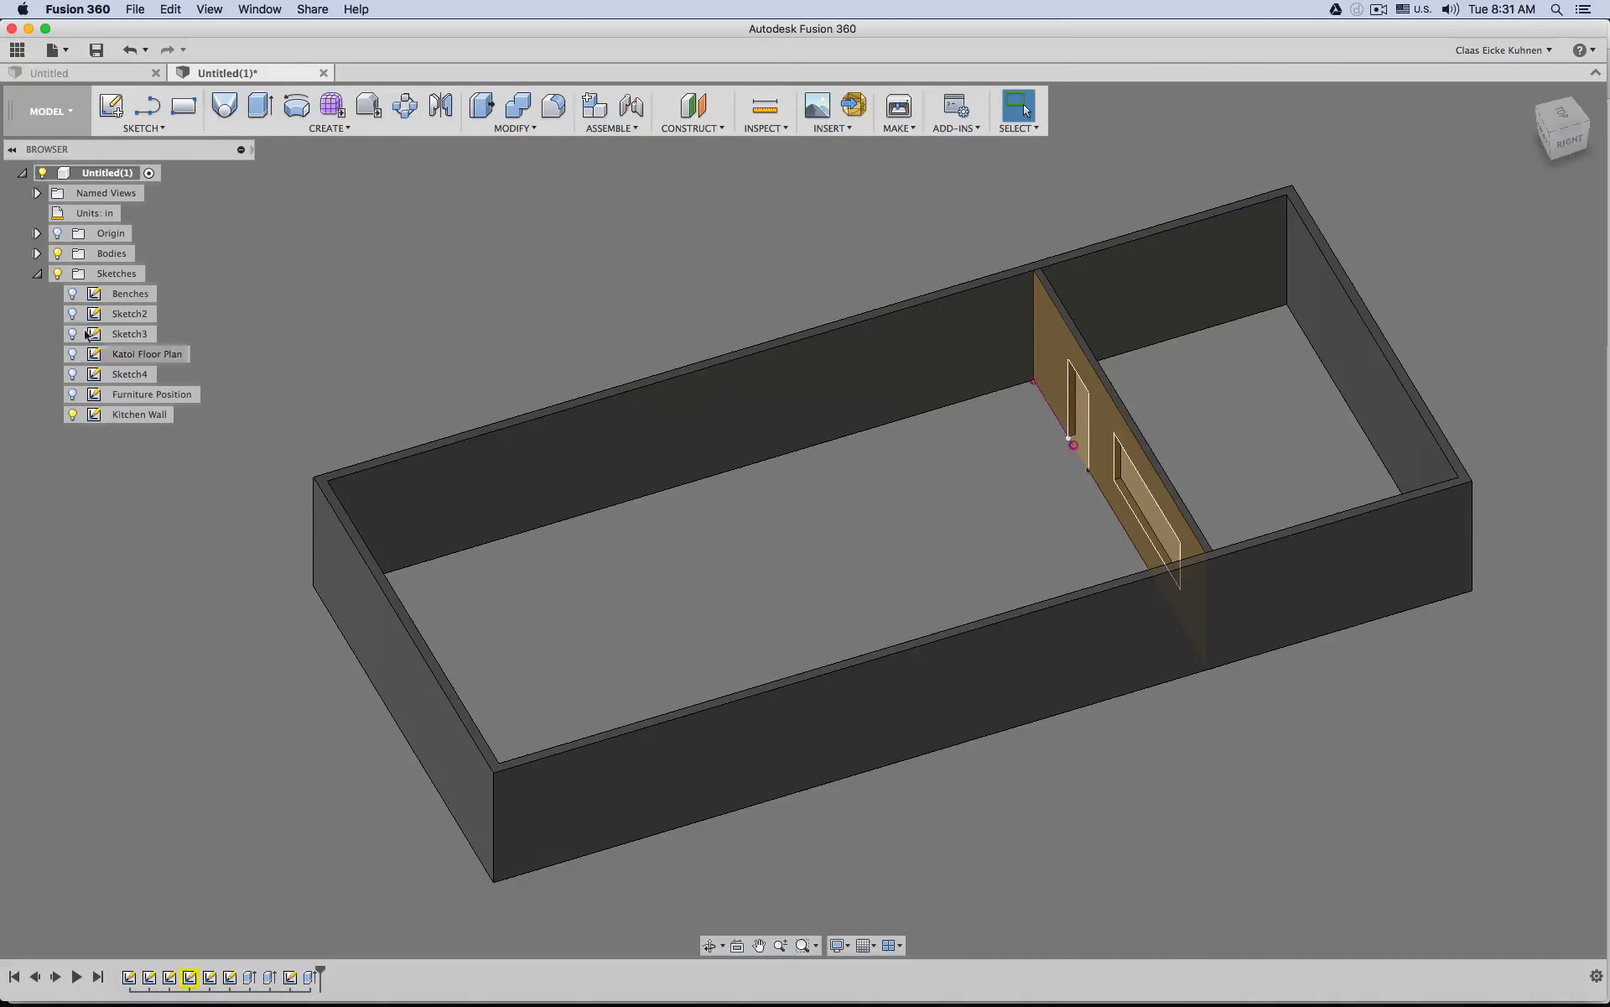
Hide both wall bodies and the Kitchen Wall sketch, and show the Katoi Floor Plan sketch.
{"action": "left_click", "coordinate": [37, 253]}
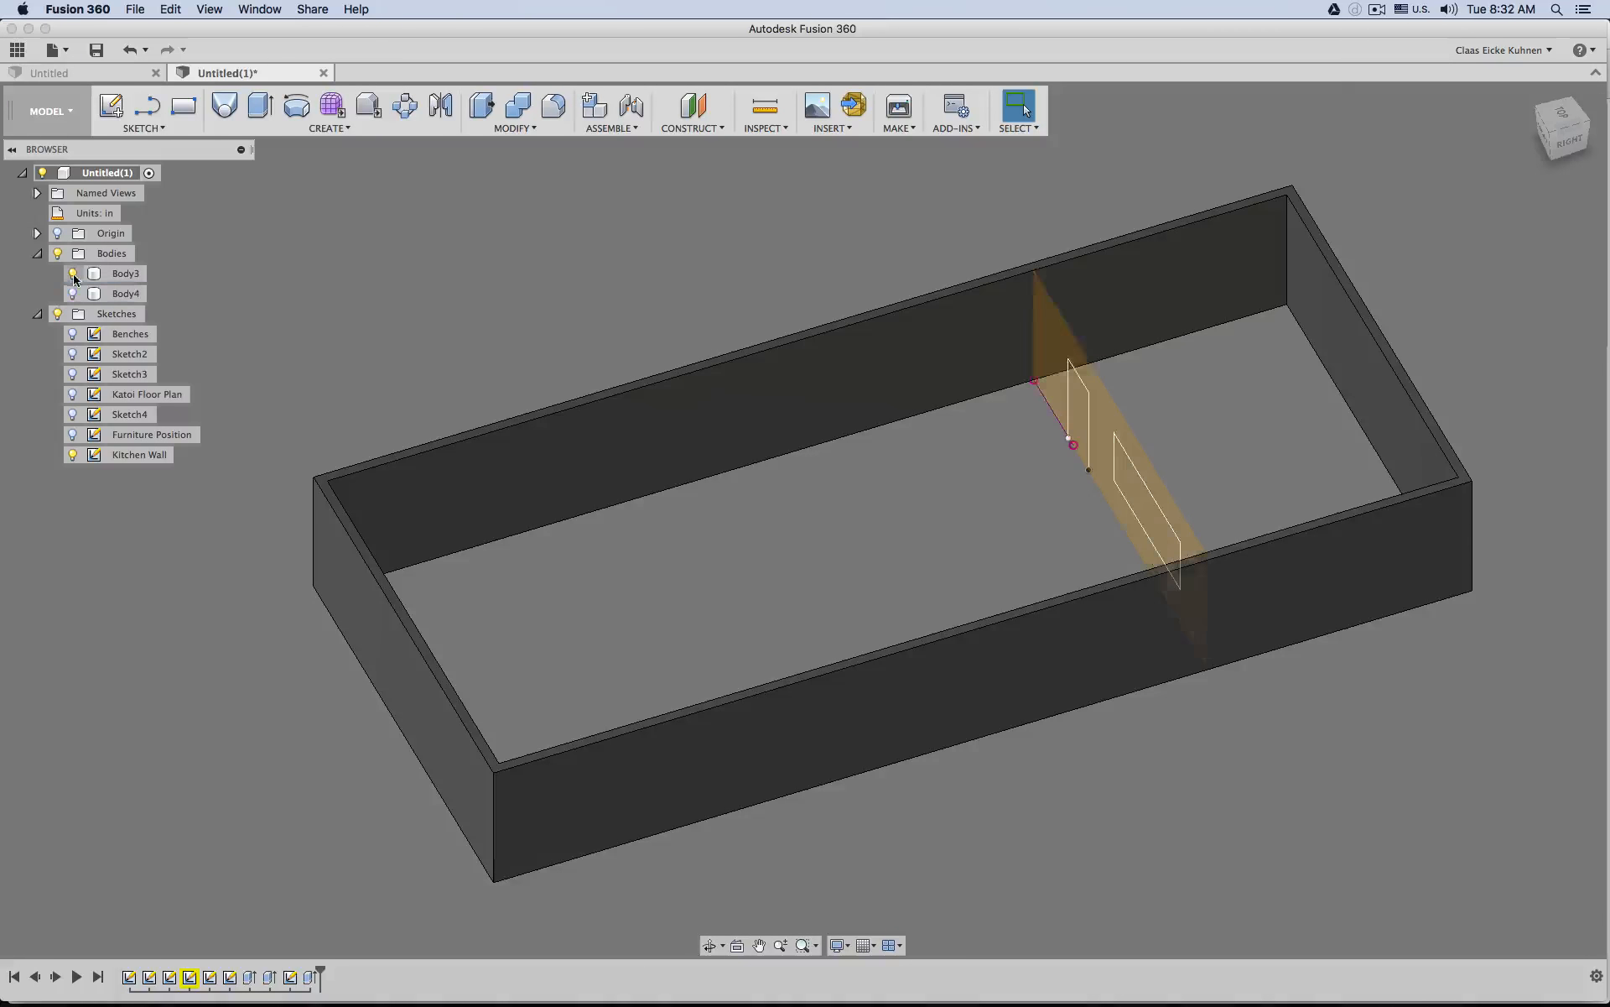
{"action": "left_click", "coordinate": [73, 274]}
{"action": "left_click", "coordinate": [72, 455]}
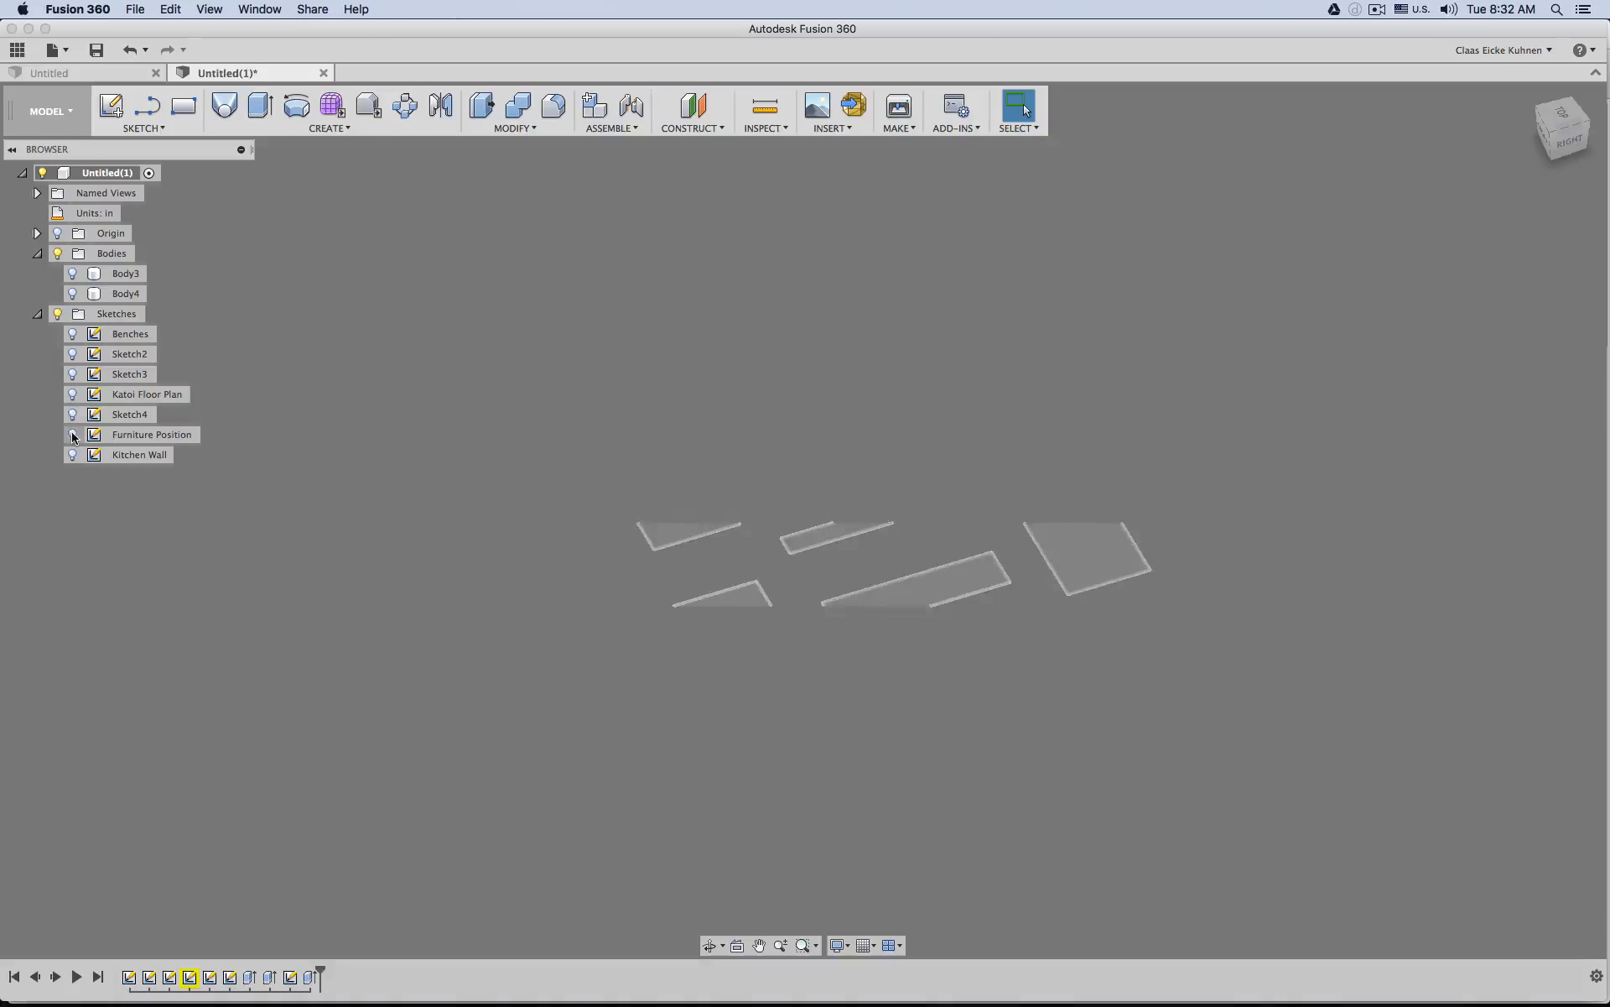
{"action": "left_click", "coordinate": [72, 395]}
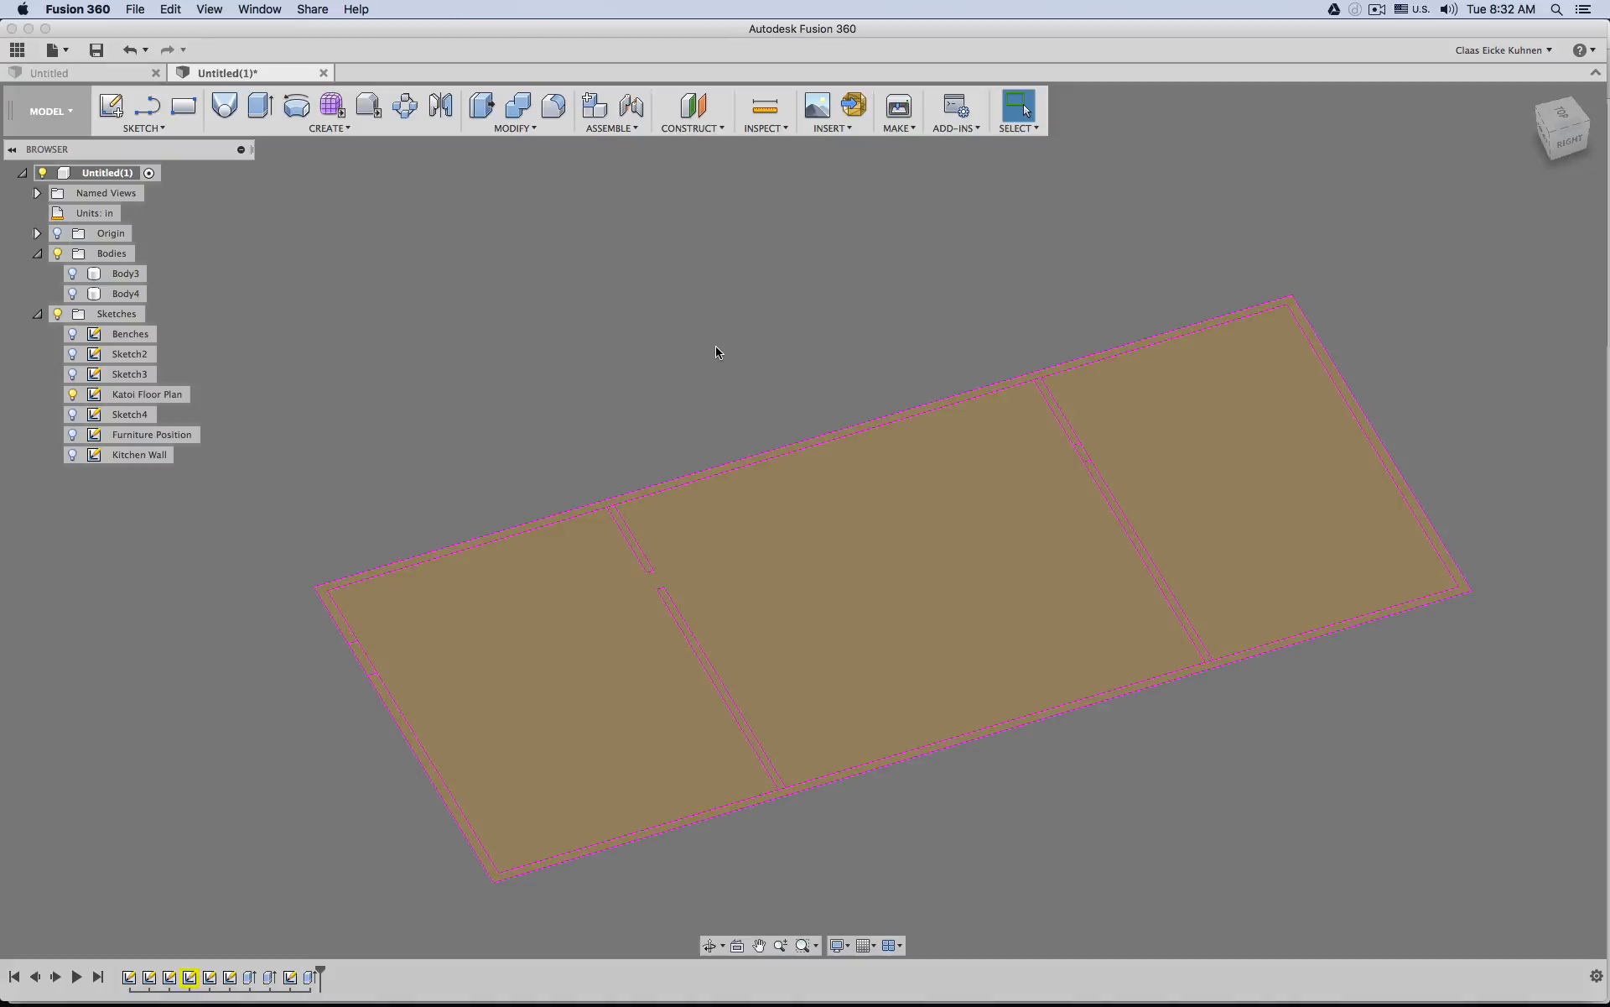
{"action": "scroll", "coordinate": [565, 416], "scroll_direction": "down", "scroll_amount": 3}
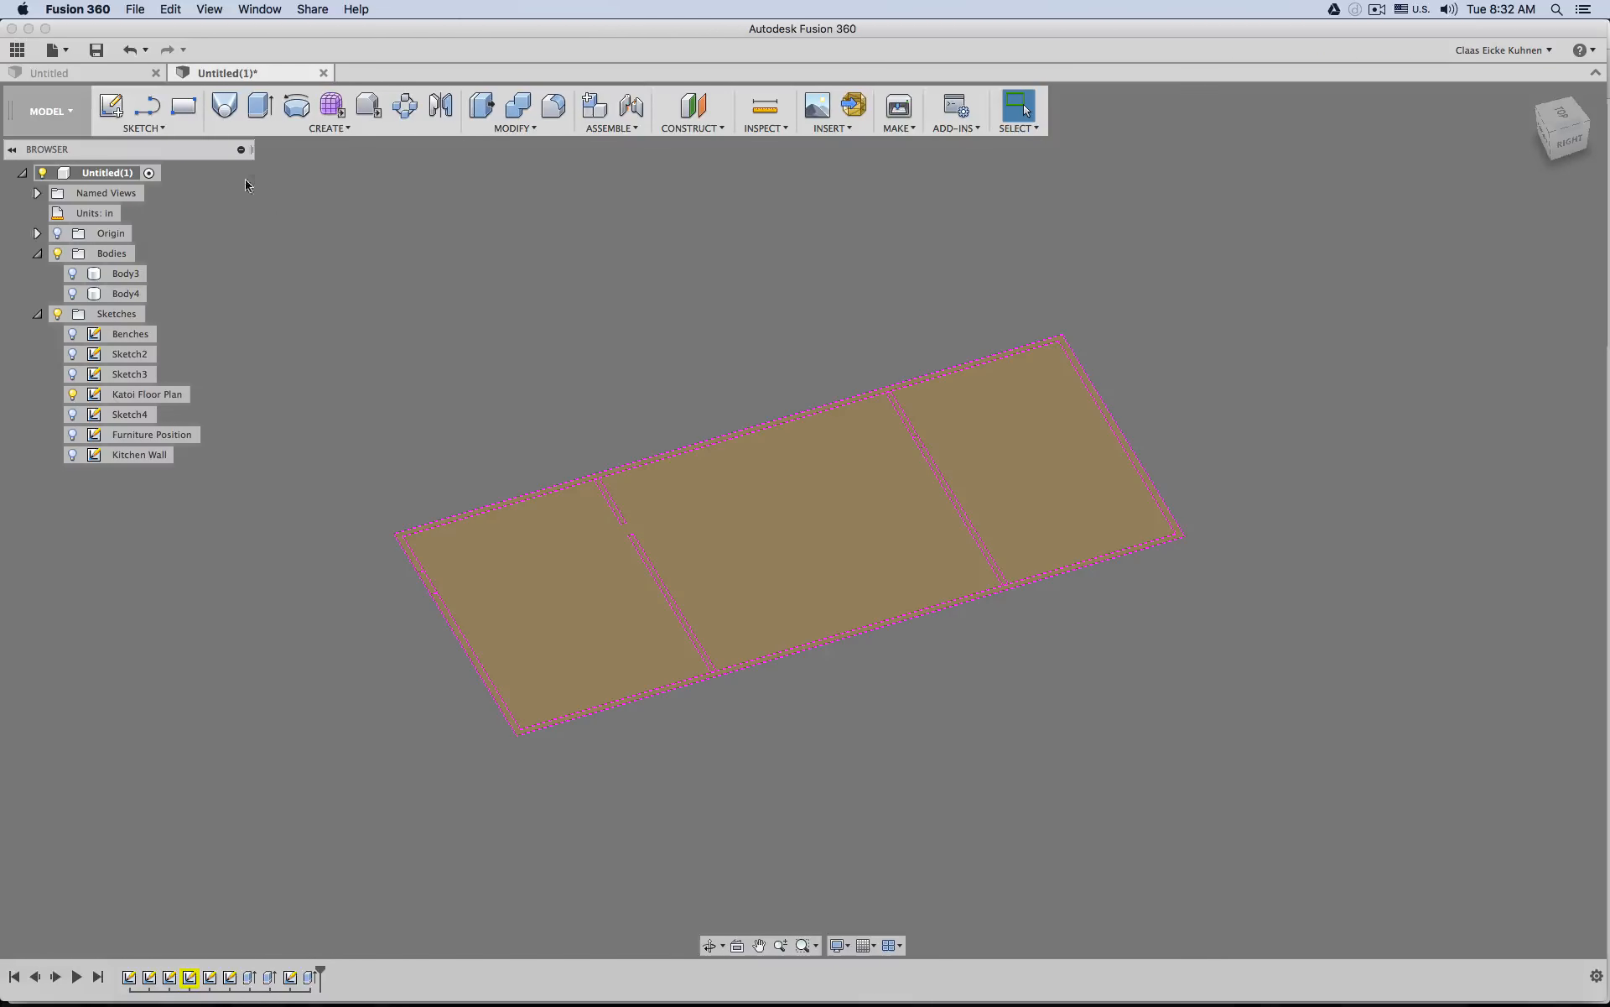
{"action": "left_click", "coordinate": [51, 111]}
{"action": "left_click", "coordinate": [61, 181]}
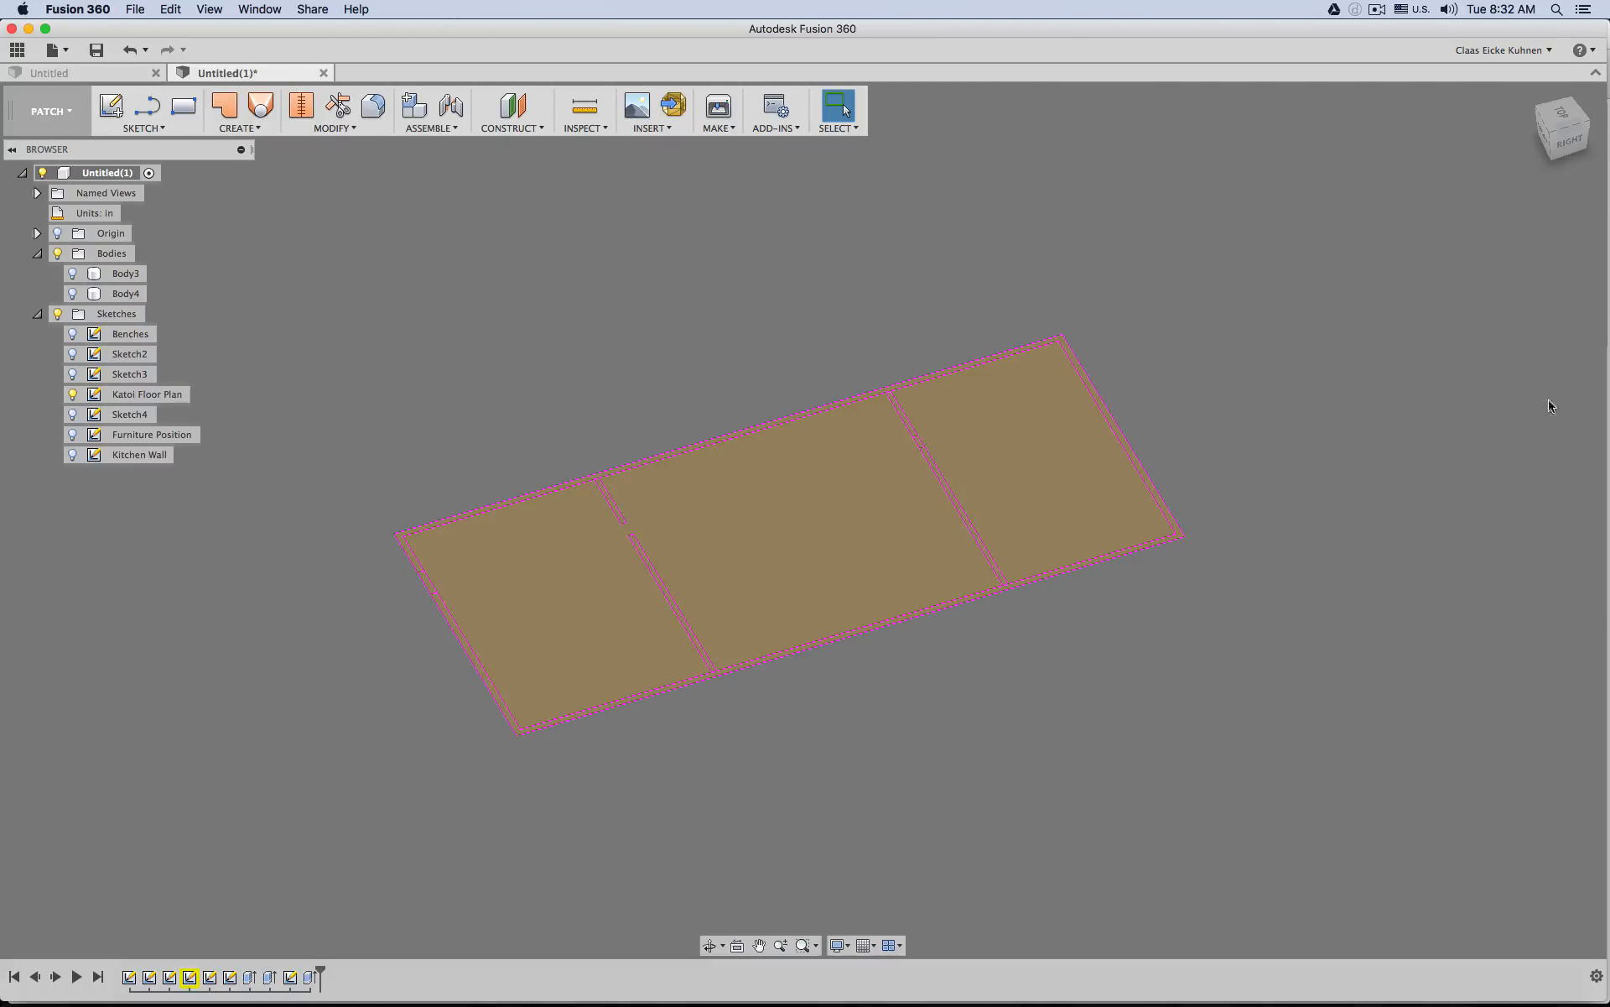
{"action": "left_click", "coordinate": [50, 111]}
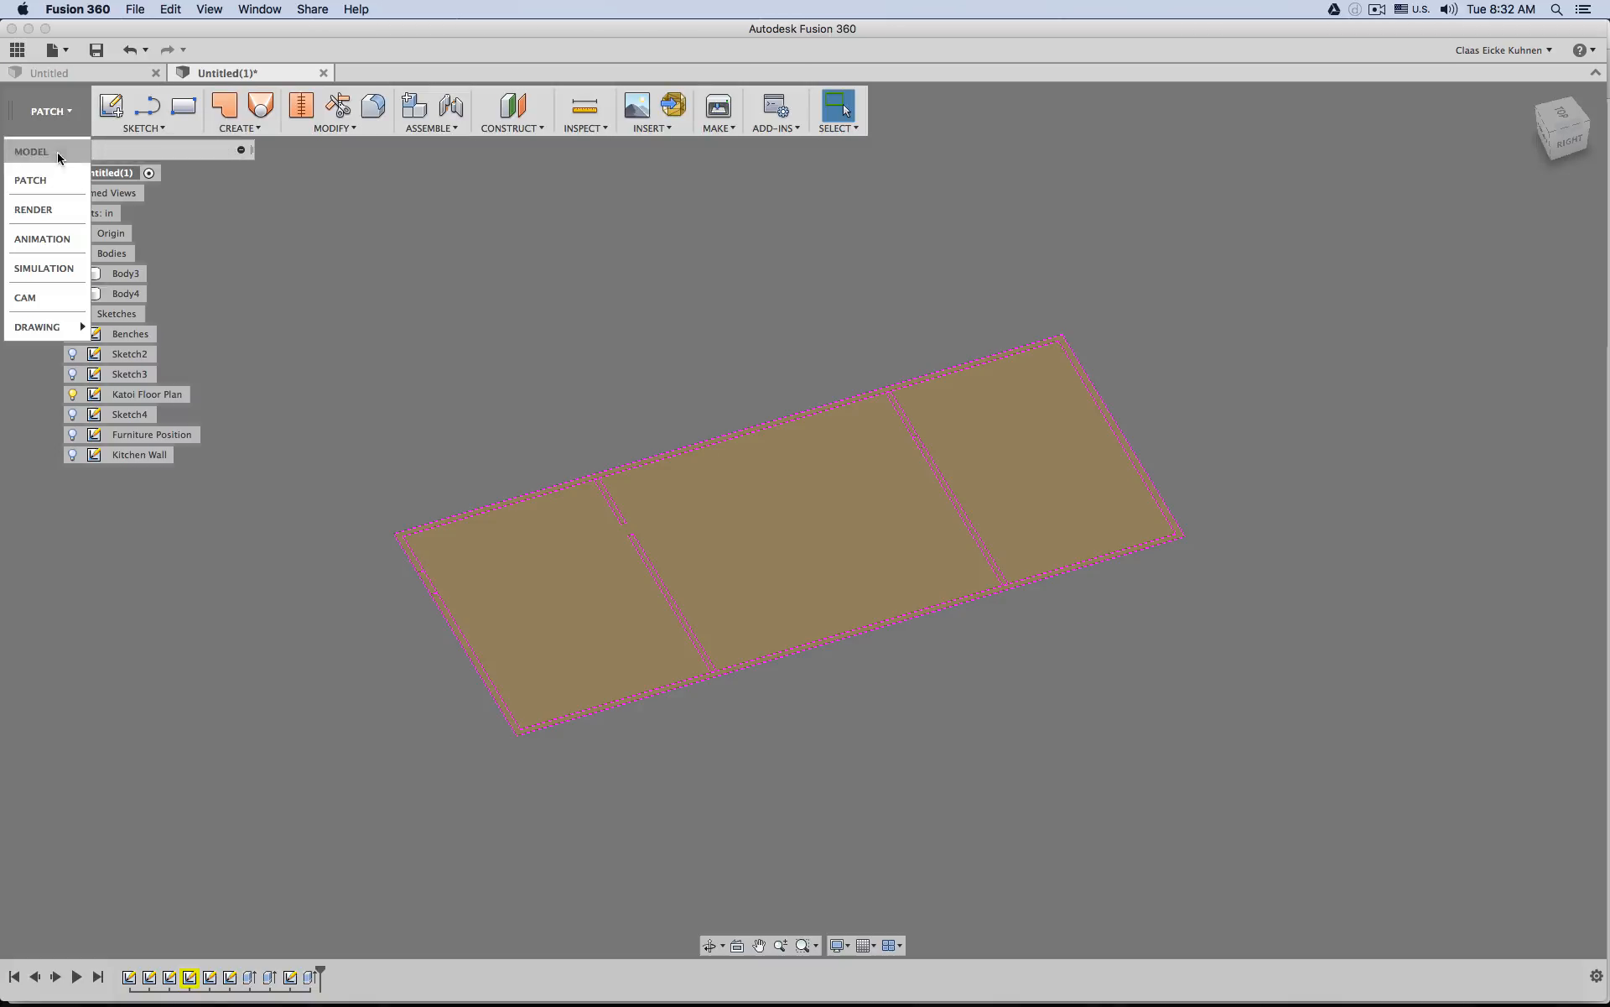
{"action": "left_click", "coordinate": [52, 151]}
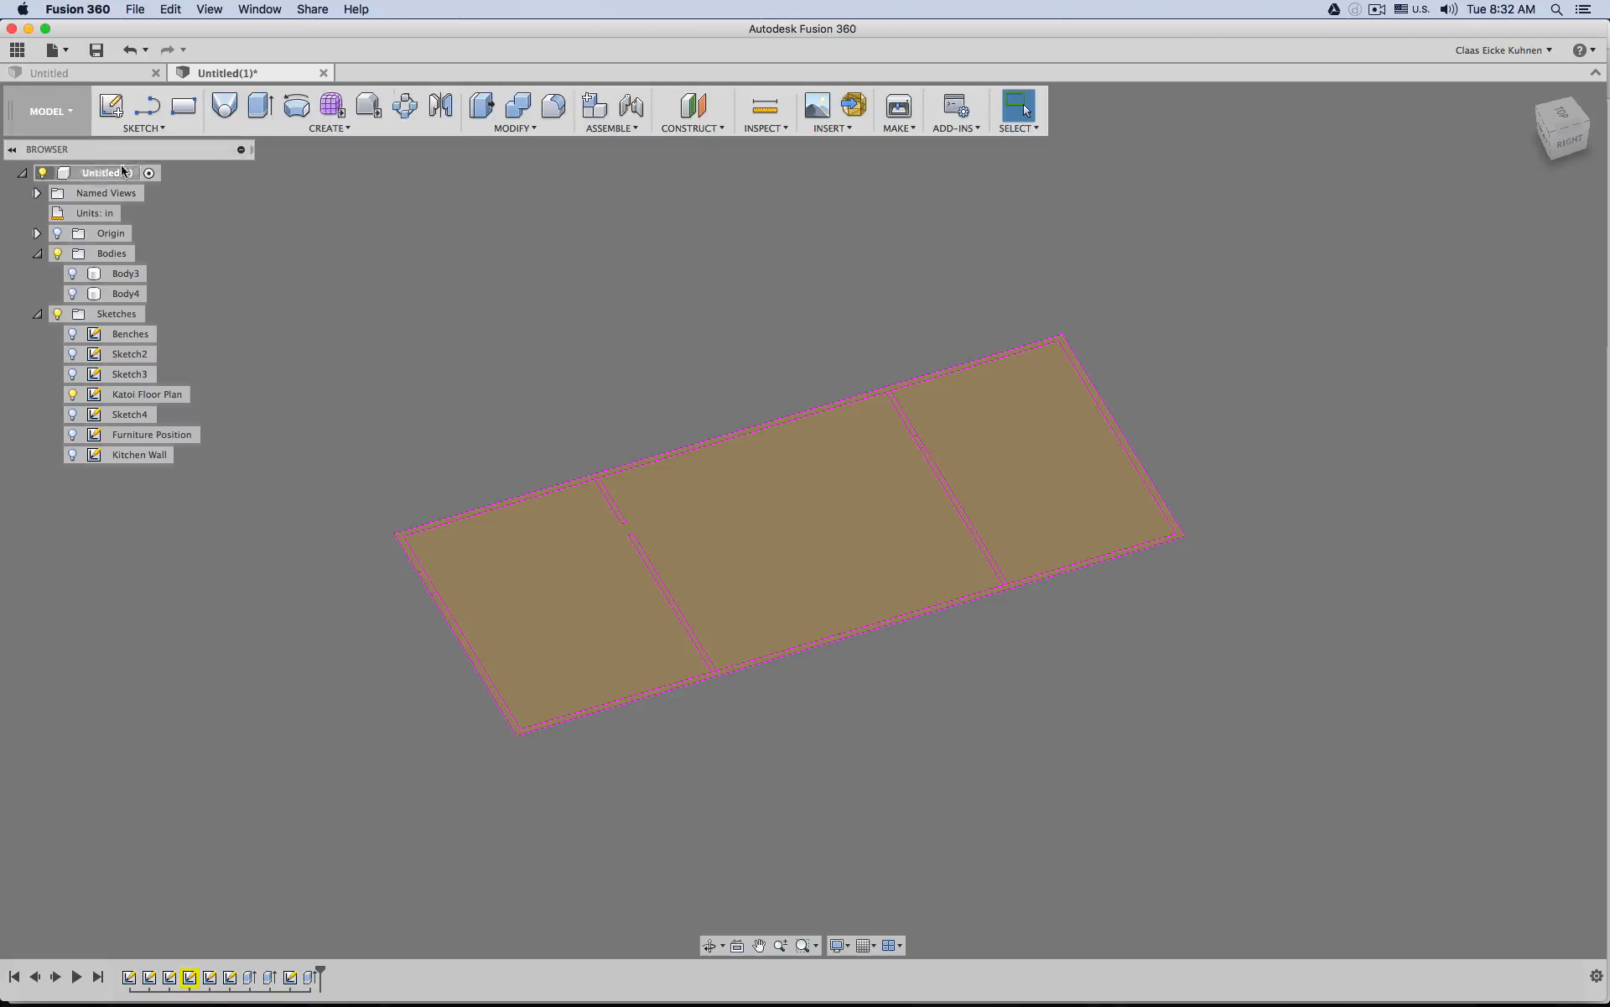
Extrude all nine floor plan profiles downward by -8 in as a new body to form the floor slab.
{"action": "left_click", "coordinate": [262, 107]}
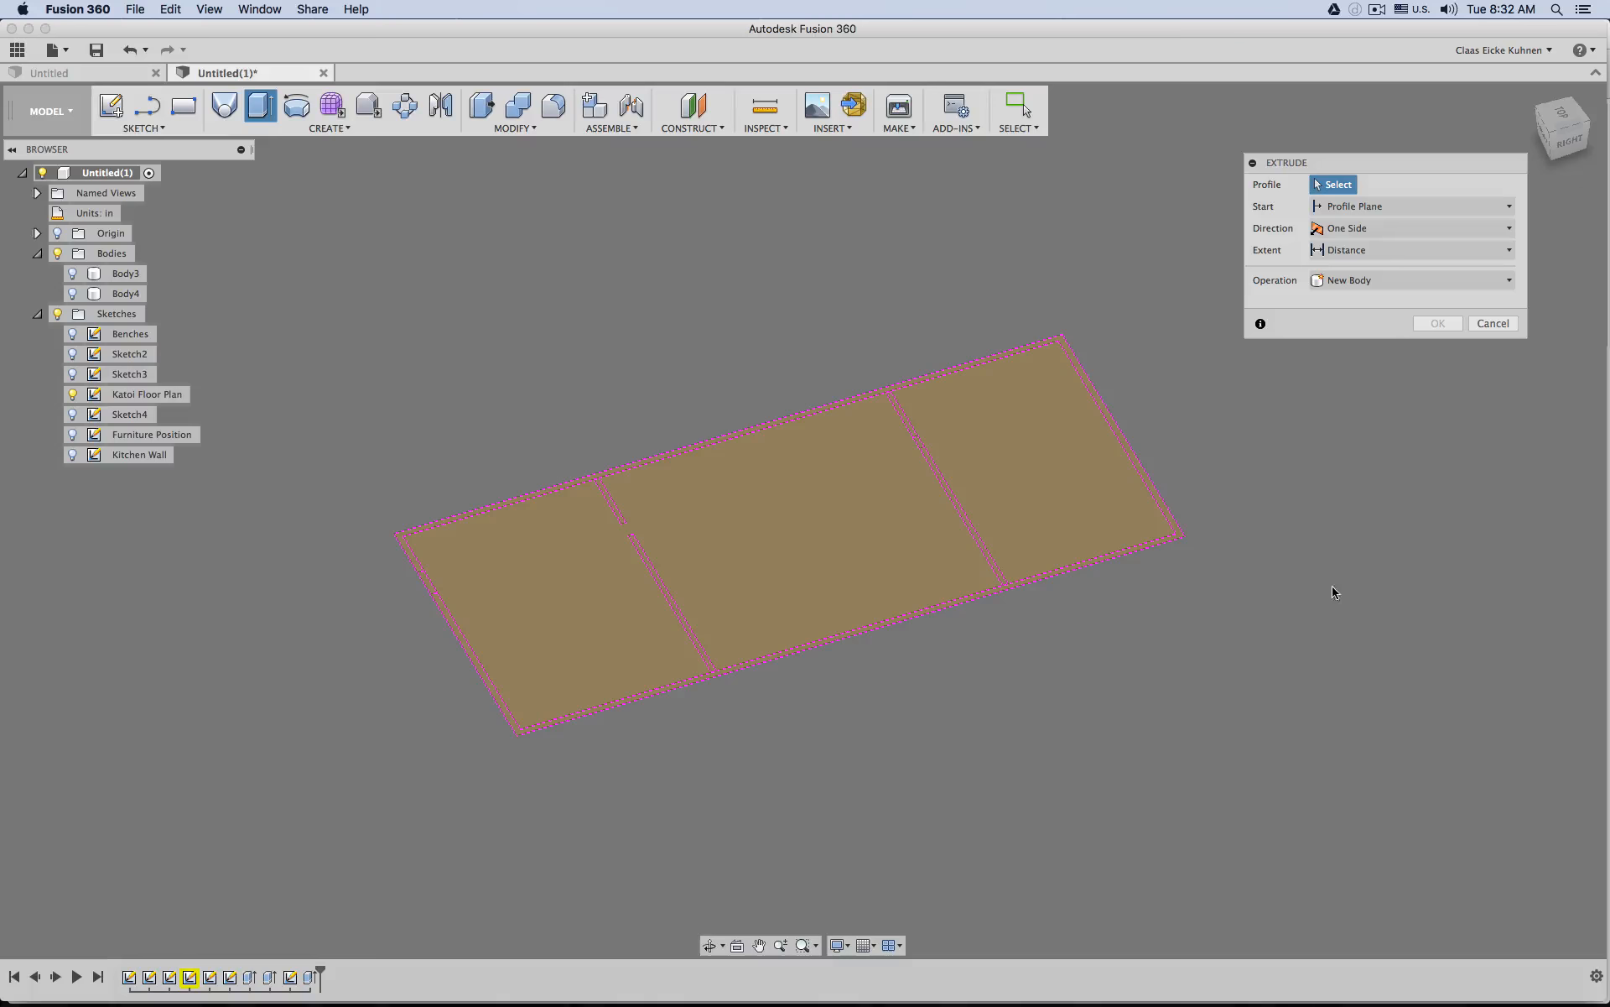
{"action": "left_click_drag", "start_coordinate": [1256, 834], "coordinate": [276, 269]}
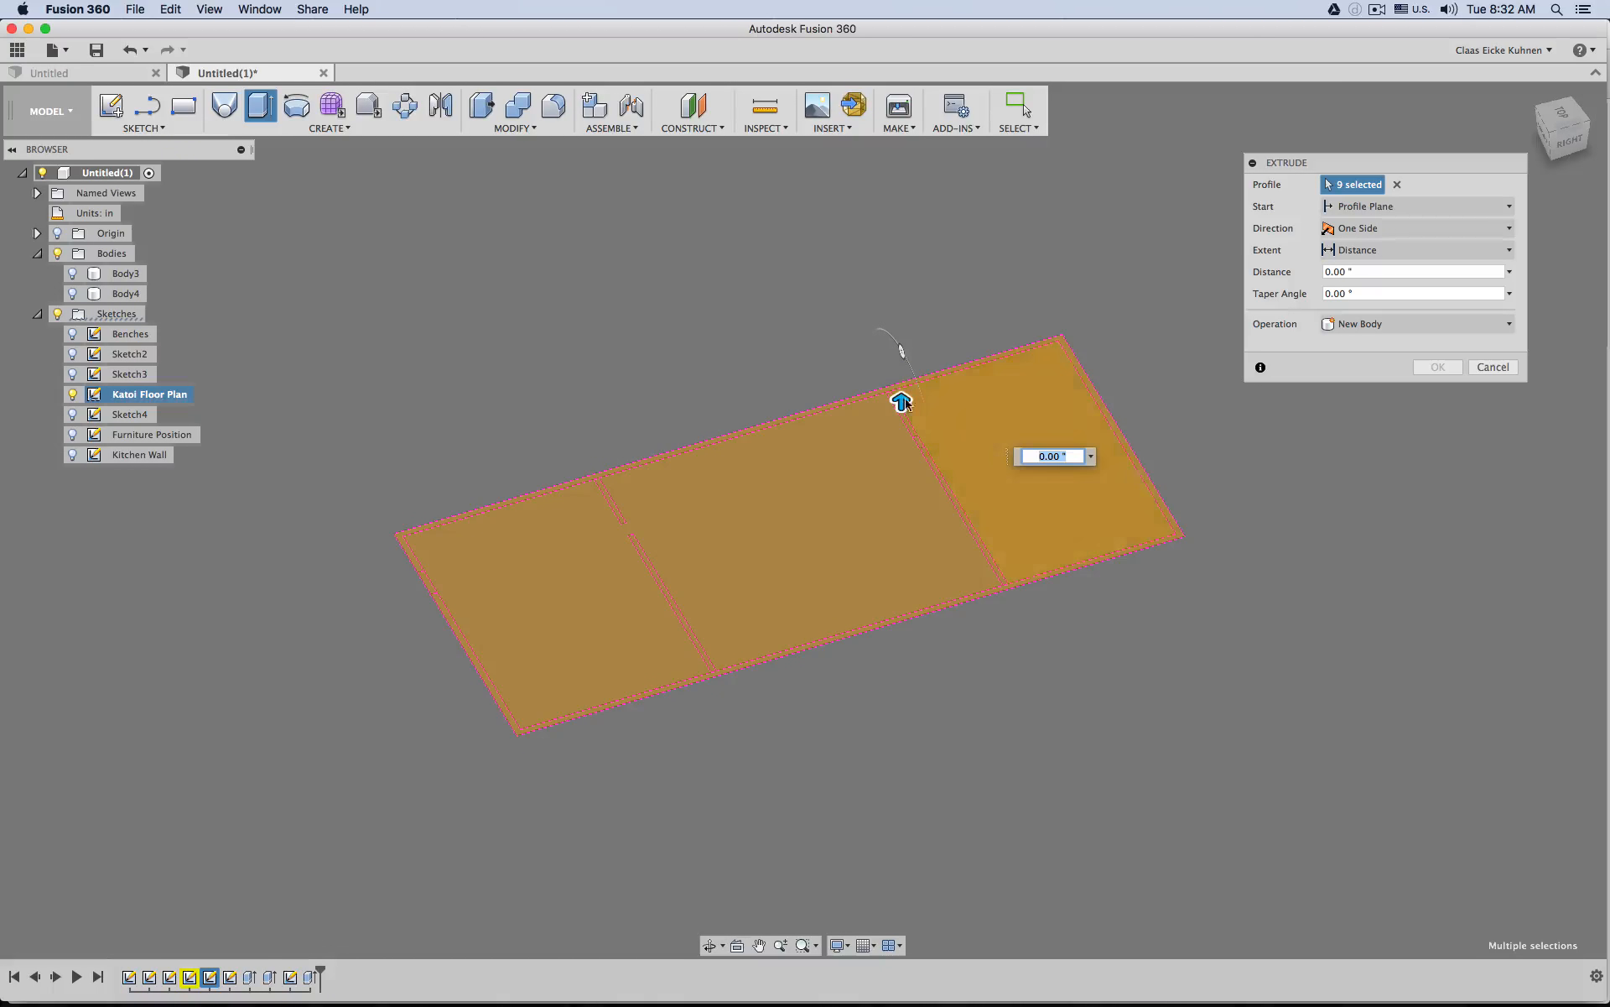
{"action": "left_click_drag", "start_coordinate": [902, 406], "coordinate": [902, 419]}
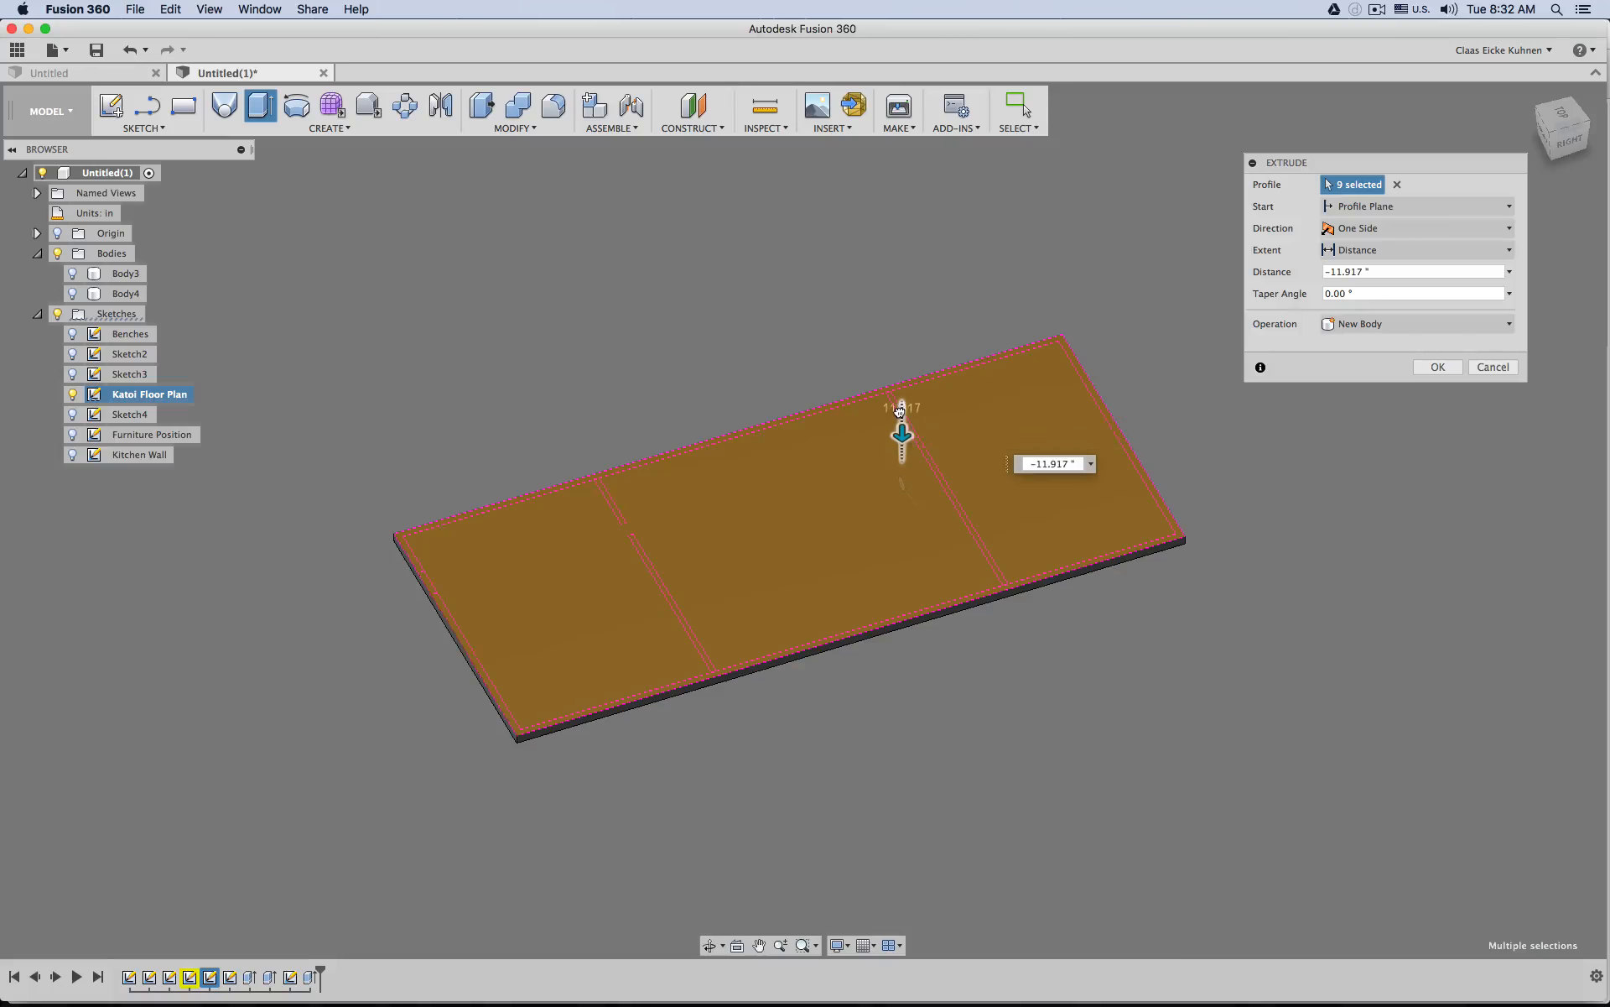
{"action": "middle_click_drag", "start_coordinate": [1085, 686], "coordinate": [1079, 609], "text": "shift"}
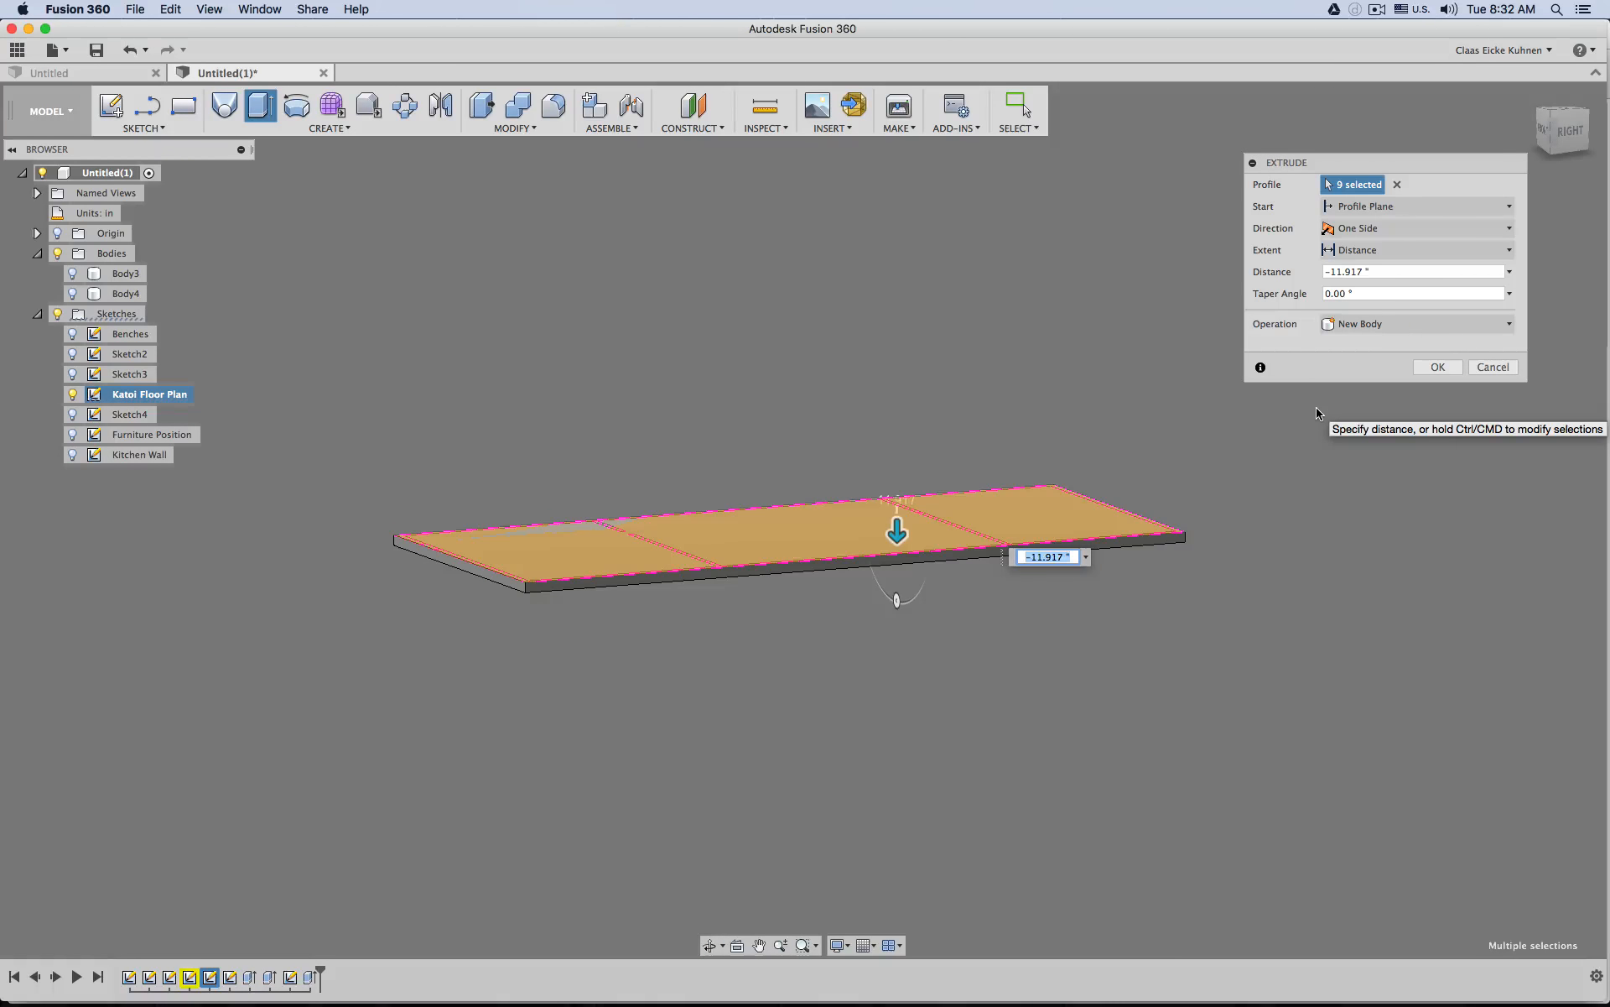
{"action": "type", "text": "8"}
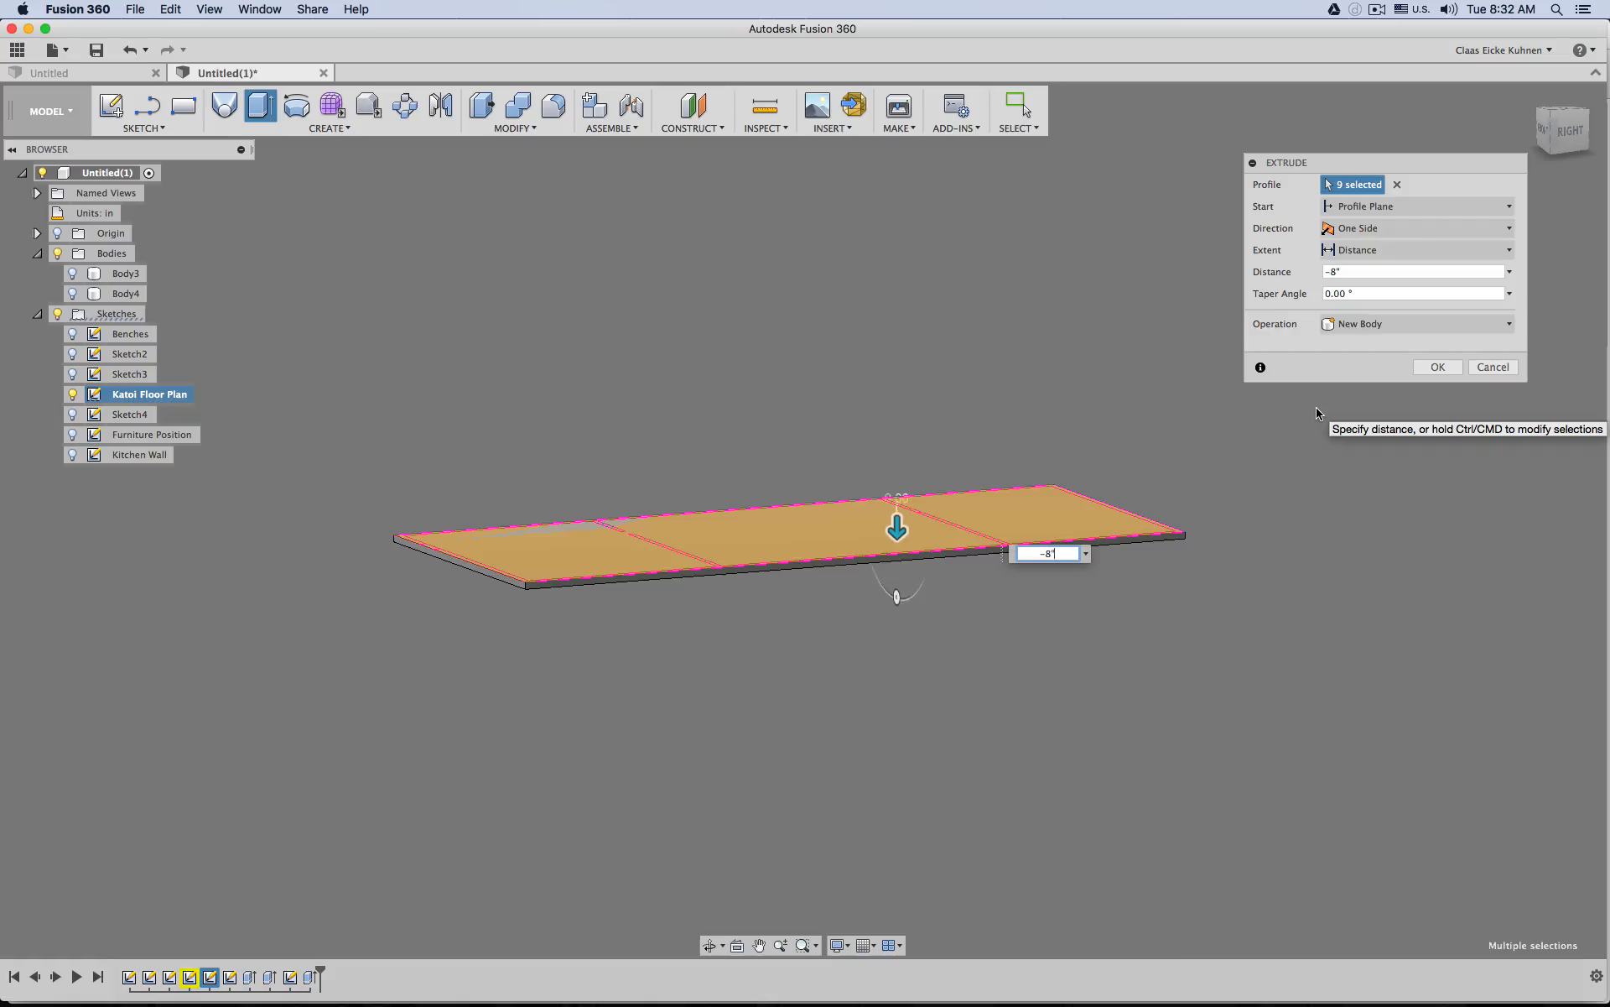
{"action": "left_click", "coordinate": [1436, 367]}
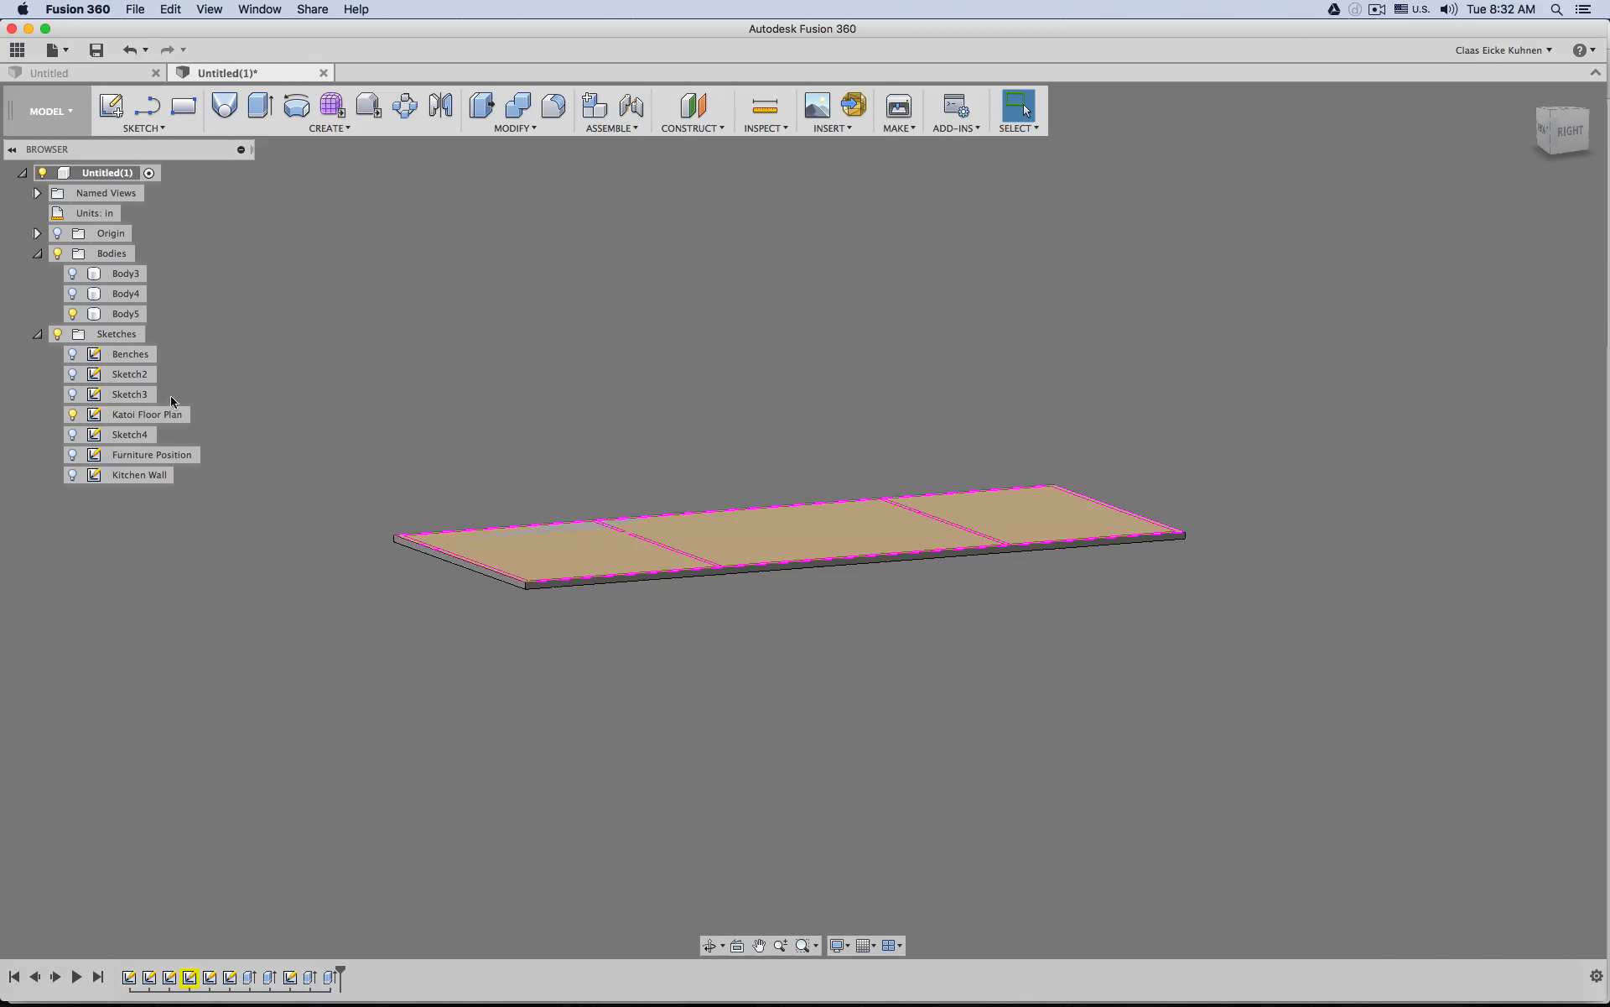
Hide the Katoi Floor Plan sketch and show the outer and partition wall bodies together with the floor slab.
{"action": "left_click", "coordinate": [73, 414]}
{"action": "left_click", "coordinate": [73, 294]}
{"action": "left_click", "coordinate": [73, 273]}
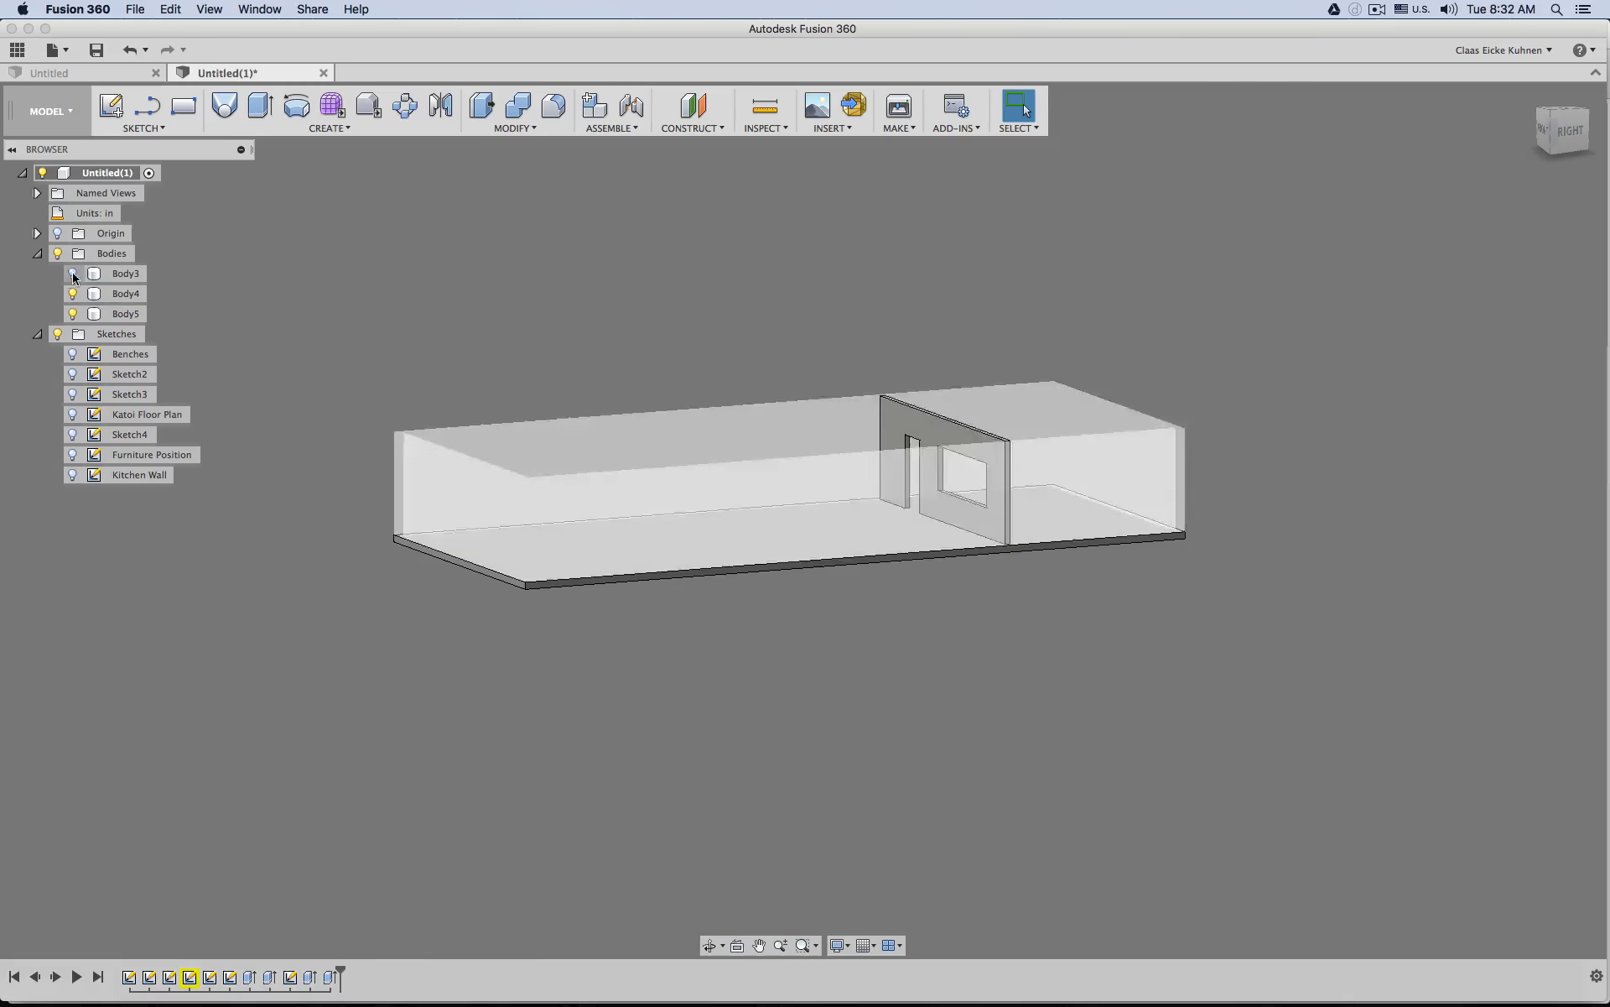
{"action": "mouse_move", "coordinate": [515, 259]}
{"action": "middle_mouse_down", "text": "shift"}
{"action": "mouse_move", "coordinate": [514, 319]}
{"action": "mouse_move", "coordinate": [604, 255]}
{"action": "mouse_move", "coordinate": [699, 285]}
{"action": "mouse_move", "coordinate": [526, 288]}
{"action": "middle_mouse_up", "text": "shift"}
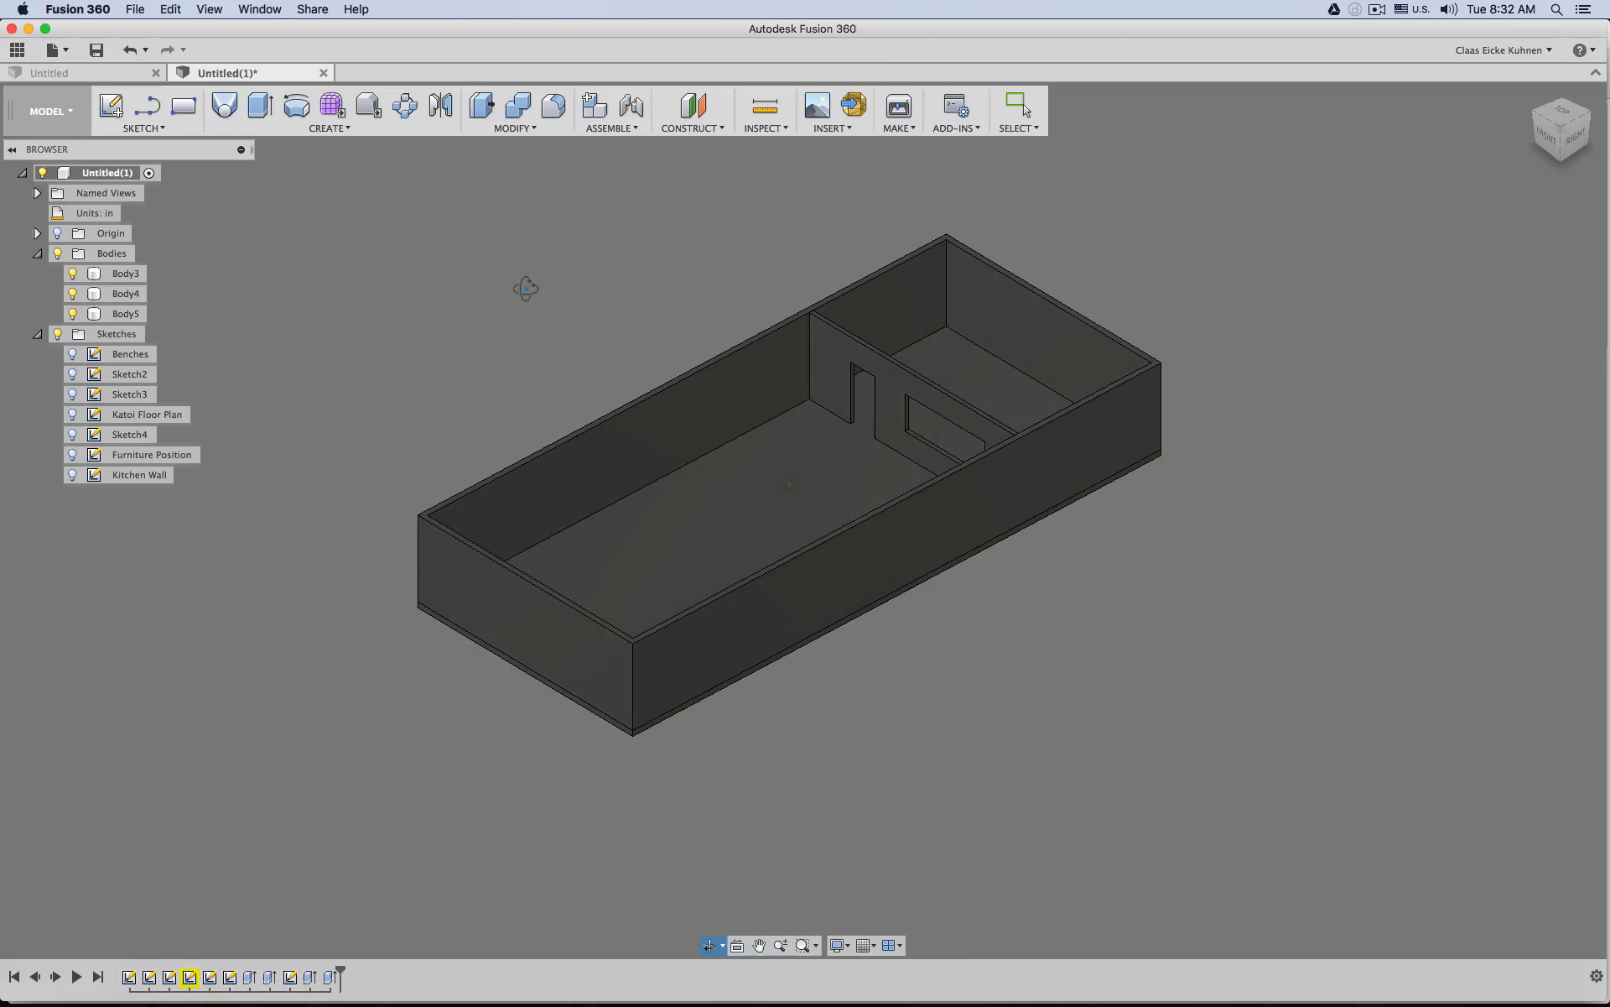